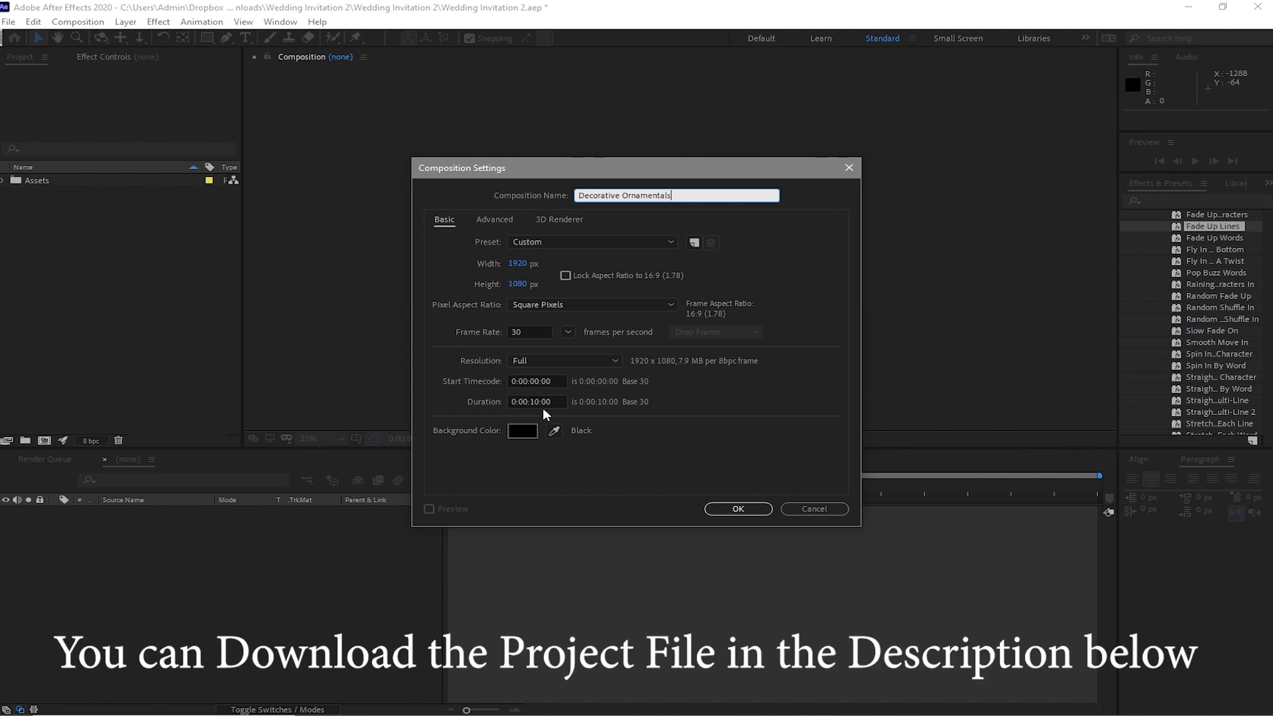
Step: Create the 1920 x 1080, 30 fps, 10-second Decorative Ornamentals composition and add the OL3a 2.mov and Pointed Ding 1.mov footage to it
left_click(723, 510)
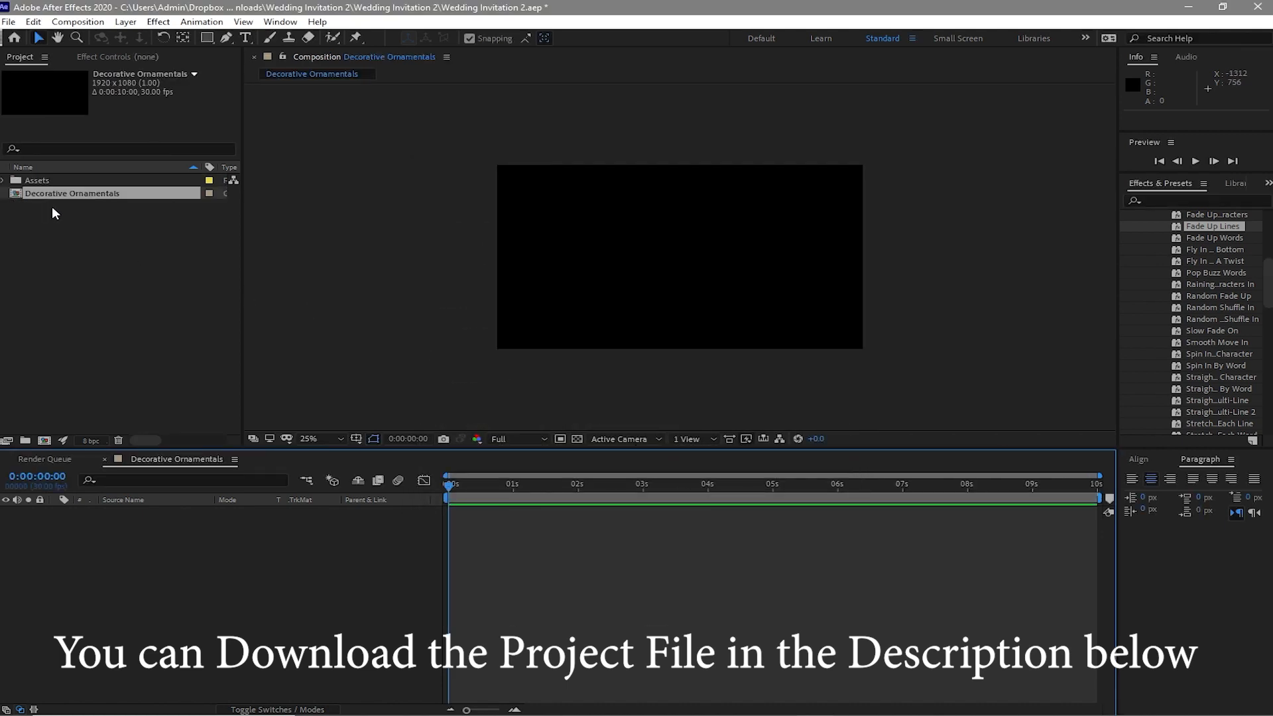
left_click(4, 181)
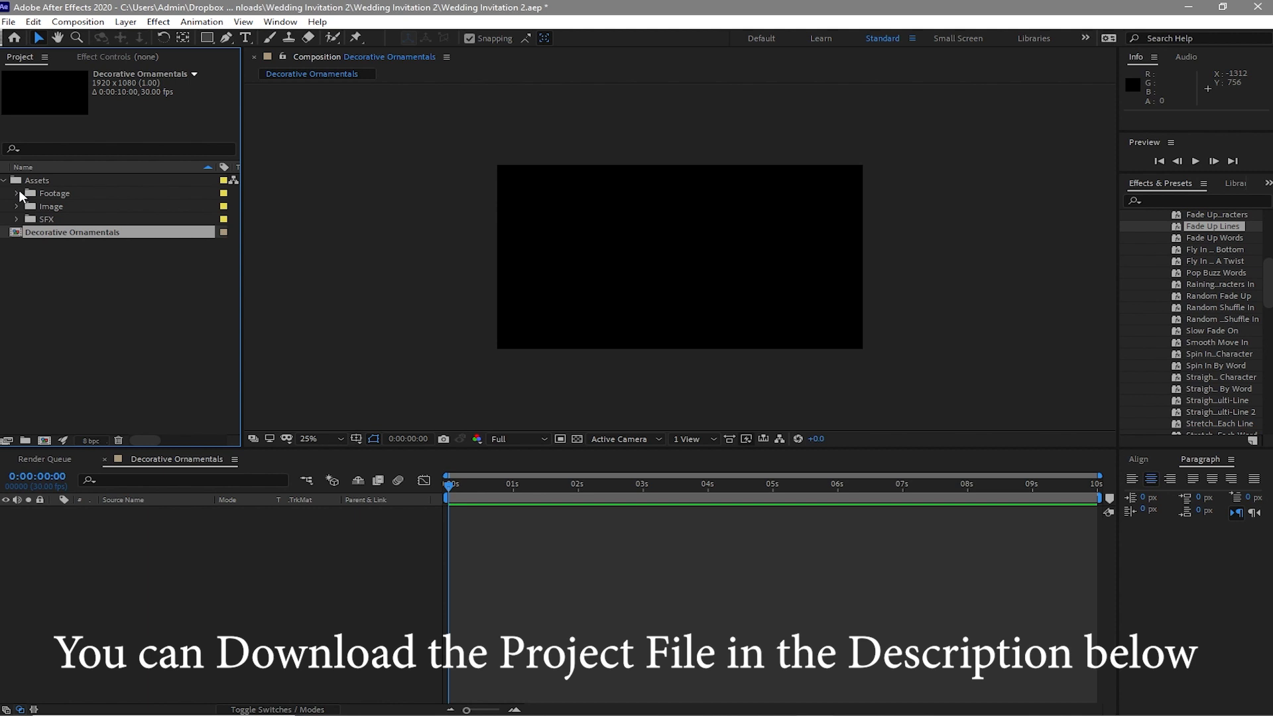
left_click(18, 193)
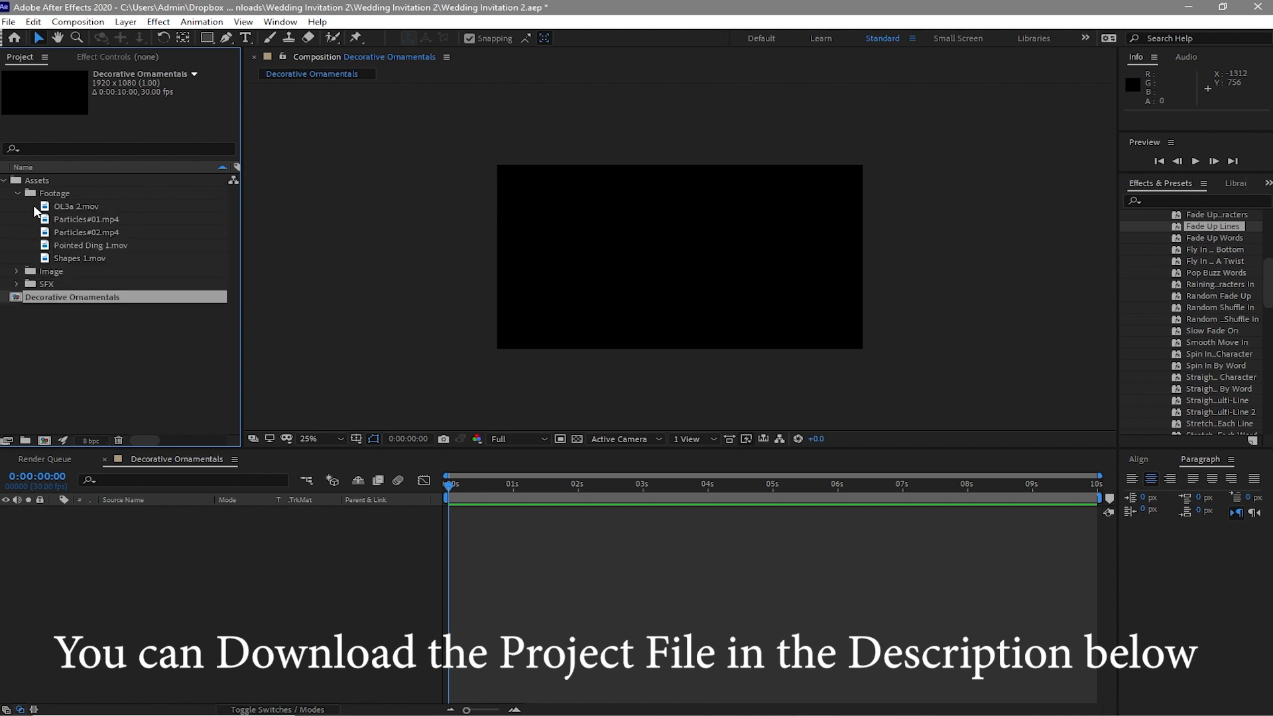
left_click_drag(66, 206, 83, 541)
right_click(57, 244)
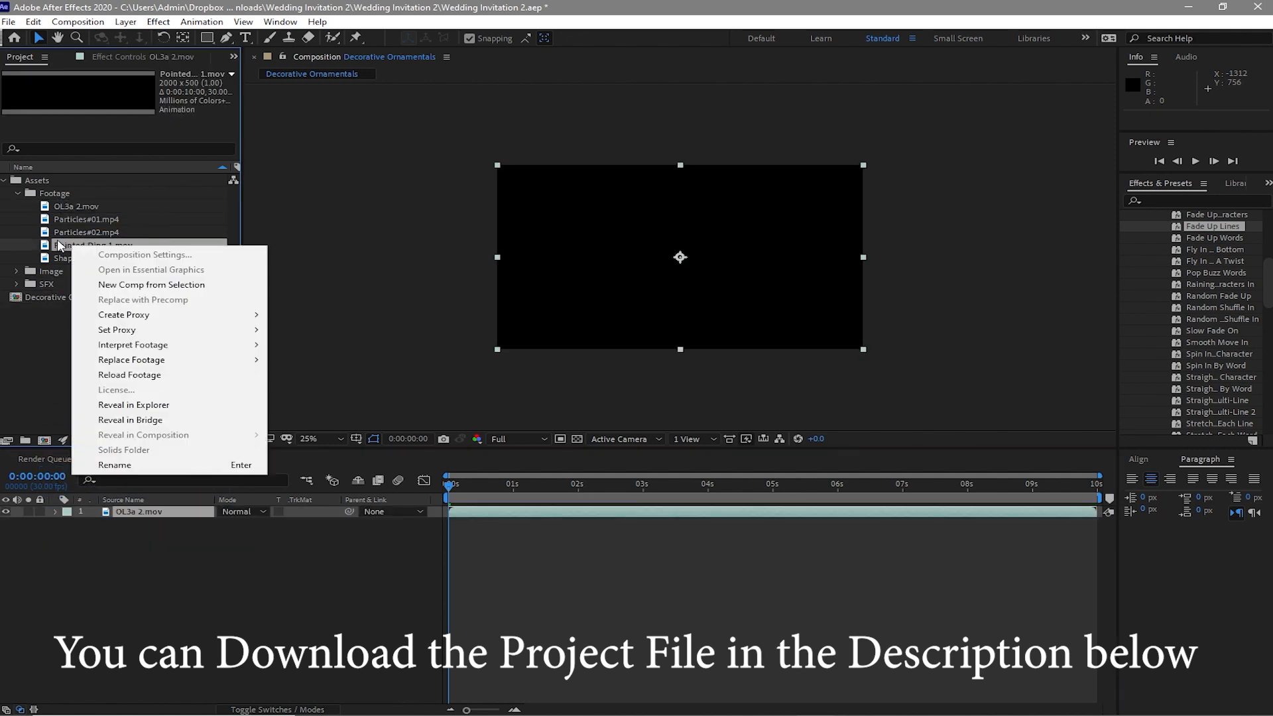
left_click(57, 244)
left_click_drag(56, 244, 73, 536)
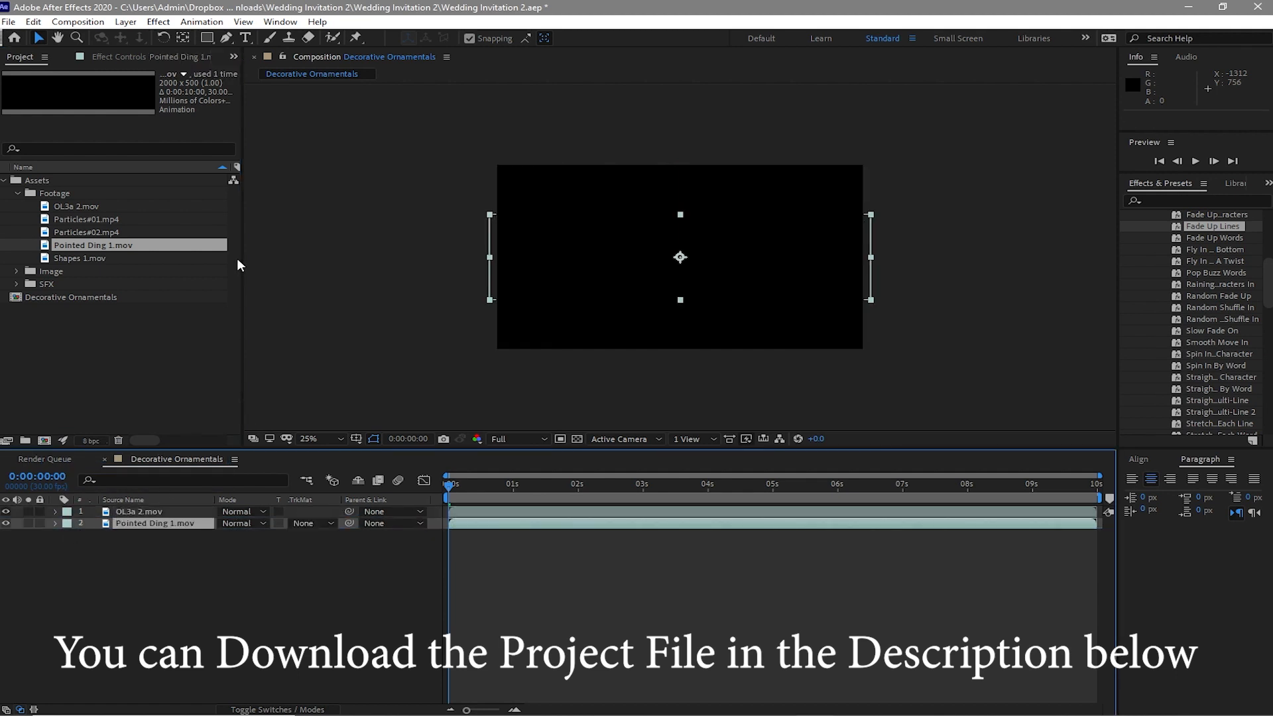
Step: Apply the Fill effect to both the OL3a 2.mov and Pointed Ding 1.mov layers with the color set to white
left_click_drag(164, 563, 157, 492)
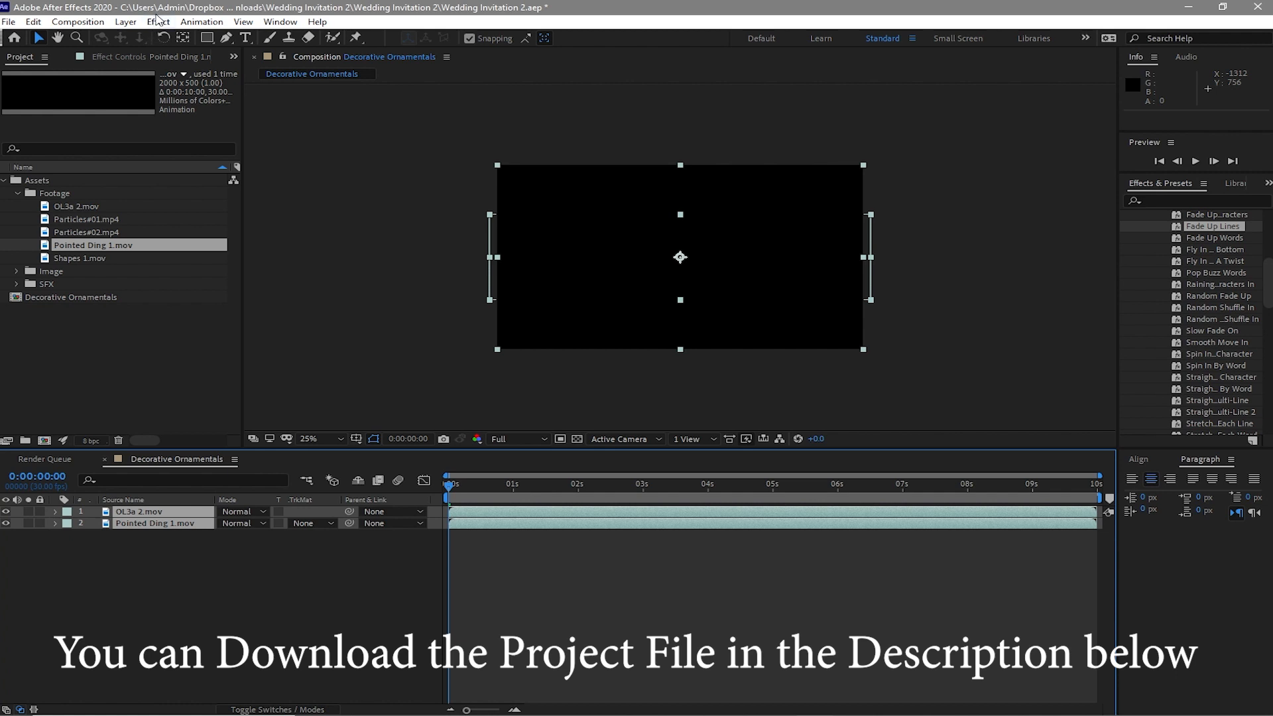
left_click(158, 22)
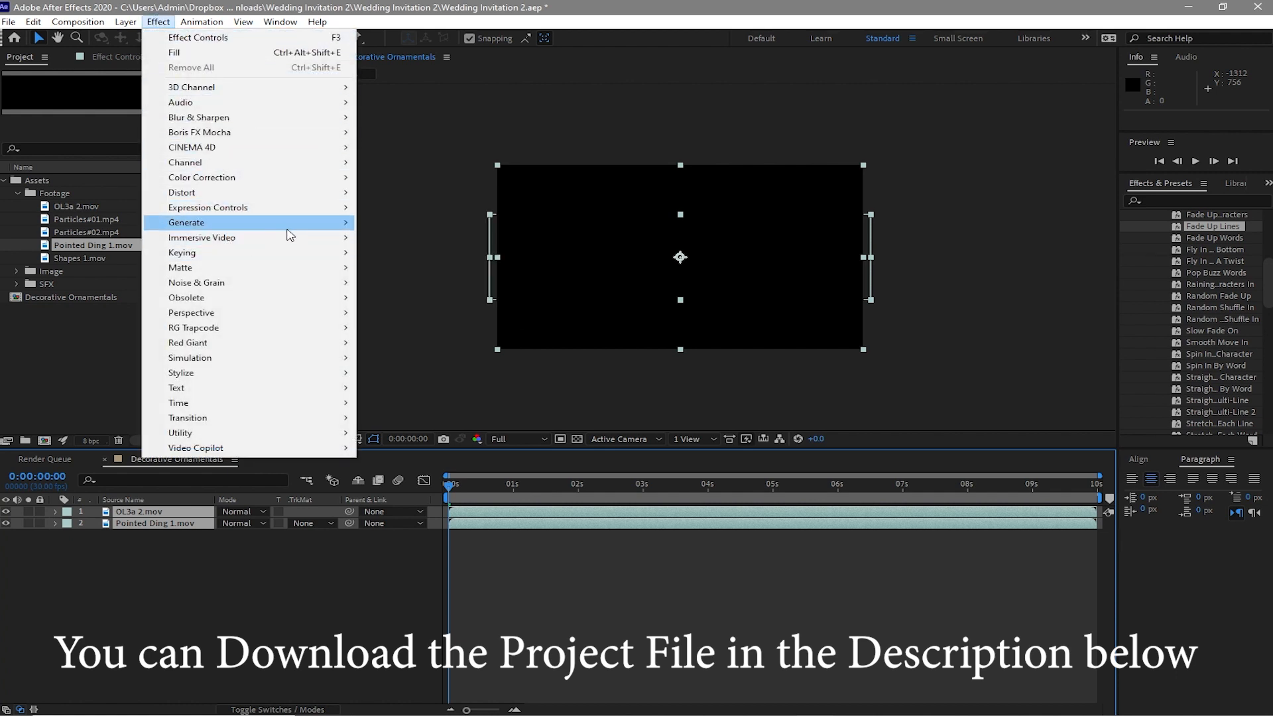
mouse_move(338, 225)
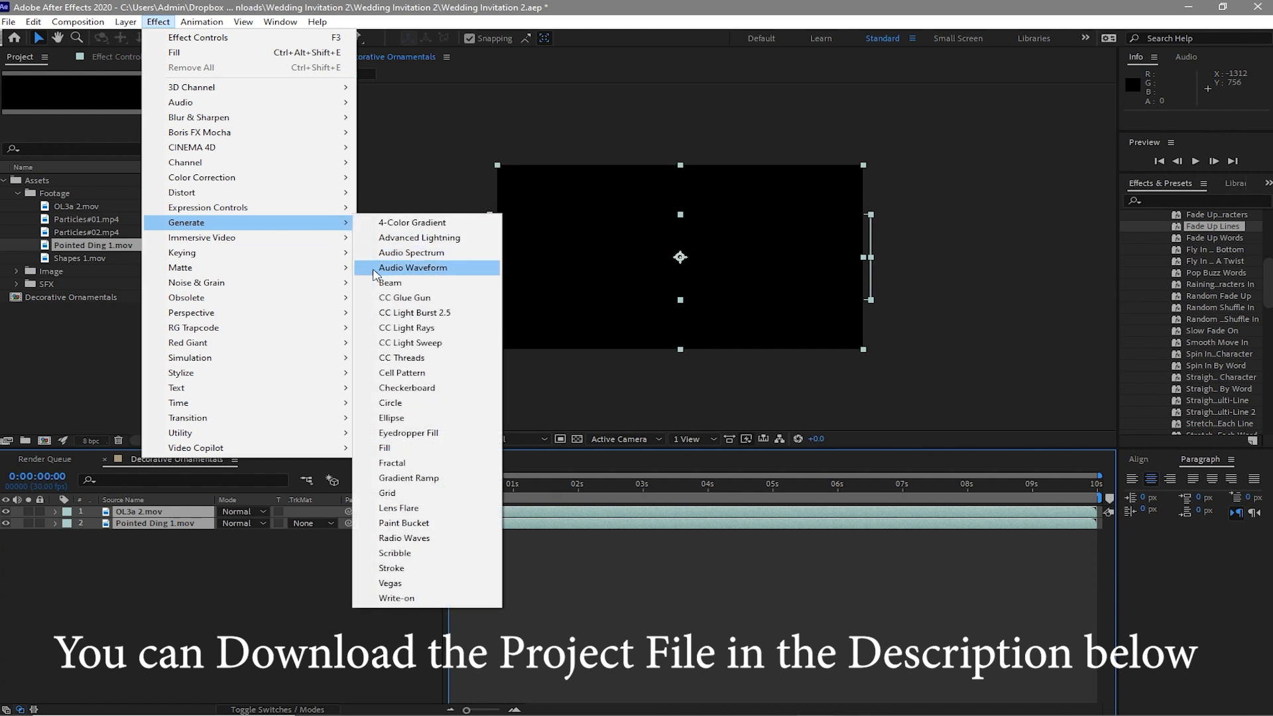
left_click(397, 449)
left_click(140, 121)
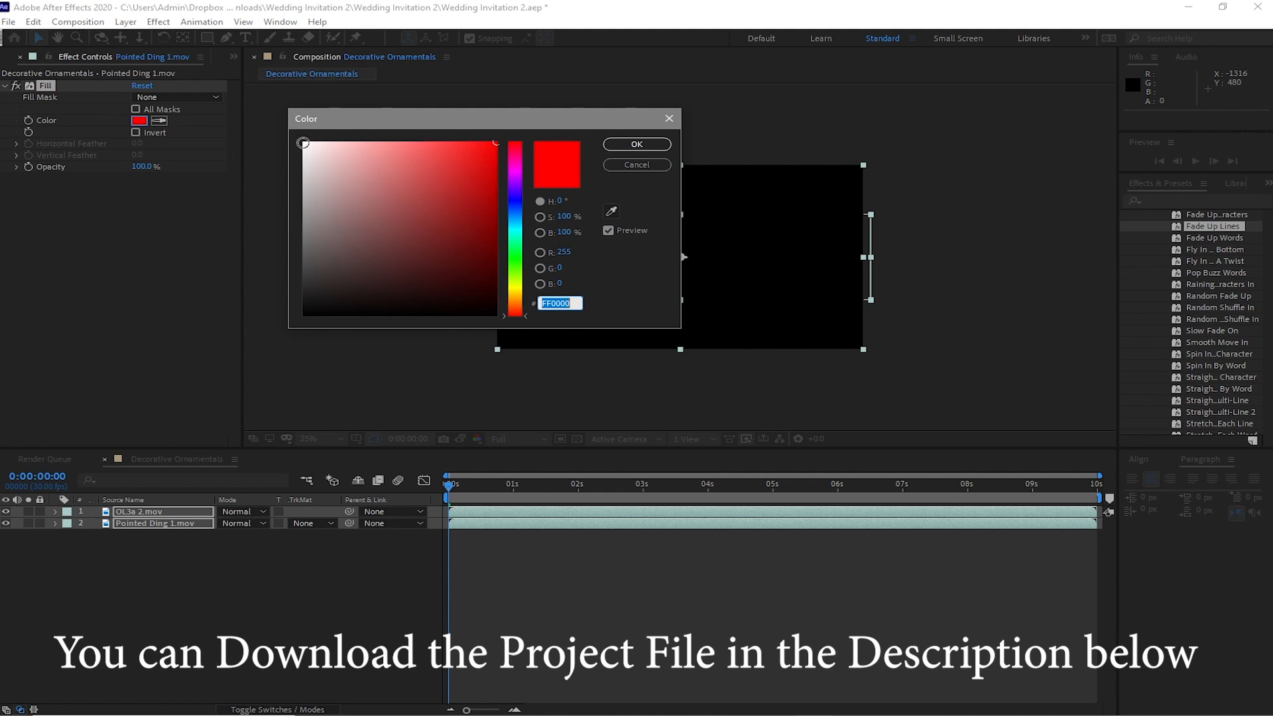
left_click(305, 143)
left_click(634, 144)
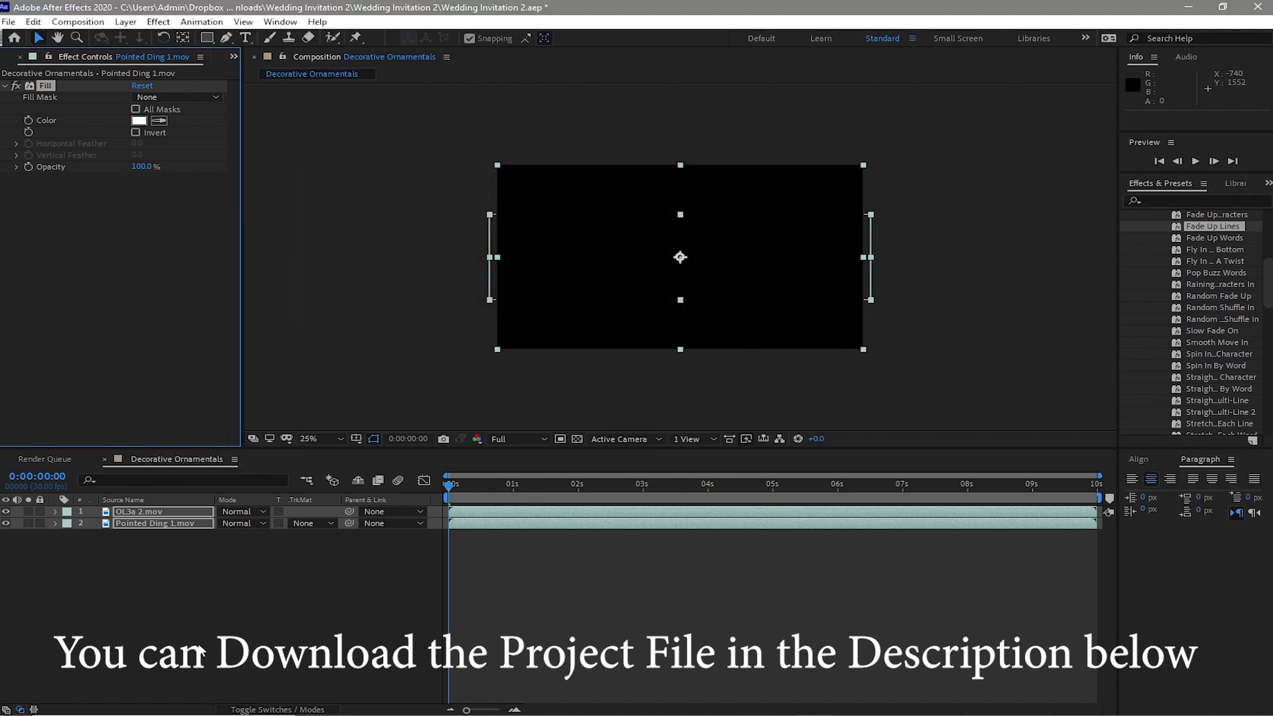
Step: At about 0:00:03:18, scale the OL3a 2.mov layer to 20% and the Pointed Ding 1.mov layer to 70%
key("s")
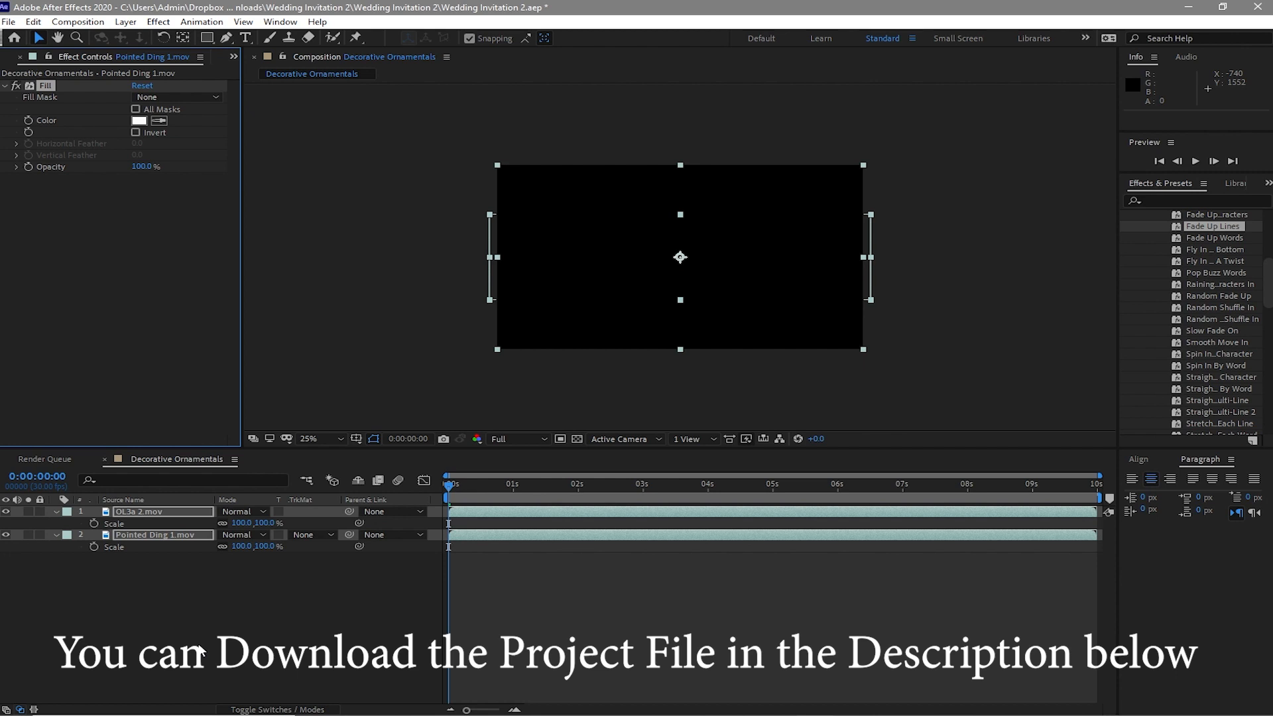
key("shift+p")
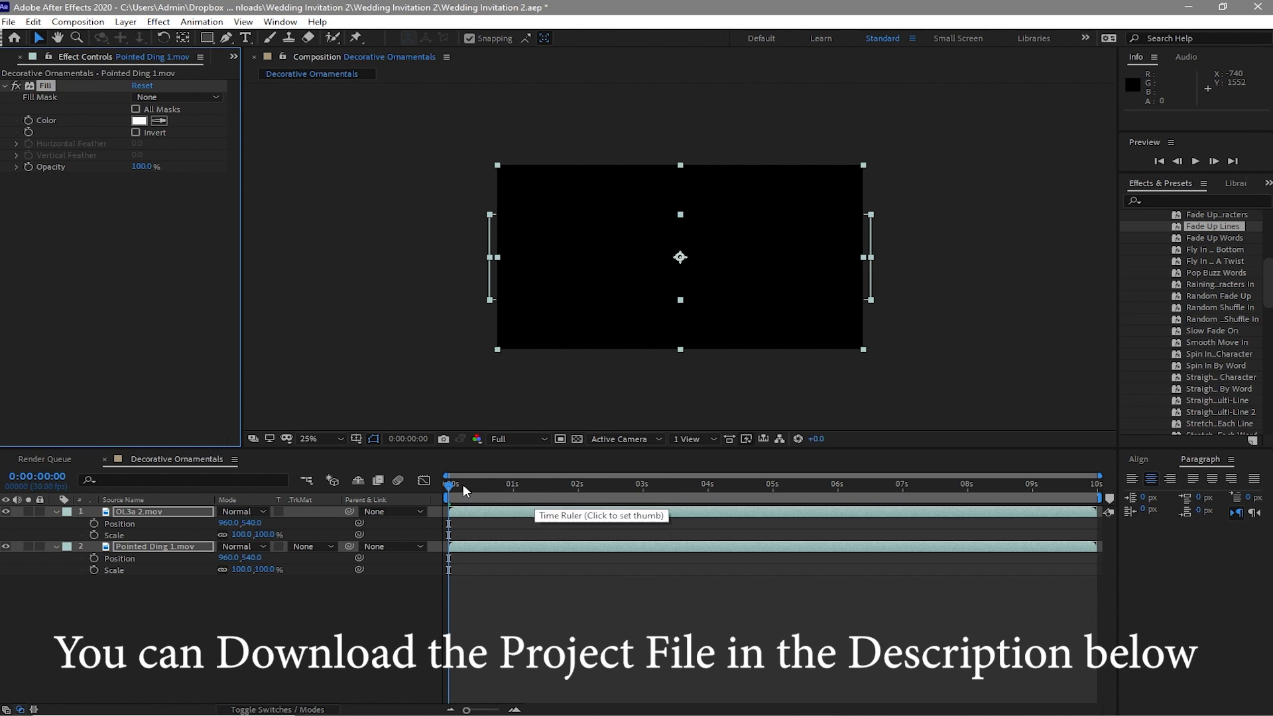
left_click_drag(460, 484, 688, 512)
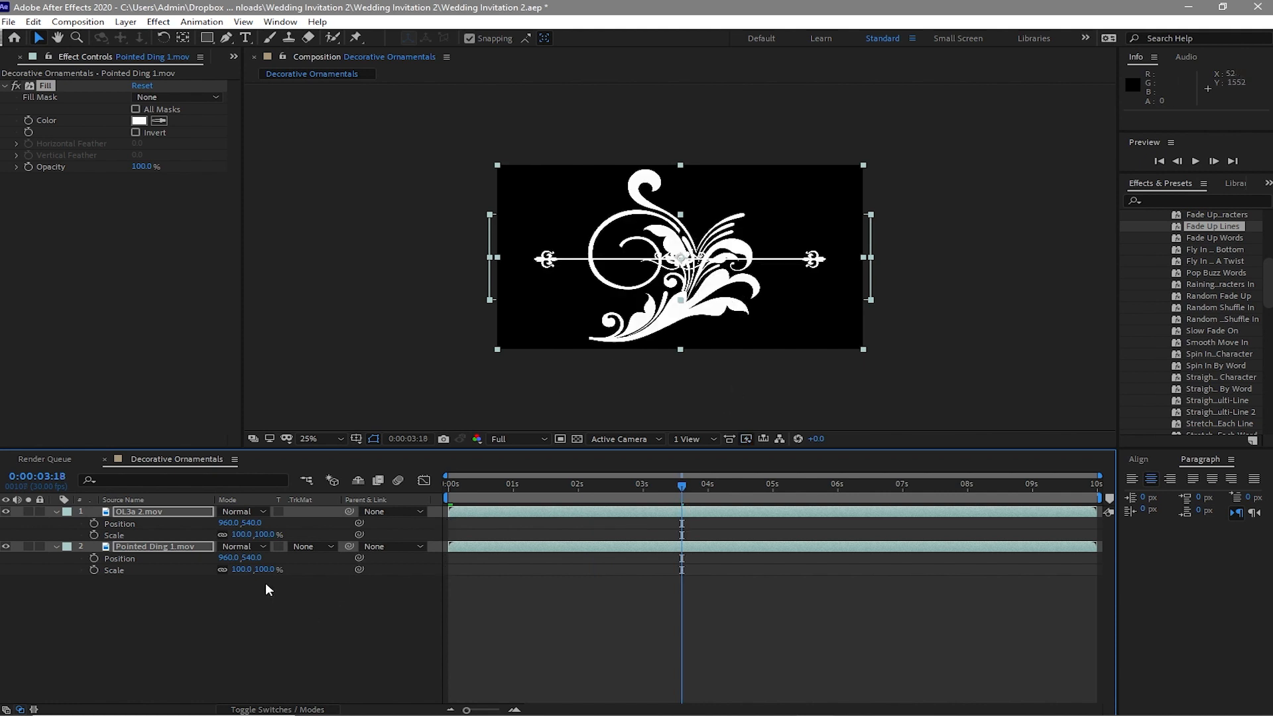
left_click(211, 622)
left_click(239, 535)
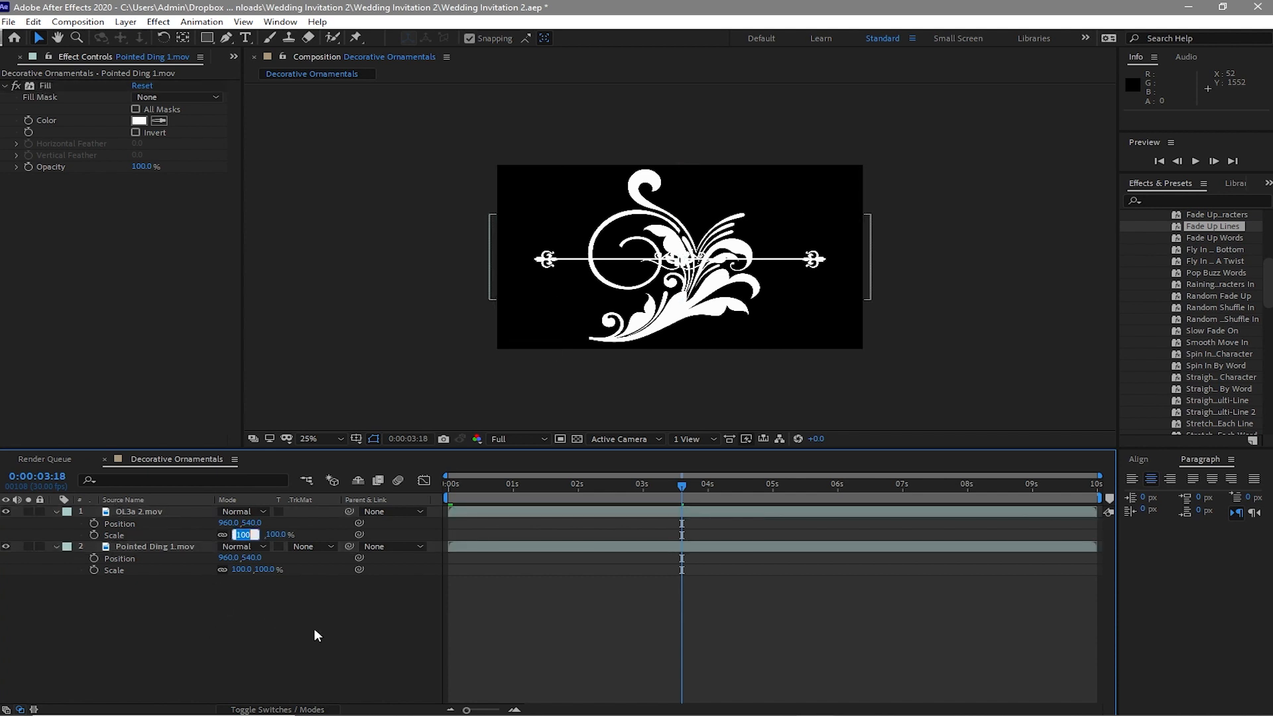
type("20")
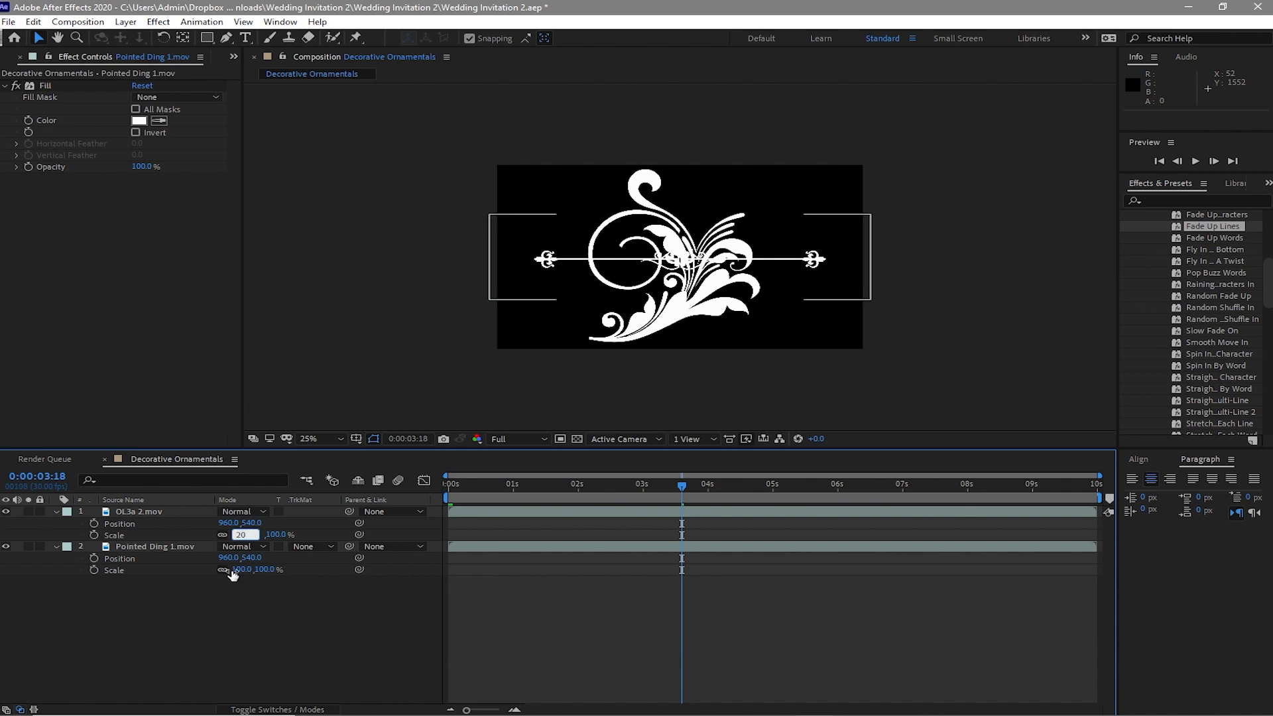
left_click(242, 571)
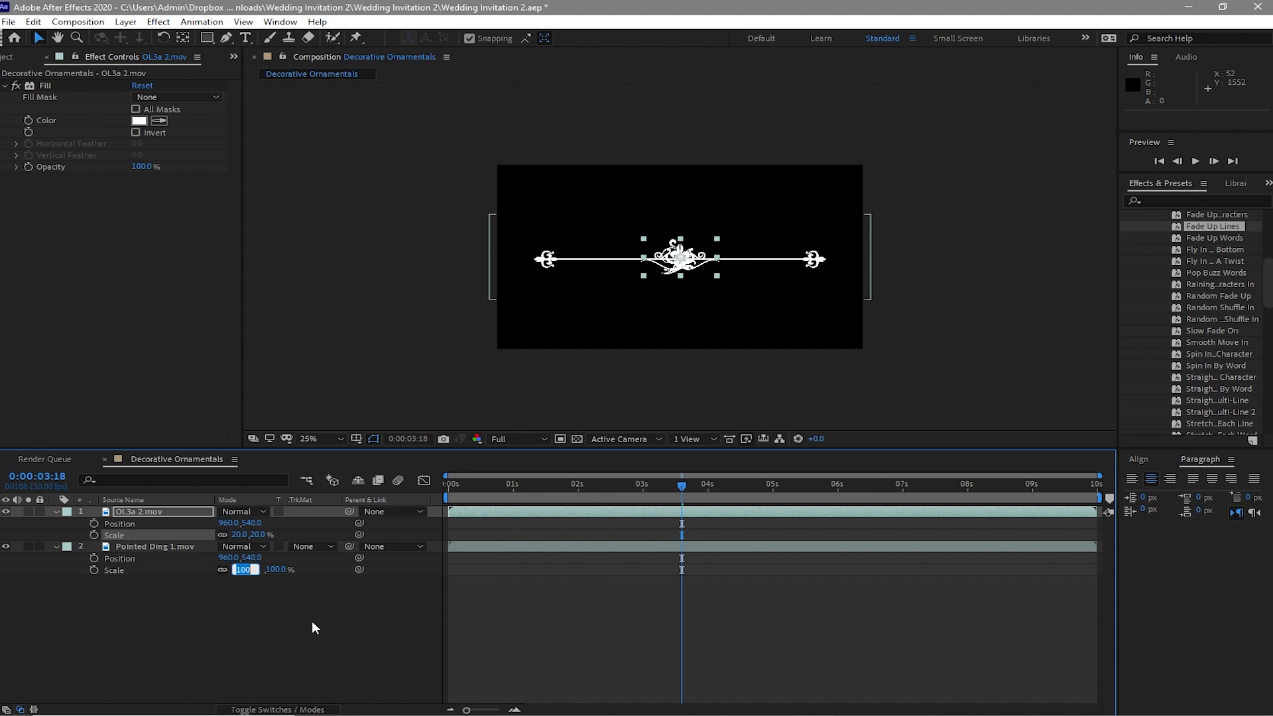
type("70")
left_click(312, 620)
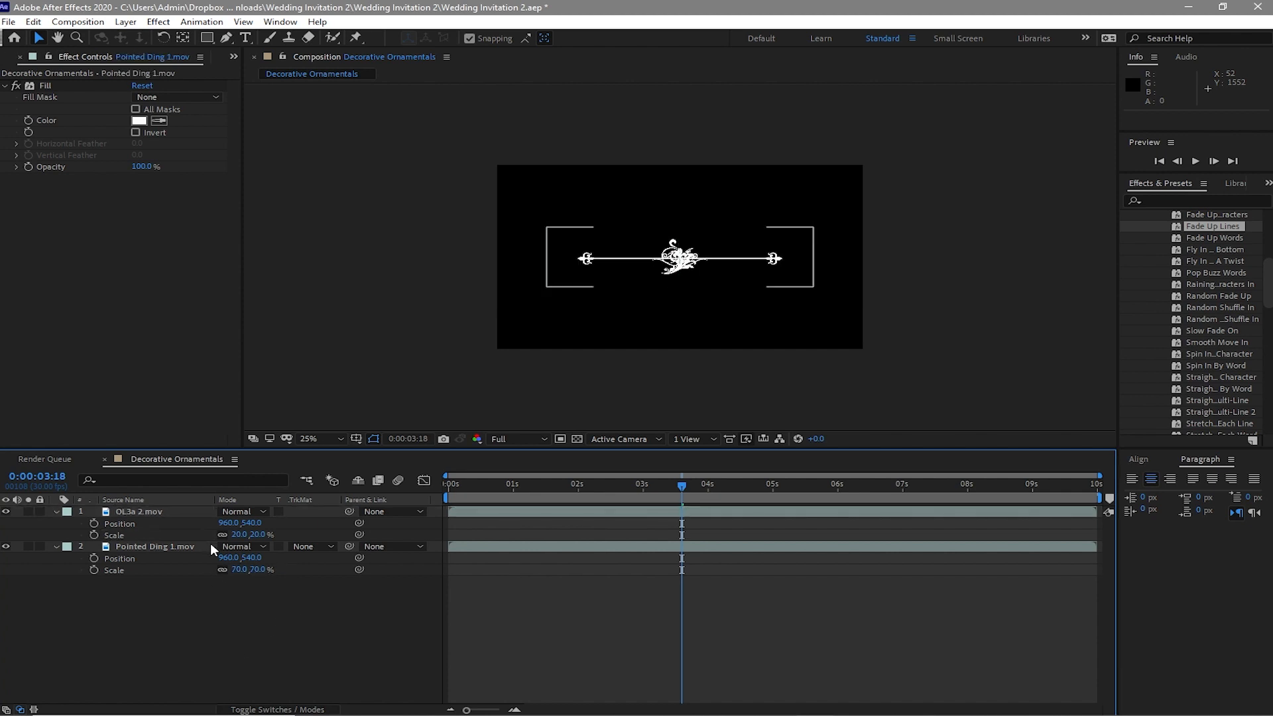
Step: Move the OL3a 2.mov ornament past the divider's right end to about X 1623 and show the Title/Action Safe guides
left_click_drag(228, 523, 723, 514)
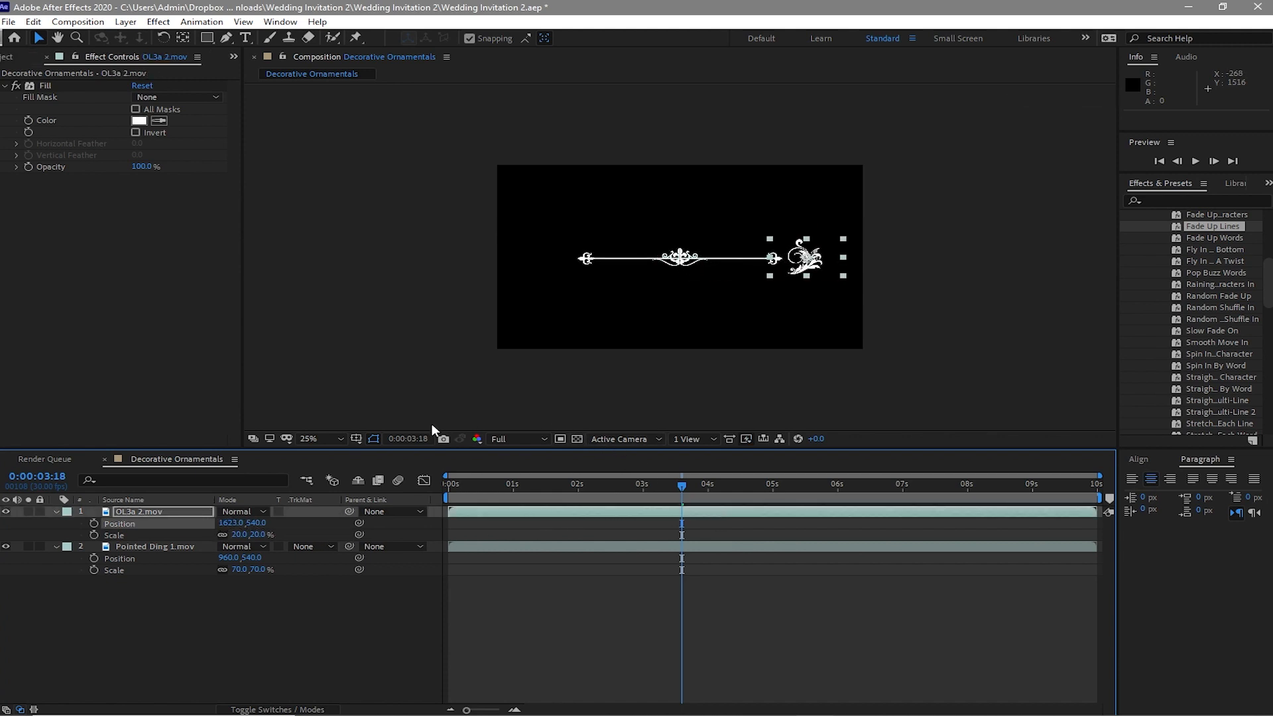
left_click(368, 439)
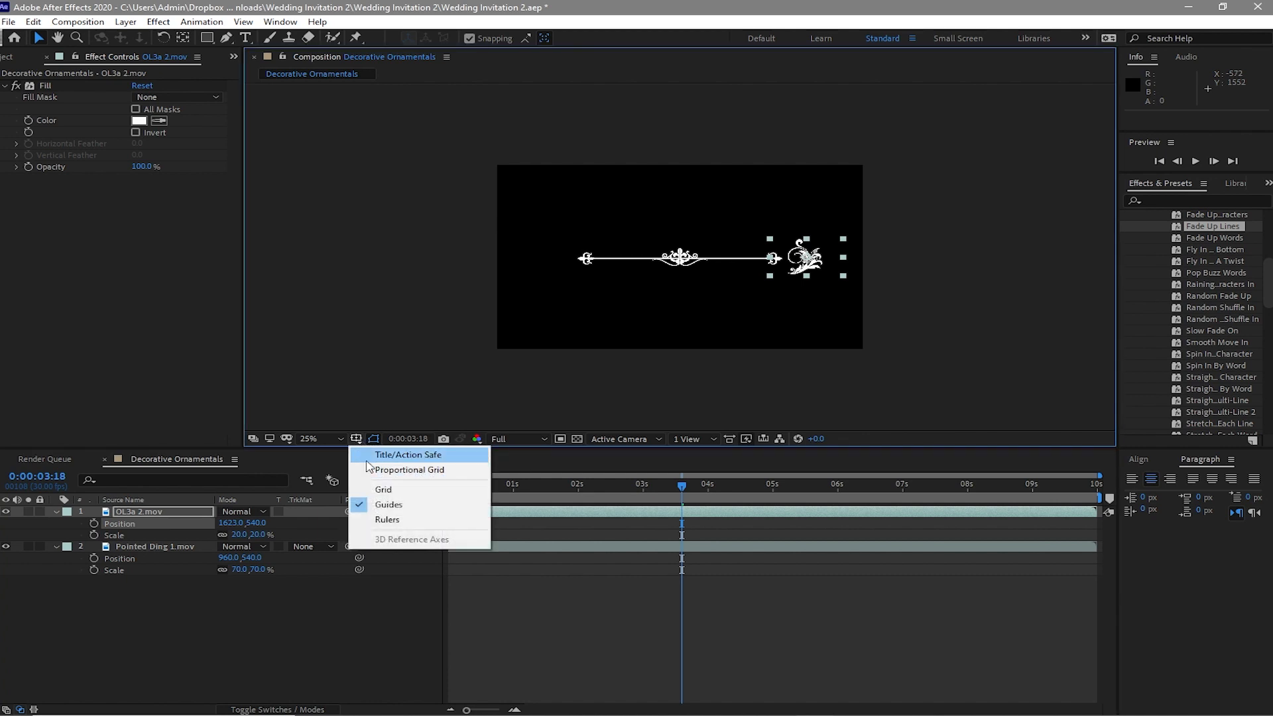
left_click(372, 455)
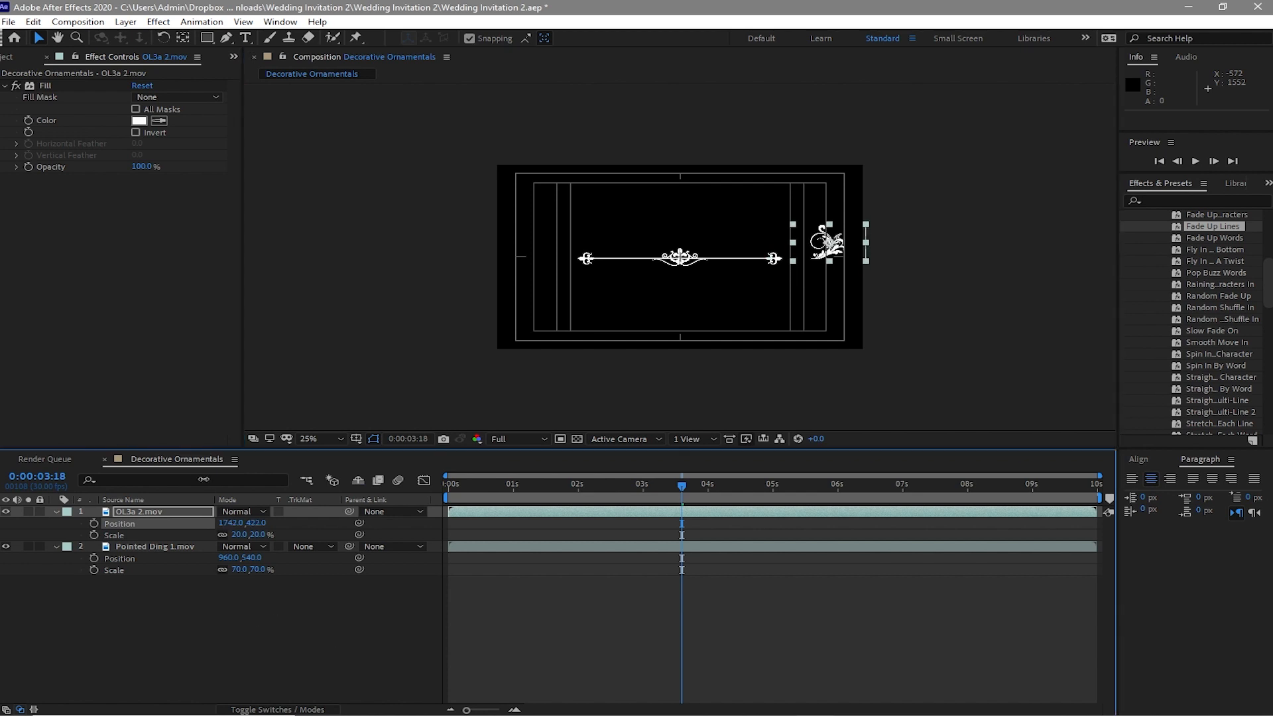
Step: Reposition the OL3a 2.mov ornament near the frame's upper right at about 1585, 266 and the Pointed Ding 1.mov divider at about 960, 316
left_click_drag(259, 522, 98, 412)
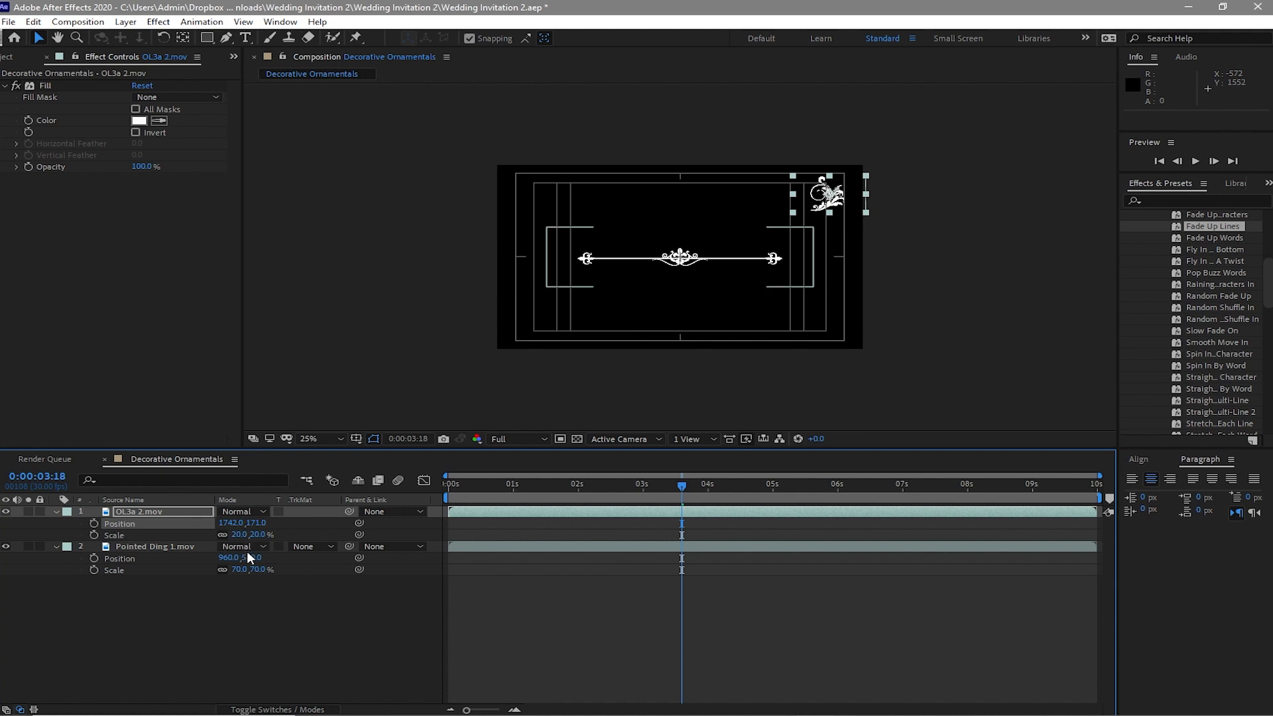
left_click_drag(229, 523, 133, 510)
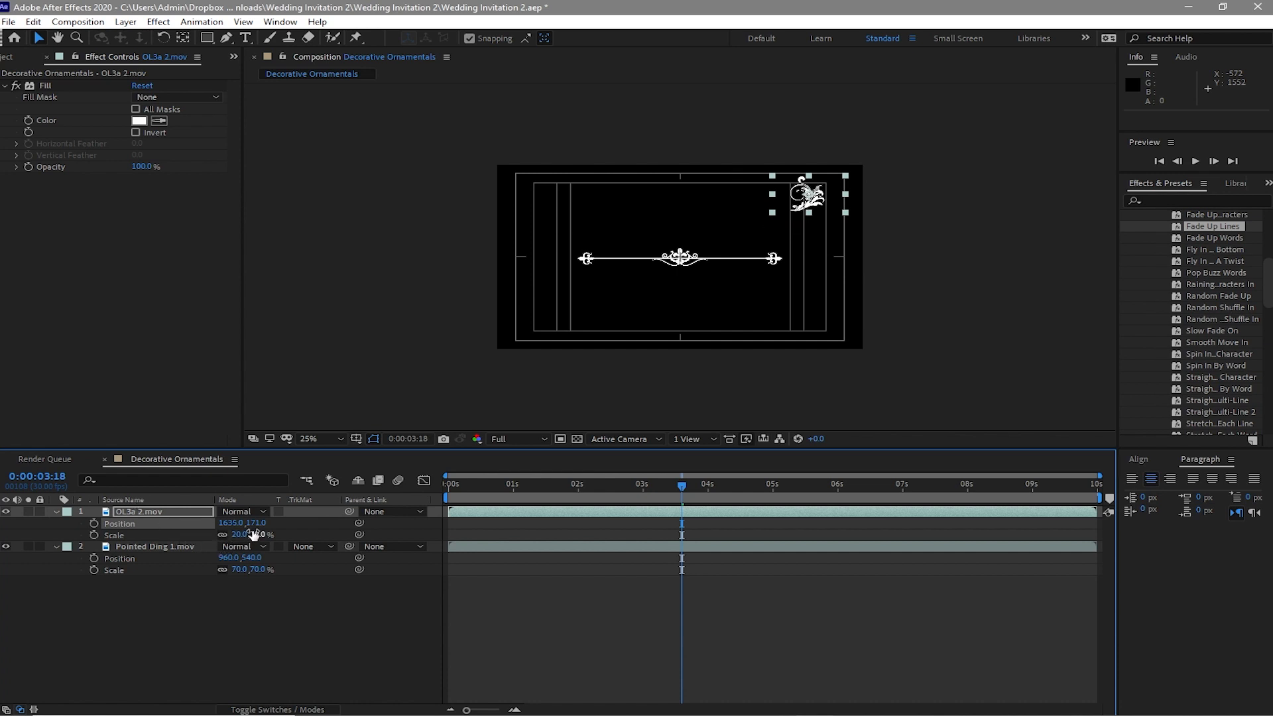
left_click_drag(255, 524, 282, 534)
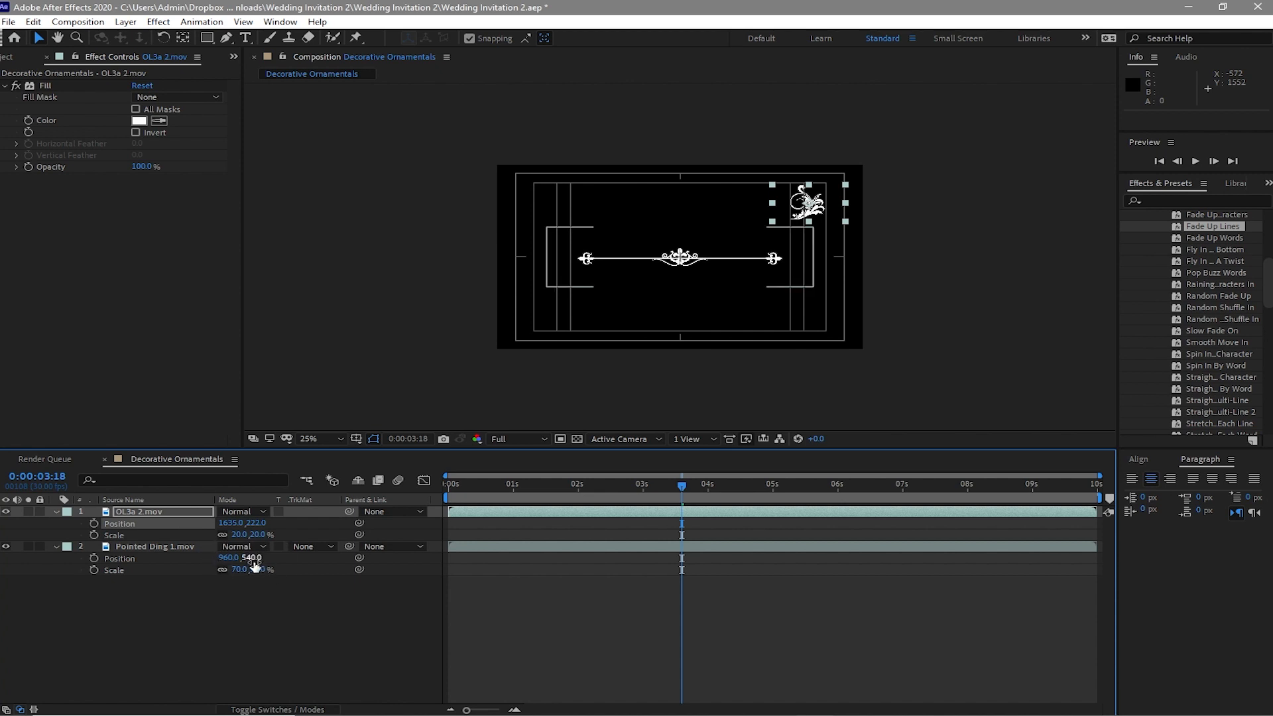
left_click_drag(254, 563, 167, 524)
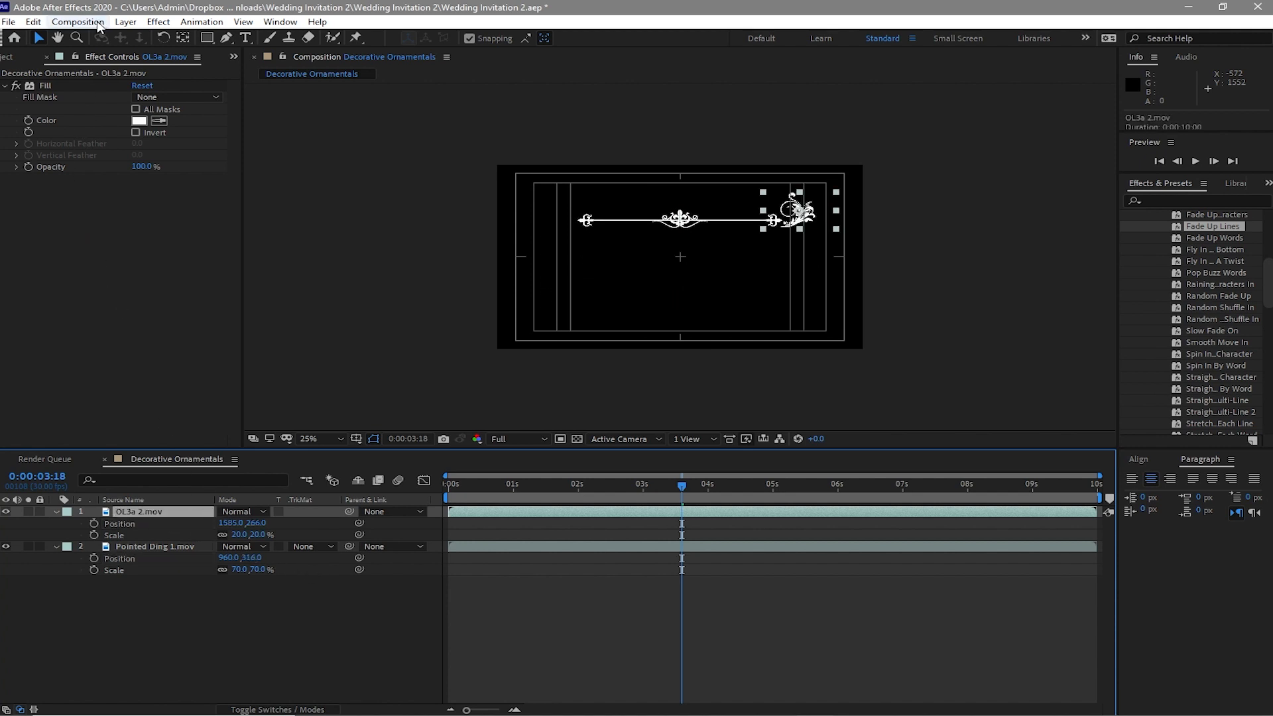
Step: Make a horizontally flipped duplicate of the OL3a 2.mov ornament and place it at the divider's left end, at about 340, 266
left_click(33, 21)
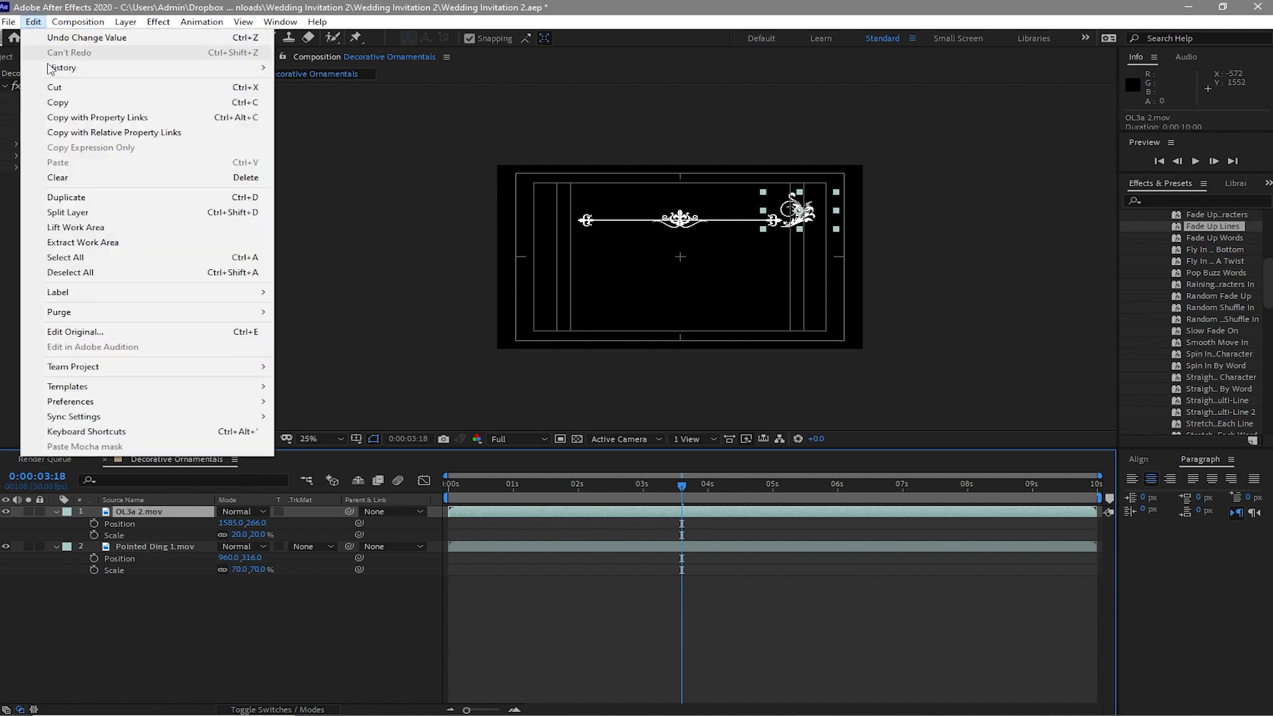
left_click(73, 198)
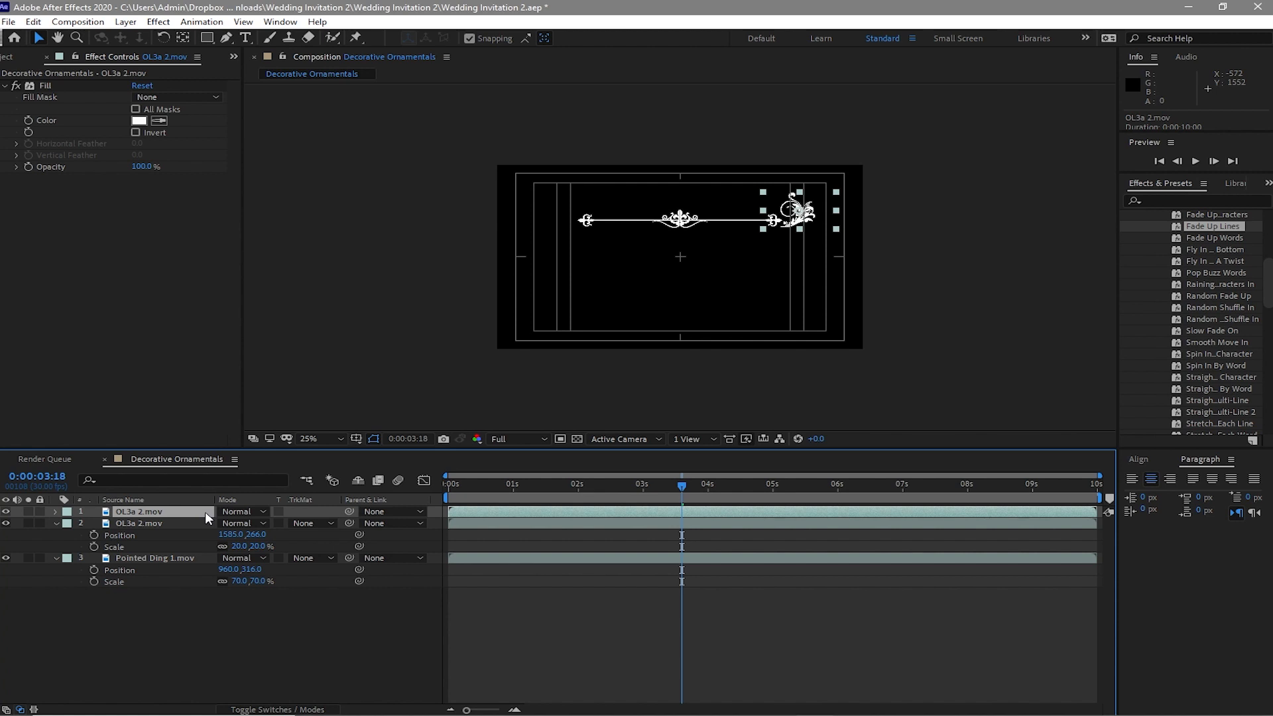
key("p")
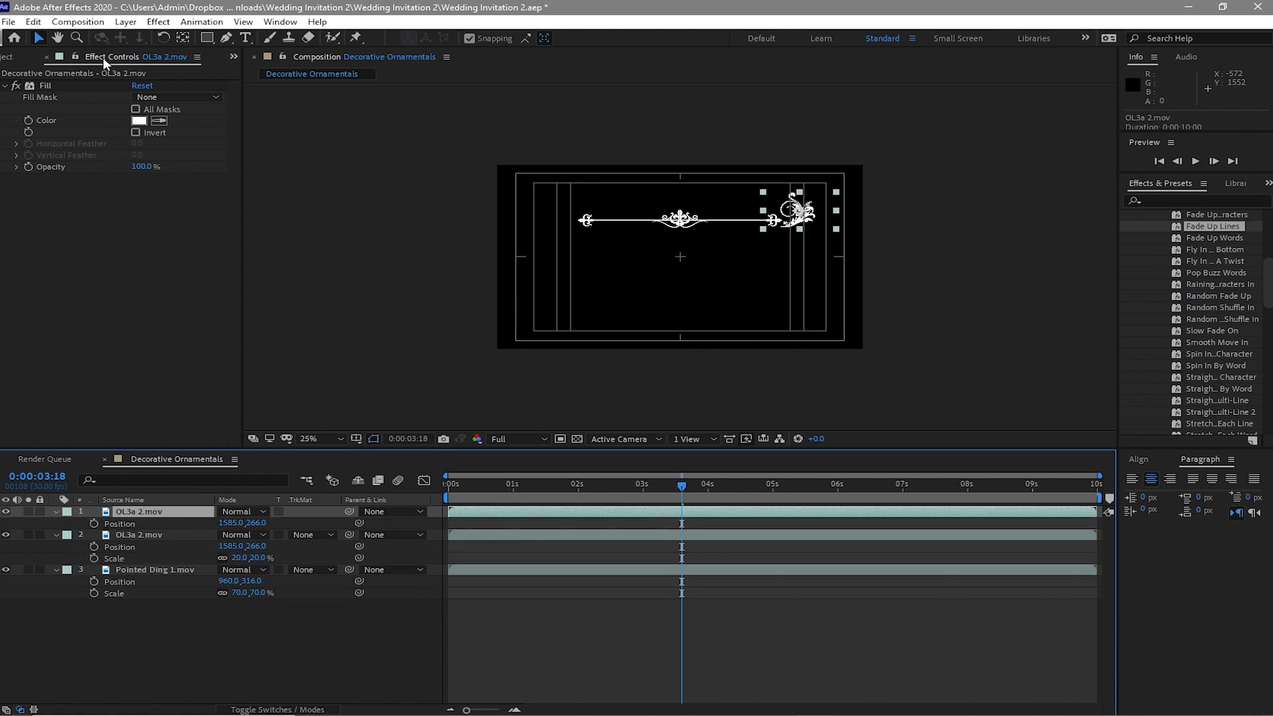
left_click(123, 22)
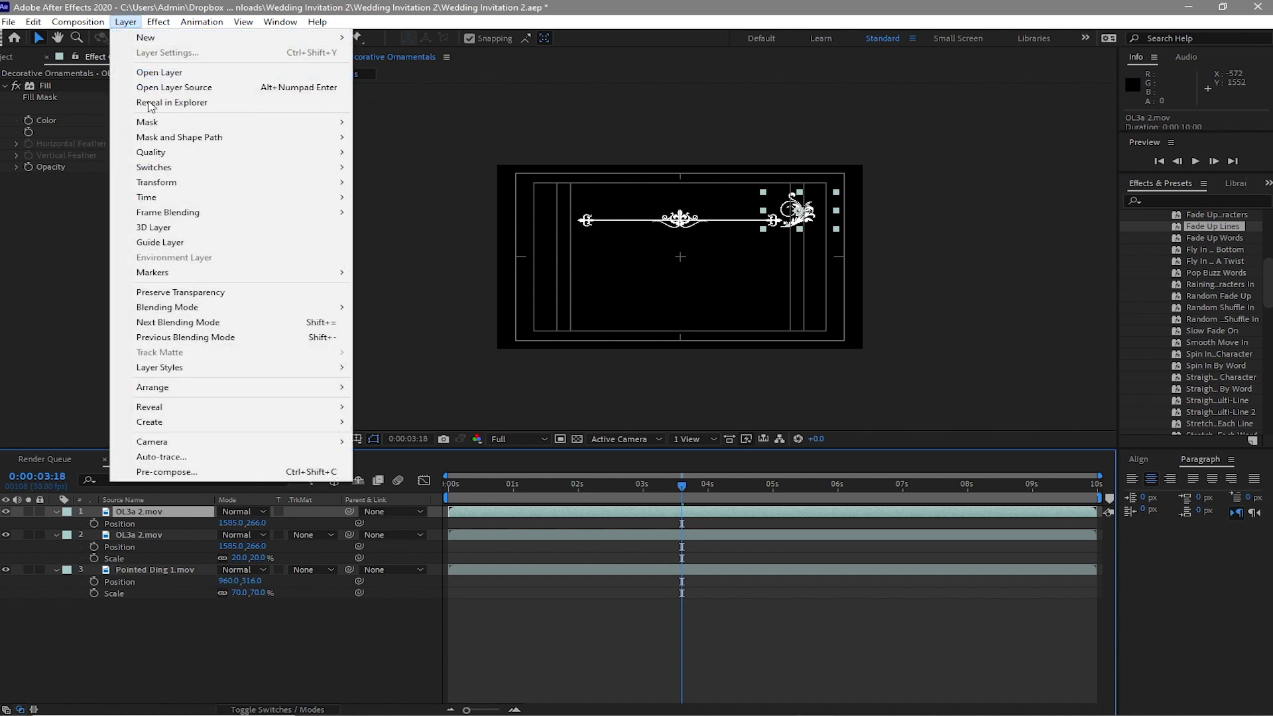
mouse_move(176, 189)
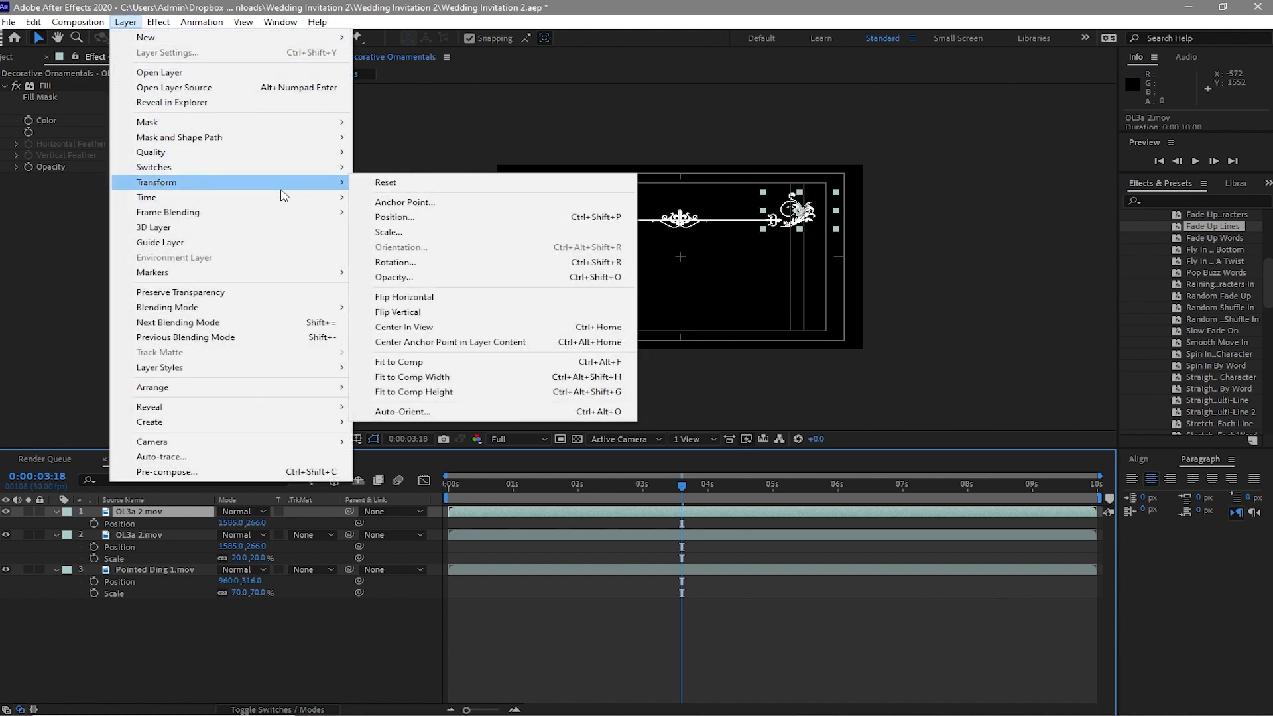
left_click(411, 297)
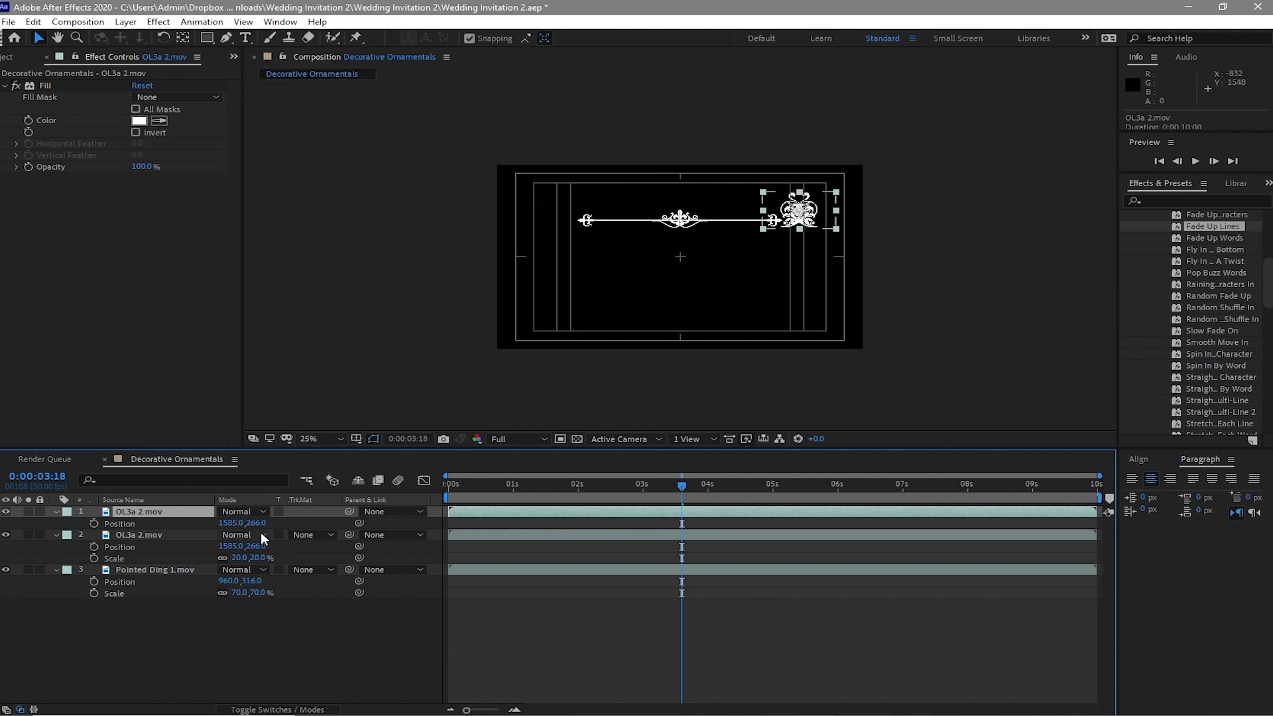
left_click_drag(232, 527, 85, 499)
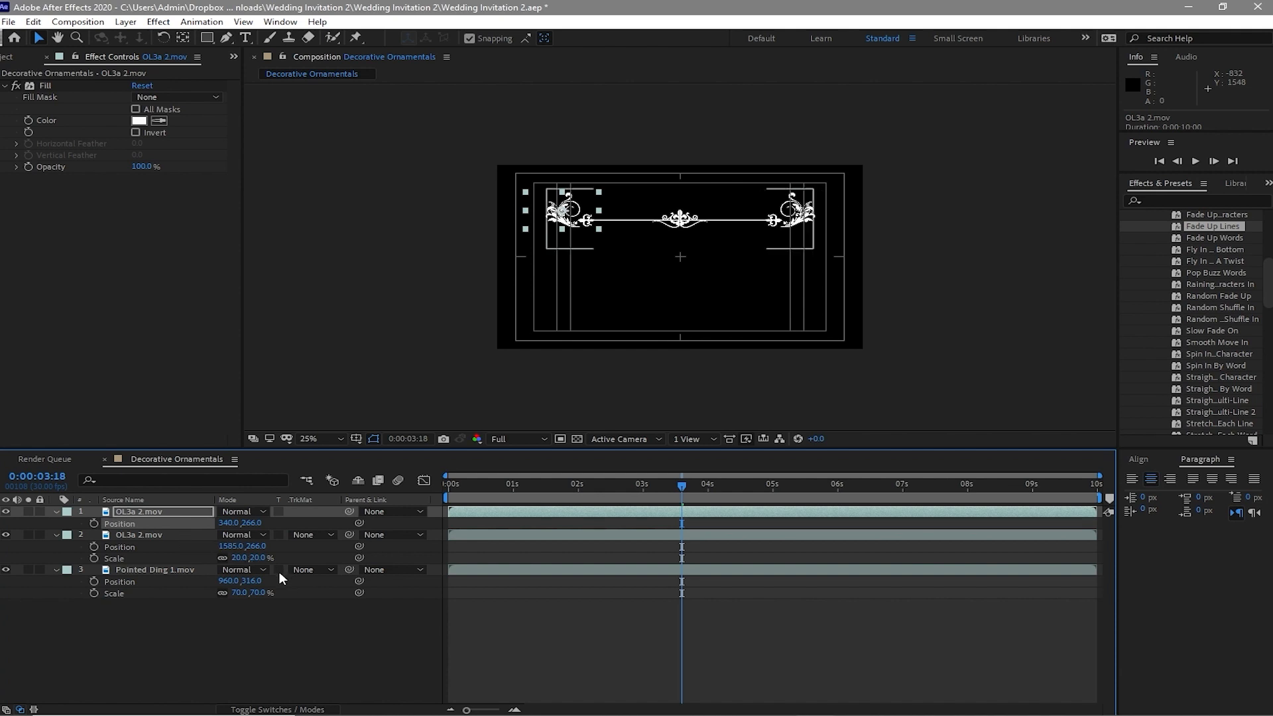
Step: Pre-compose all three ornament layers as Decorative Ornamental Comp 1, moving all attributes, then return to the Decorative Ornamentals composition
left_click(55, 511)
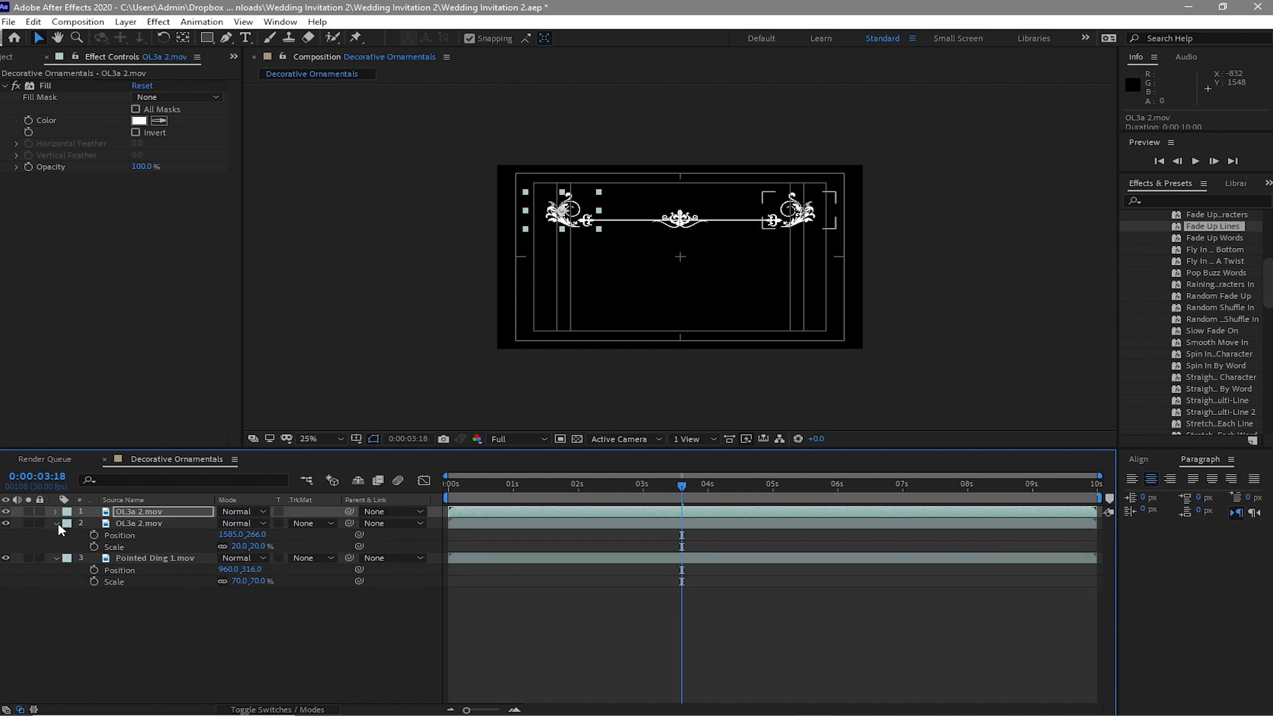
left_click(55, 523)
left_click(55, 534)
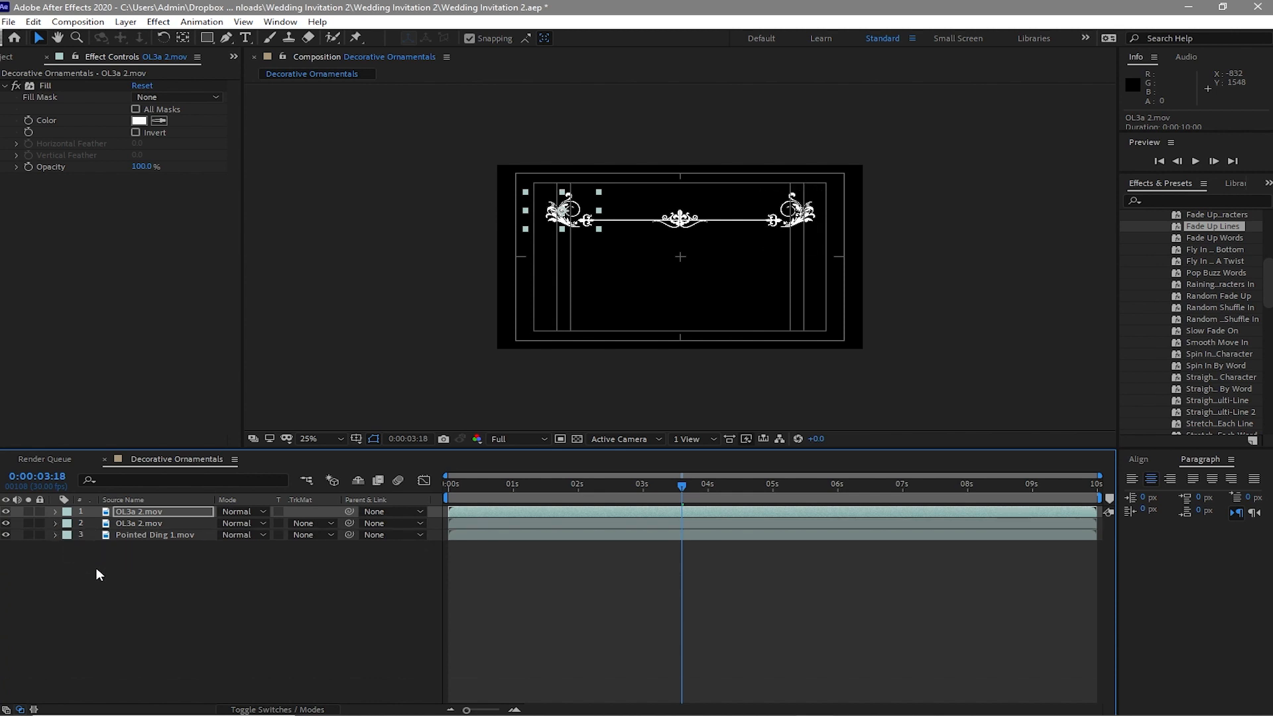
left_click_drag(135, 573, 127, 503)
right_click(146, 524)
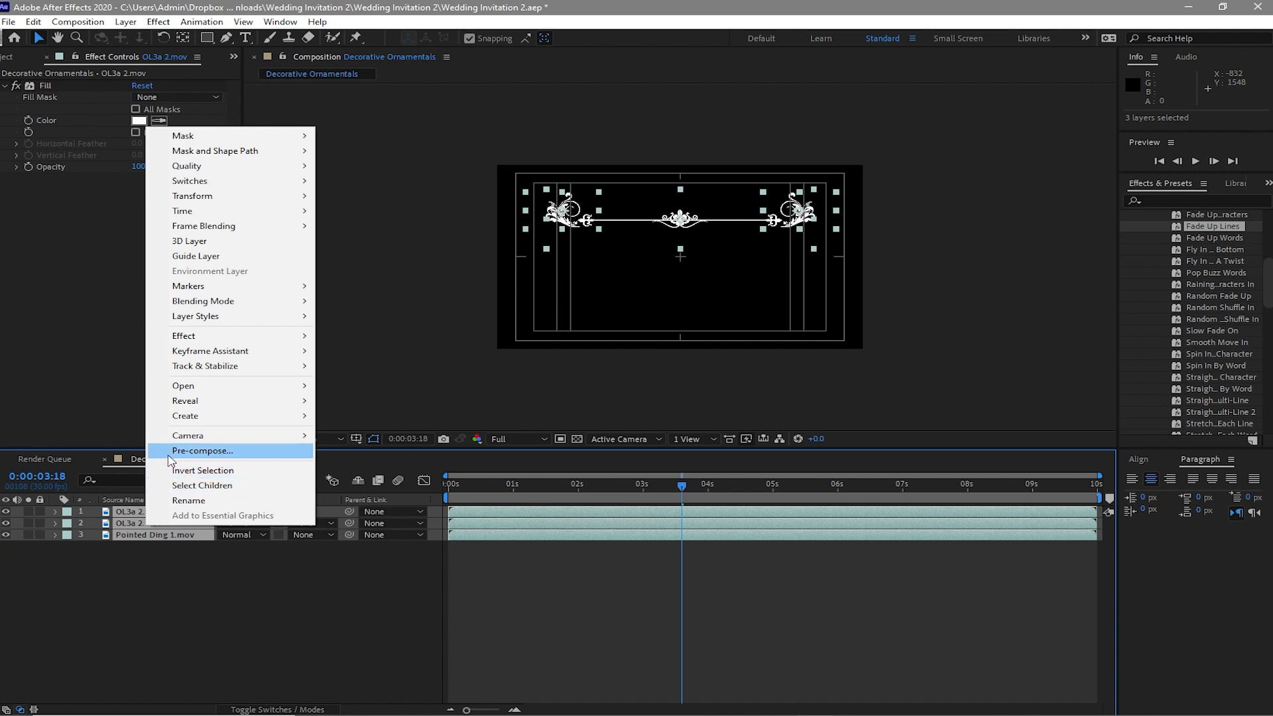
left_click(174, 453)
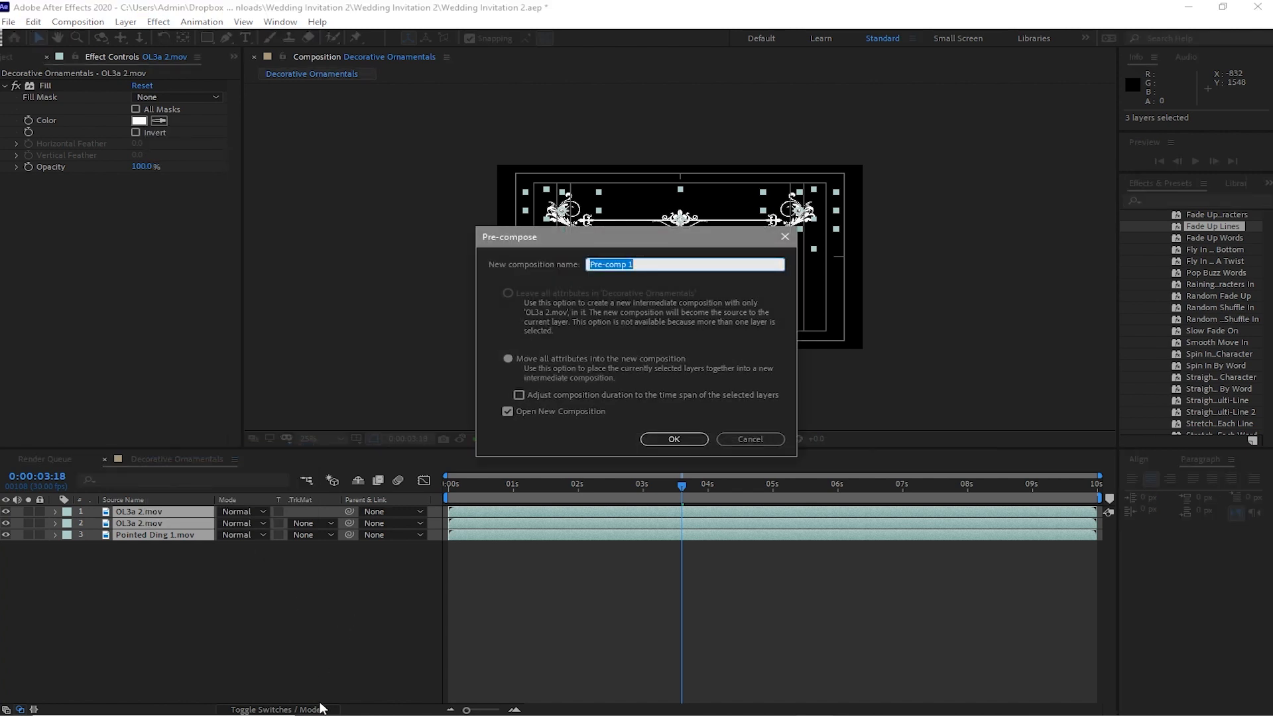
type("Decorative Ornamental Comp")
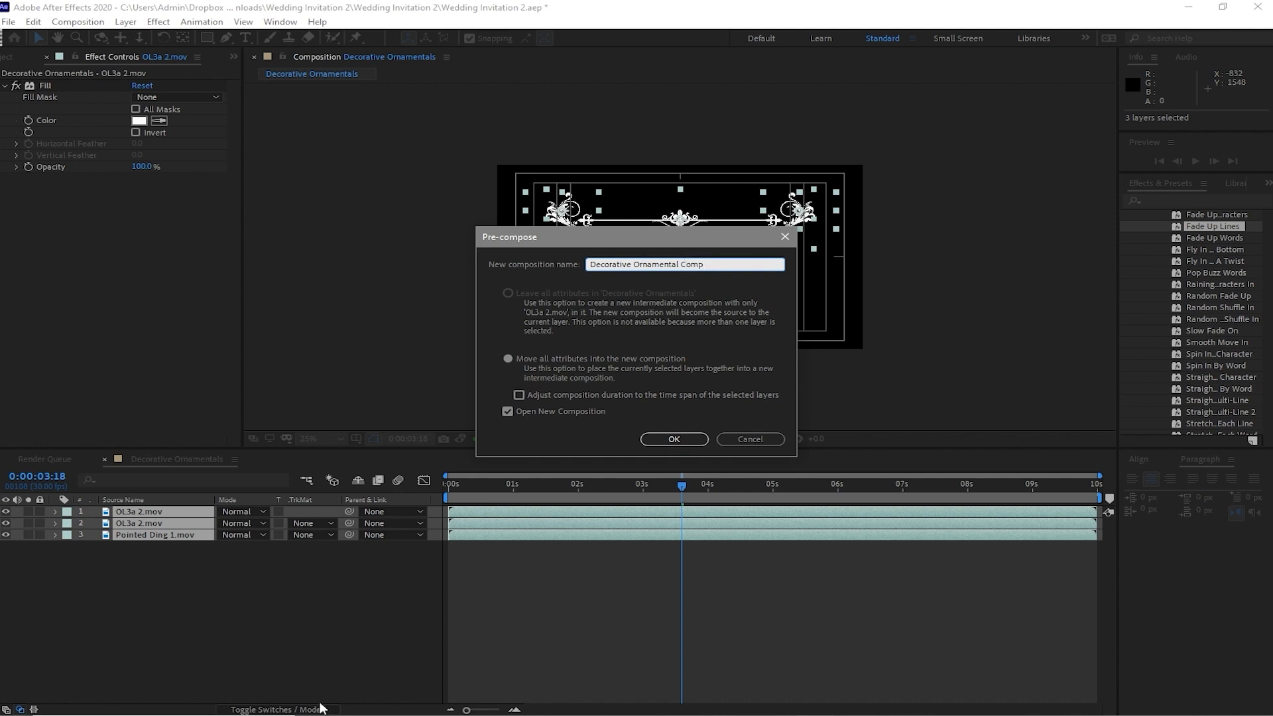
type(" 1")
left_click(507, 360)
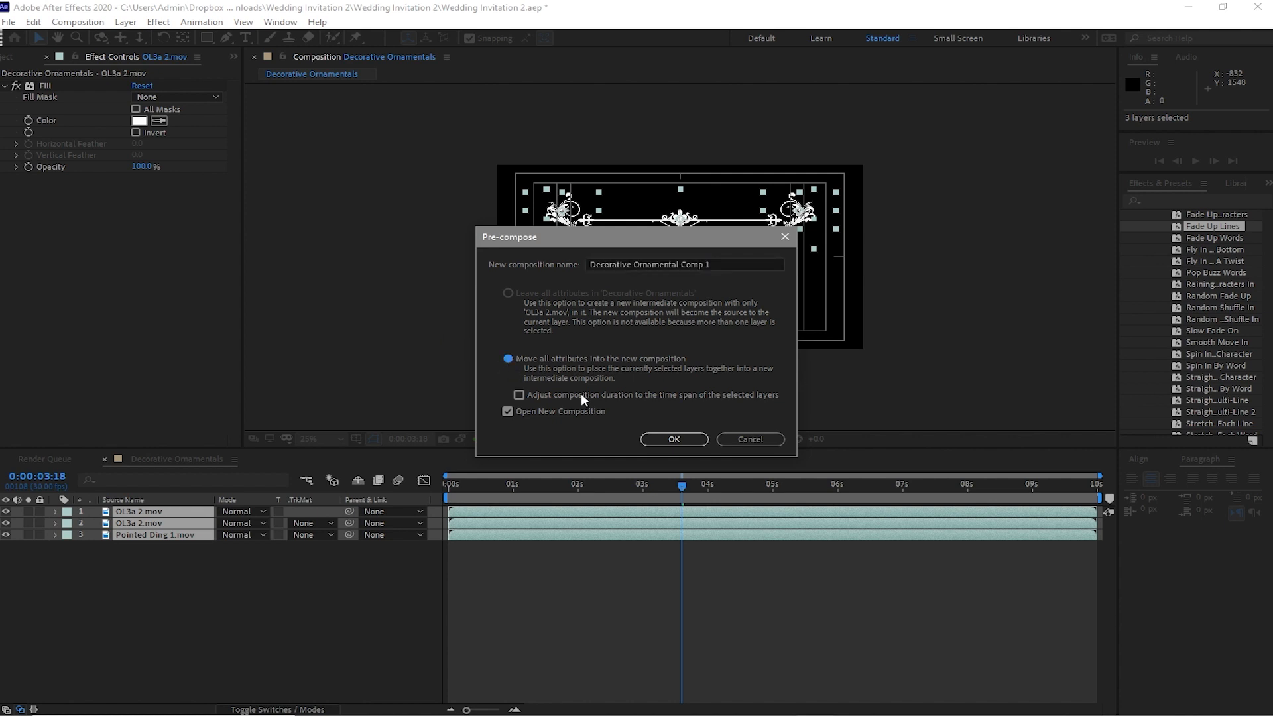
left_click(673, 440)
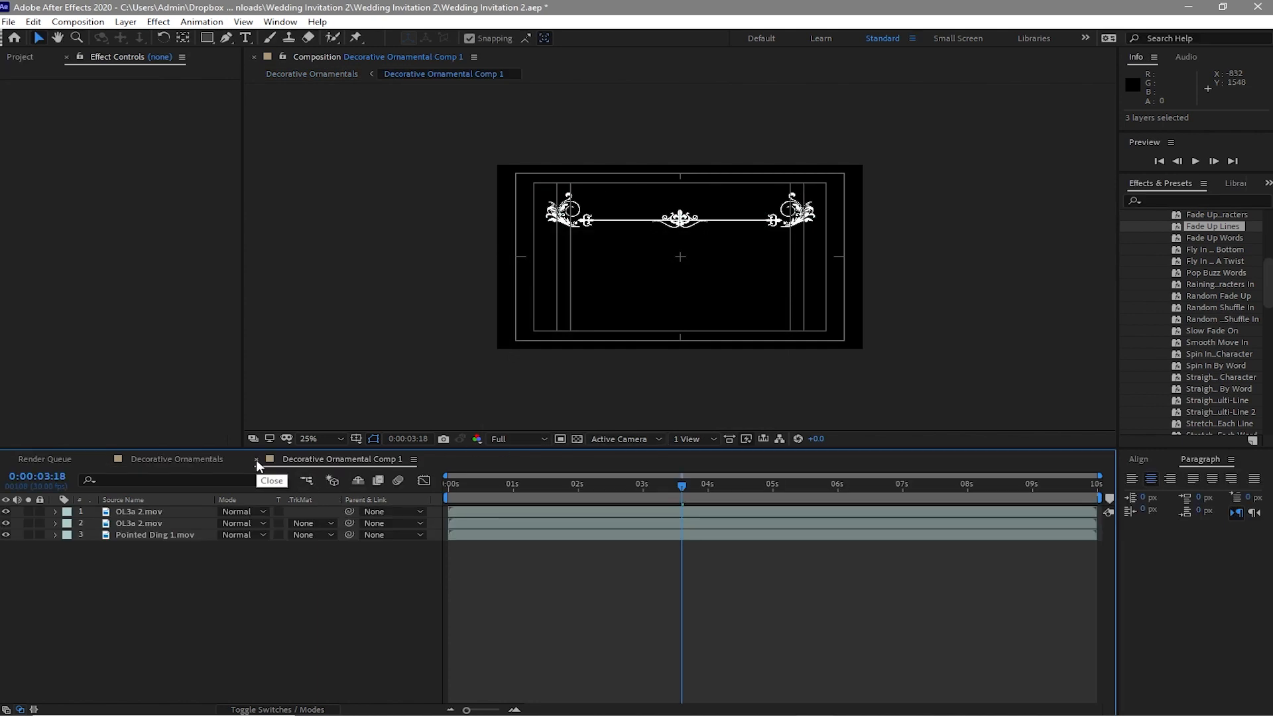
left_click(256, 458)
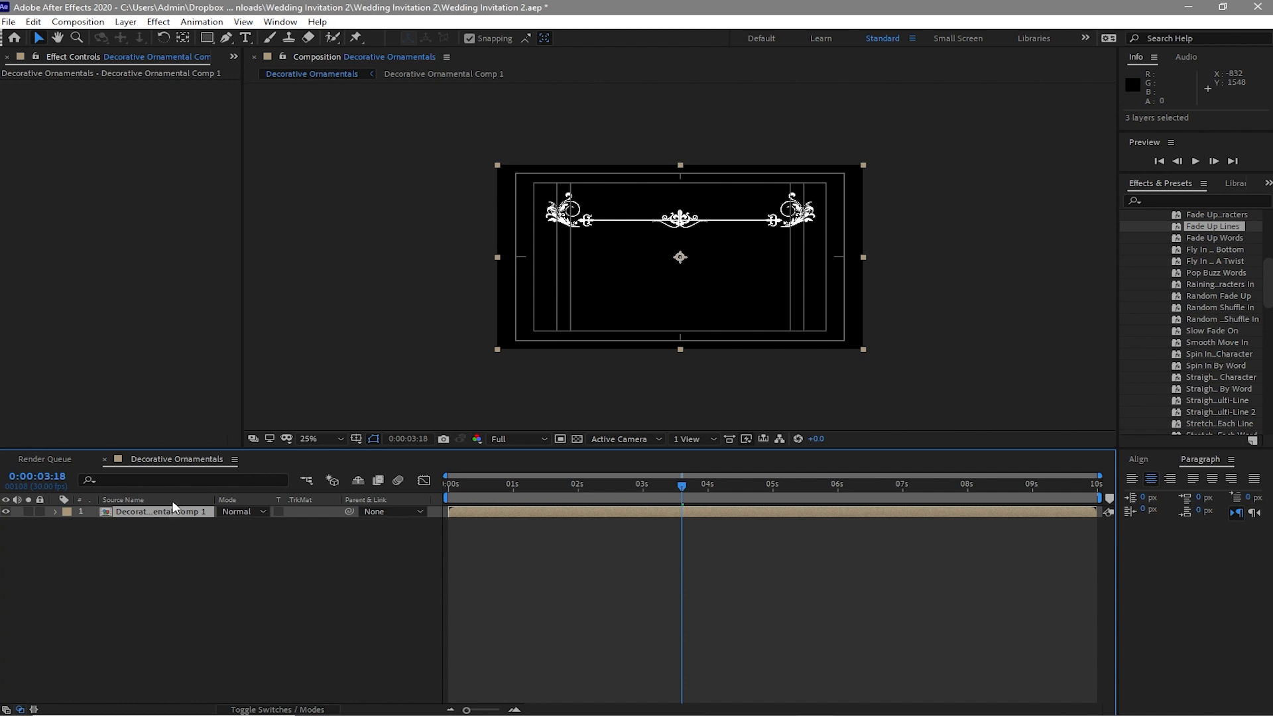
Step: Apply the Generate Fill effect to the Decorative Ornamental Comp 1 layer
left_click(160, 21)
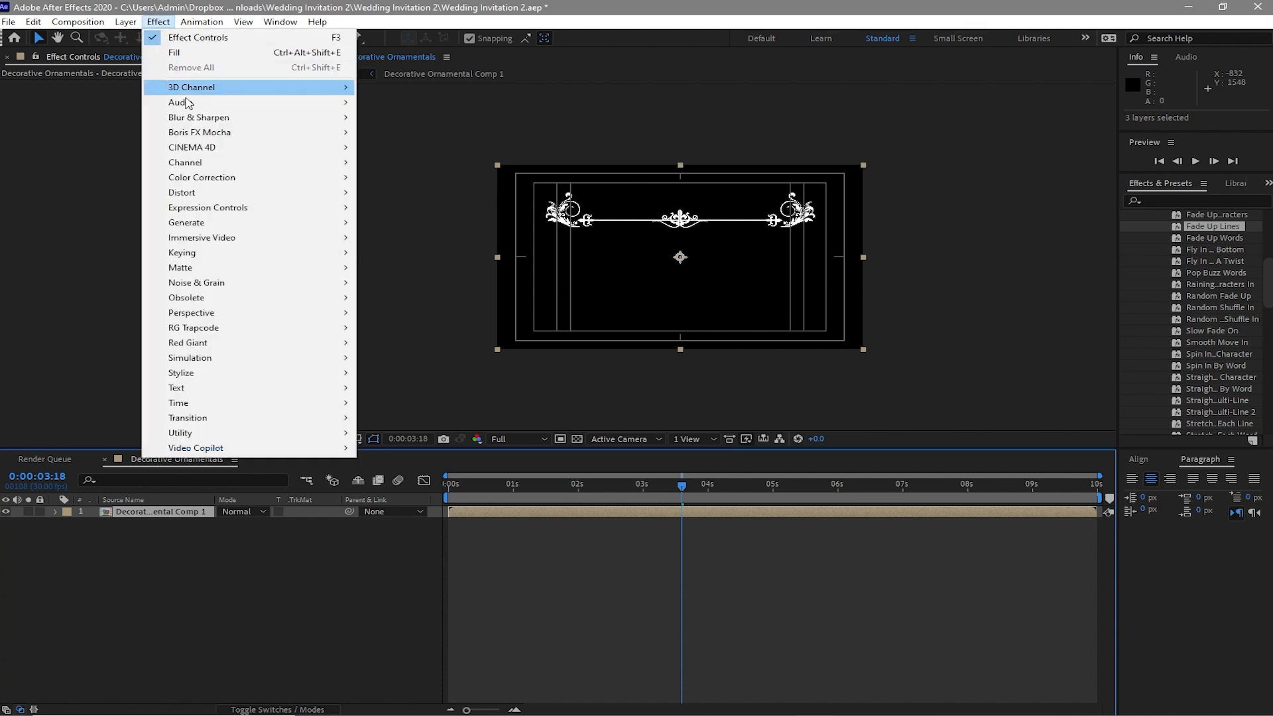
mouse_move(233, 244)
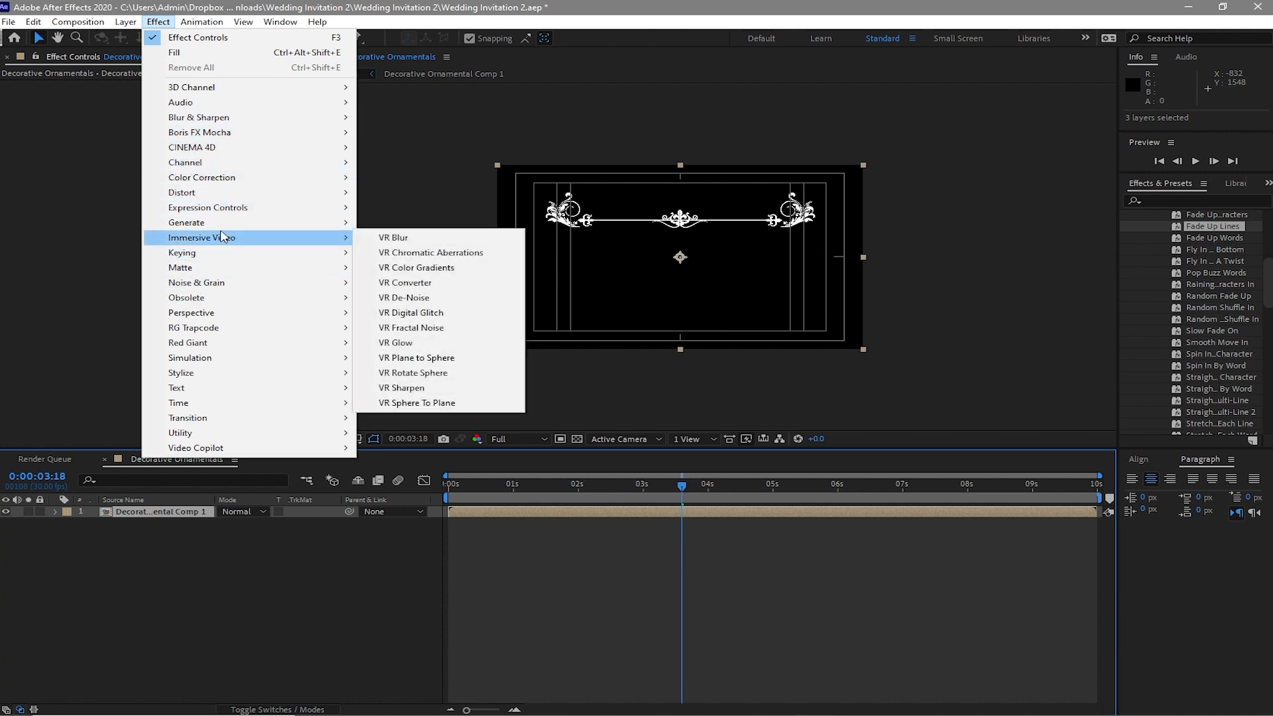
mouse_move(315, 227)
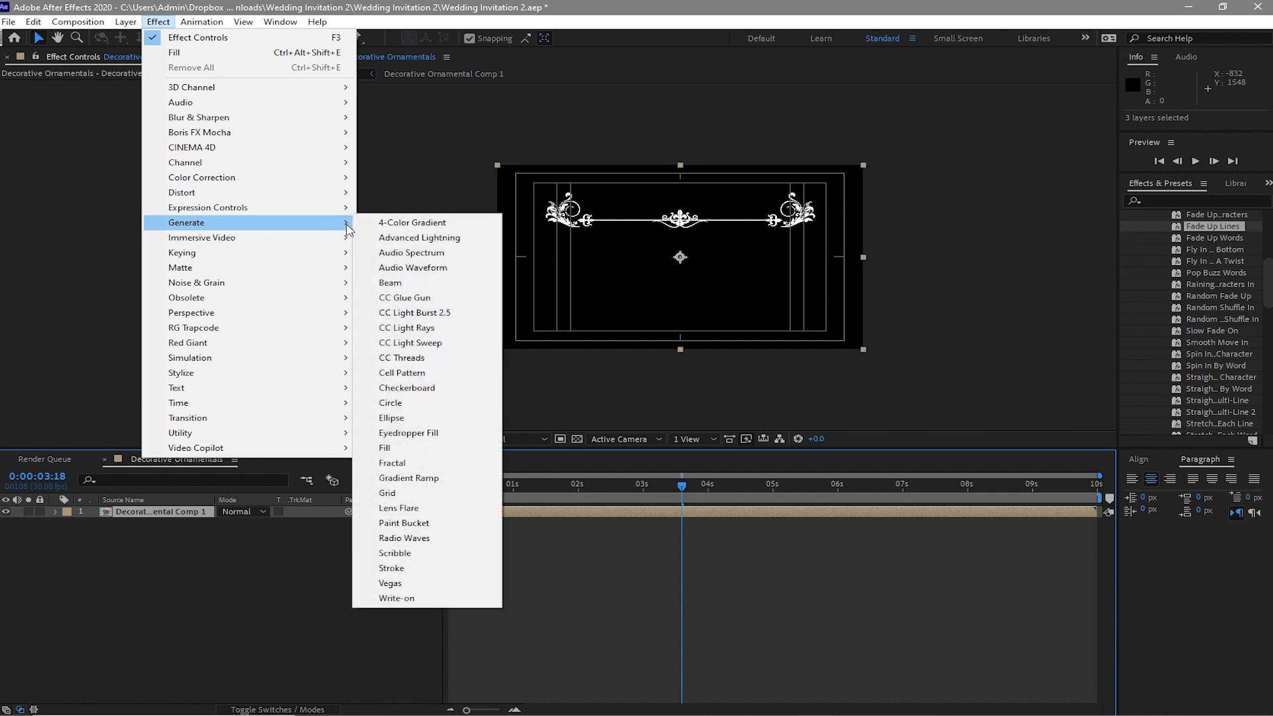
left_click(420, 449)
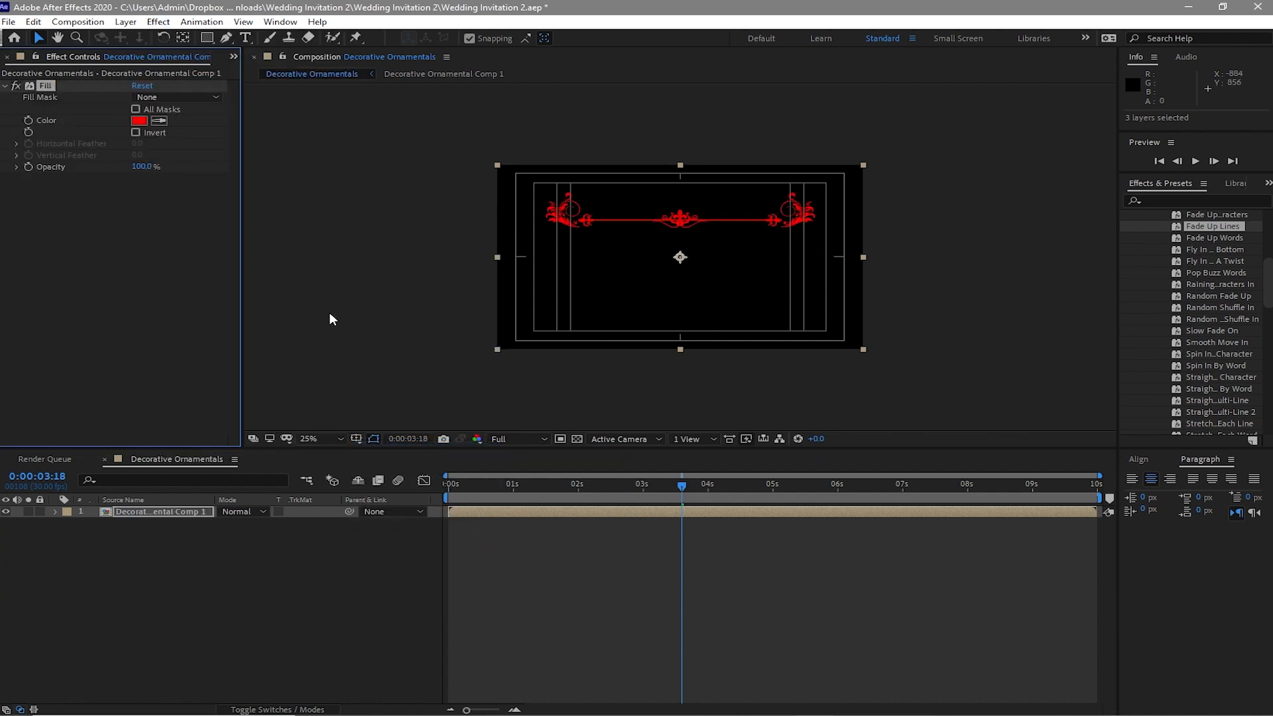
Step: Switch to the Wedding Invitation 2 note in Notepad, copy the theme colour code ffc595, and return to After Effects
mouse_move(623, 715)
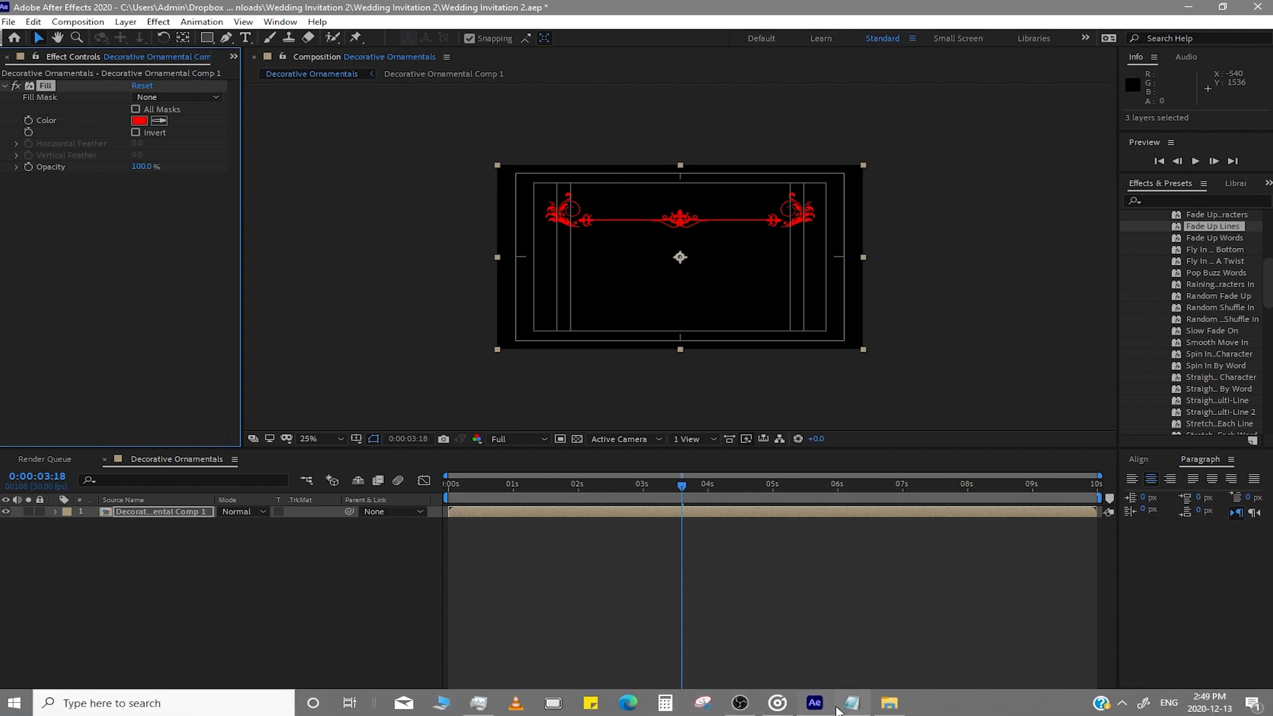
left_click(852, 707)
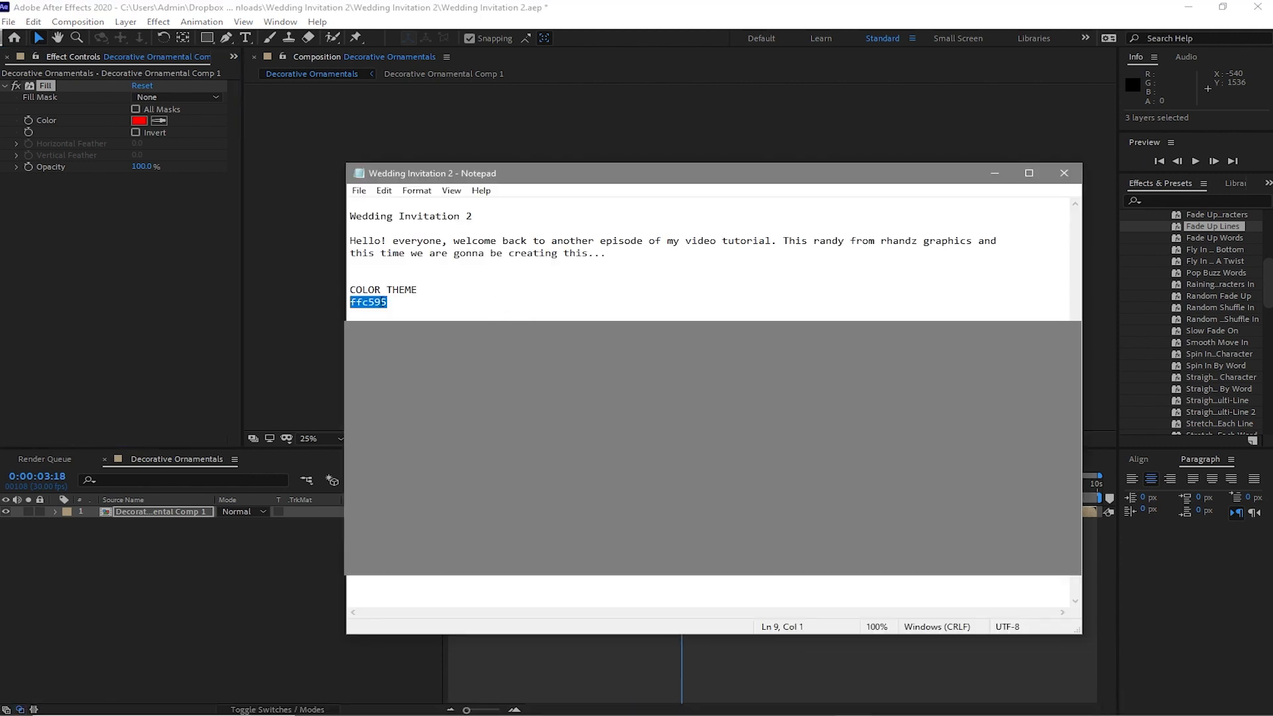
right_click(379, 299)
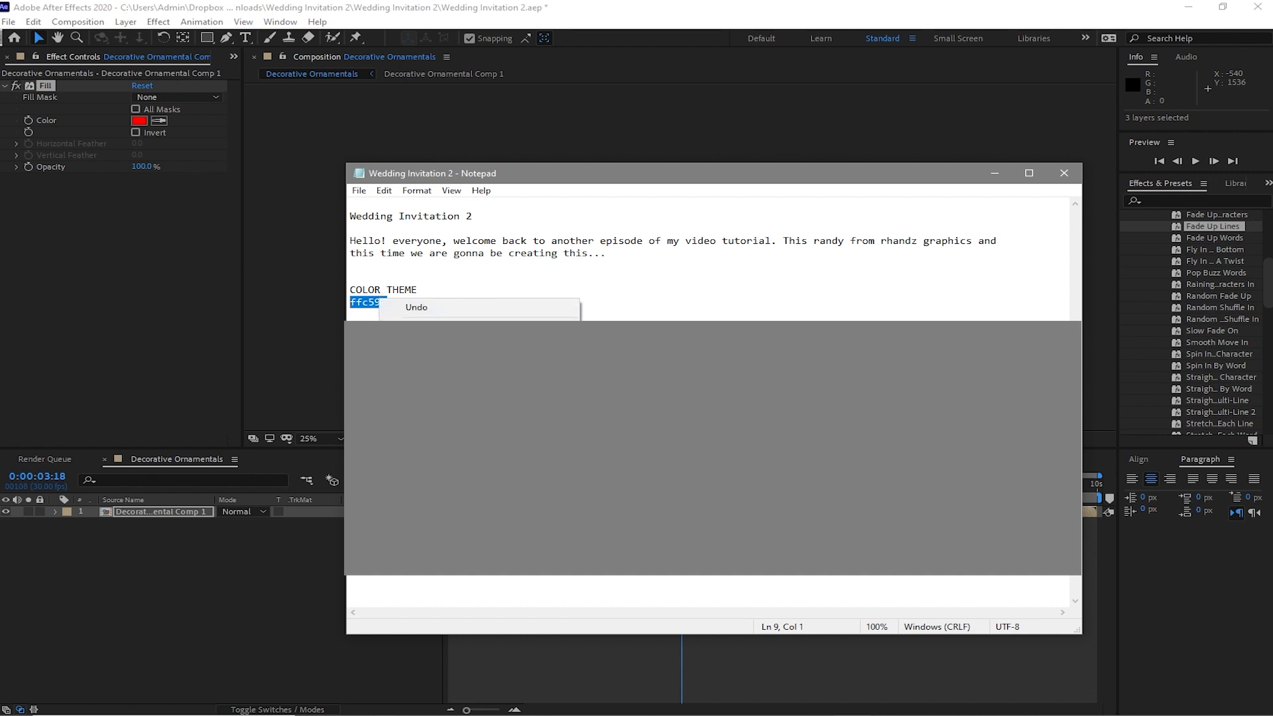
key("c")
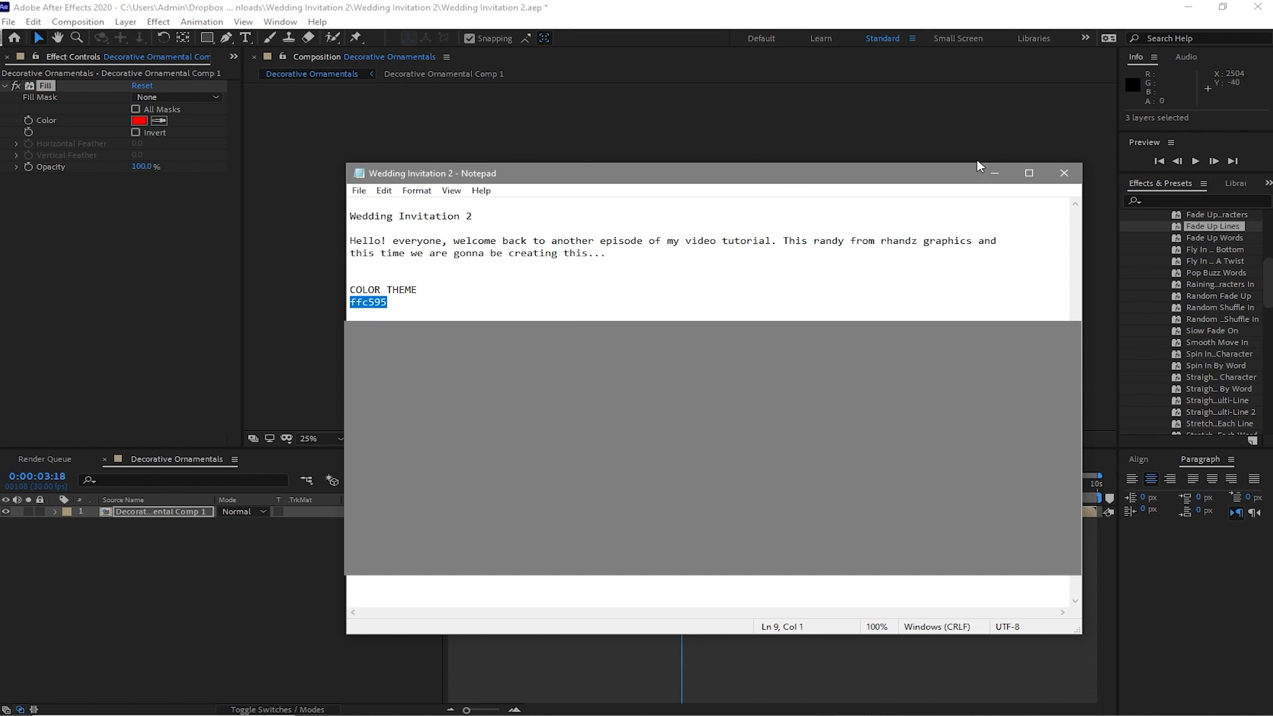
left_click(993, 173)
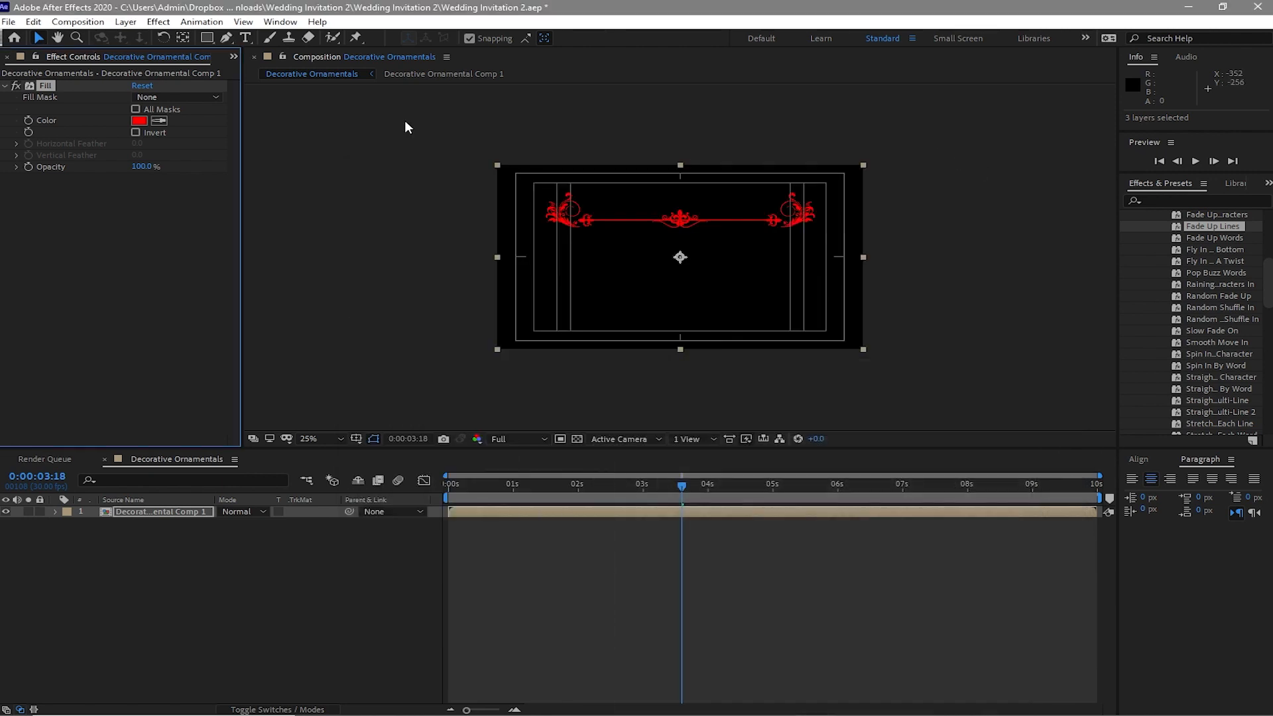
Step: Set the Fill effect's colour to the copied hex value FFC595
left_click(139, 120)
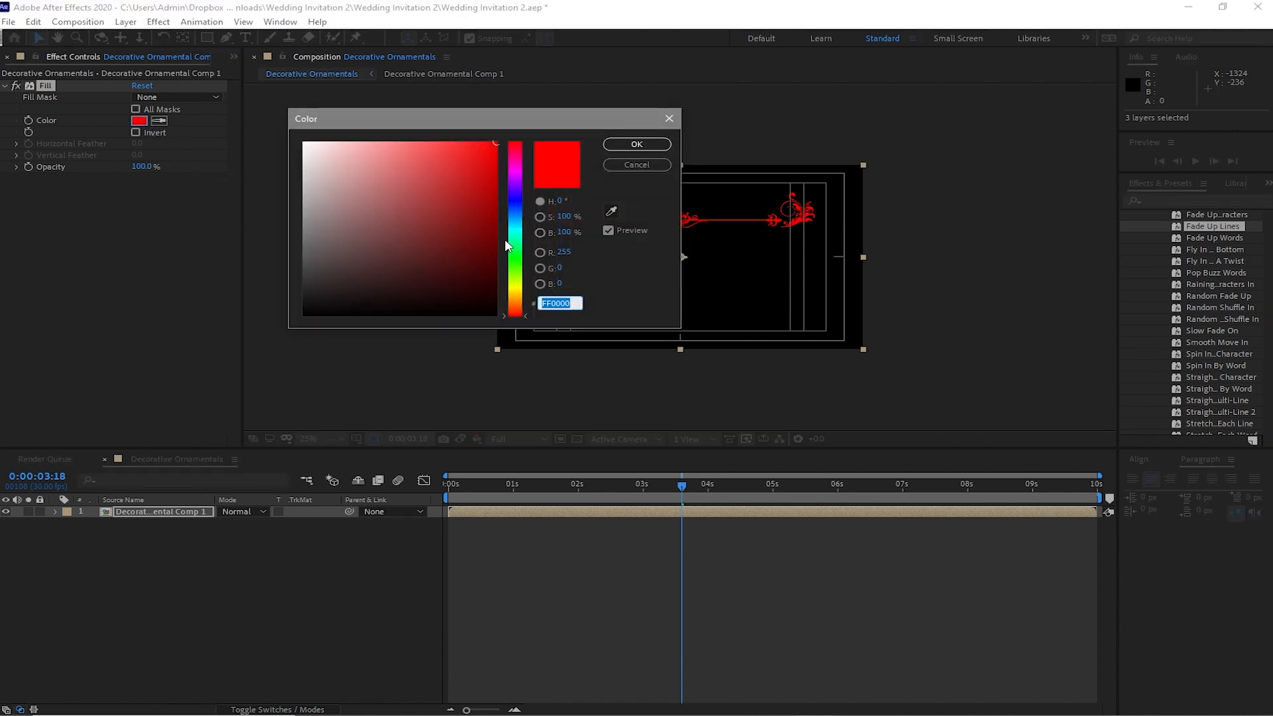
right_click(567, 303)
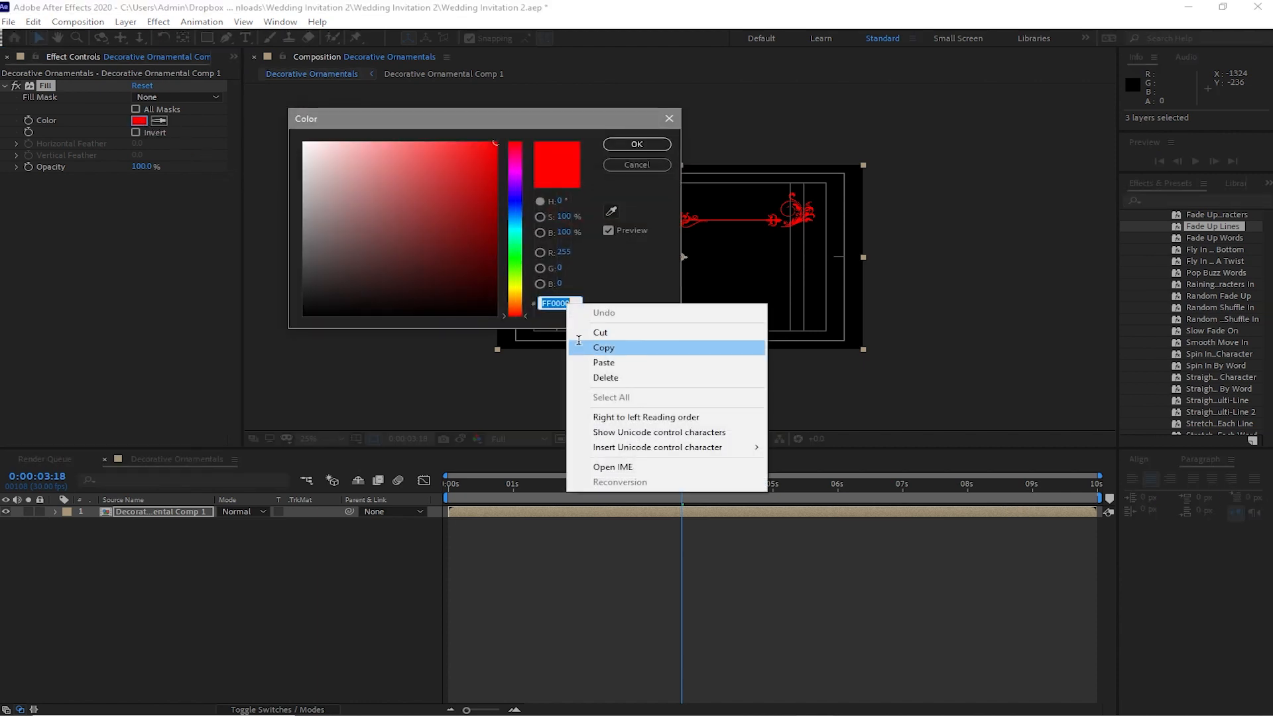
left_click(604, 362)
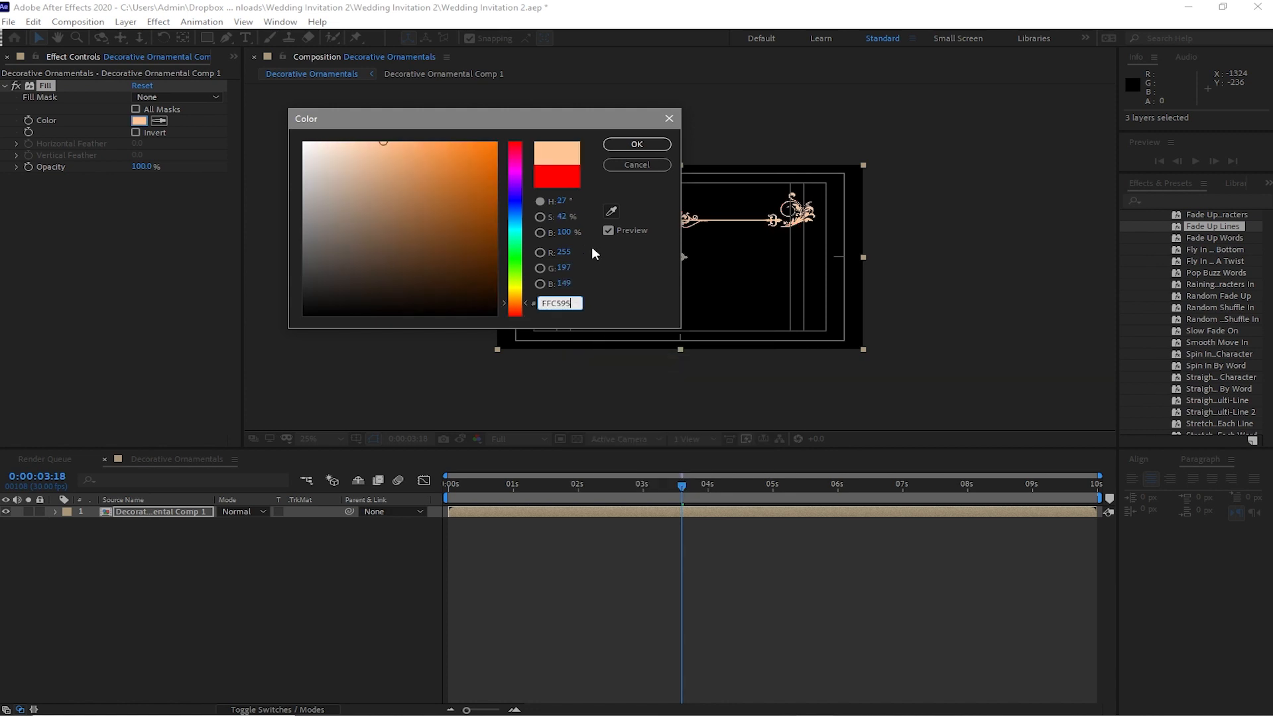
left_click(632, 148)
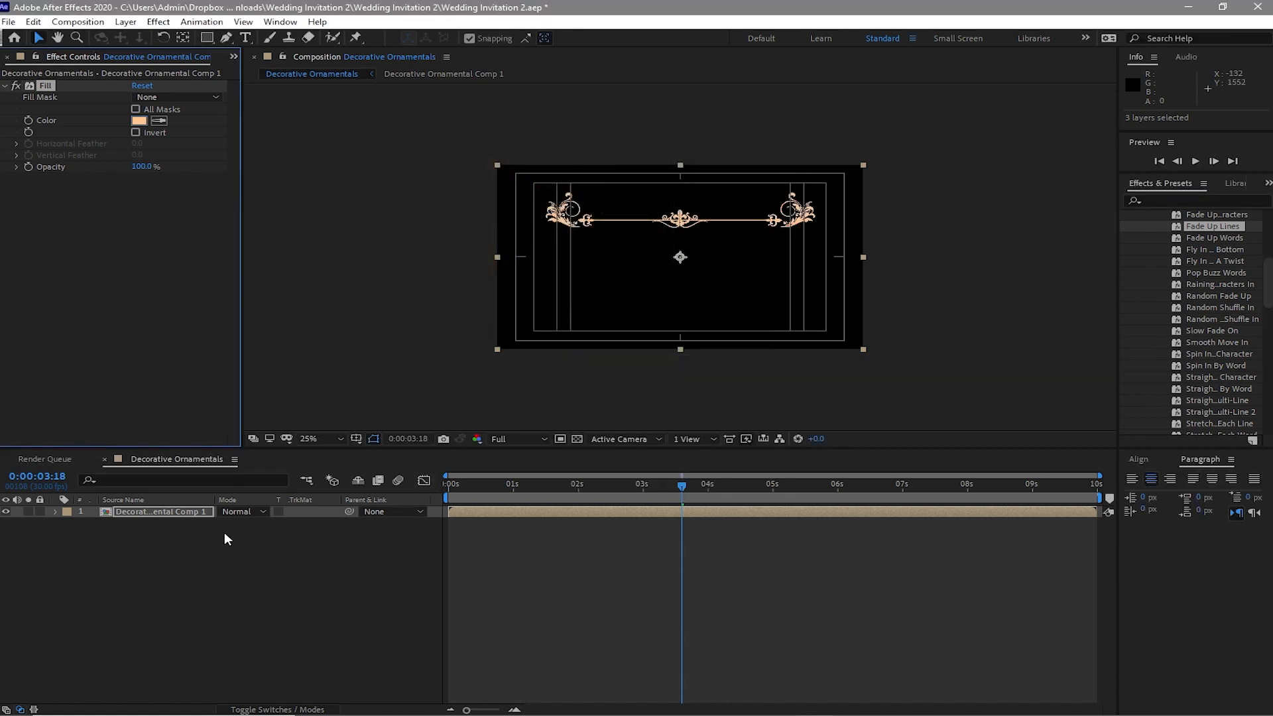
Step: Duplicate the Decorative Ornamental Comp 1 layer and flip the copy vertically to mirror the ornament along the frame's lower part
left_click(189, 511)
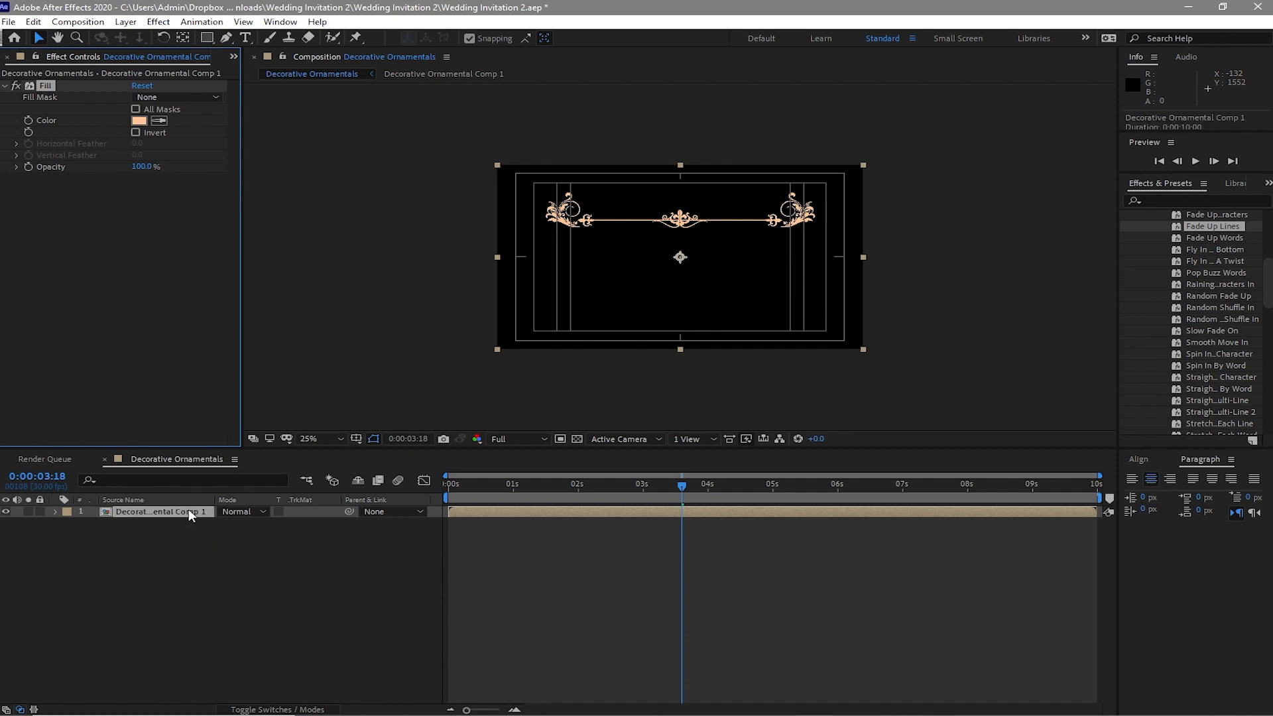
left_click(34, 22)
left_click(63, 197)
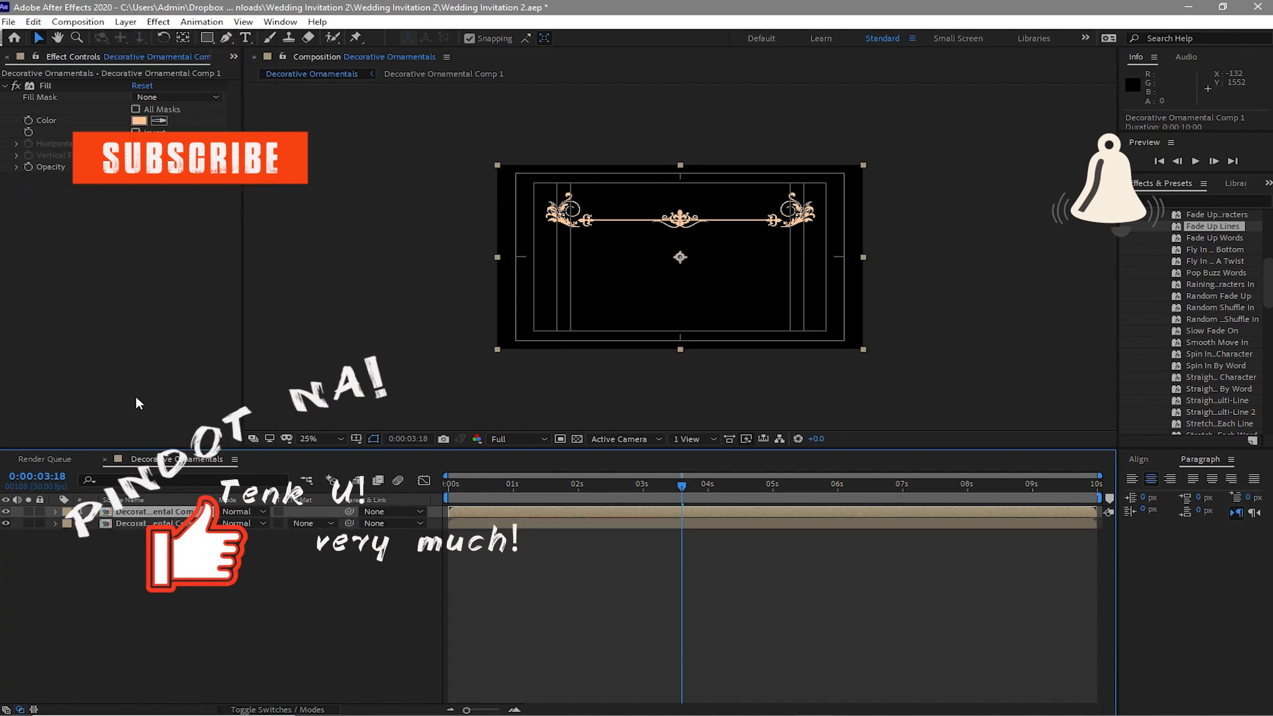
left_click(132, 22)
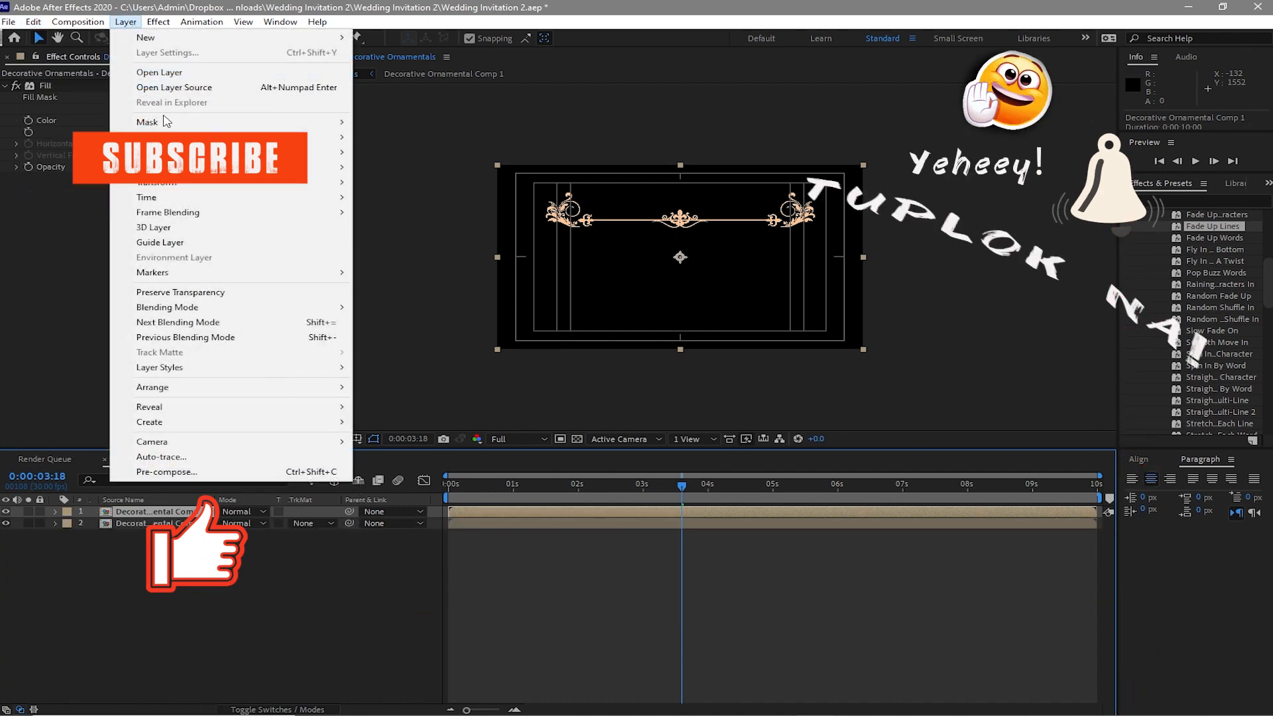
mouse_move(204, 190)
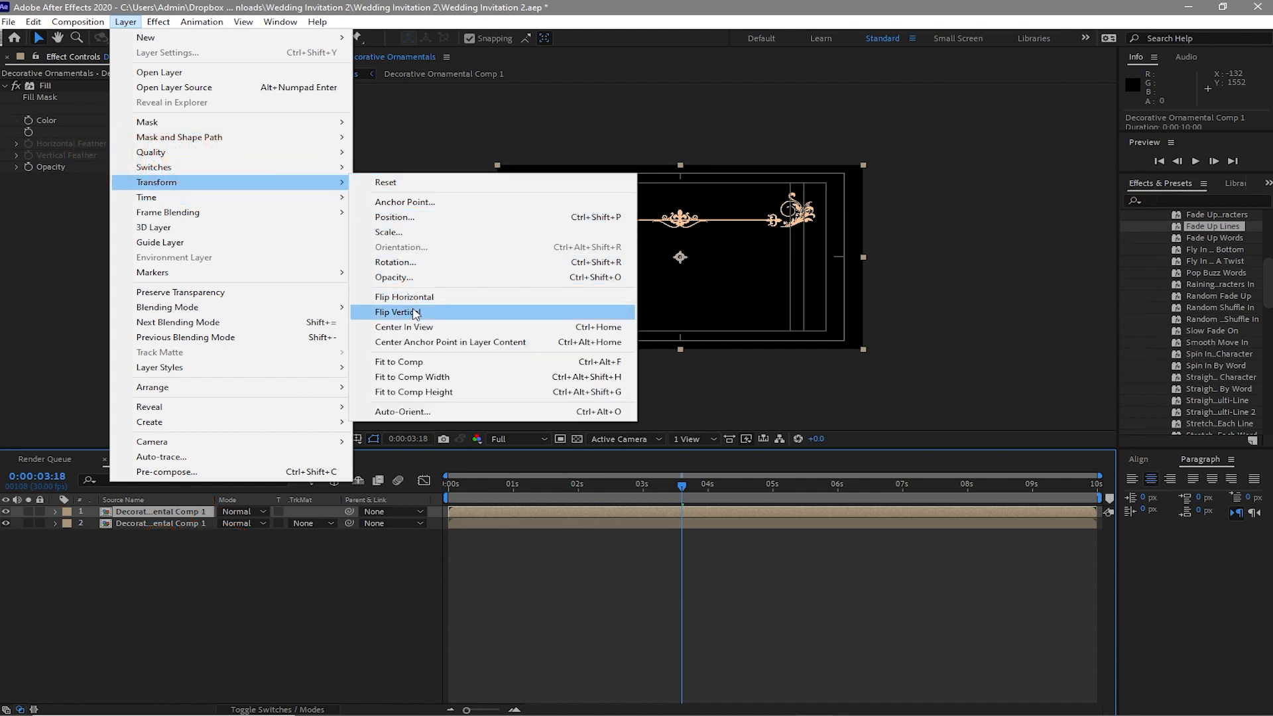
left_click(412, 312)
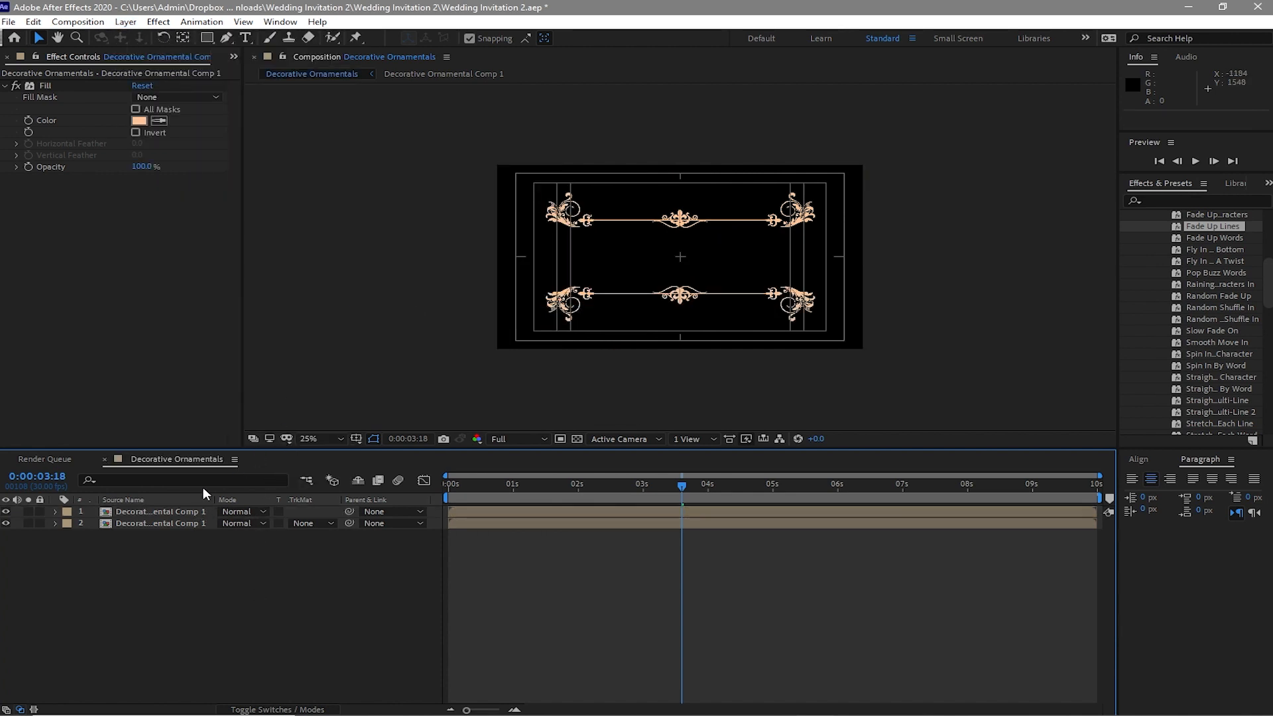
Step: Create a new 1920 x 1080, 30 fps composition named Scene 1 with a 10-second duration
left_click(86, 22)
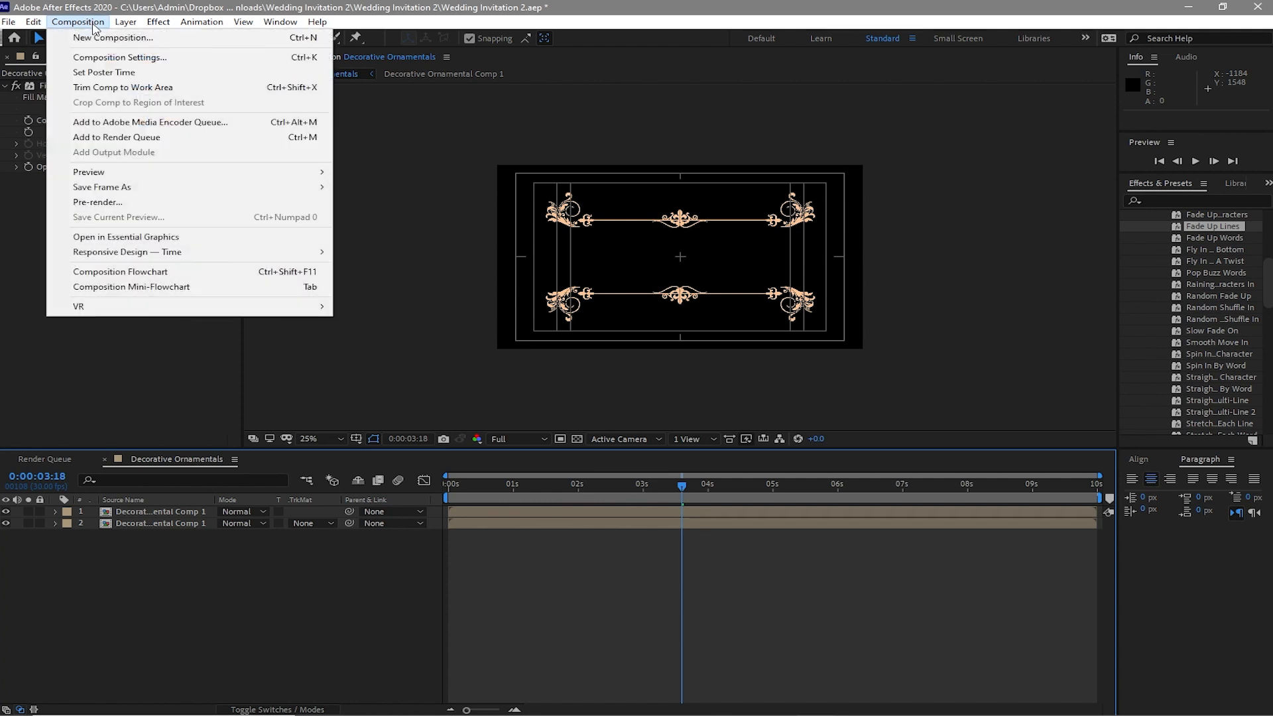
left_click(104, 37)
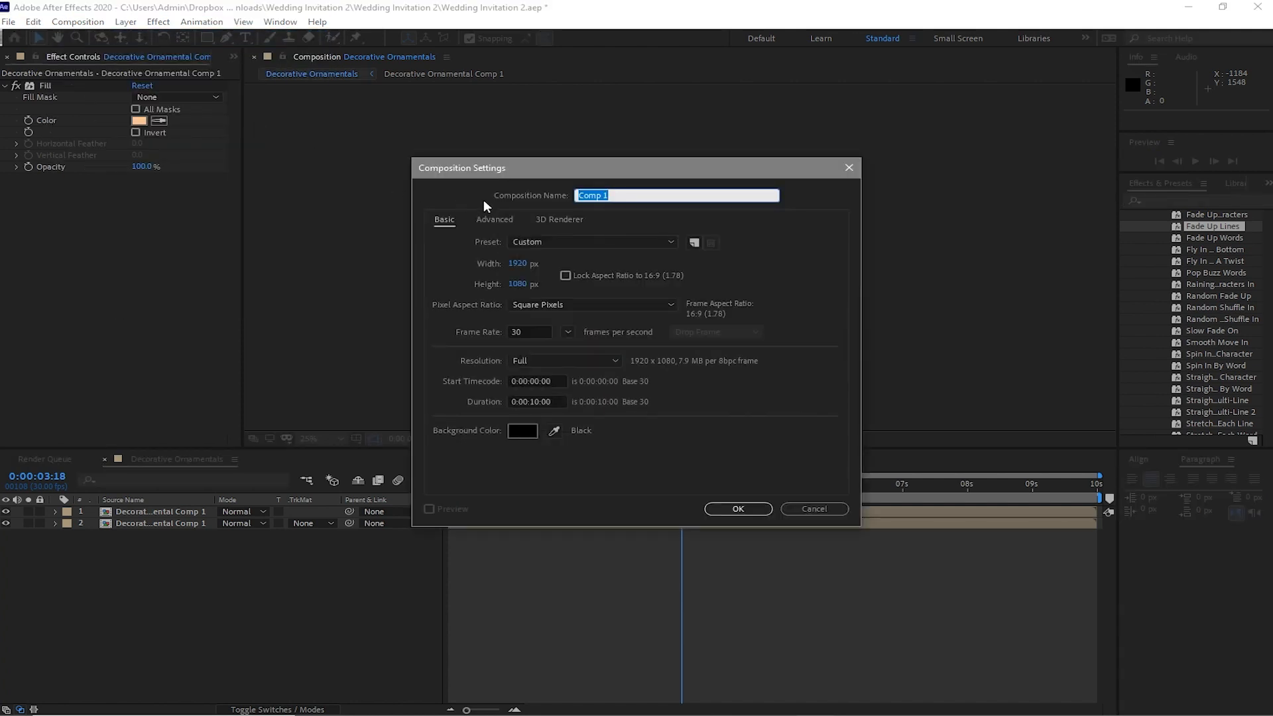
type("Scene")
left_click(737, 509)
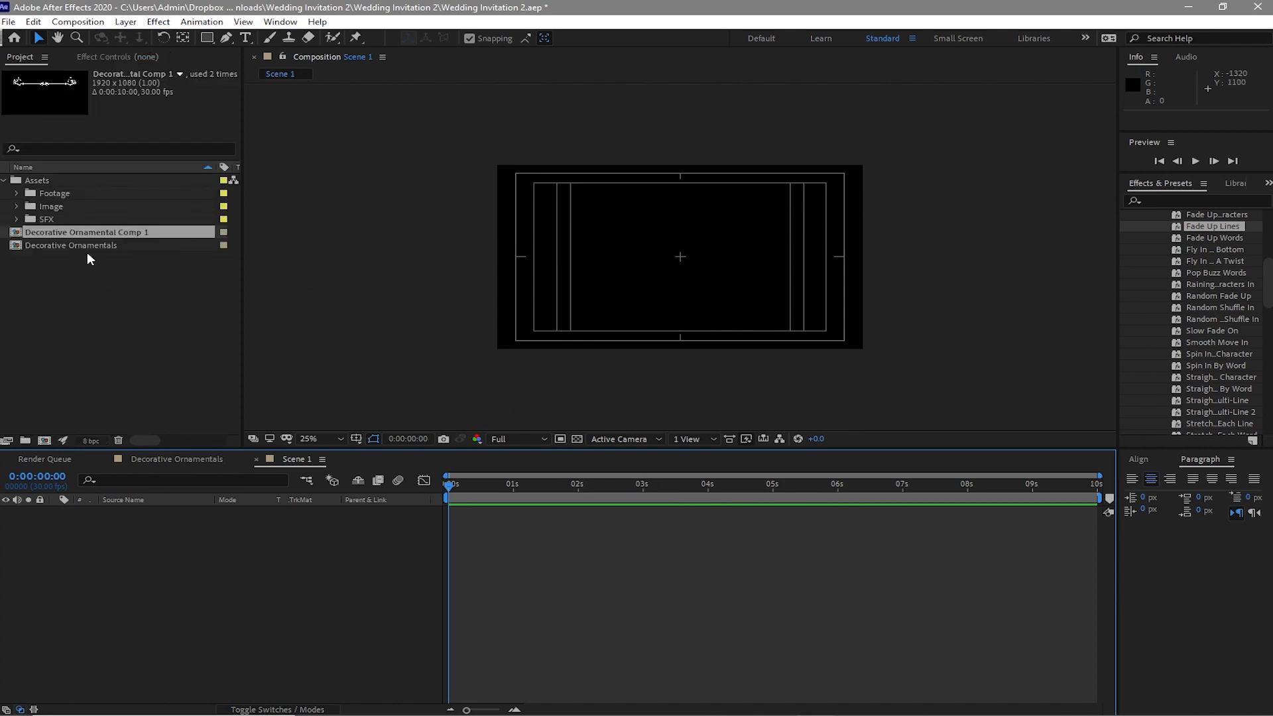
Step: Add the Decorative Ornamentals composition to Scene 1 as a layer and move the current time to 0:00:03:00
left_click(87, 247)
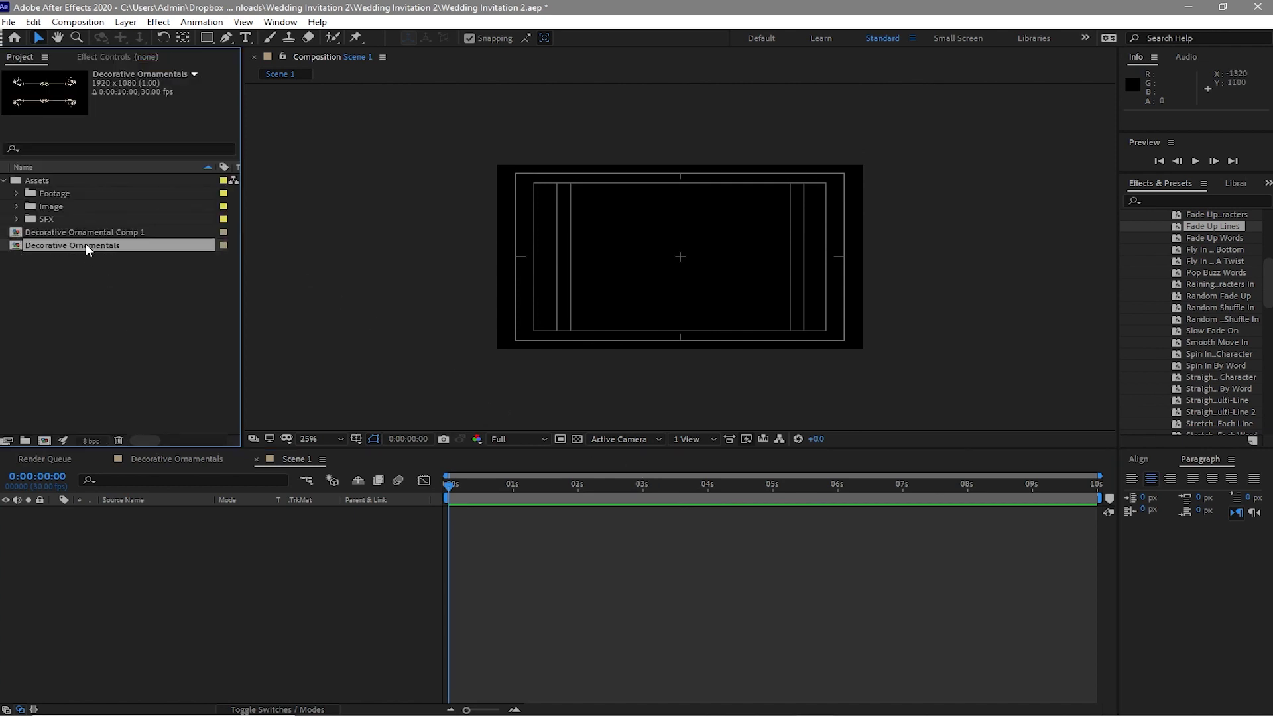
left_click_drag(86, 247, 222, 557)
left_click_drag(447, 488, 641, 486)
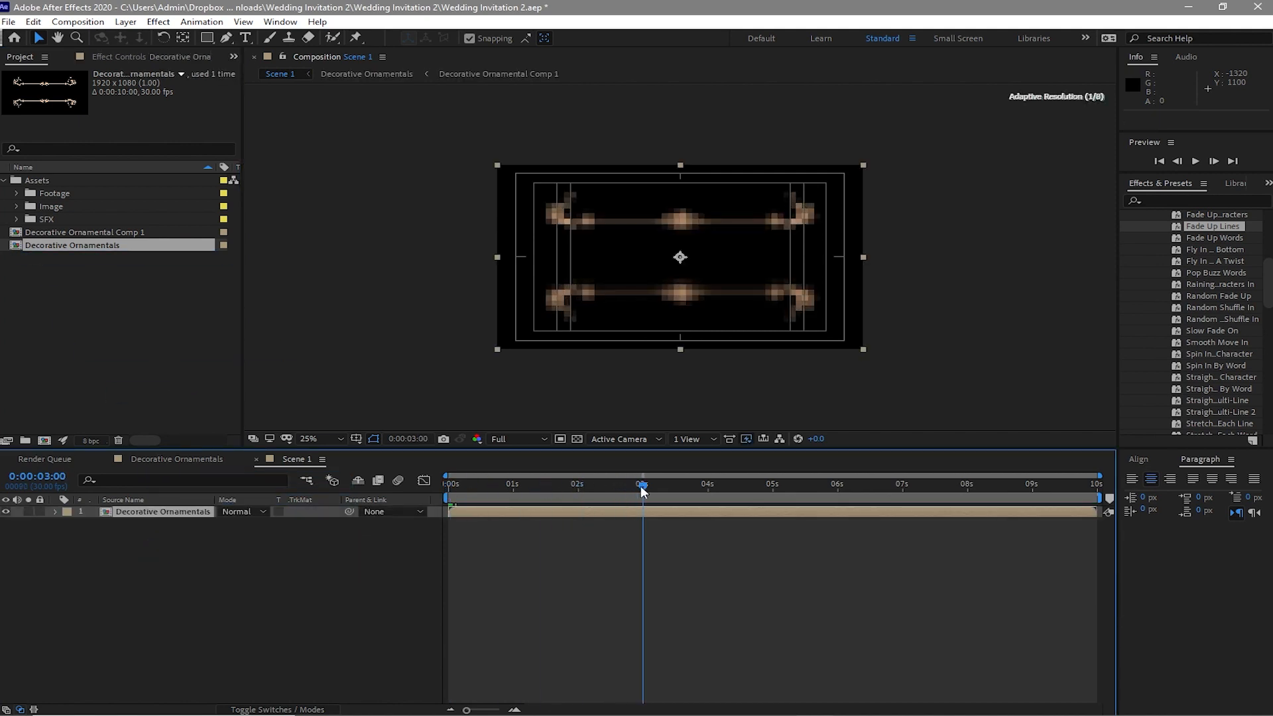
Step: Add Perhaps.png from the RG image folder to Scene 1, above the Decorative Ornamentals layer
left_click(4, 182)
left_click(3, 182)
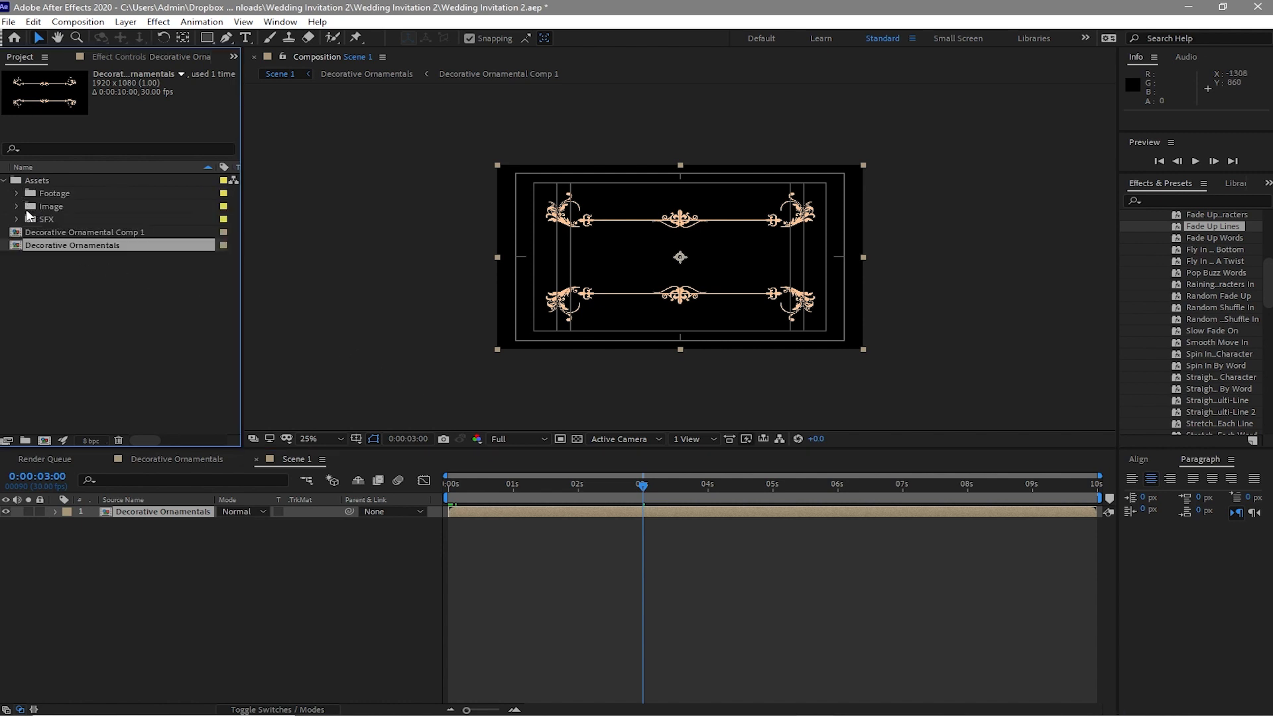
left_click(17, 206)
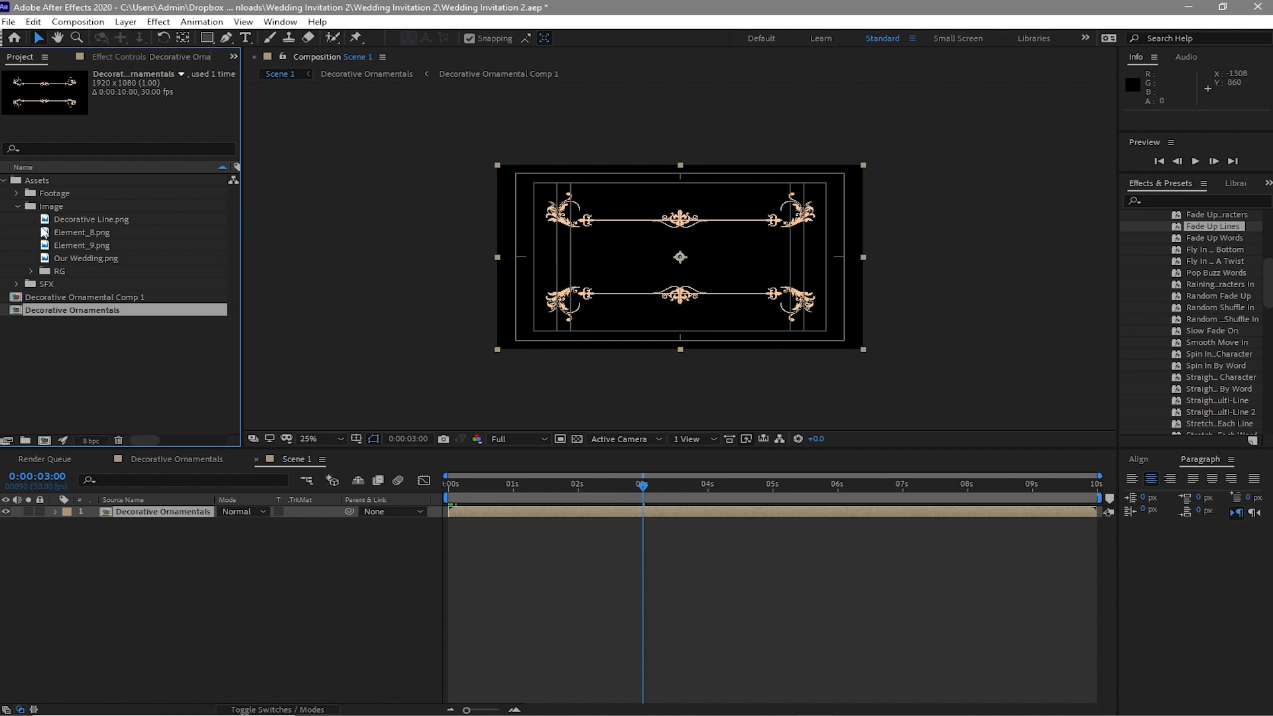
left_click(31, 272)
left_click(70, 299)
left_click_drag(70, 298, 115, 523)
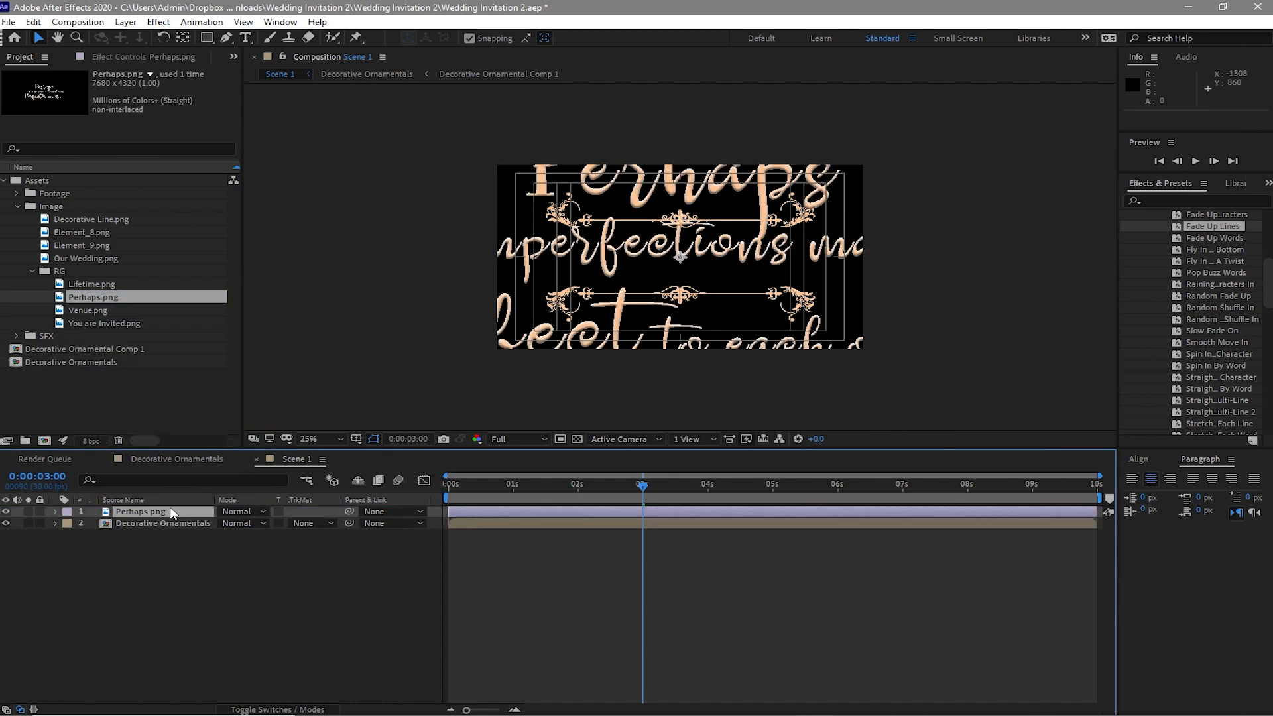
Step: Scale the Perhaps.png layer to 20% so the quote fits inside the ornamental frame
key("s")
left_click(242, 523)
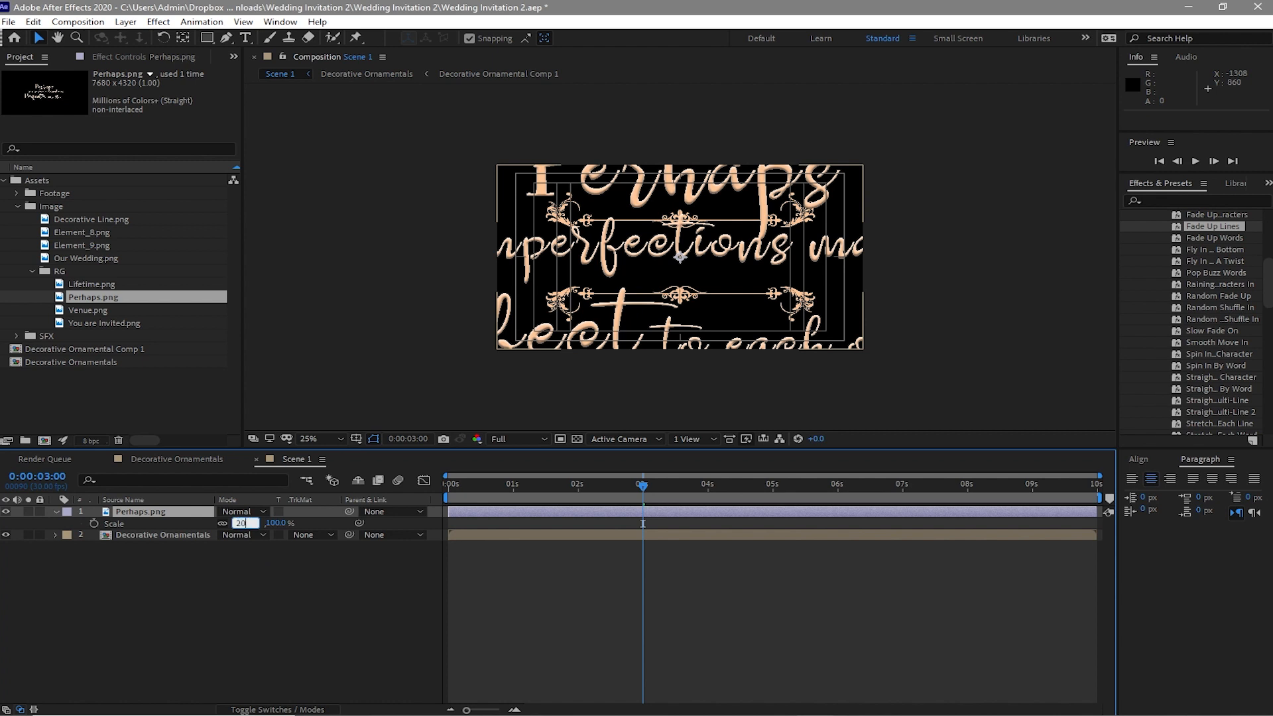
left_click(293, 595)
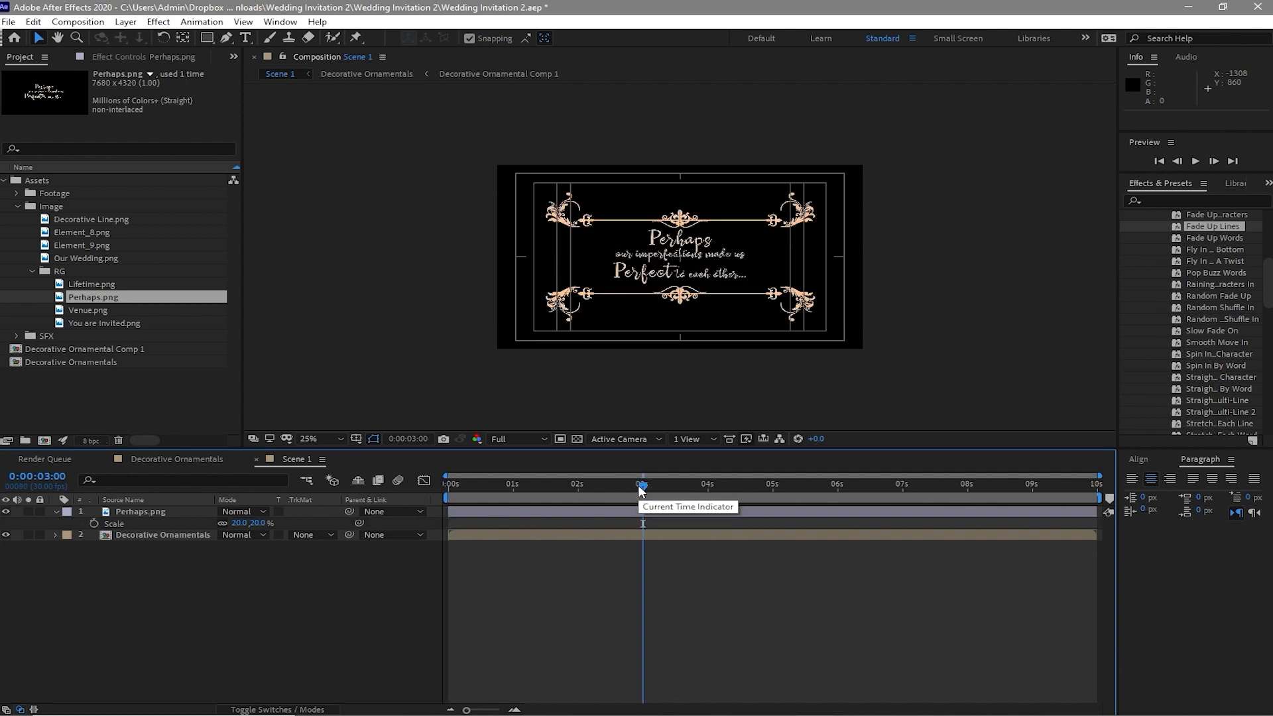
Step: Keyframe the Perhaps.png opacity from 0% at 0:00:00:00 to 100% at 0:00:02:00
key("Home")
left_click(158, 512)
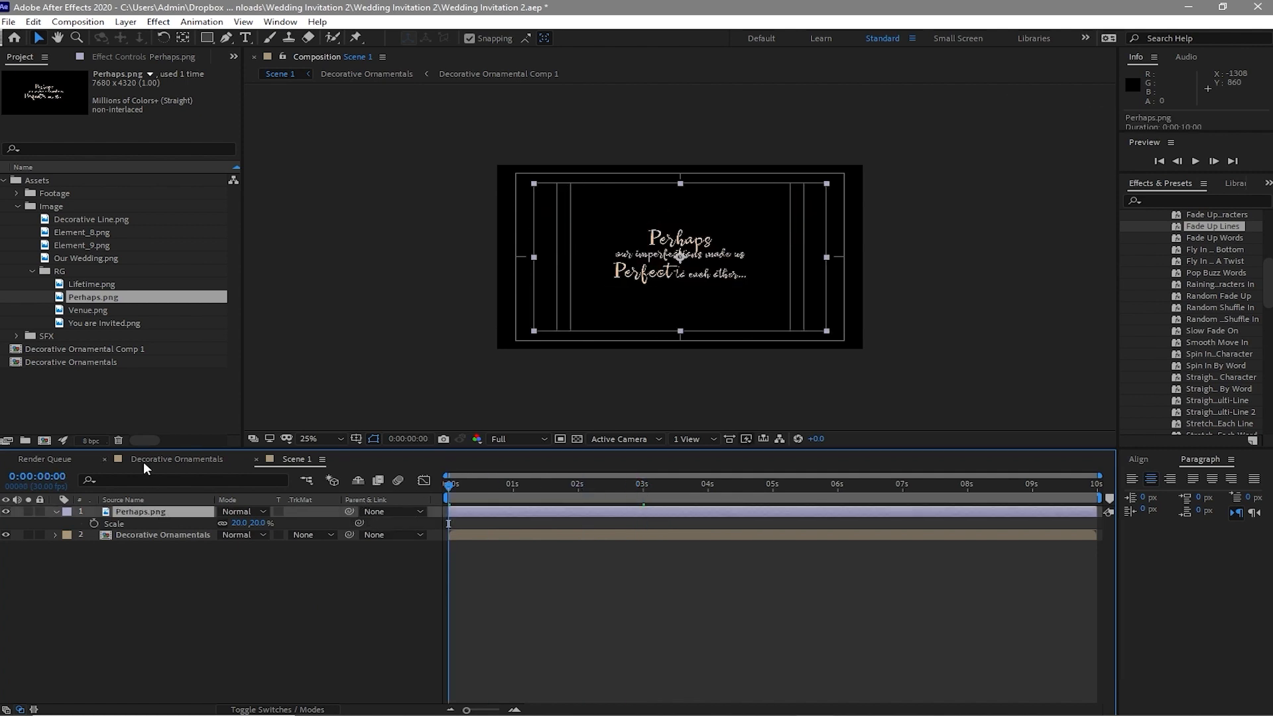
key("t")
left_click_drag(229, 524, 18, 543)
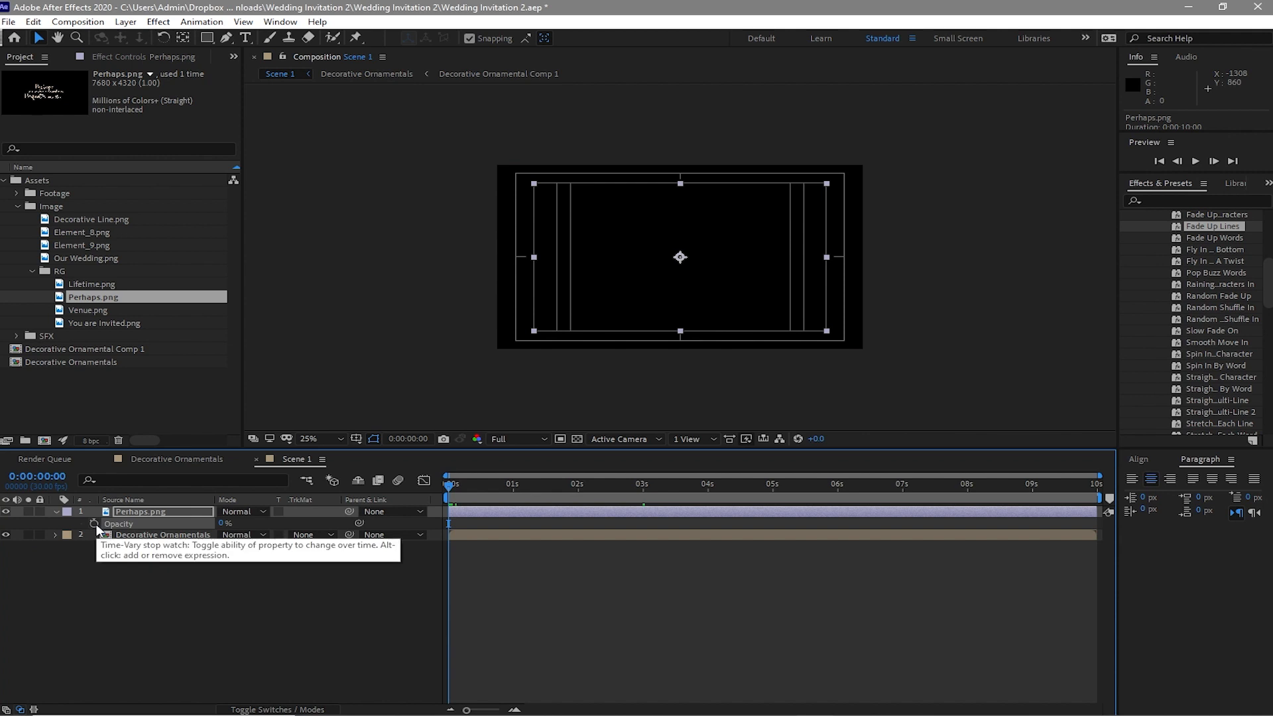
left_click(93, 524)
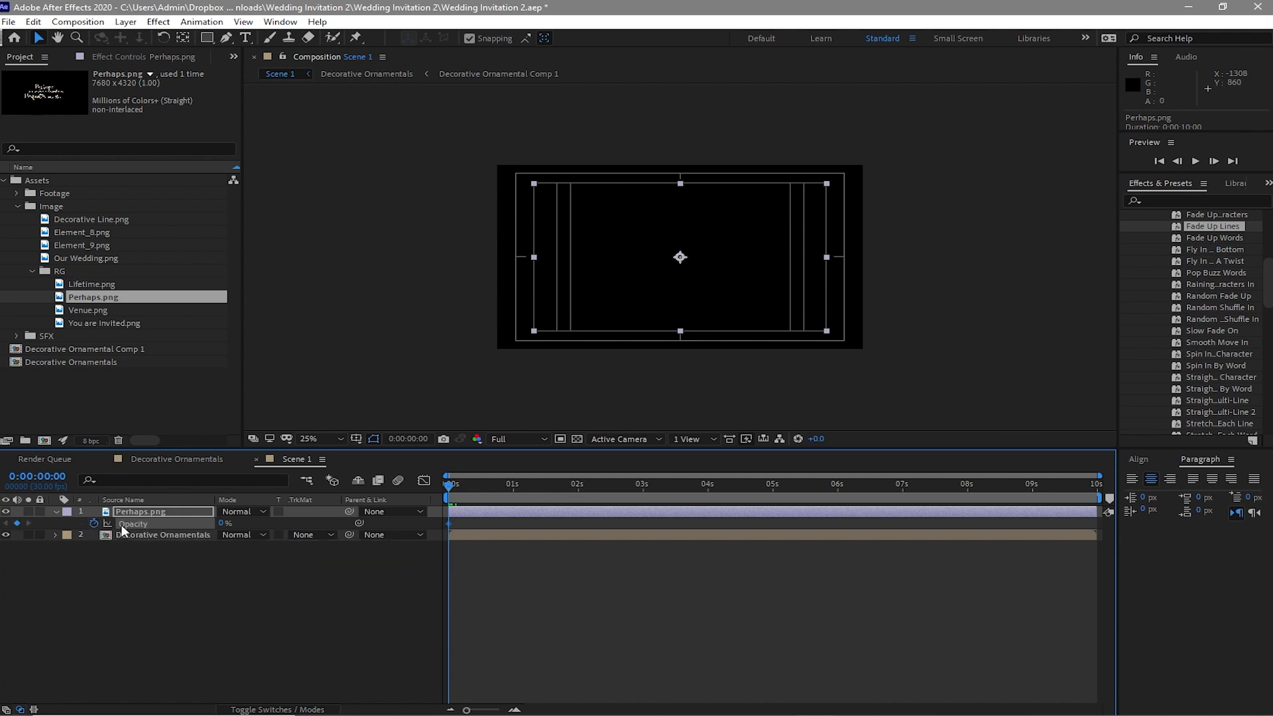
left_click(577, 485)
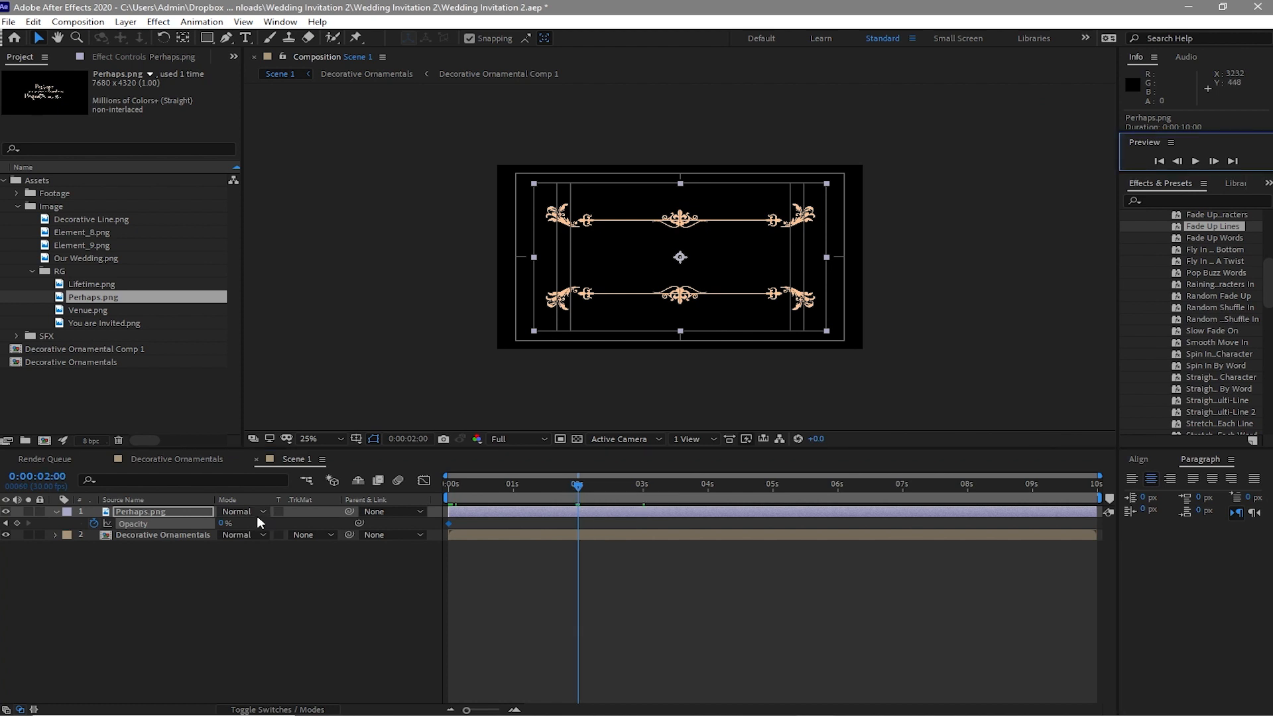
left_click(223, 523)
type("100")
key("Return")
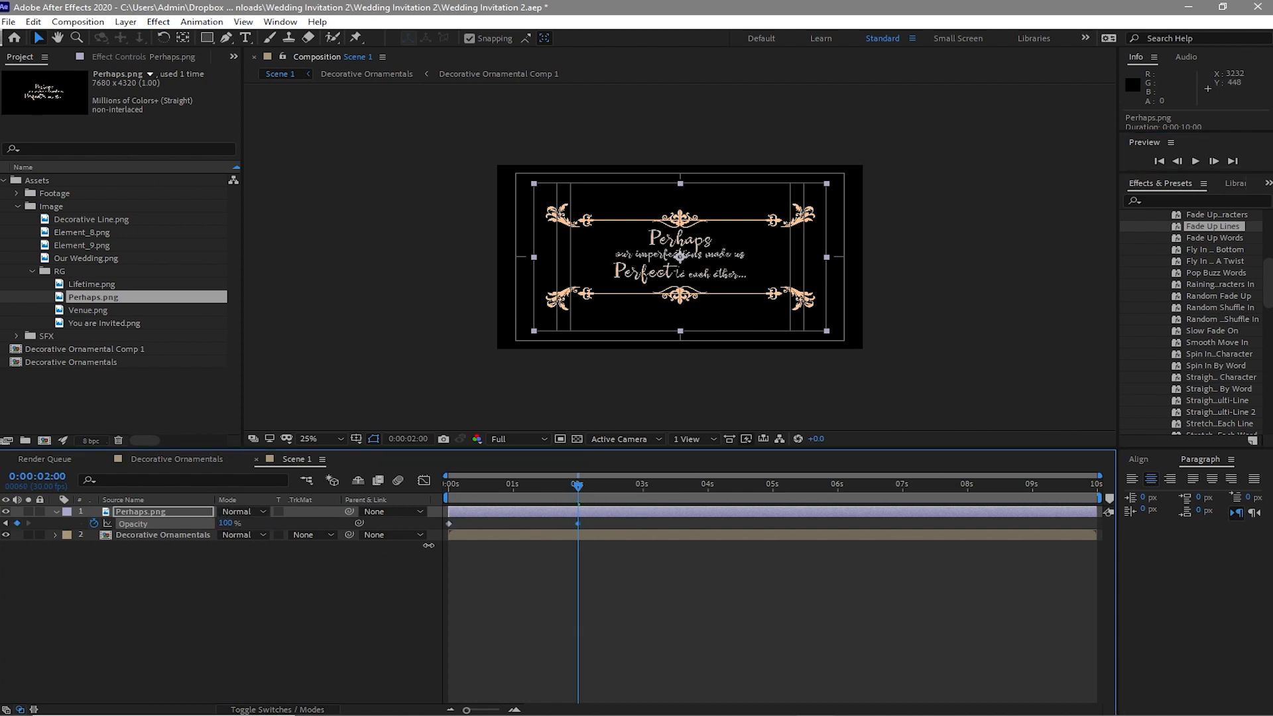
Step: Fade Perhaps.png out with opacity keyframes of 100% at 0:00:08:00 and 0% at 0:00:09:29
left_click(968, 492)
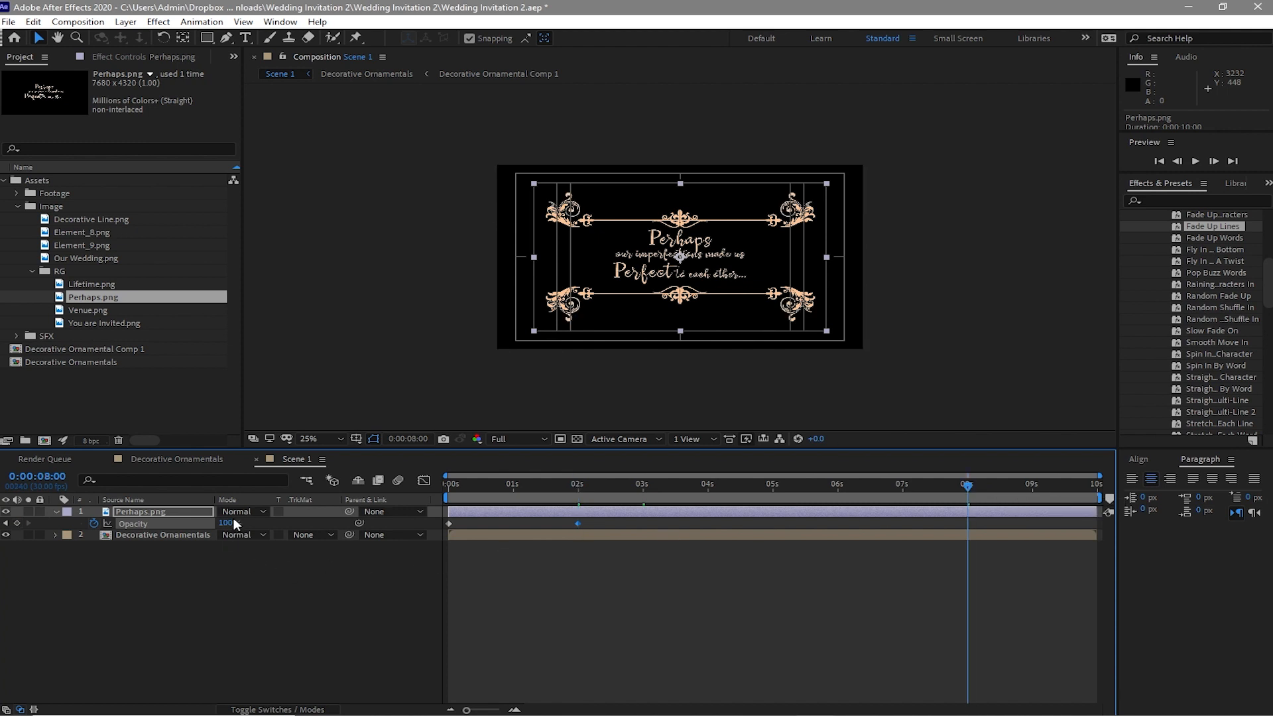
left_click(17, 524)
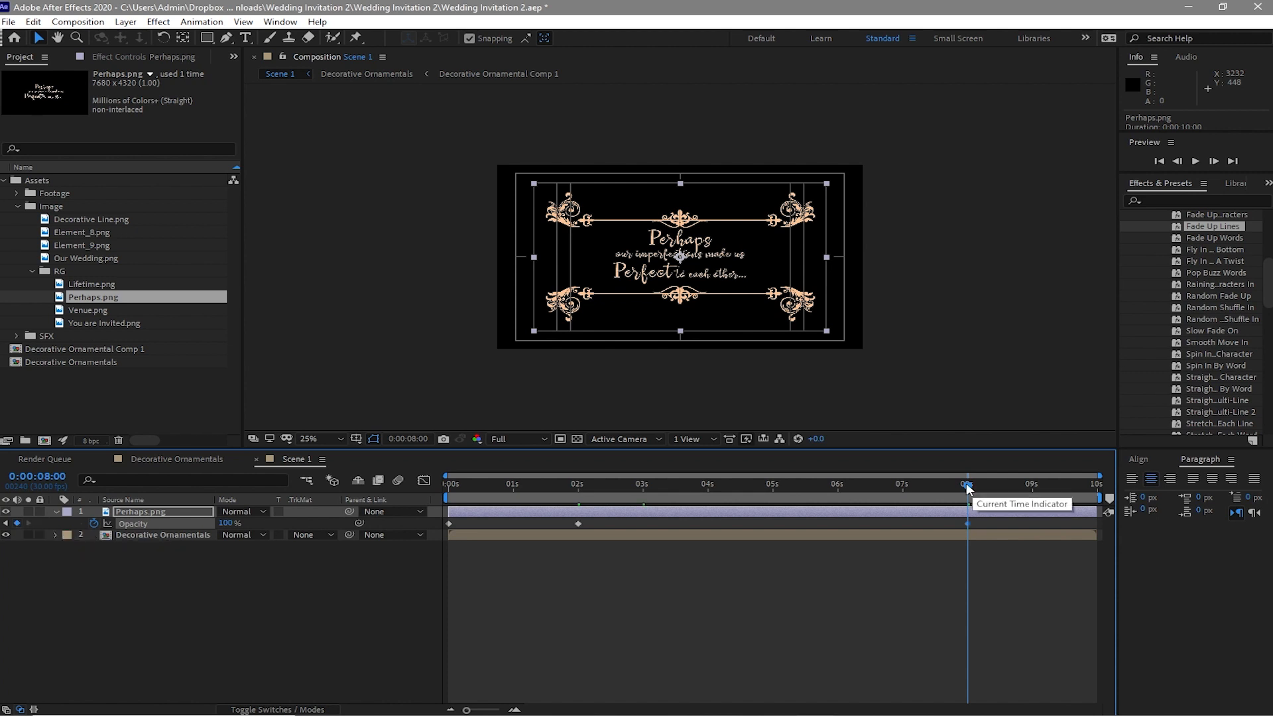
left_click_drag(968, 489, 1098, 485)
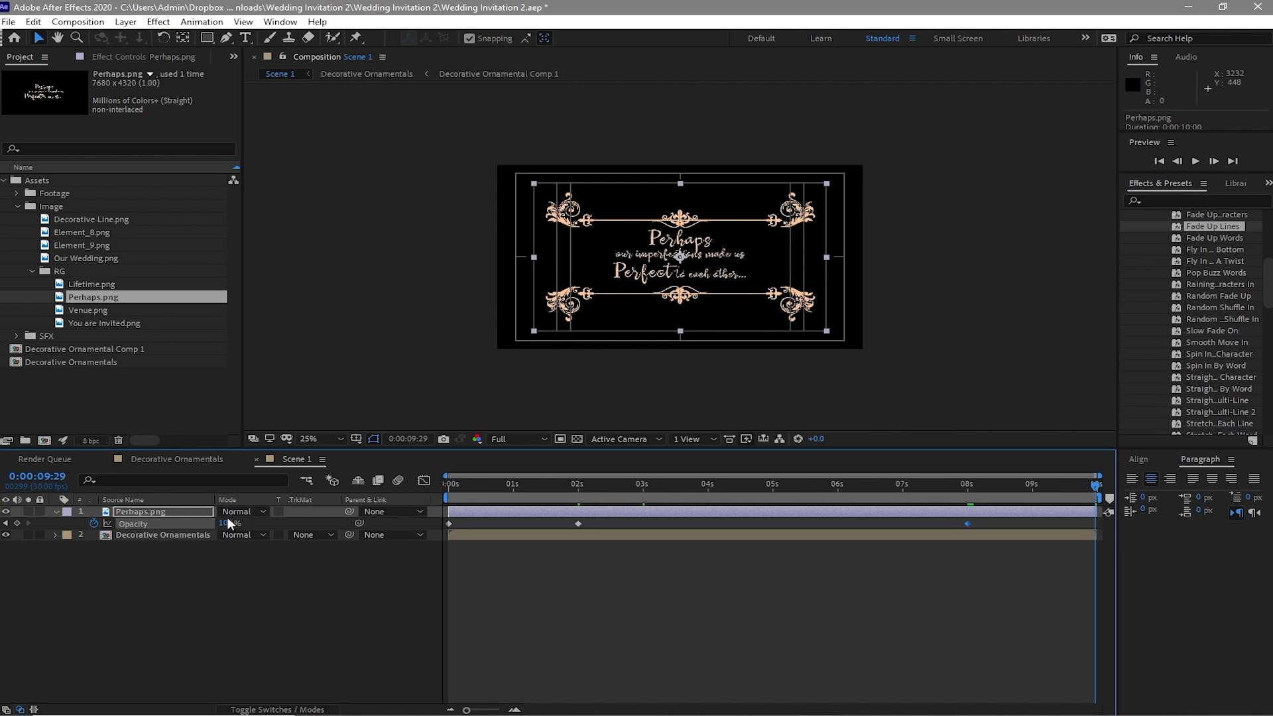
left_click_drag(228, 524, 186, 524)
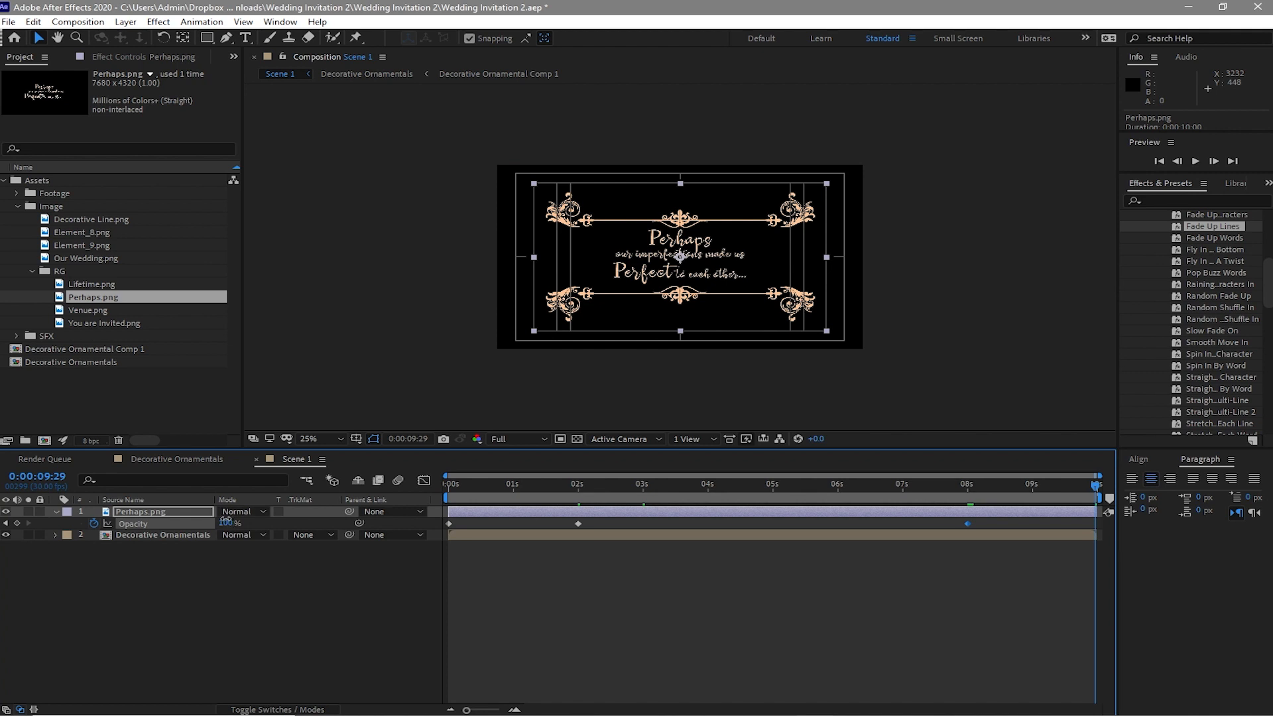
Step: Fade out the Decorative Ornamentals layer with opacity keyframes of 100% at 0:00:08:00 and 0% at 0:00:09:29
left_click(169, 536)
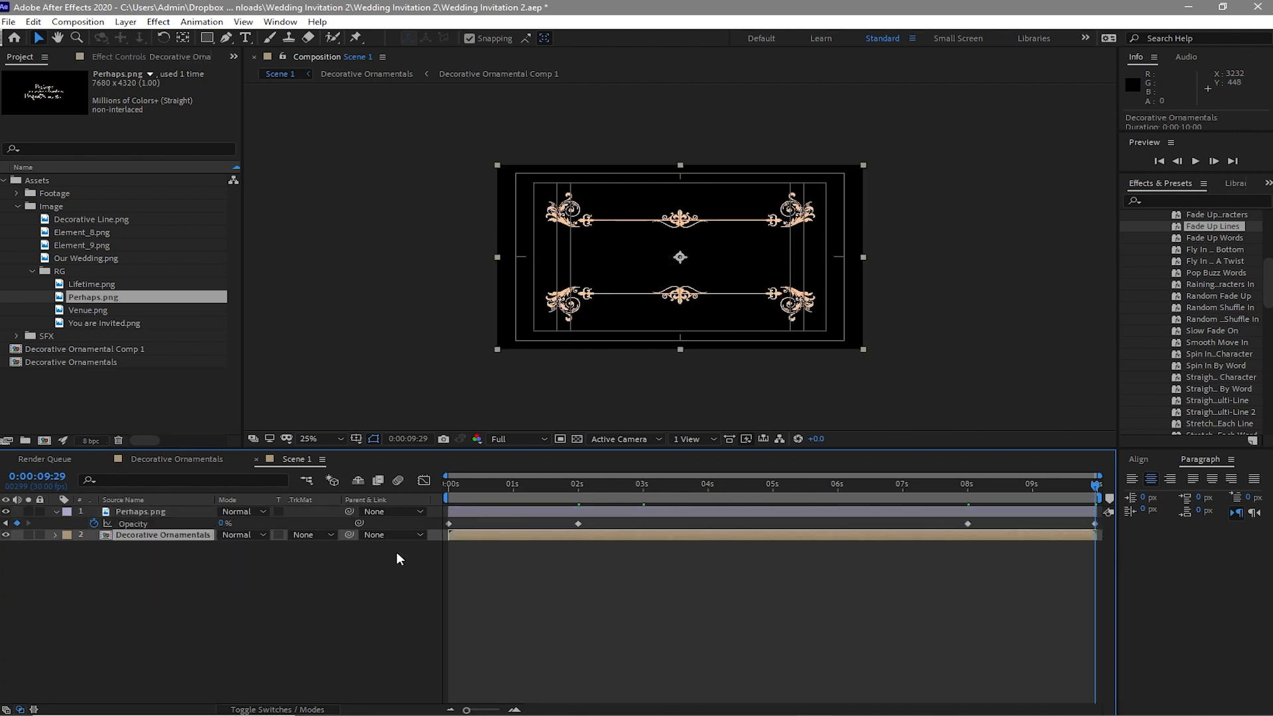
key("t")
left_click_drag(227, 546, 455, 578)
left_click(93, 546)
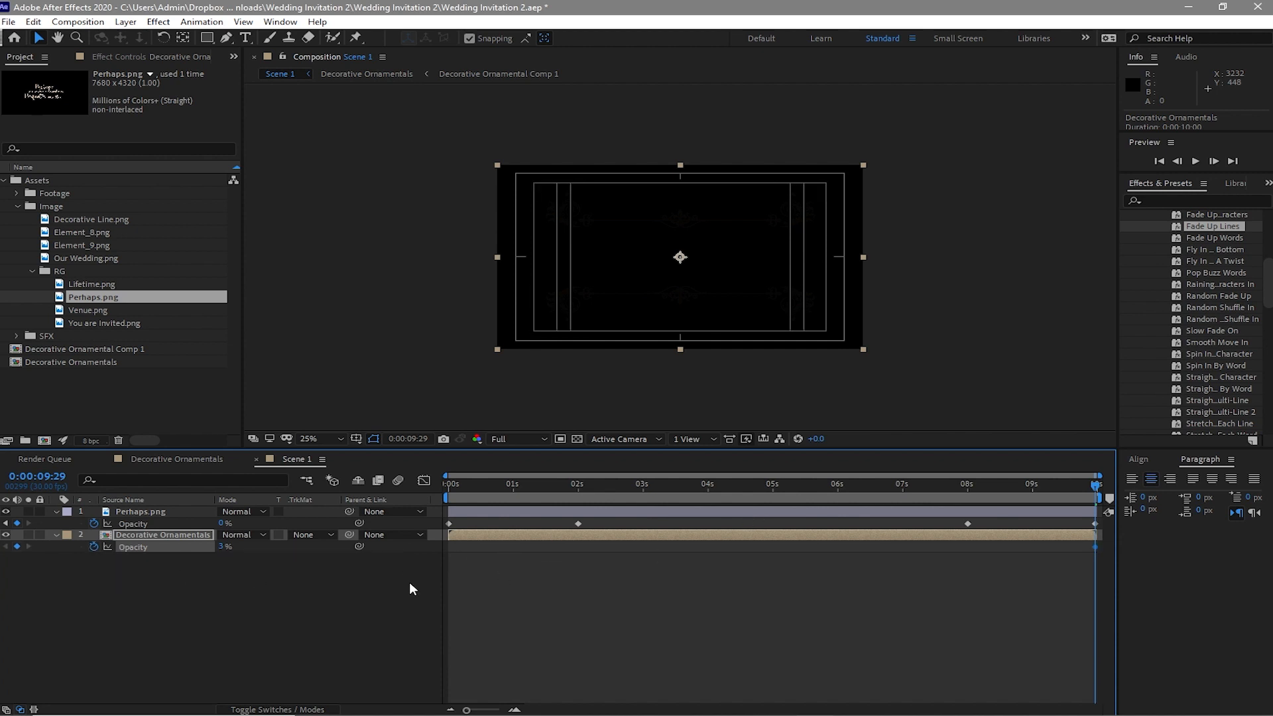
left_click(6, 524)
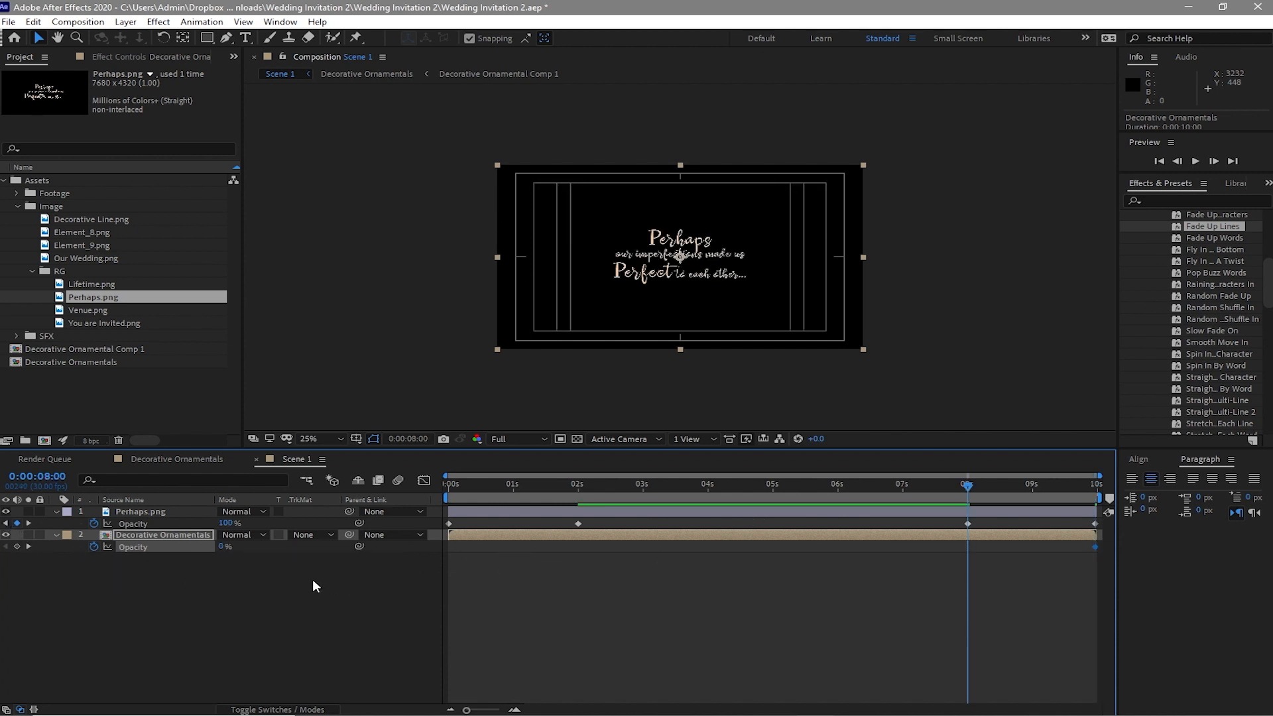
left_click_drag(230, 550, 662, 566)
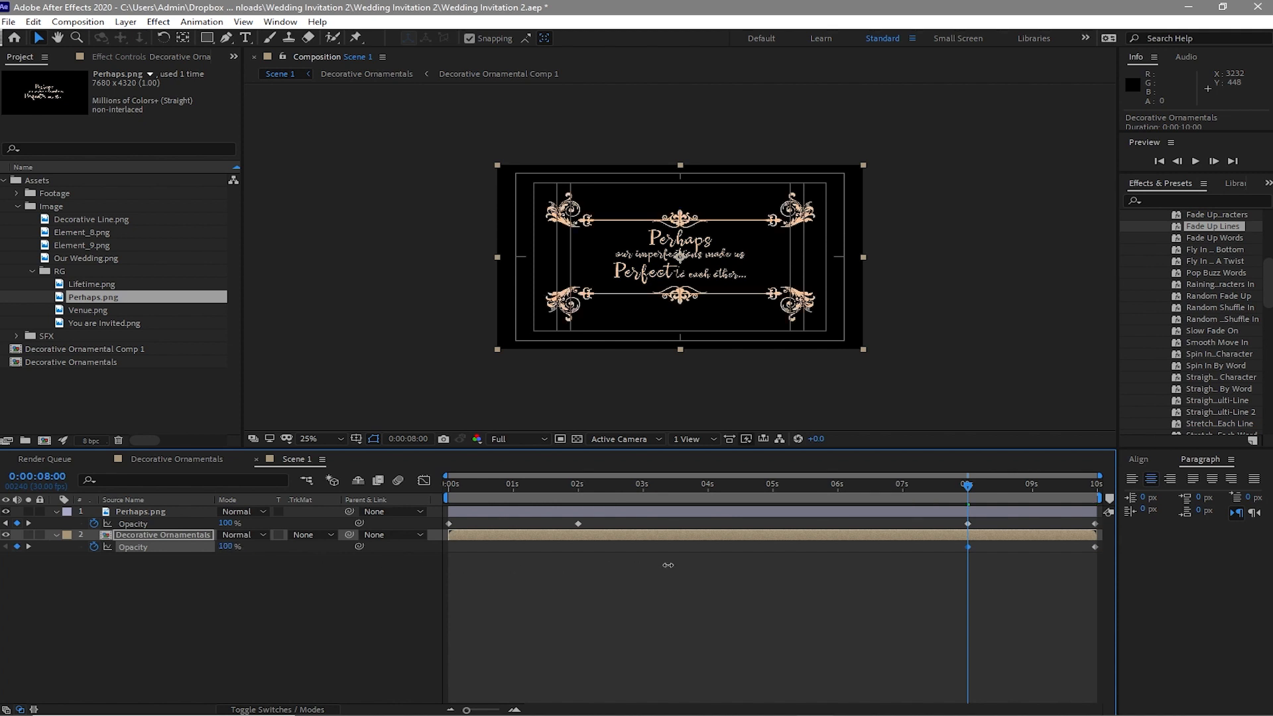
Step: Keyframe the Decorative Ornamentals opacity to fade in from 0:00:00:00 to 100% at 0:00:02:00, and collapse both layers
left_click(5, 523)
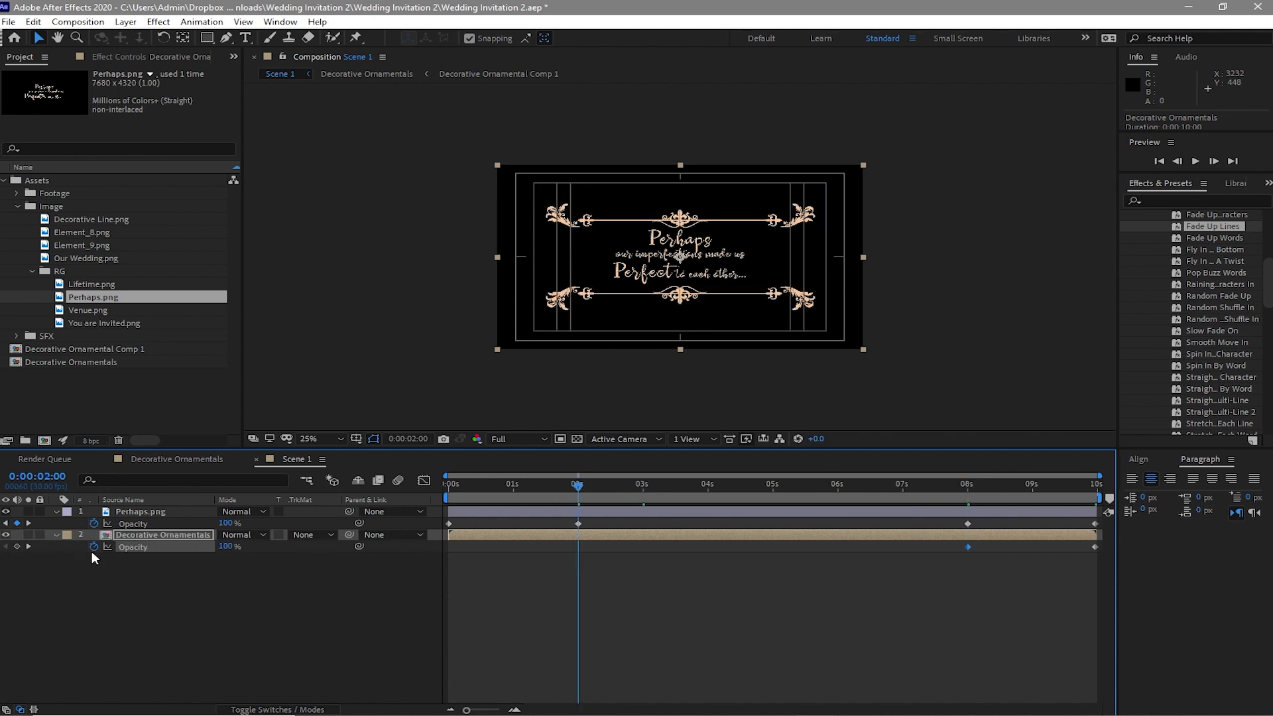
left_click(17, 546)
left_click(6, 523)
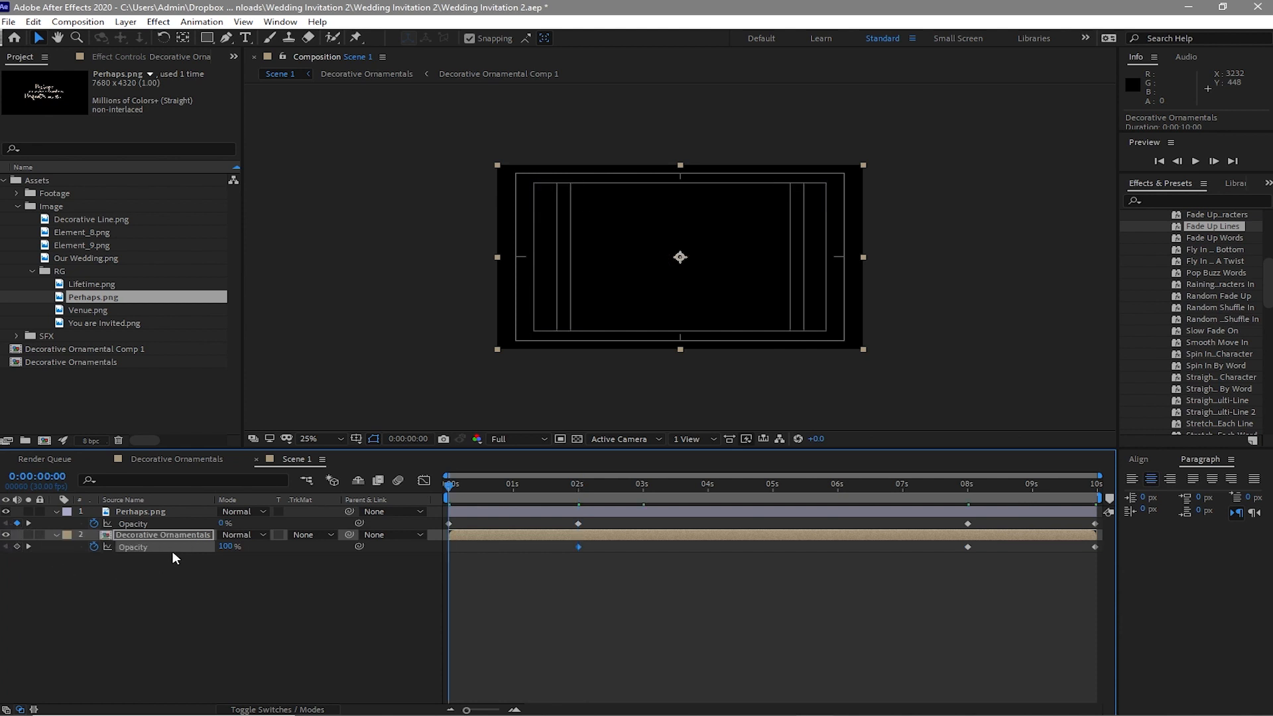
left_click_drag(220, 550, 31, 531)
left_click(57, 512)
left_click(56, 523)
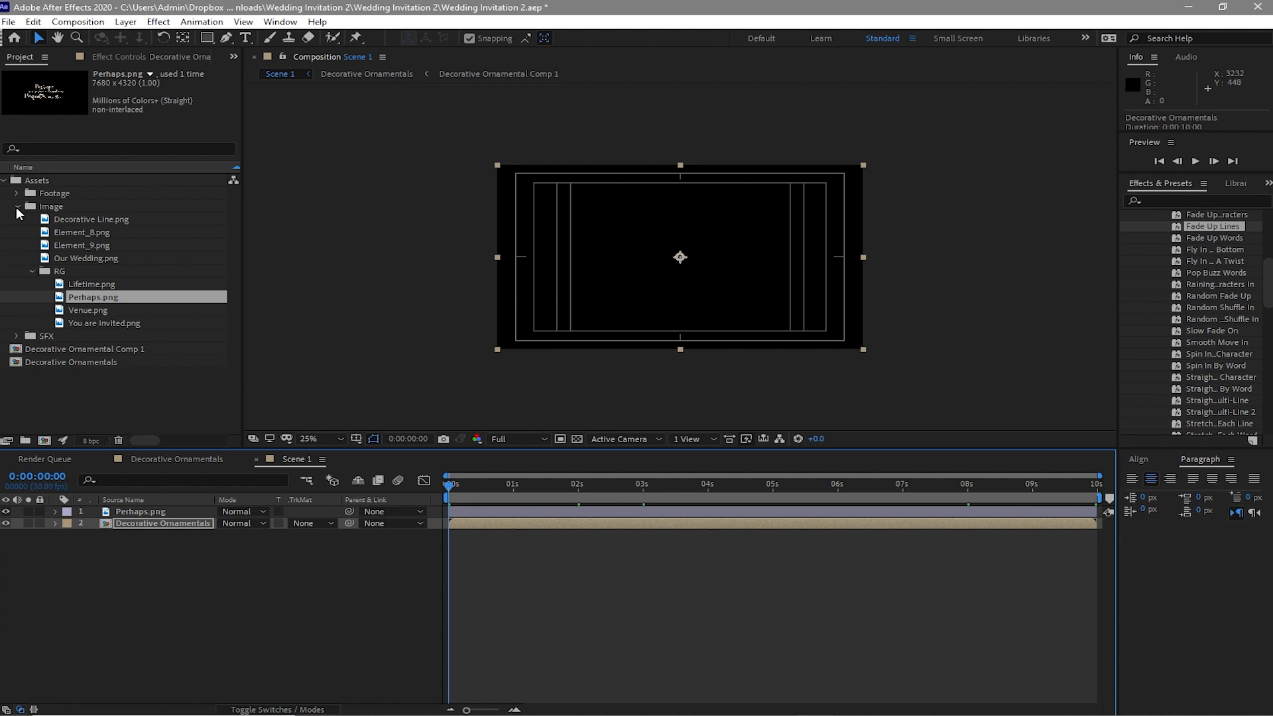
Step: Add Element_8.png and Element_9.png below the Decorative Ornamentals layer and apply a white Fill effect to both
left_click_drag(20, 229, 135, 573)
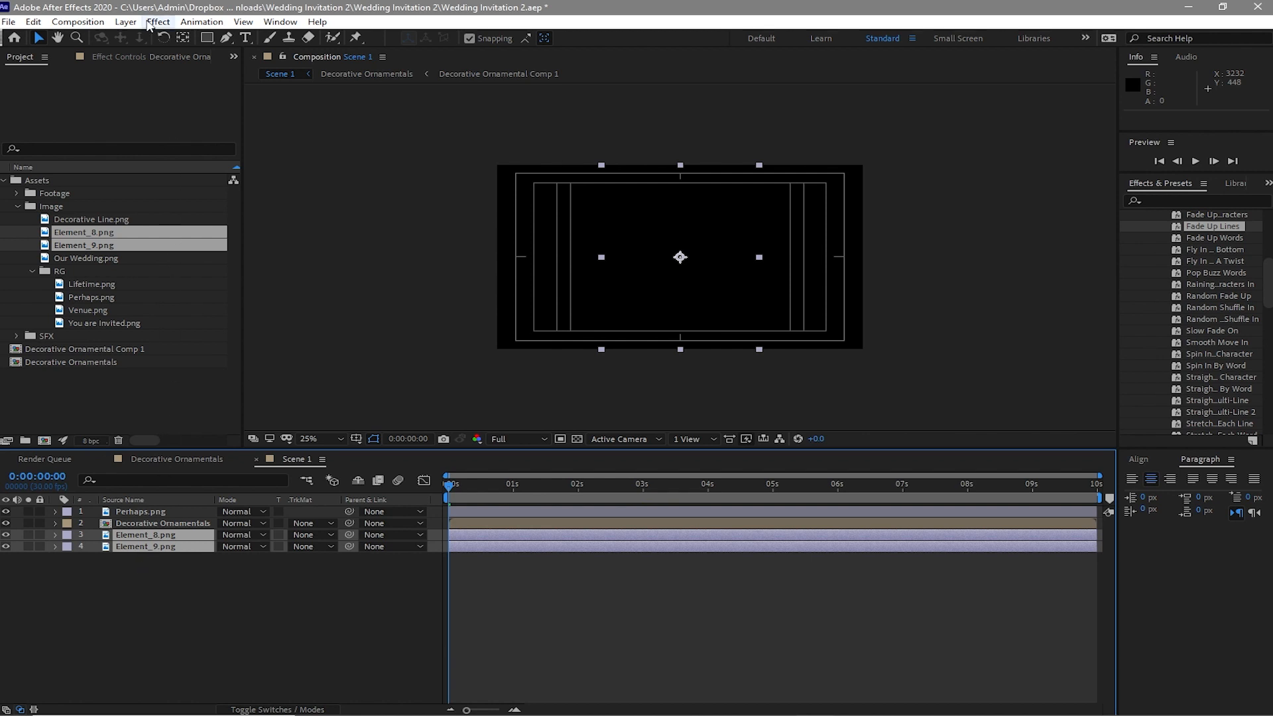
left_click(158, 22)
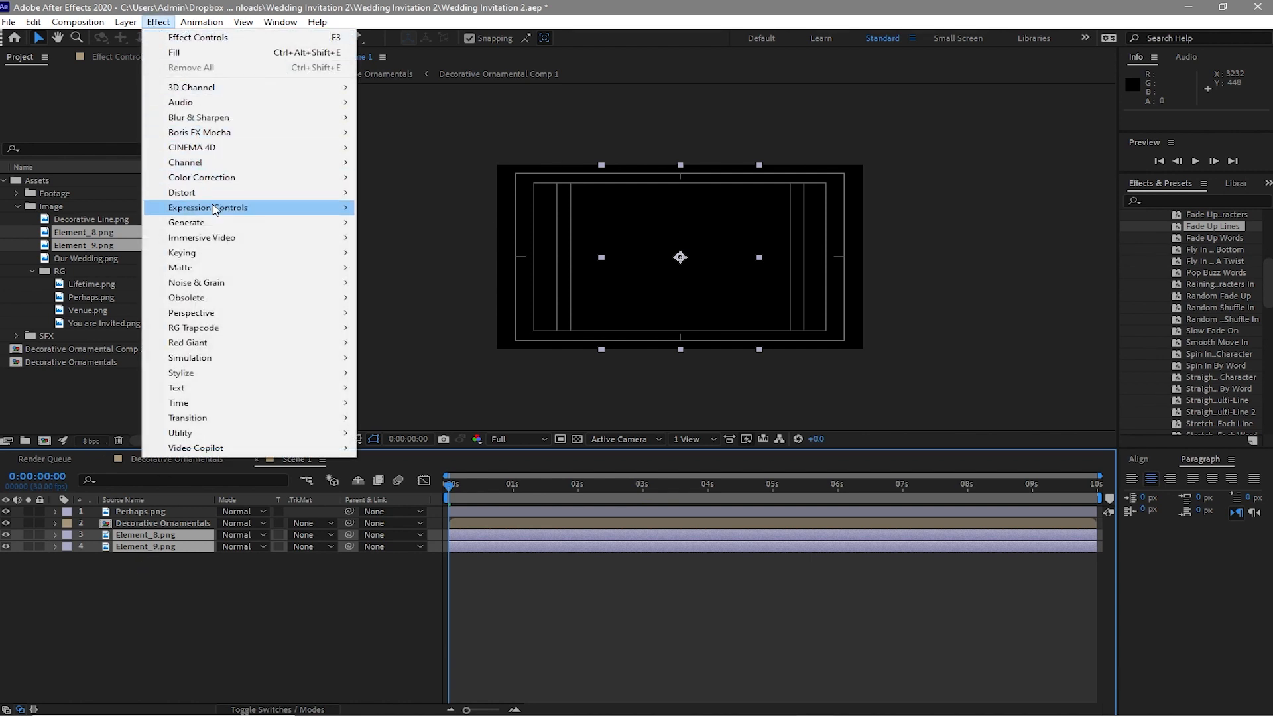
mouse_move(240, 226)
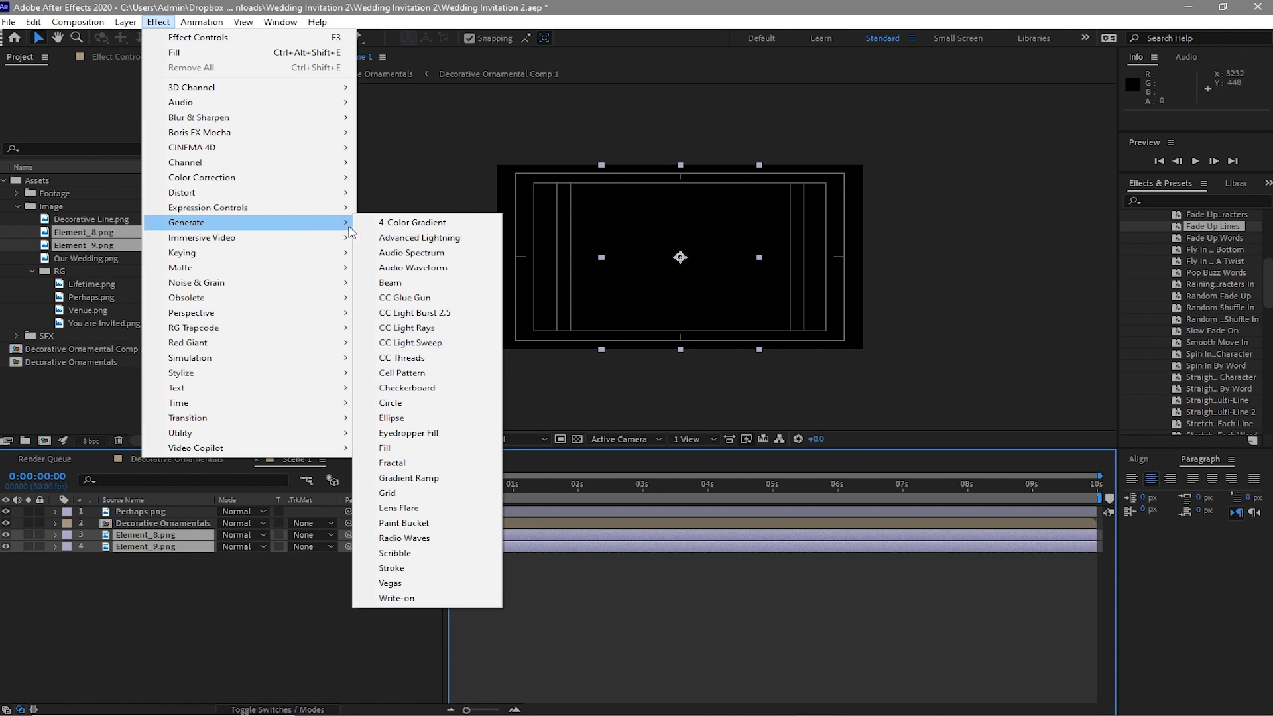
left_click(430, 449)
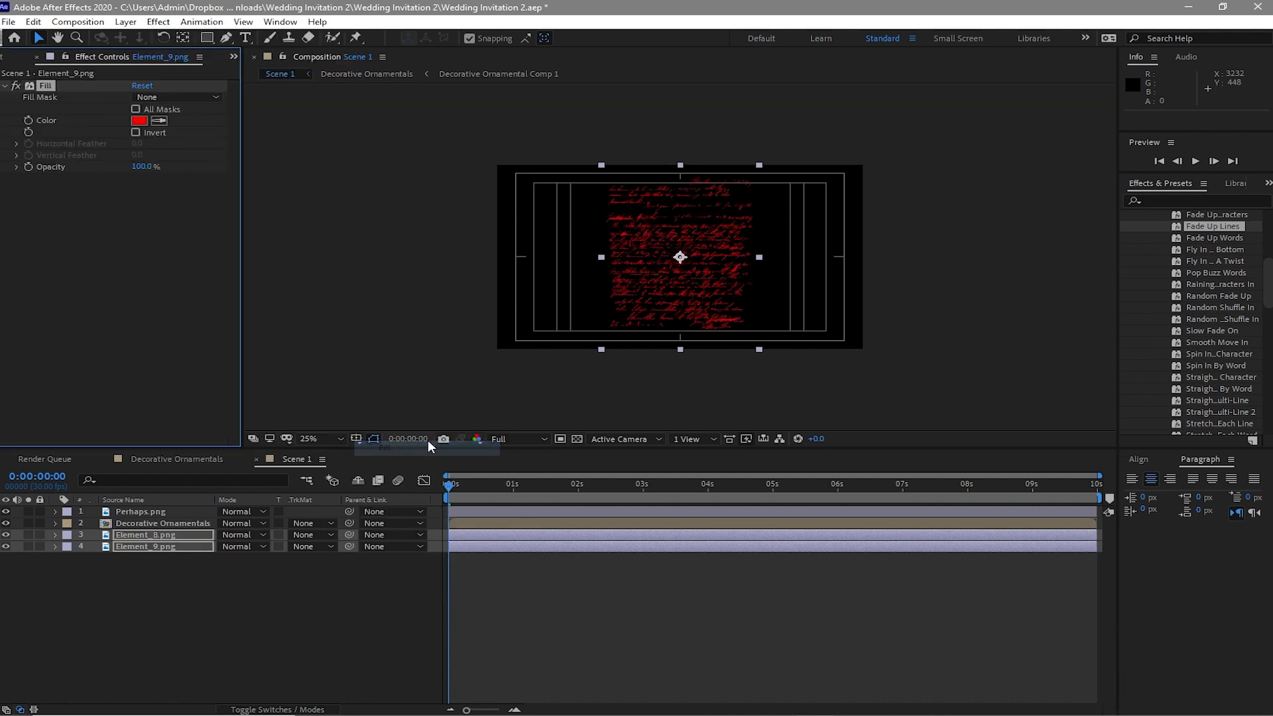
left_click(143, 123)
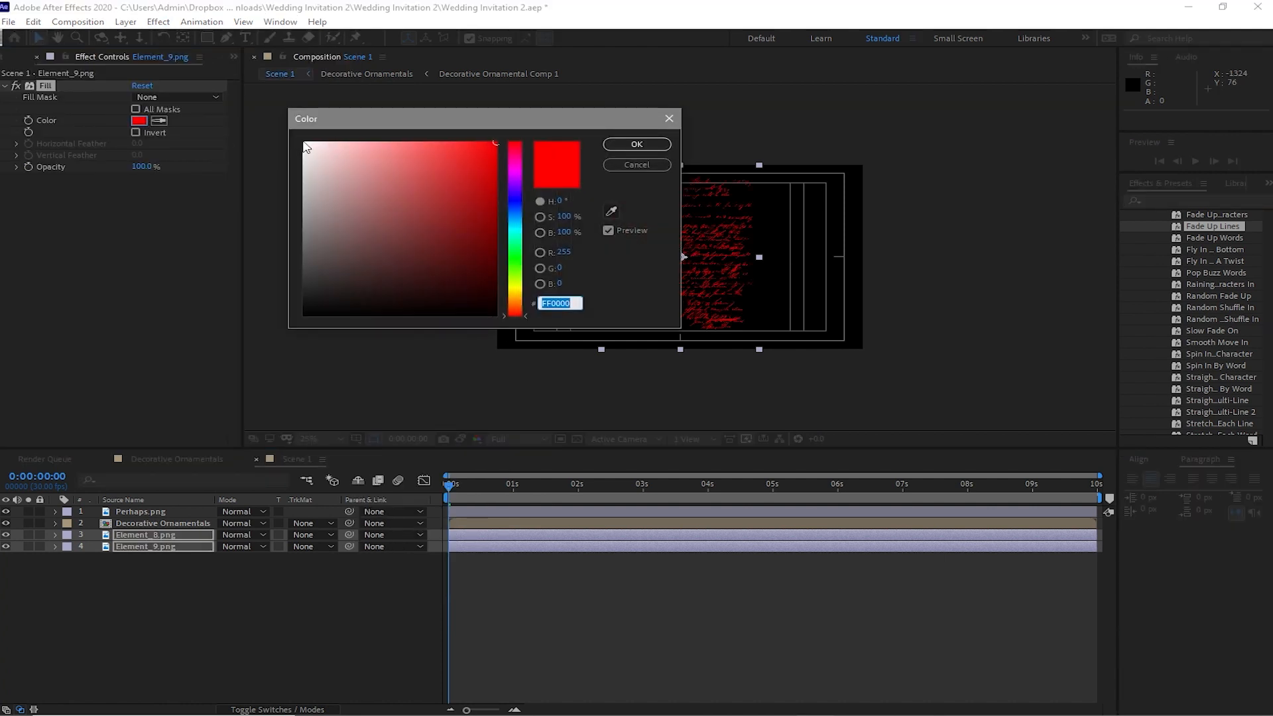
left_click(304, 143)
left_click(637, 144)
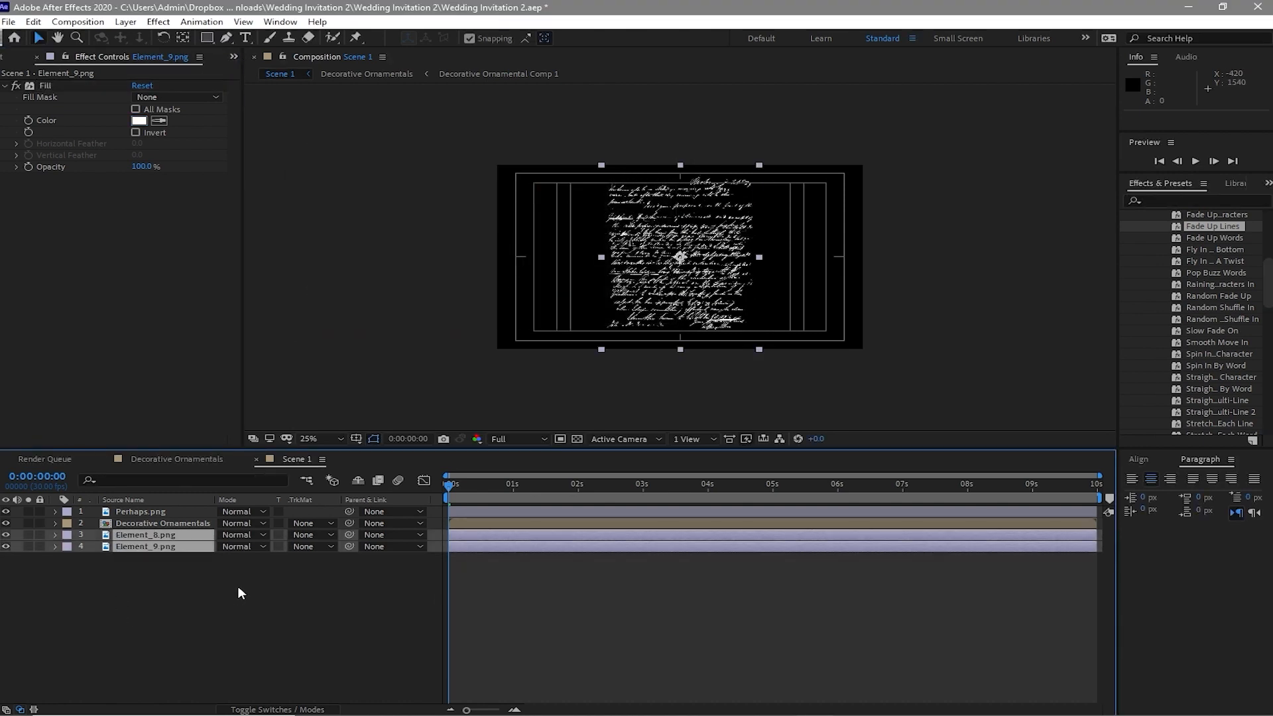
Step: Place Element_8.png at X position 506 with 130% scale and move Element_9.png to X position 1489
key("s")
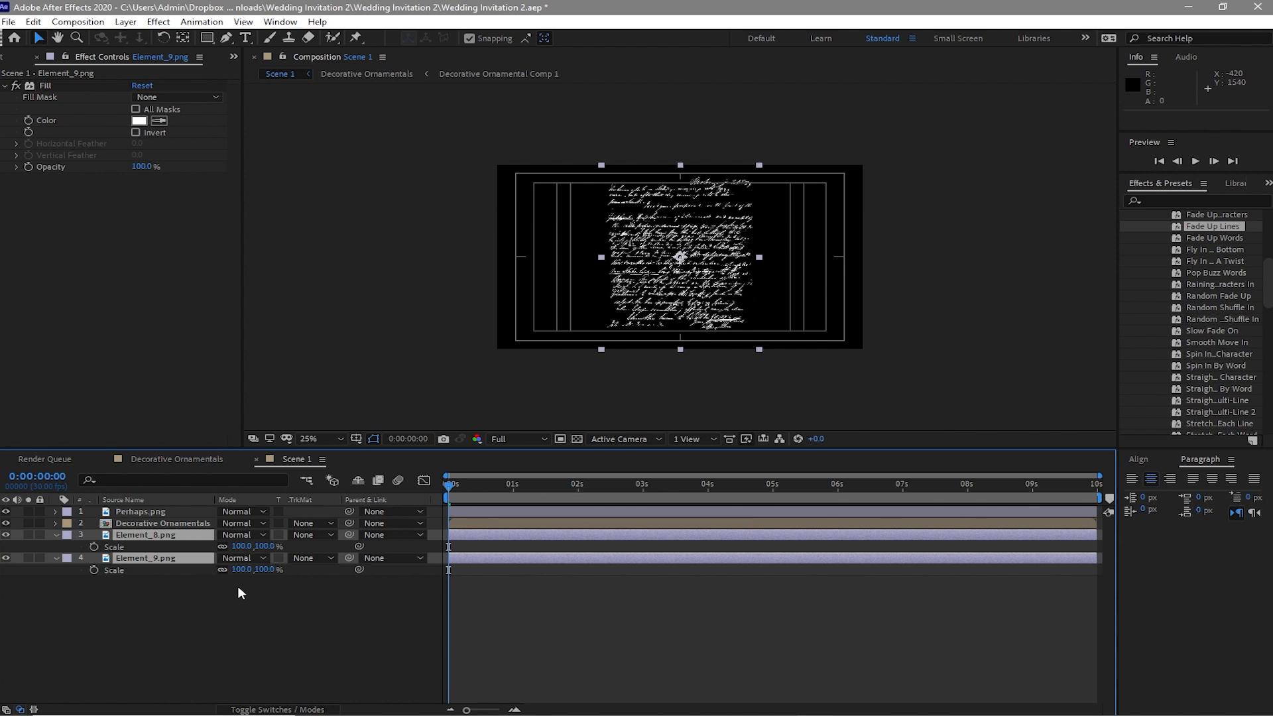
key("shift+p")
left_click_drag(229, 545, 56, 548)
left_click_drag(25, 549, 26, 549)
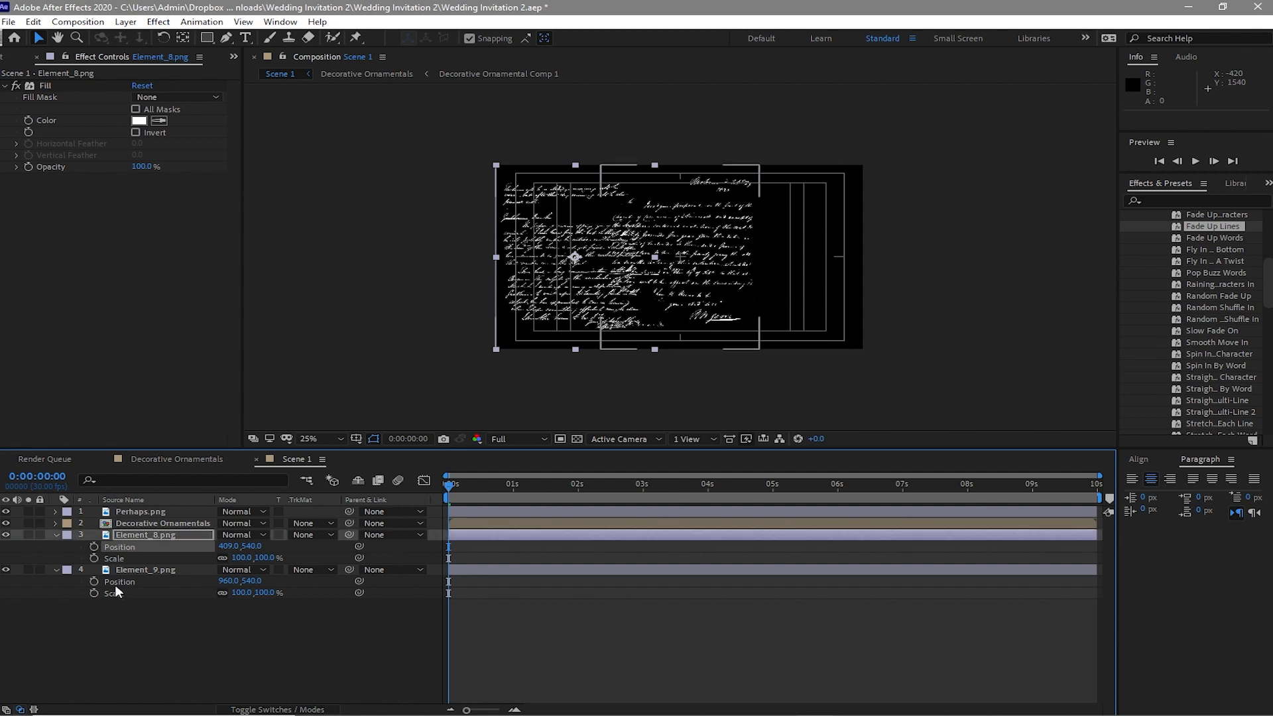
left_click_drag(224, 582, 661, 616)
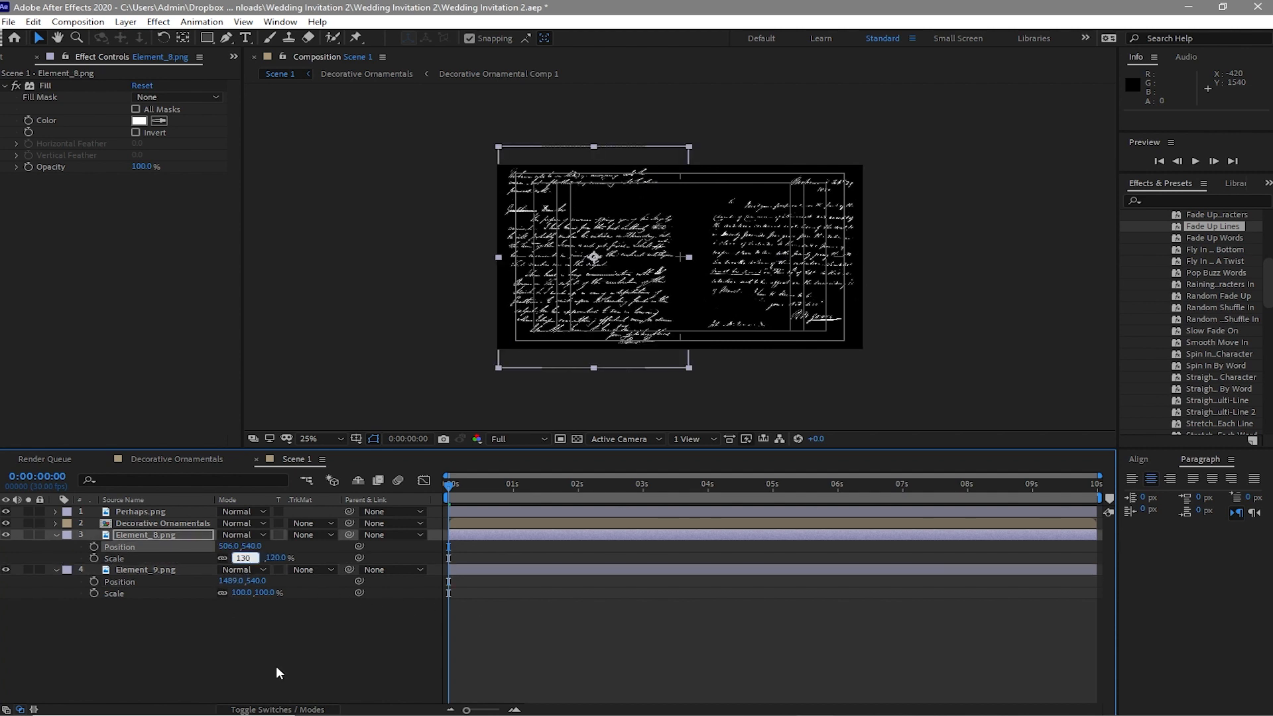
left_click(276, 666)
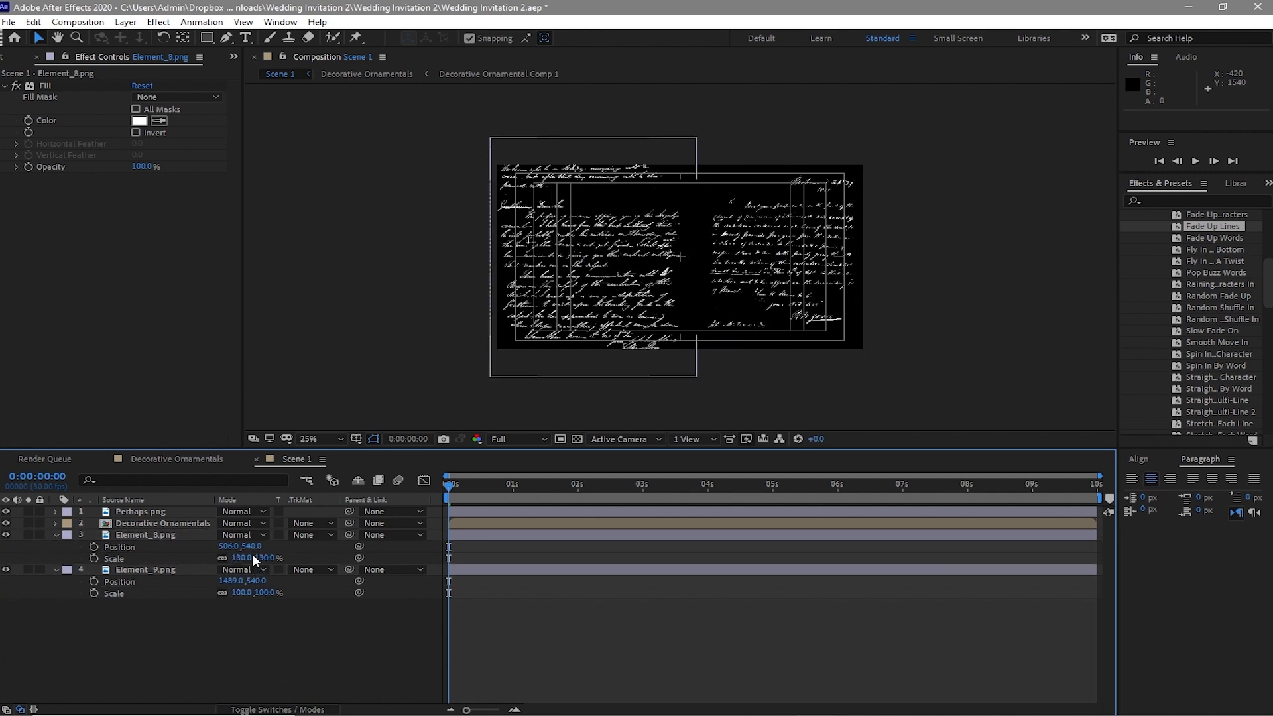
Step: Keyframe Element_8.png's Y position from 1794 at 0:00:00:00 to 547 at 0:00:09:29, and collapse both element layers
left_click_drag(252, 547, 1136, 610)
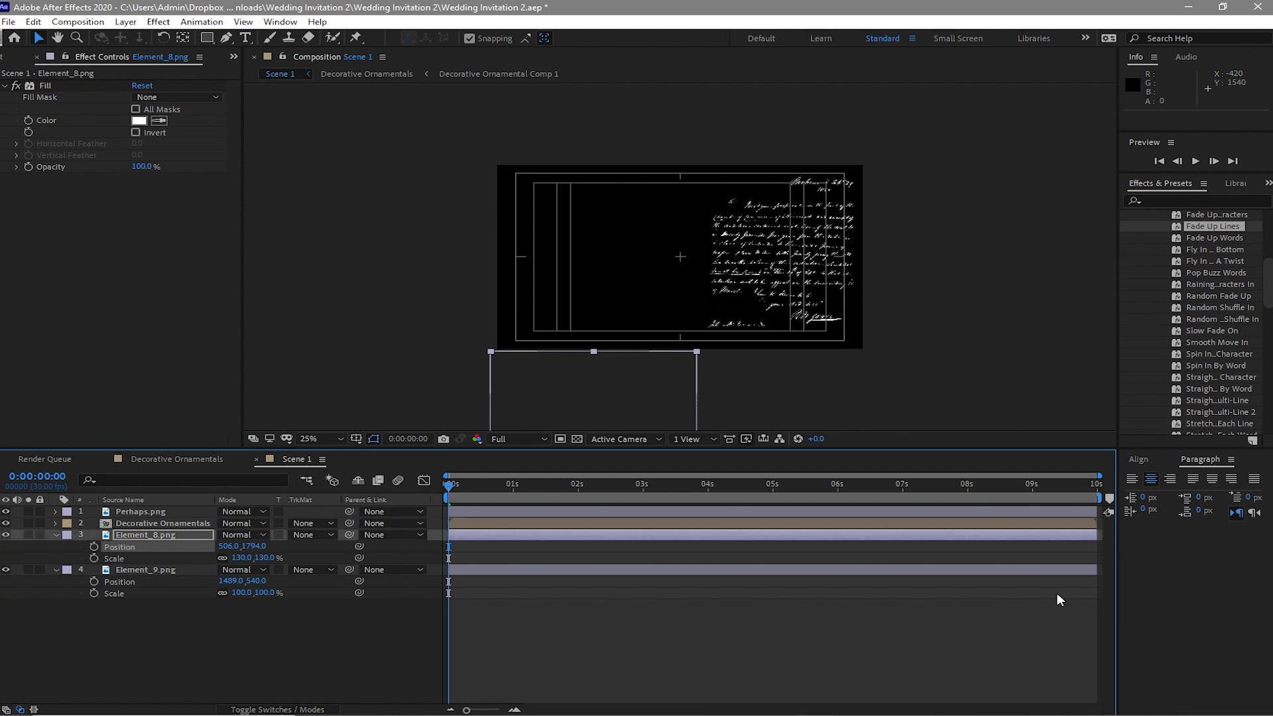
left_click(93, 546)
left_click_drag(452, 494, 1097, 504)
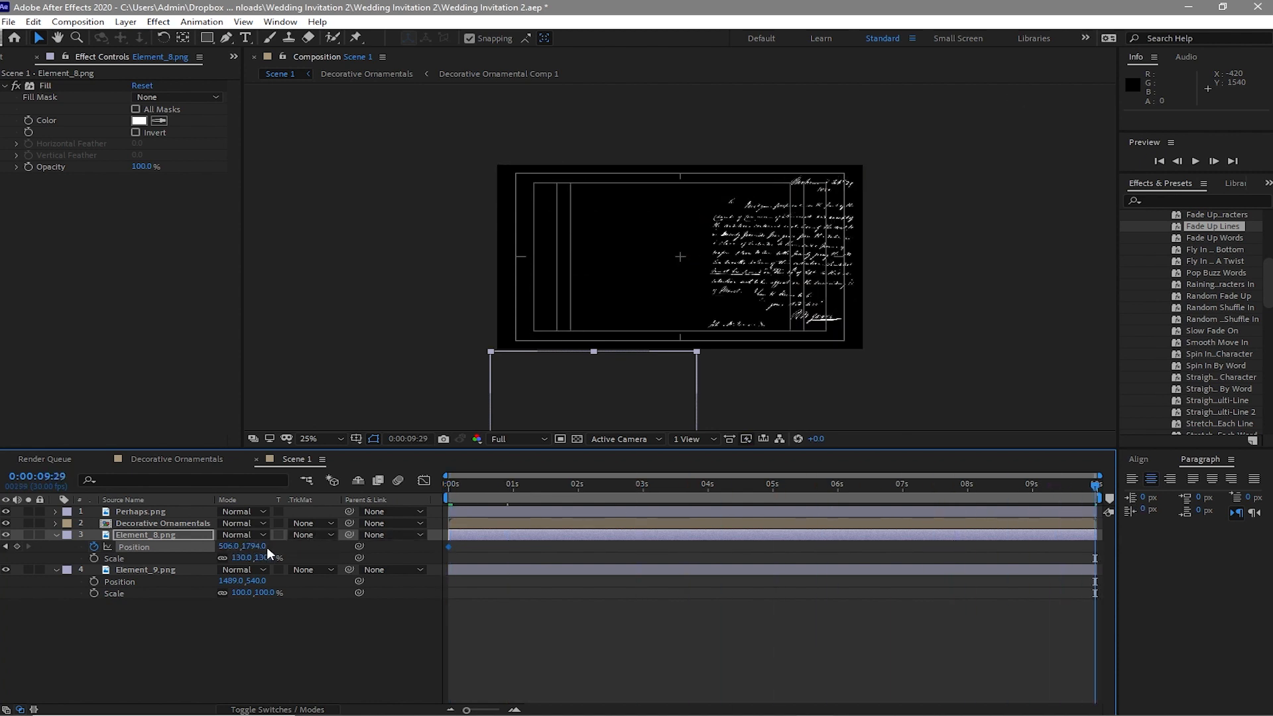
left_click_drag(258, 550, 2, 569)
left_click_drag(249, 550, 185, 585)
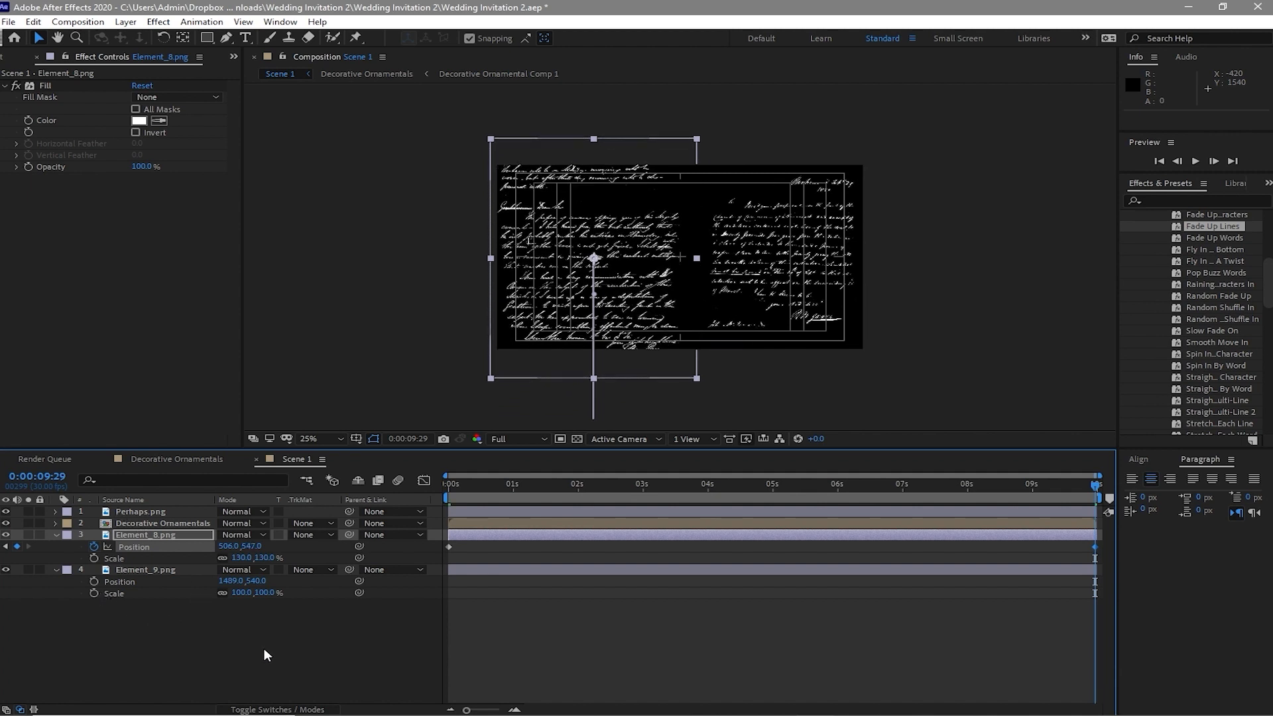
left_click(63, 533)
left_click(73, 607)
left_click(56, 535)
left_click(56, 546)
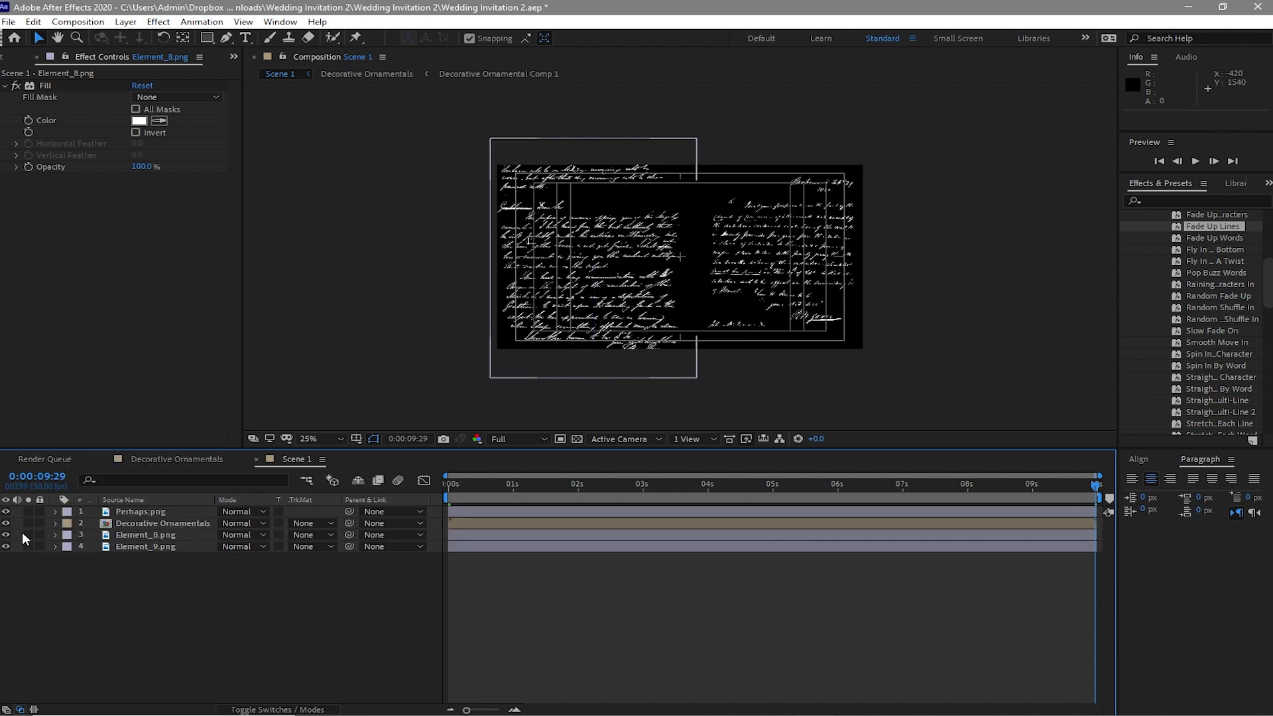
Step: Pre-compose Element_8.png and Element_9.png into a new composition named Element, moving all attributes into it and opening it
left_click(145, 535)
left_click(145, 546, "shift")
right_click(188, 539)
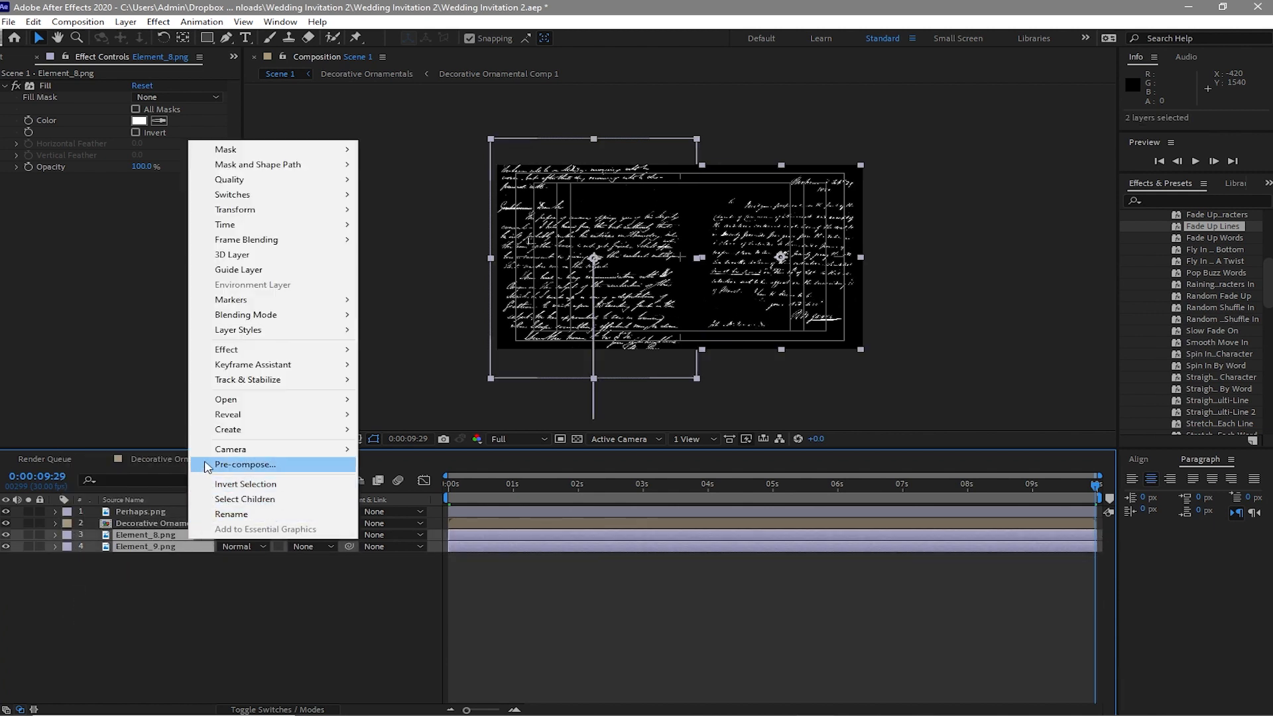
left_click(239, 465)
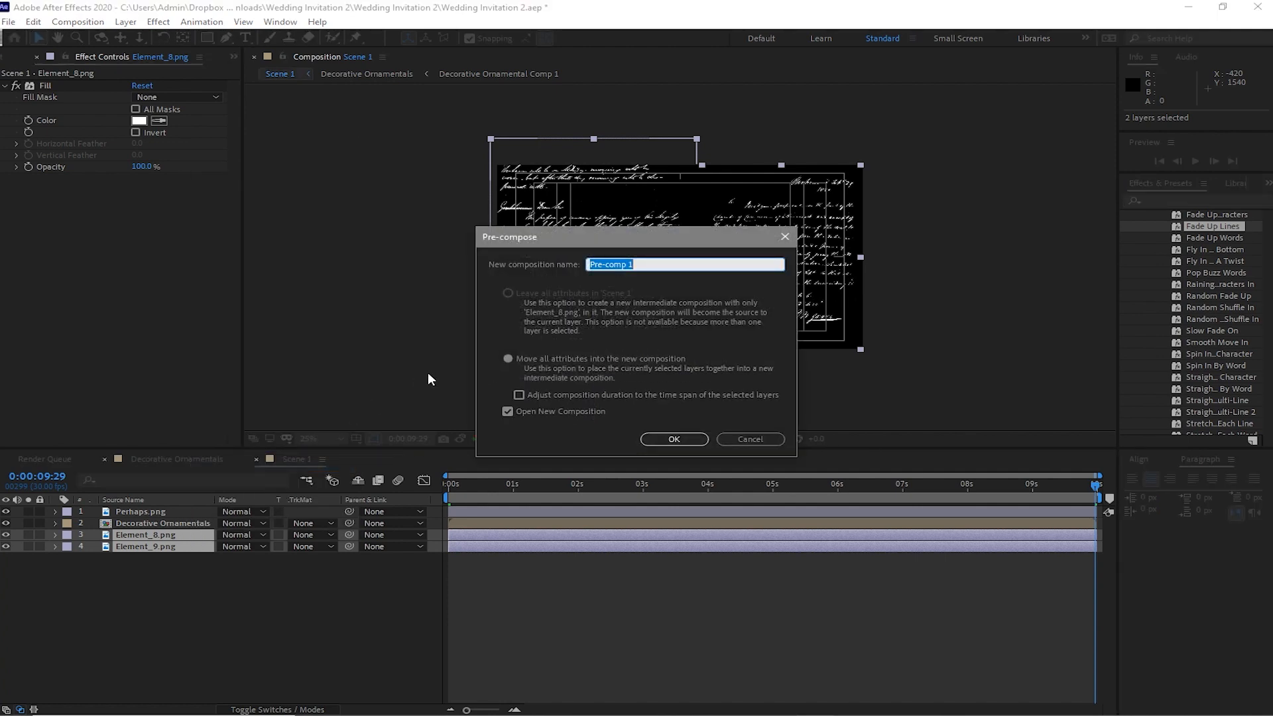
type("Element")
left_click(505, 358)
left_click(674, 439)
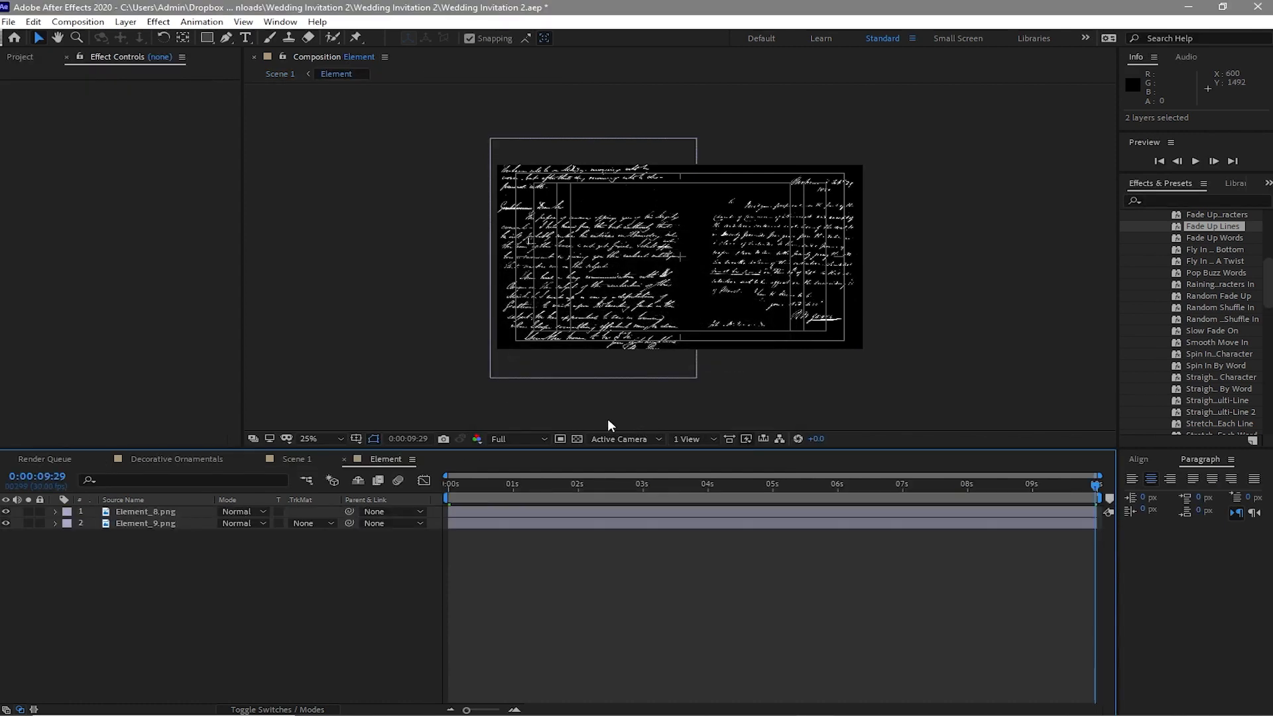
Step: Return to Scene 1, add Particles#01.mp4 and Particles#02.mp4 below the Element layer, and place Particles#01.mp4 beneath Particles#02.mp4
left_click(343, 459)
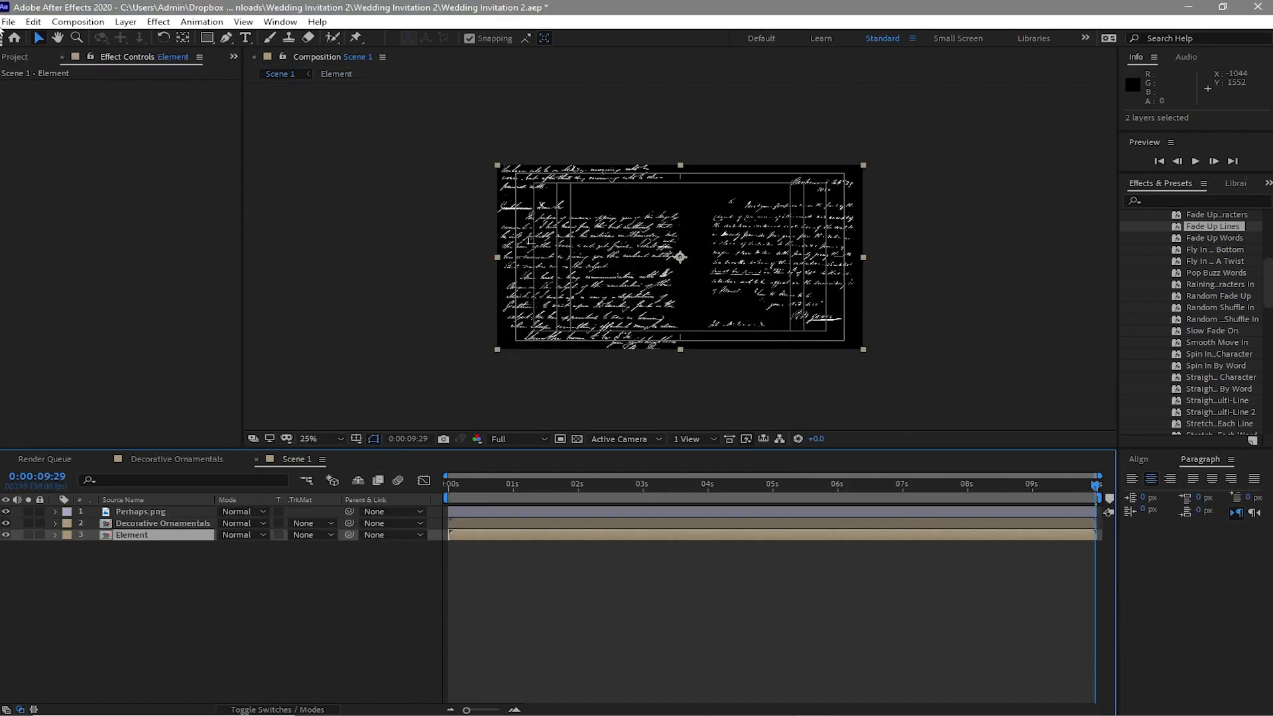
left_click(4, 59)
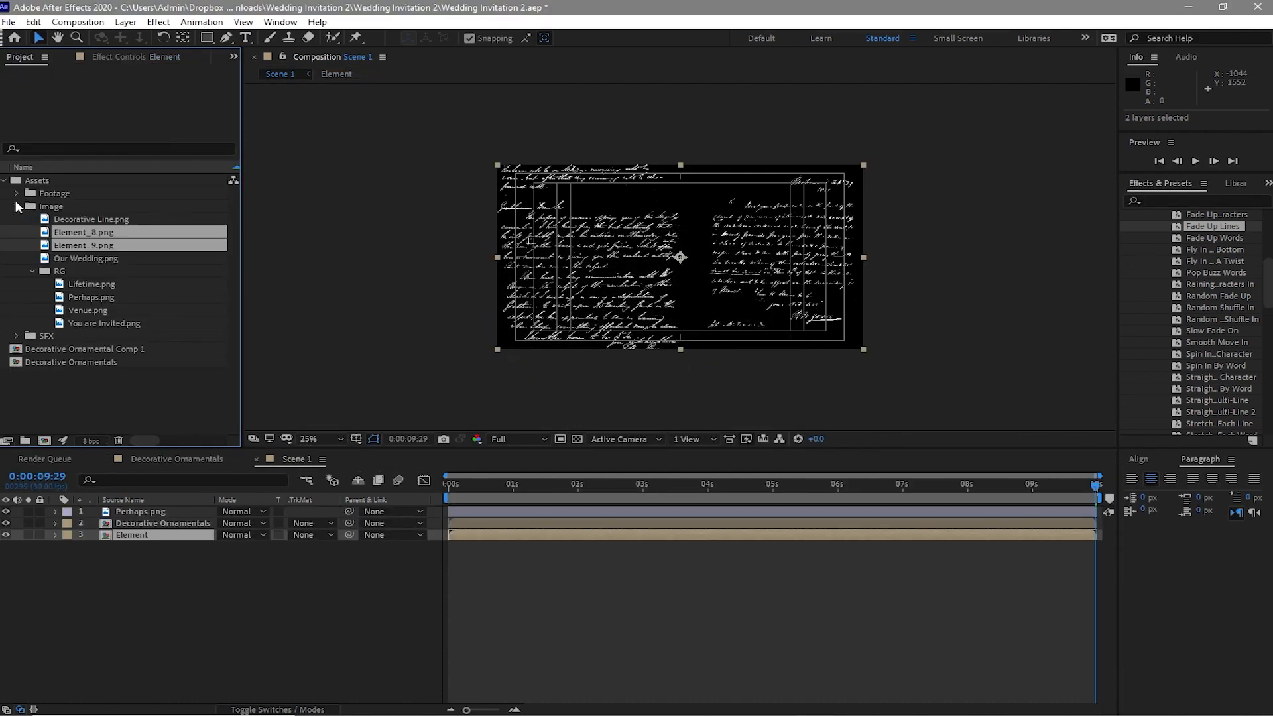
left_click(18, 206)
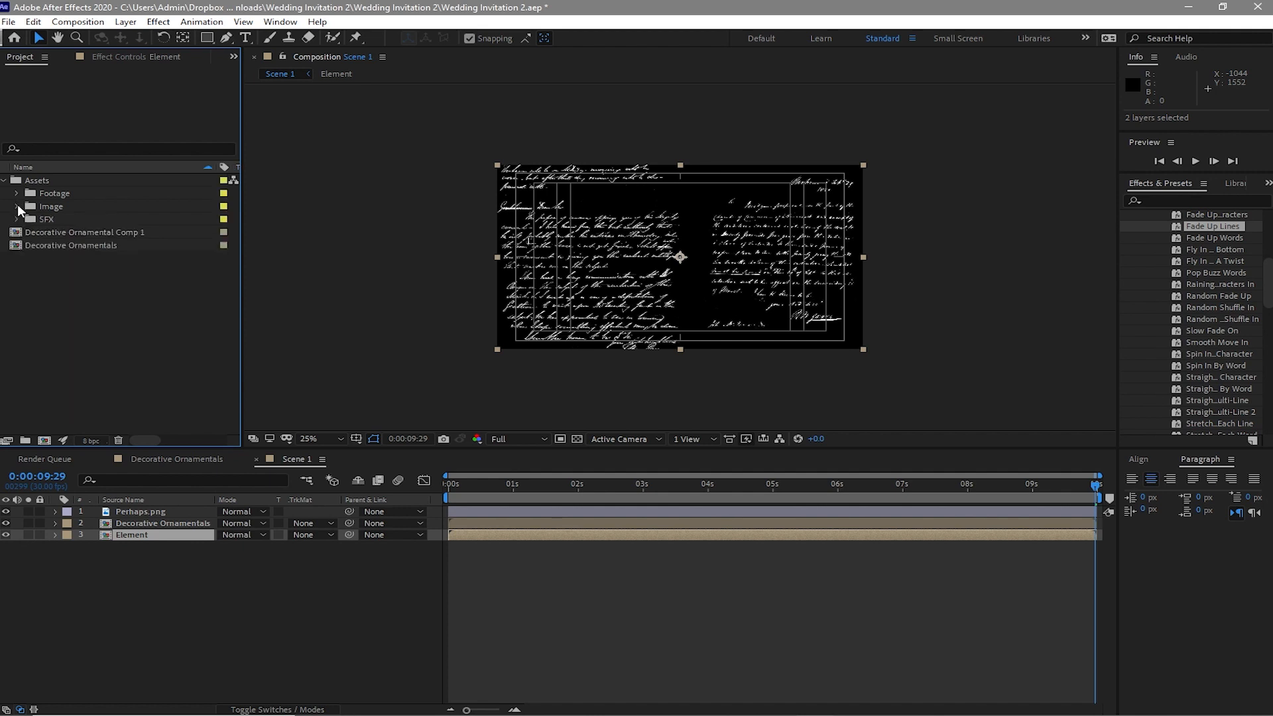
left_click(16, 193)
left_click_drag(29, 228, 99, 569)
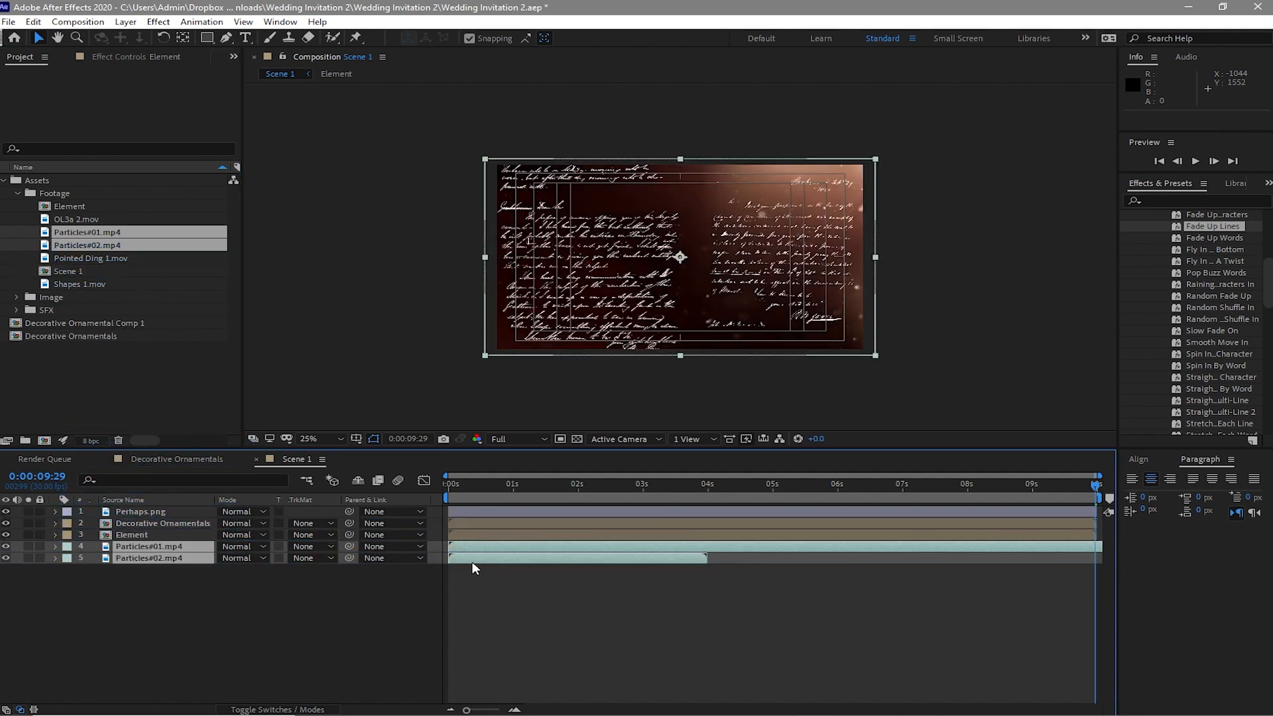
left_click(173, 606)
left_click_drag(165, 545, 164, 563)
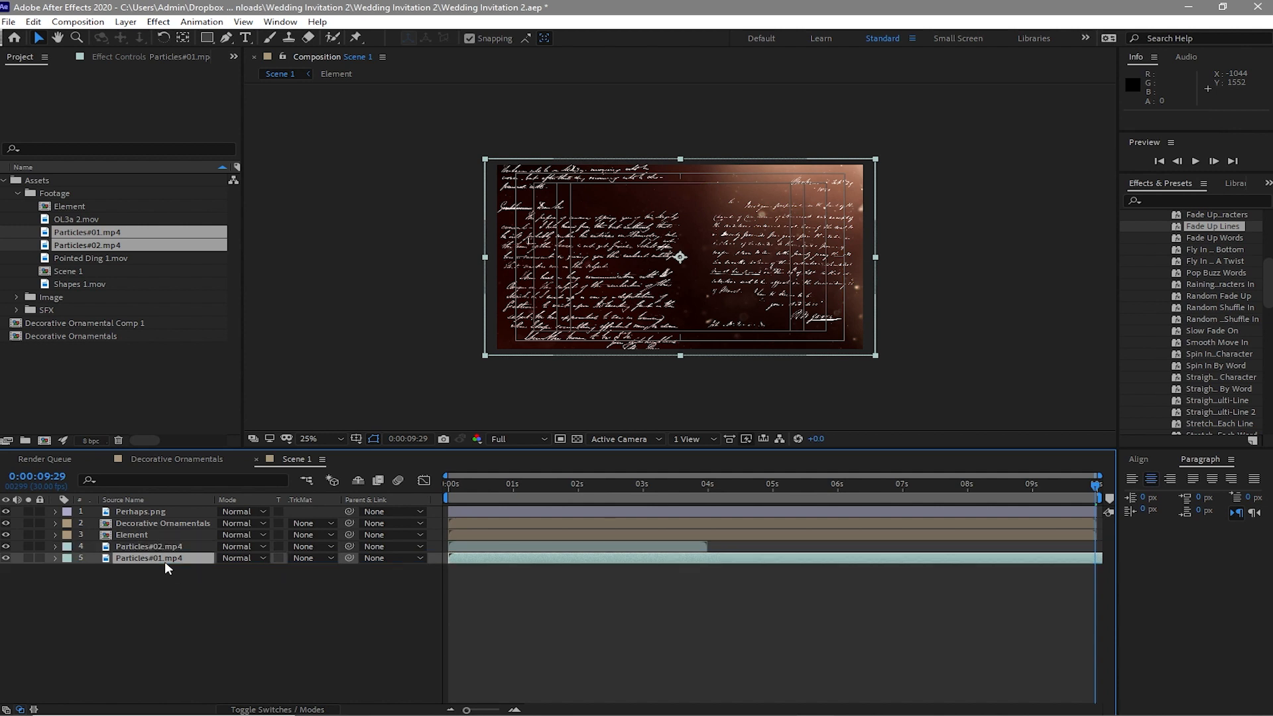
Step: Enable time remapping on Particles#02.mp4, then extend the layer and move its last Time Remap keyframe to 0:00:05:00
left_click(499, 544)
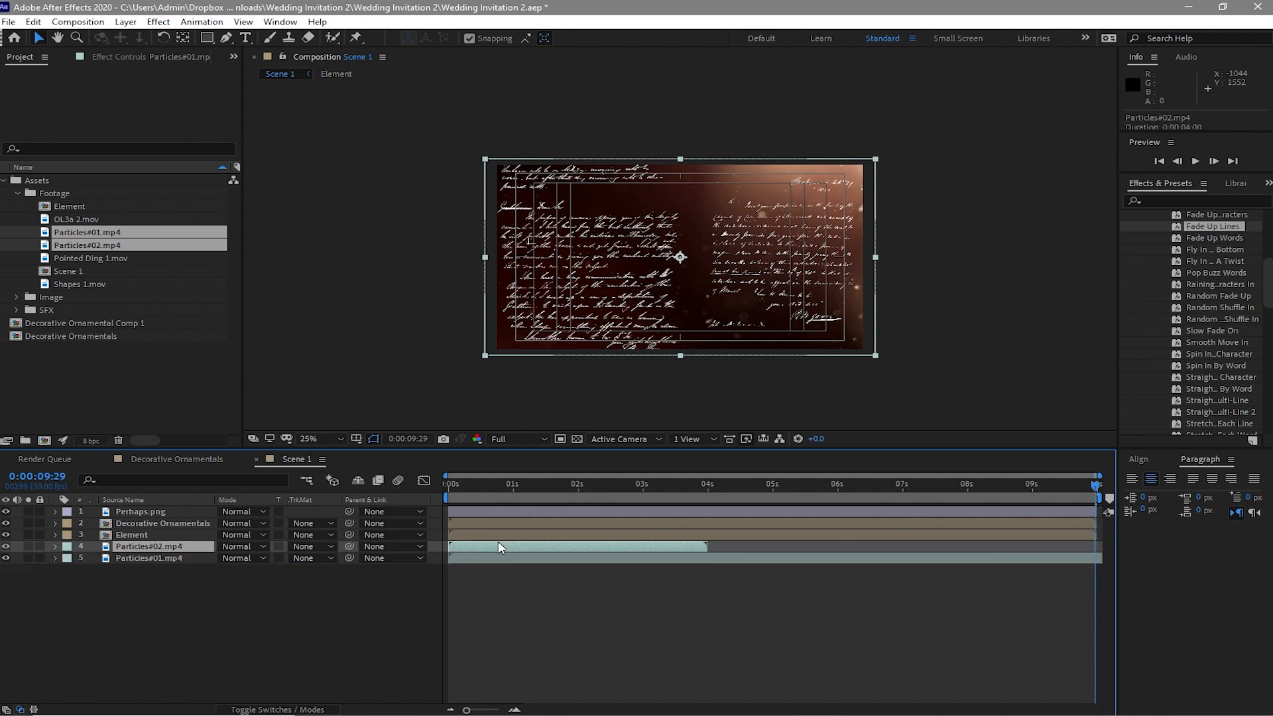
right_click(535, 545)
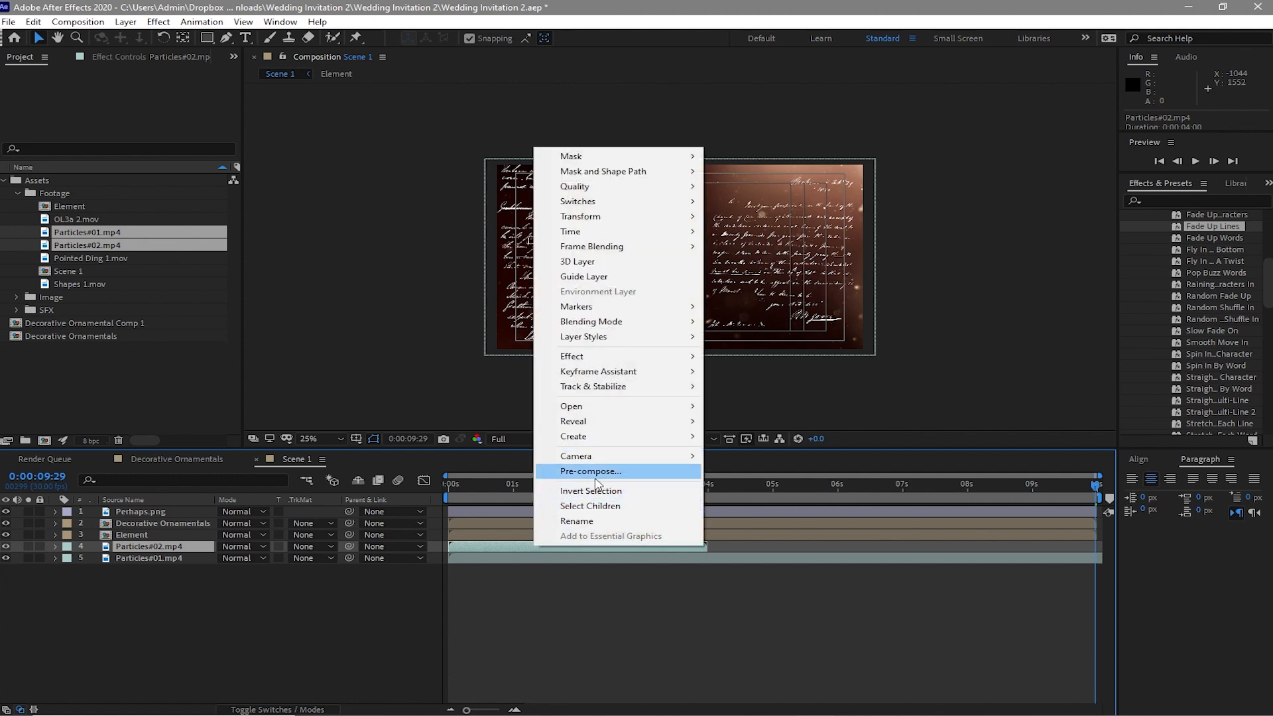
mouse_move(658, 230)
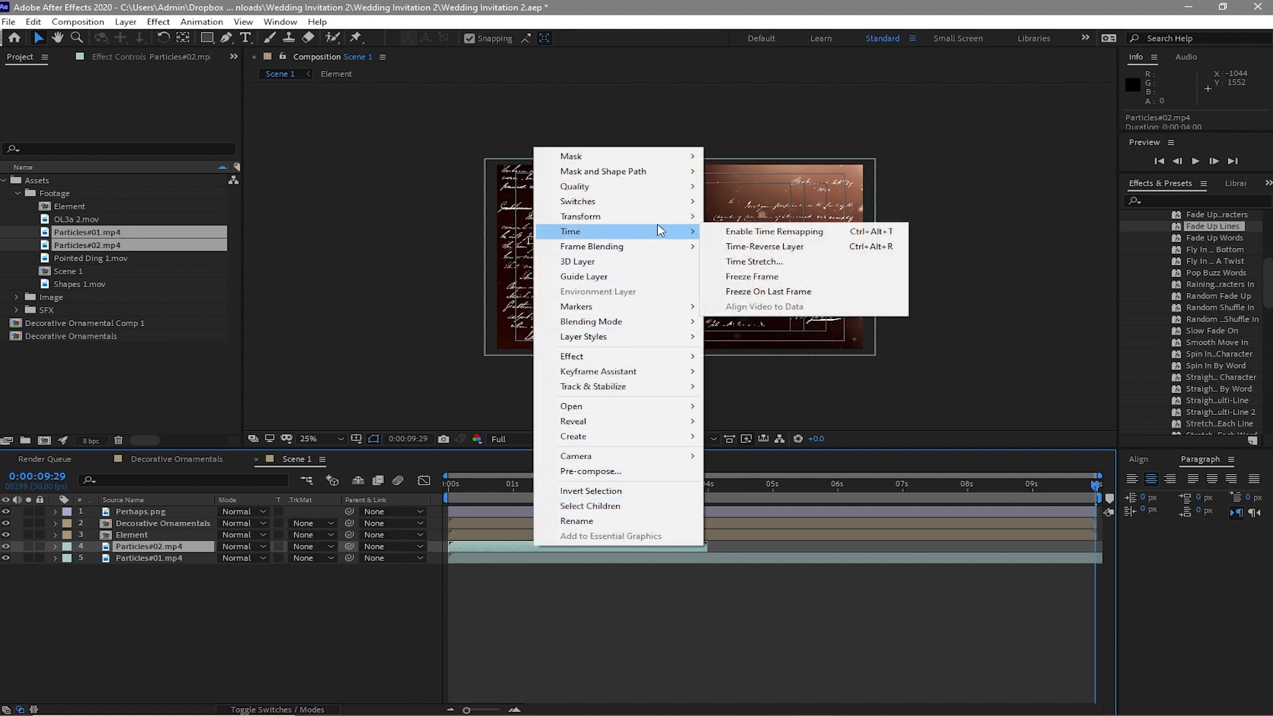
left_click(734, 232)
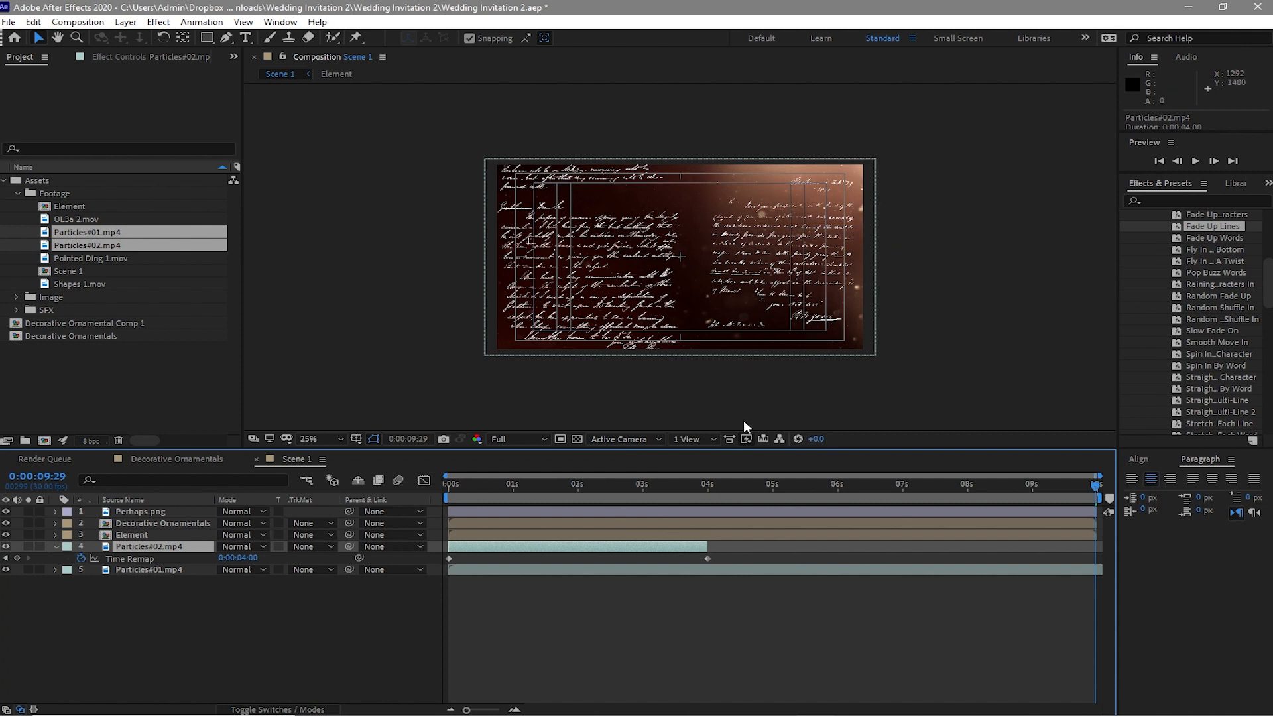
left_click(770, 488)
key("Page_Down")
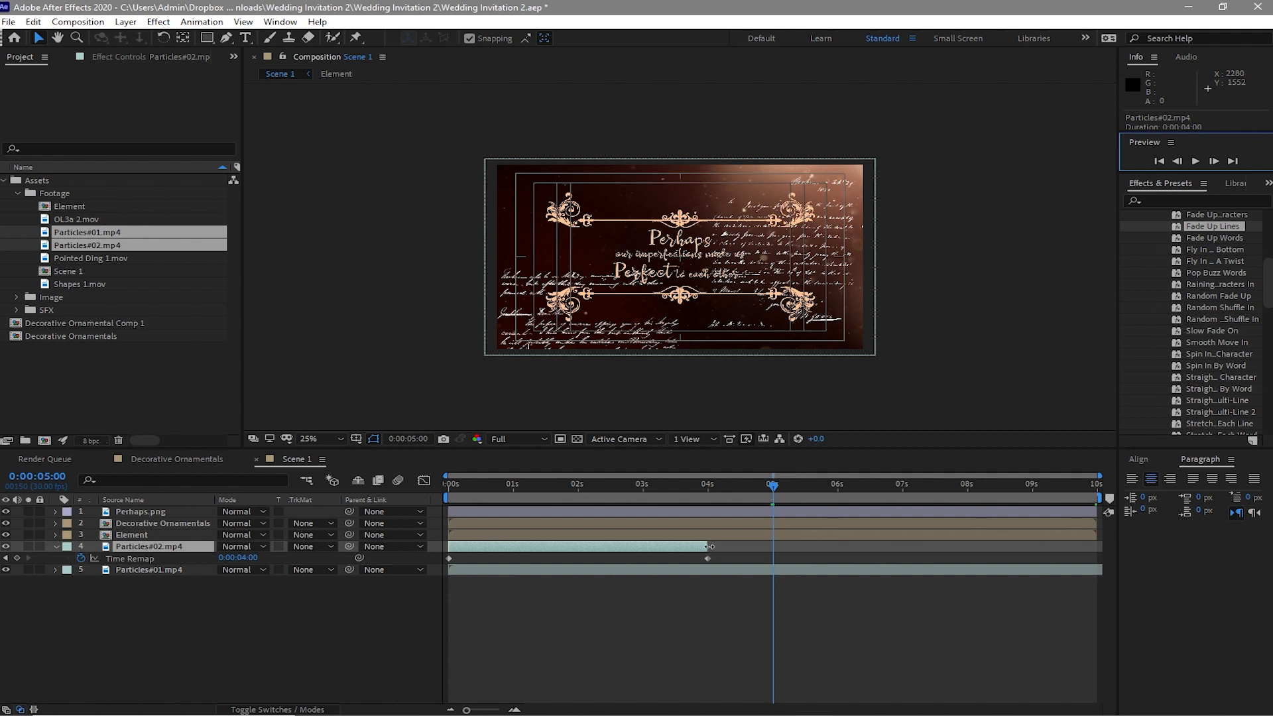
left_click_drag(709, 546, 777, 538)
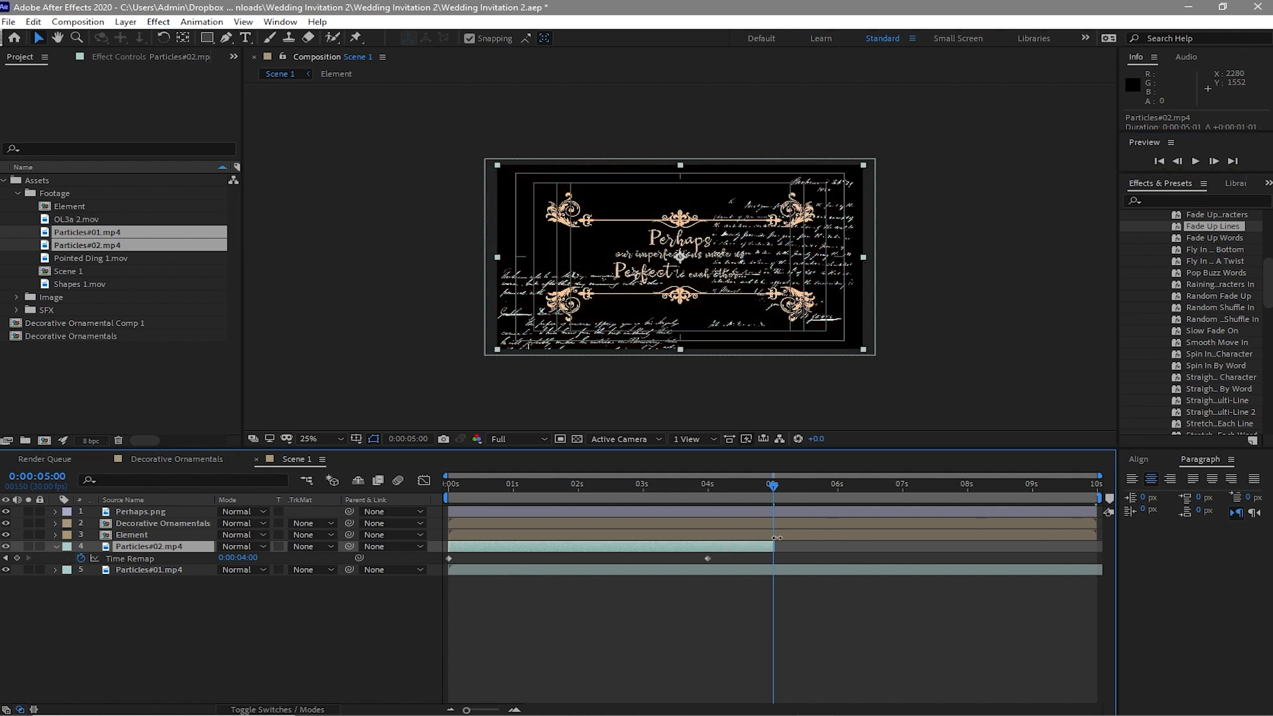
left_click_drag(712, 561, 773, 571)
Step: Duplicate the Particles#02.mp4 layer and make the copy start at 0:00:05:00
left_click(559, 547)
left_click(37, 23)
left_click(40, 192)
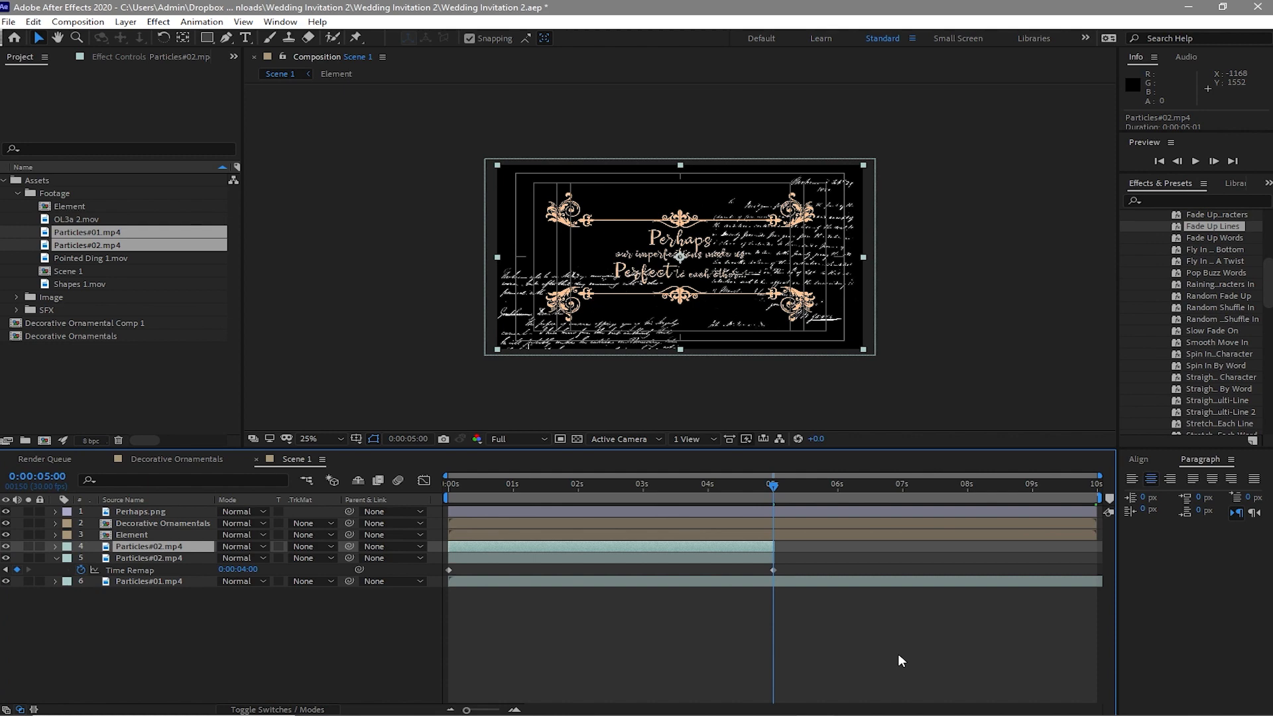
key("bracketleft")
Step: Pre-compose both Particles#02.mp4 layers into a new composition named Particles, moving all attributes into it and opening it
left_click(69, 558, "shift")
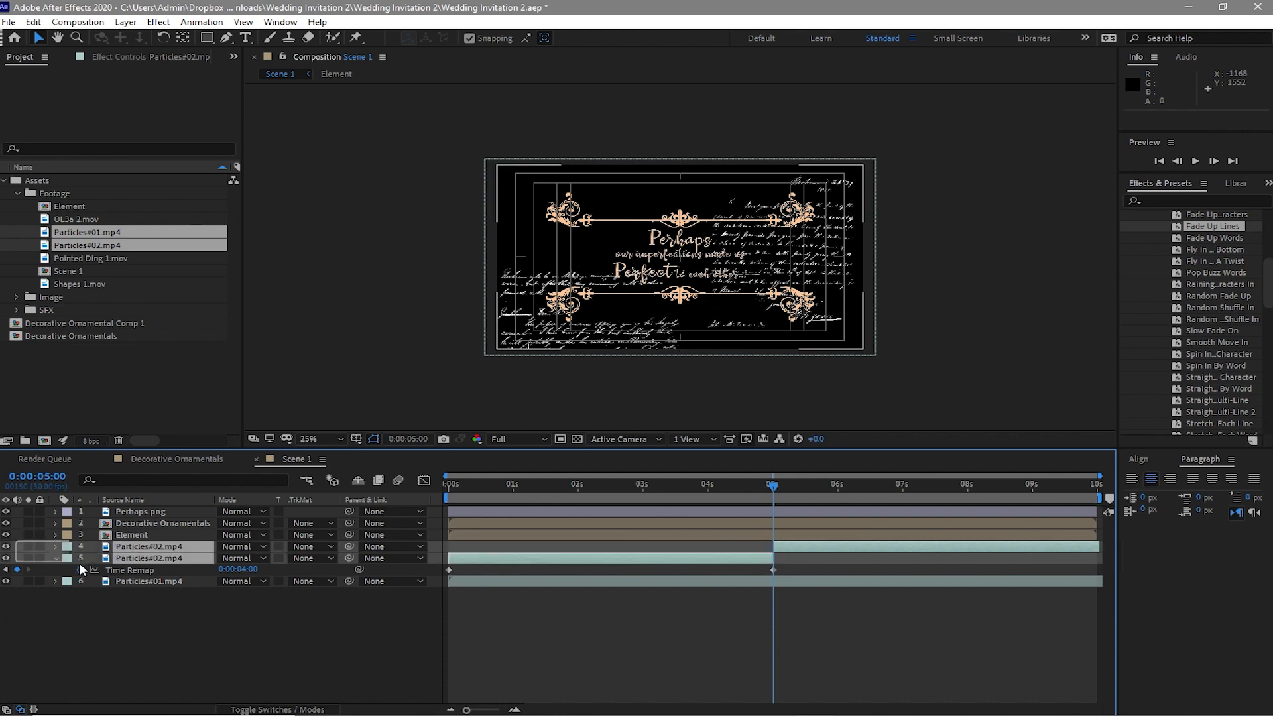
right_click(142, 544)
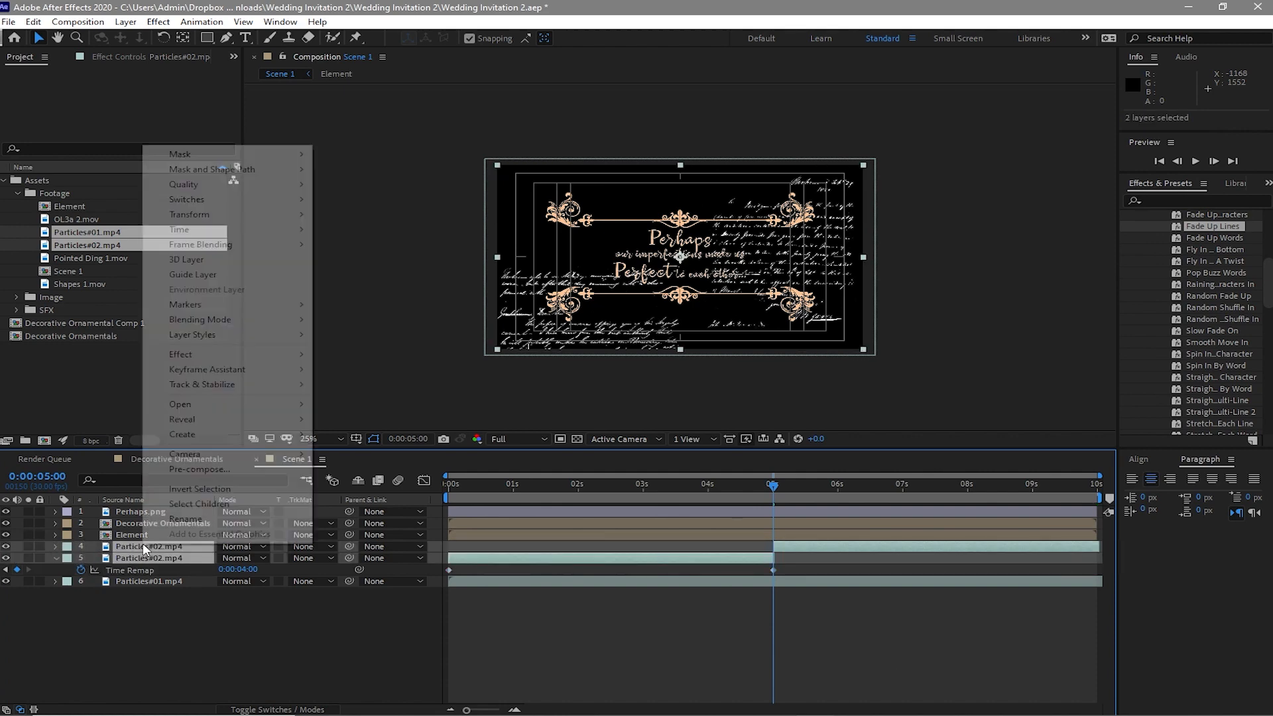
left_click(199, 469)
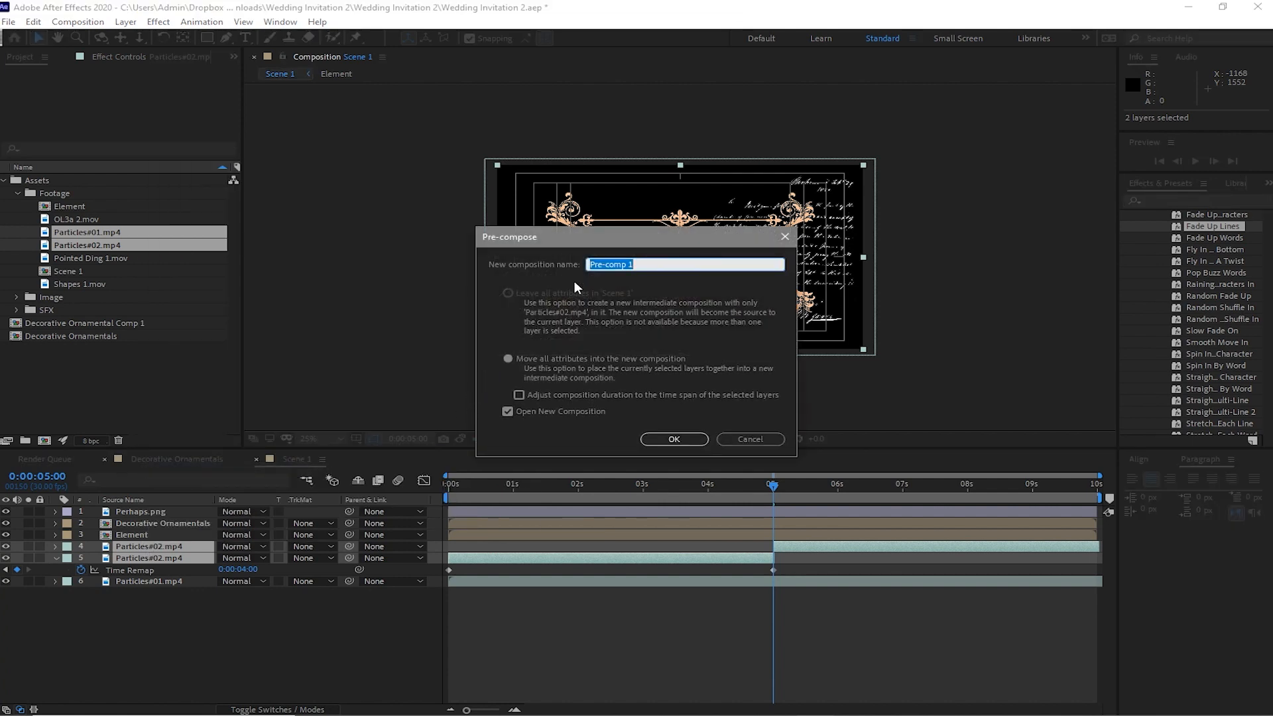
type("Particles")
left_click(508, 359)
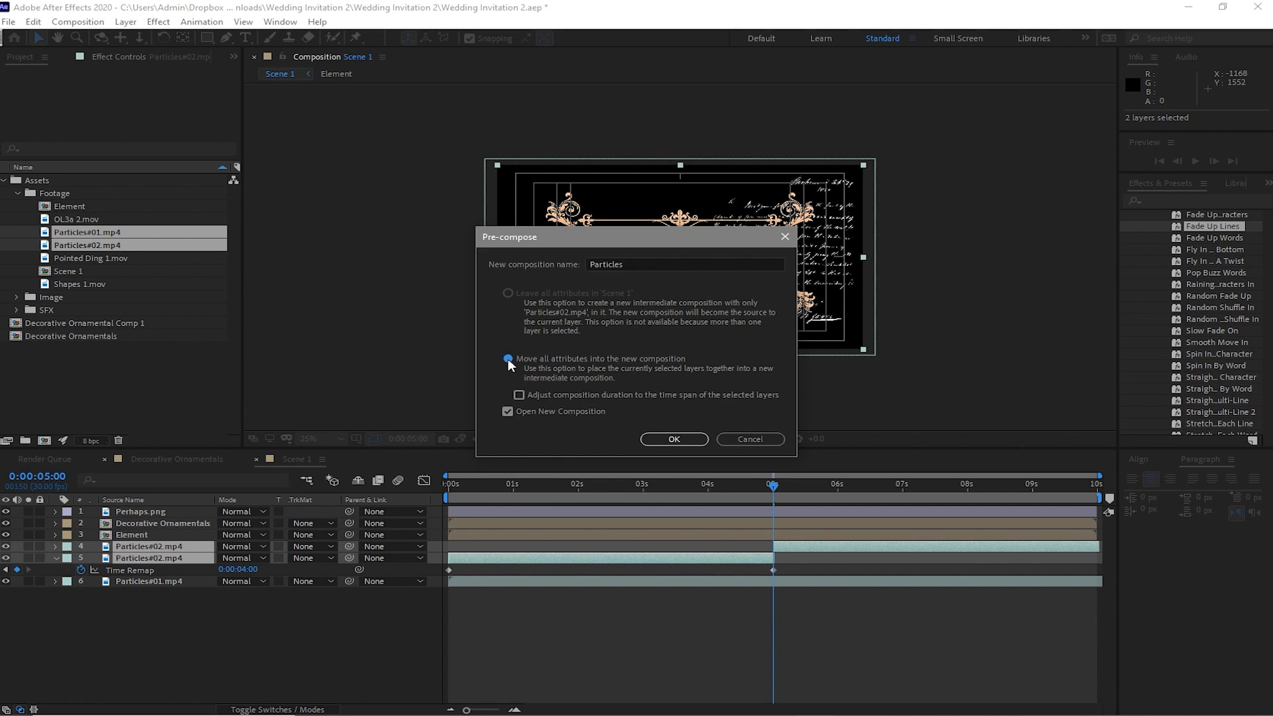
left_click(658, 440)
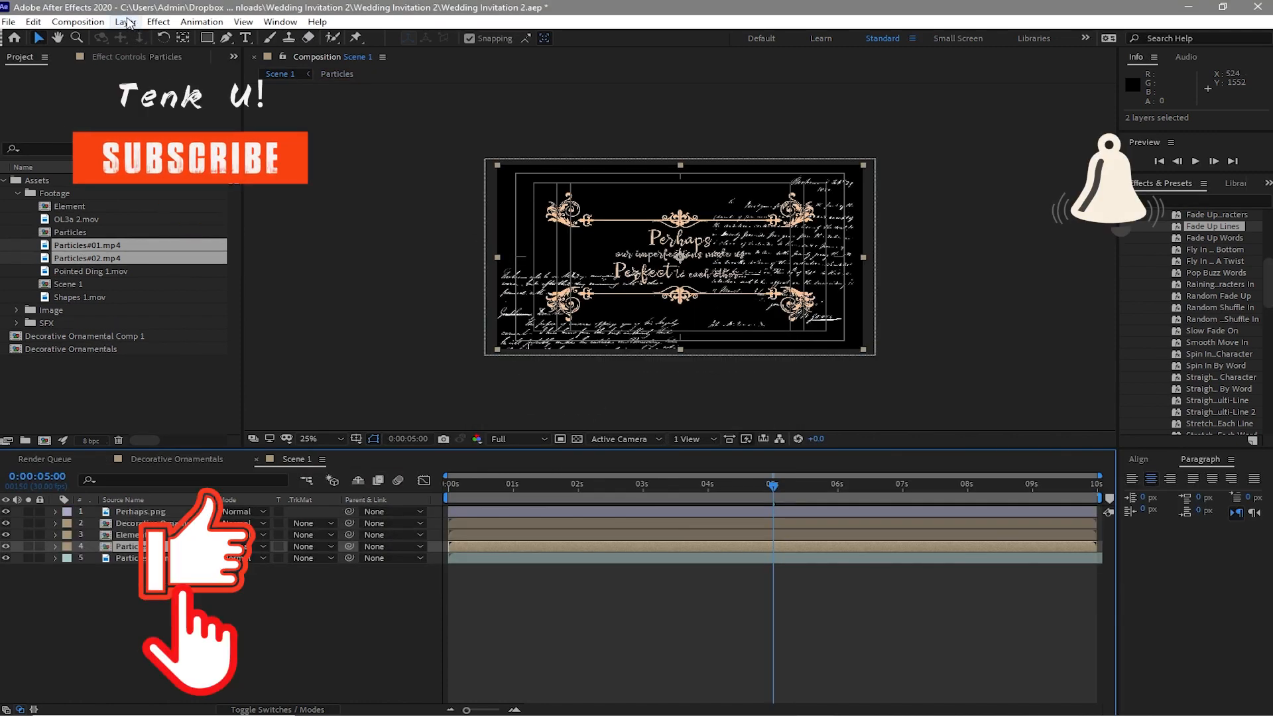
Step: Create a black 1920 x 1080 px solid named BG in Scene 1
left_click(127, 22)
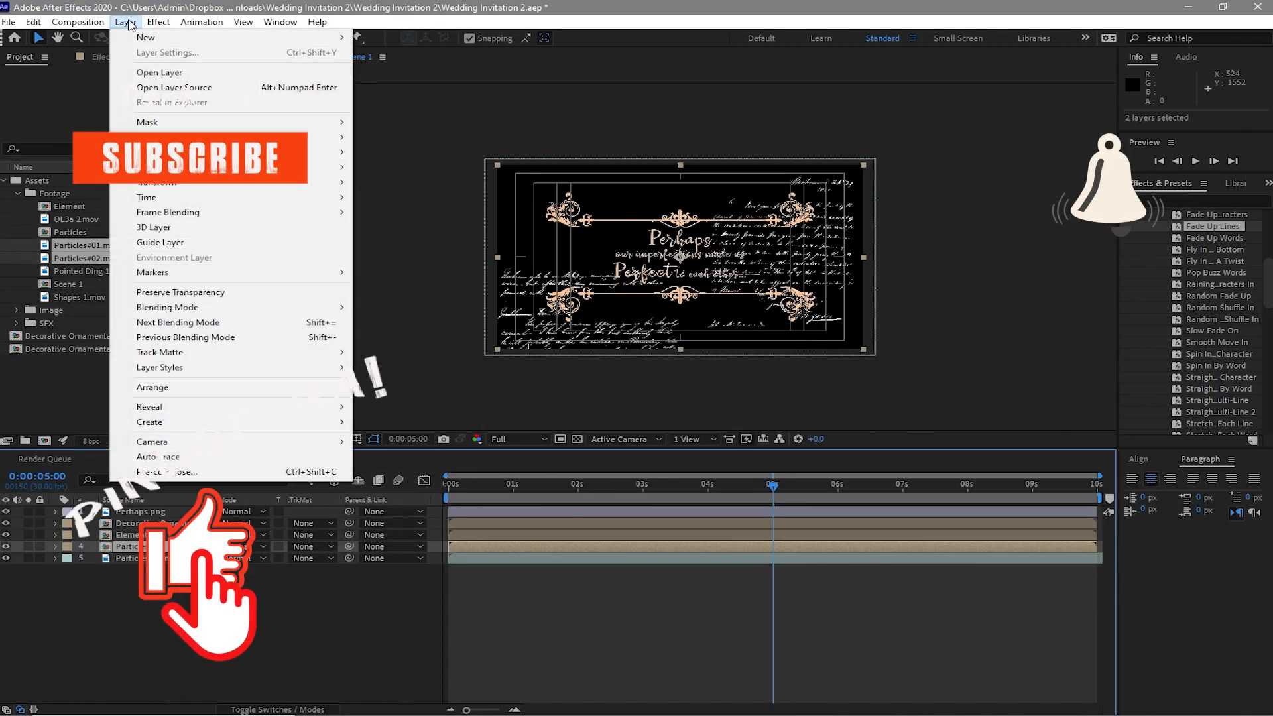
mouse_move(201, 40)
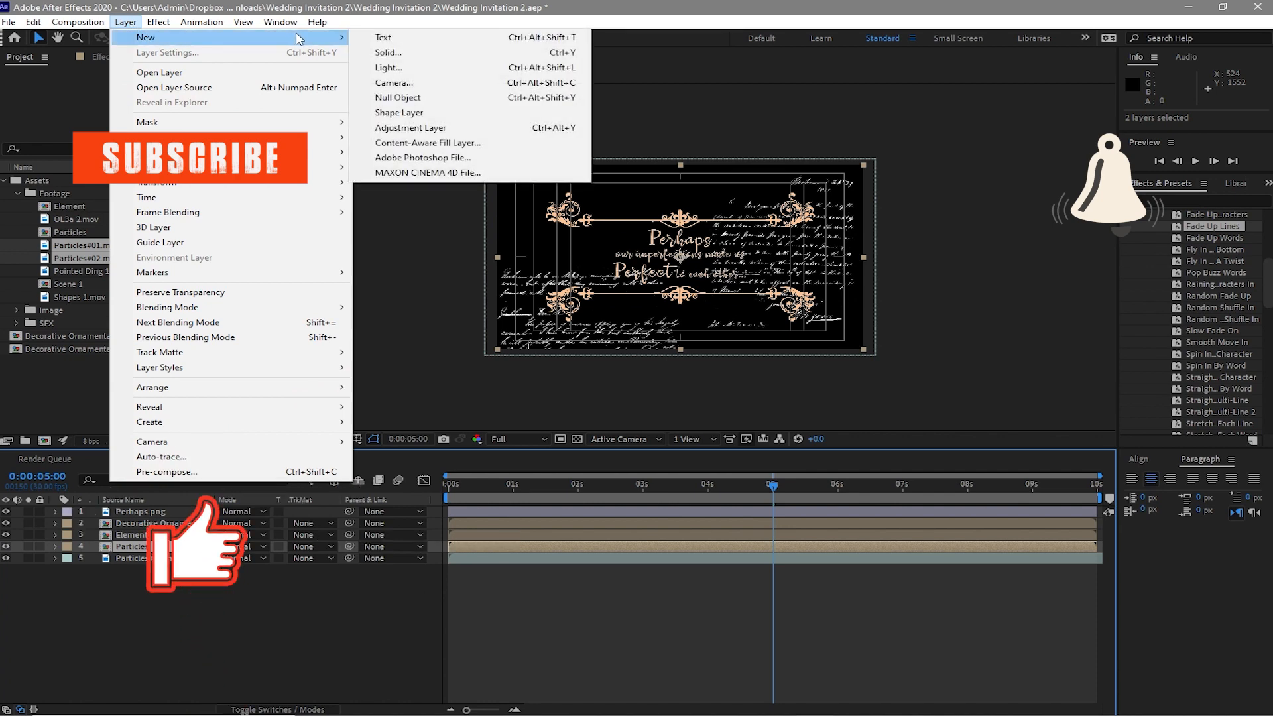
left_click(388, 53)
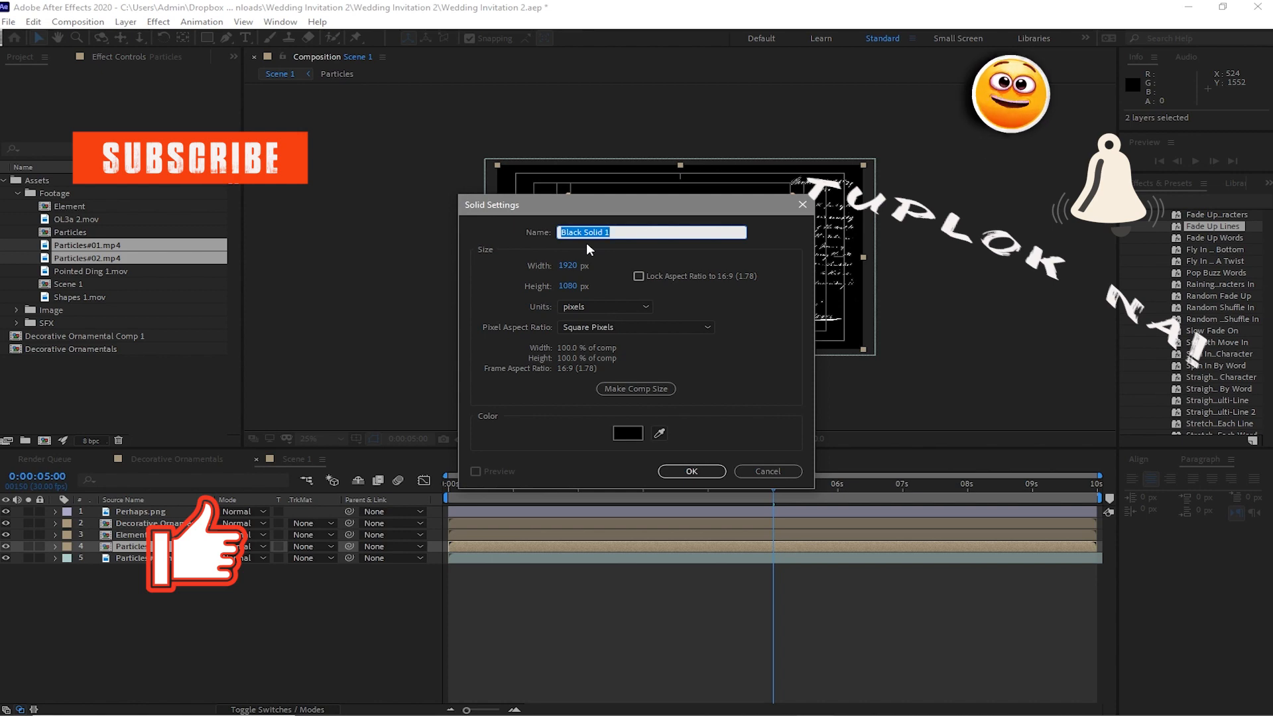
type("B")
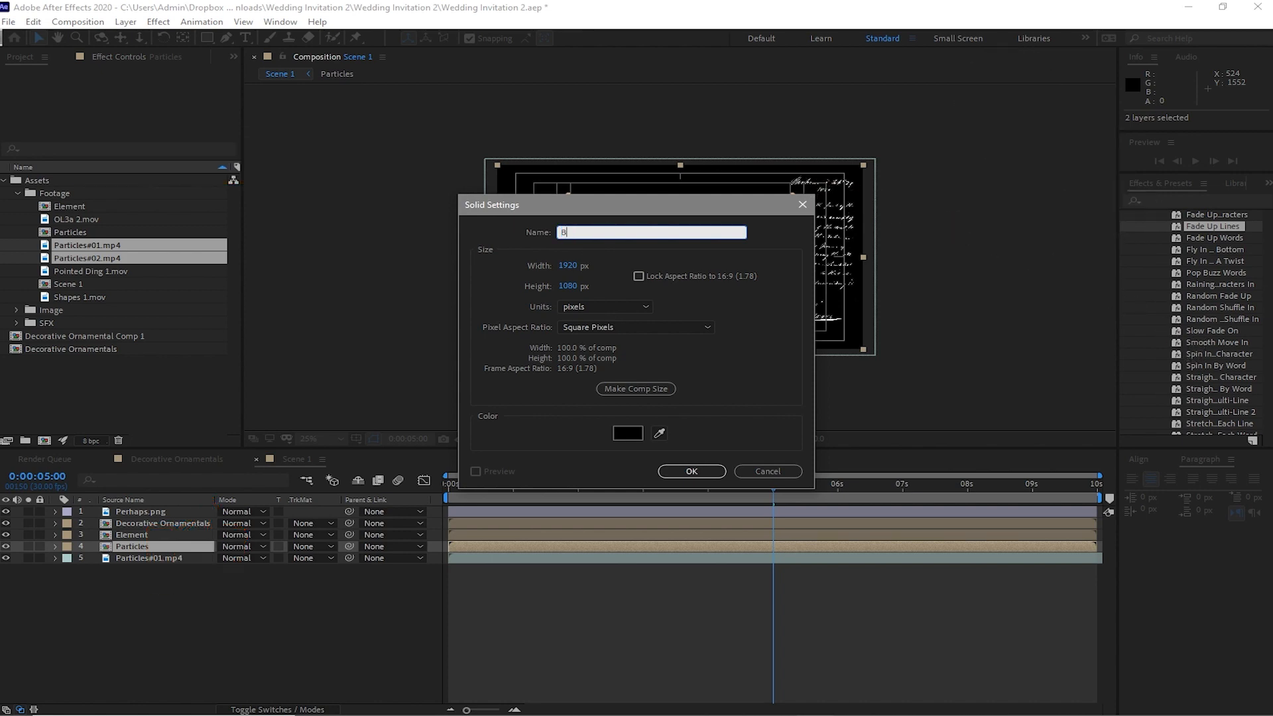
type("G")
left_click(682, 471)
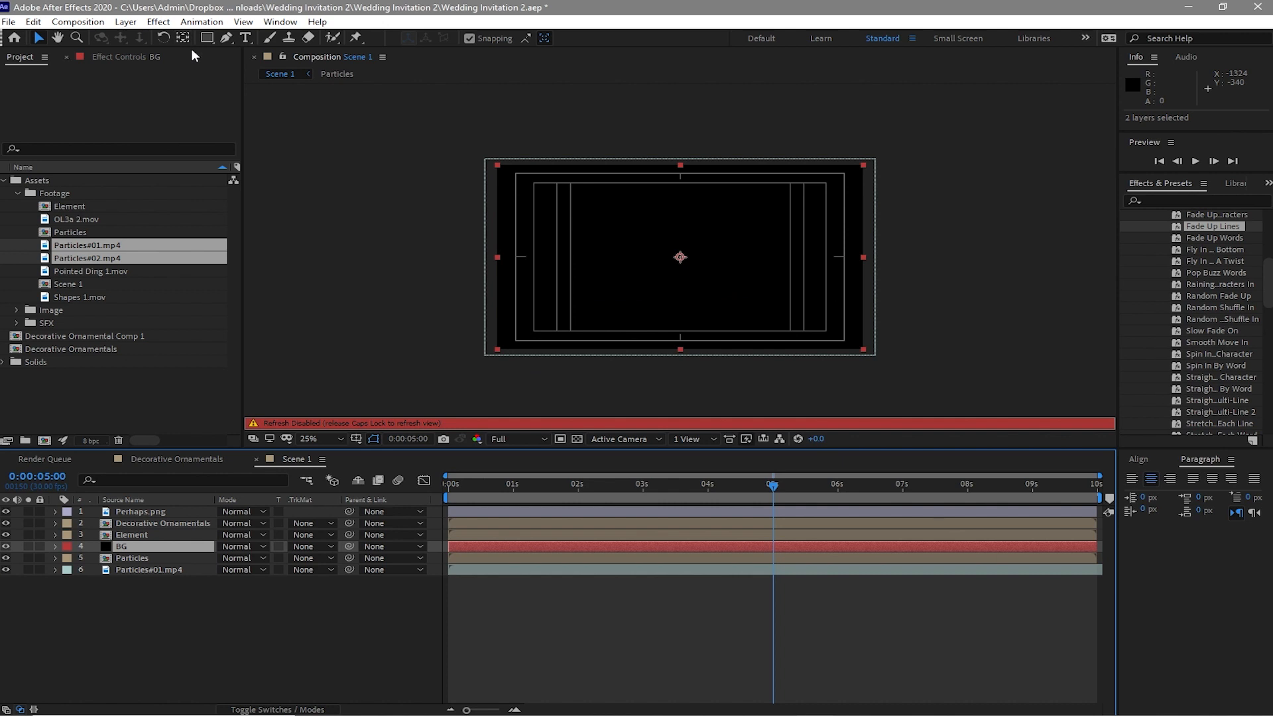
key("Caps_Lock")
Step: Apply the 4-Color Gradient effect to the BG solid and move the layer below Particles#01.mp4
left_click(159, 21)
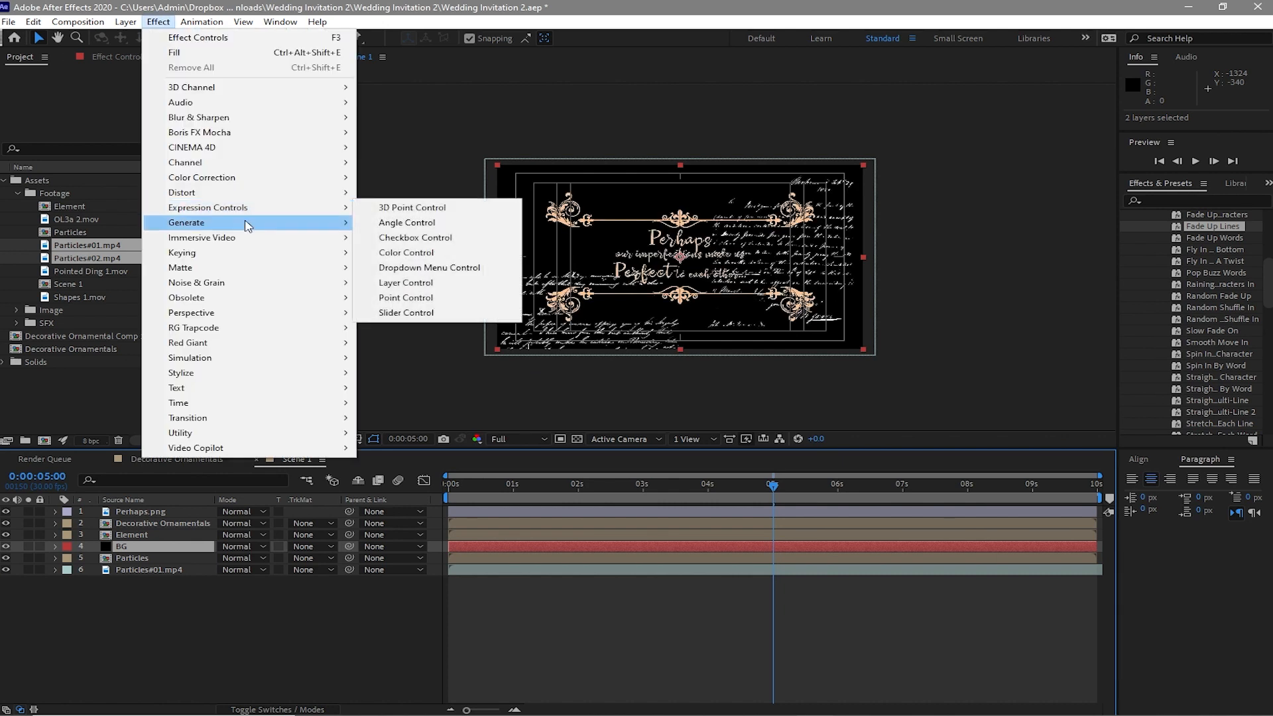
mouse_move(354, 224)
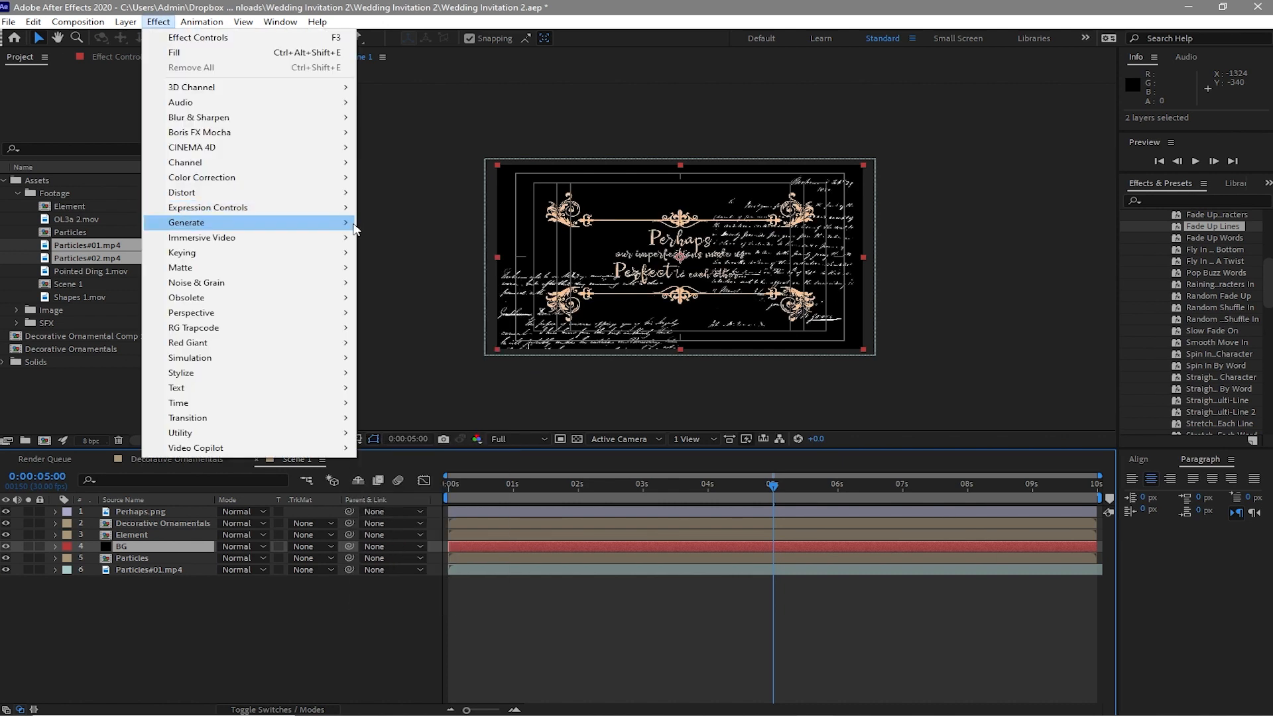
left_click(404, 223)
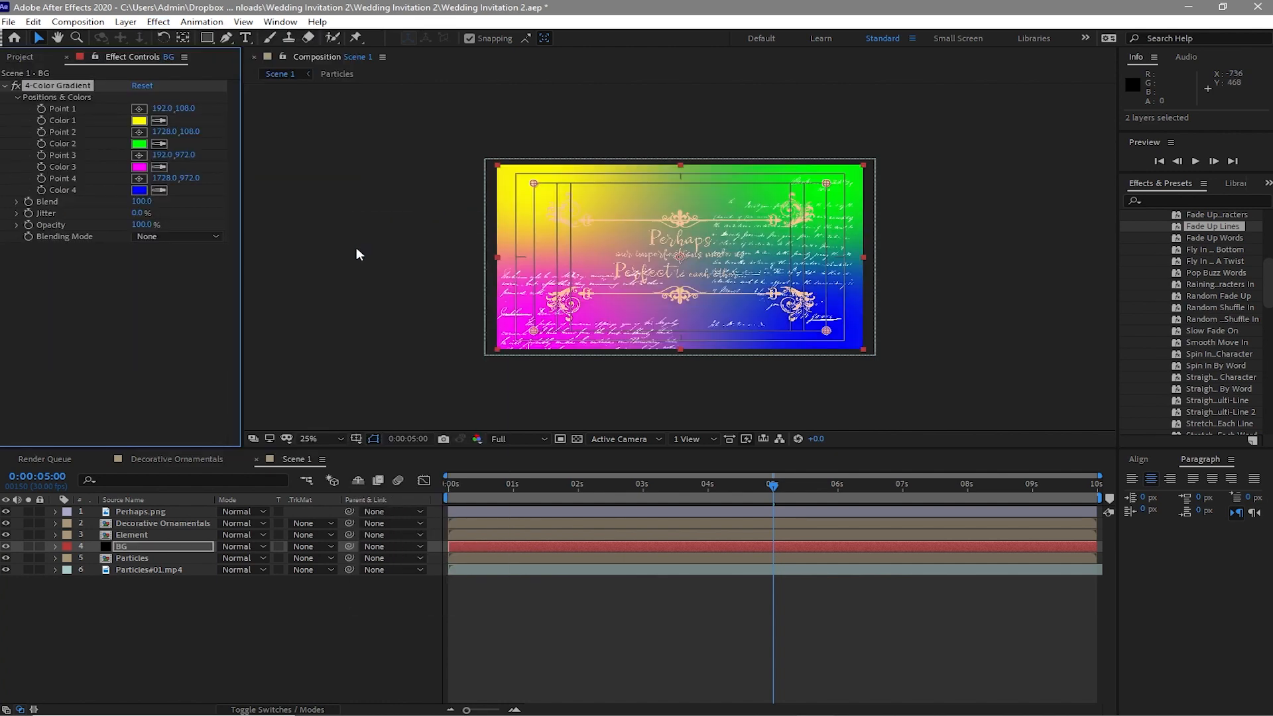
left_click_drag(201, 540, 205, 571)
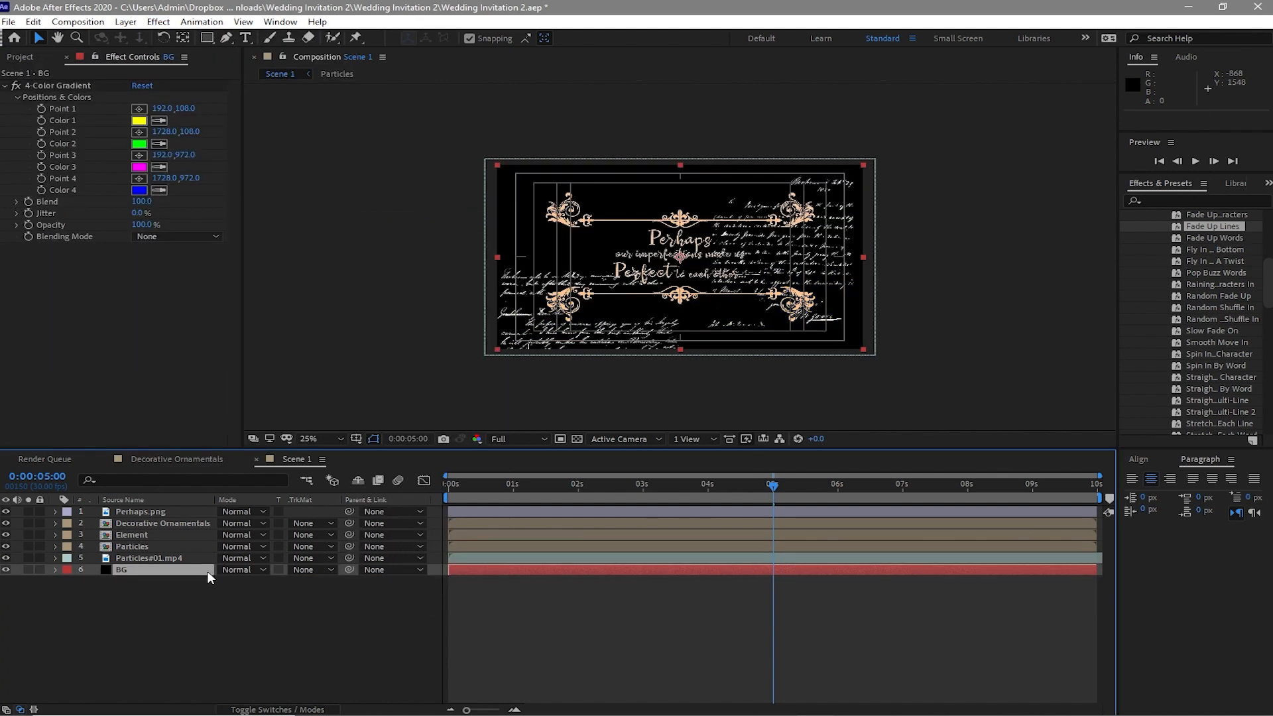
Step: Set the blending mode of the Particles and Particles#01.mp4 layers to Add
left_click(241, 546)
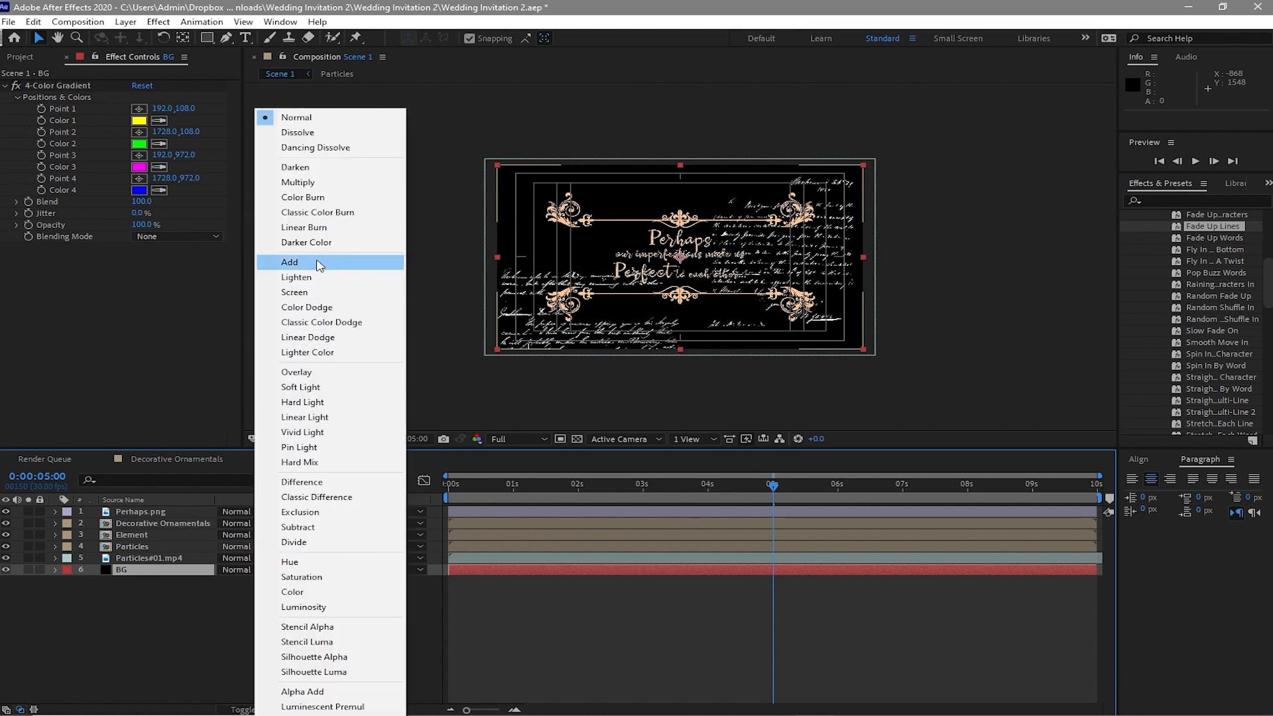
left_click(317, 262)
left_click(227, 556)
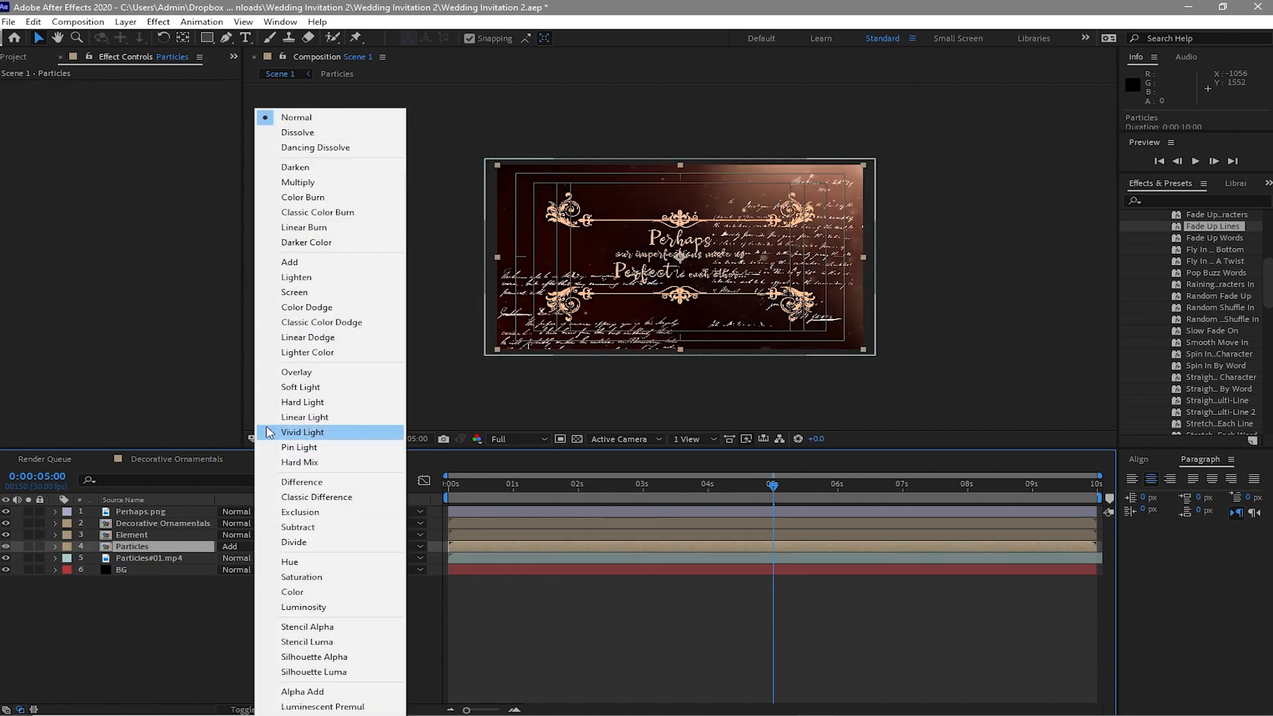
left_click(286, 264)
Step: Set the BG layer's opacity to 50% and deselect the layer
left_click(159, 570)
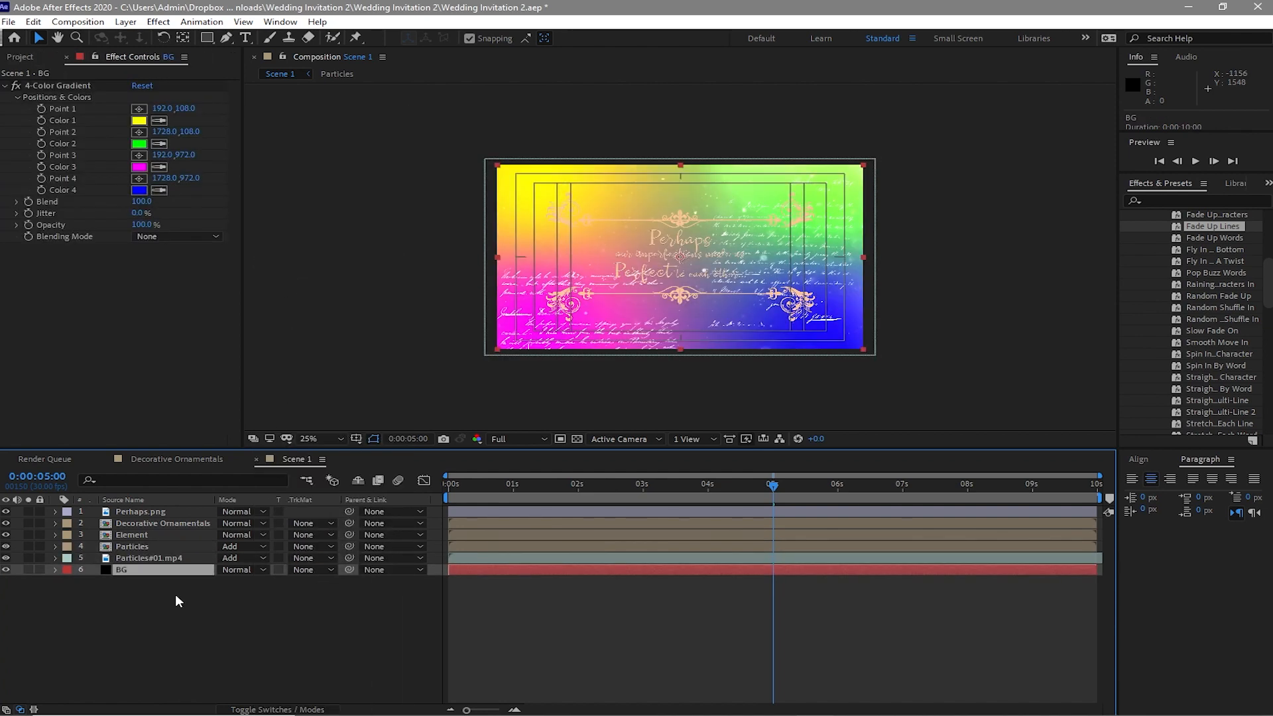
key("t")
left_click(221, 583)
left_click(281, 615)
key("q")
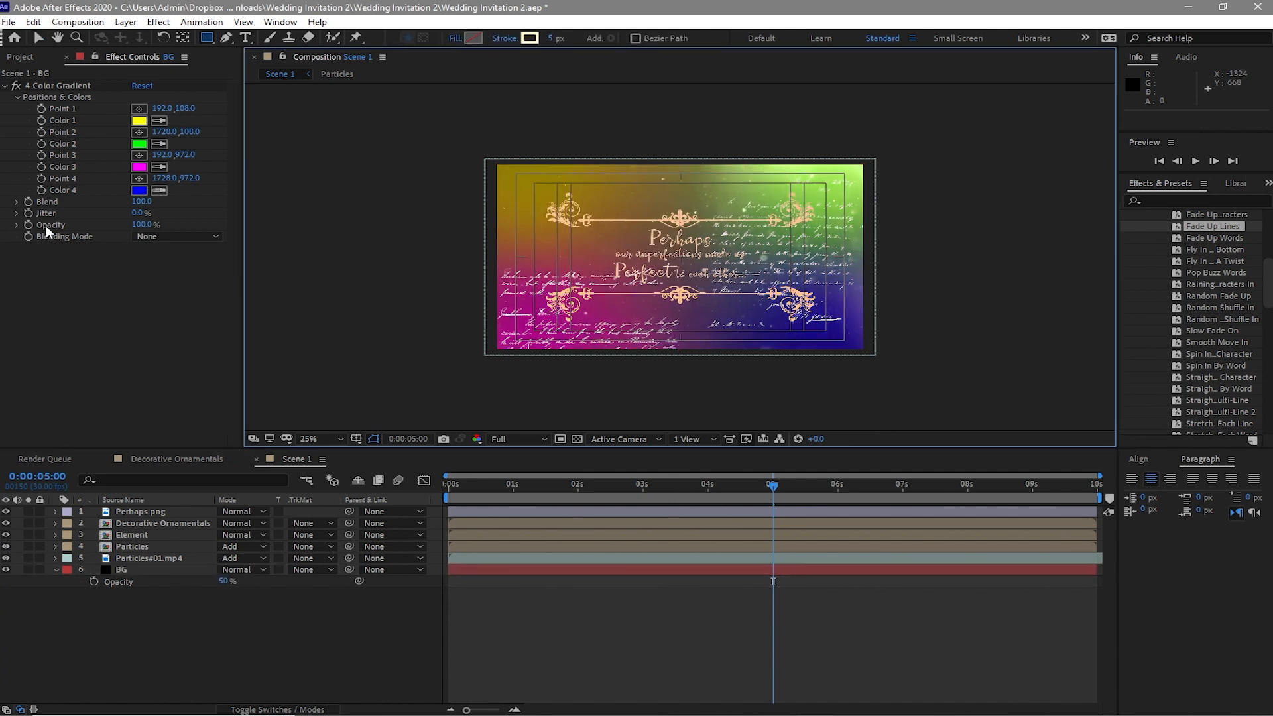
Step: Create a new adjustment layer and place it directly below the Perhaps.png layer
left_click(120, 27)
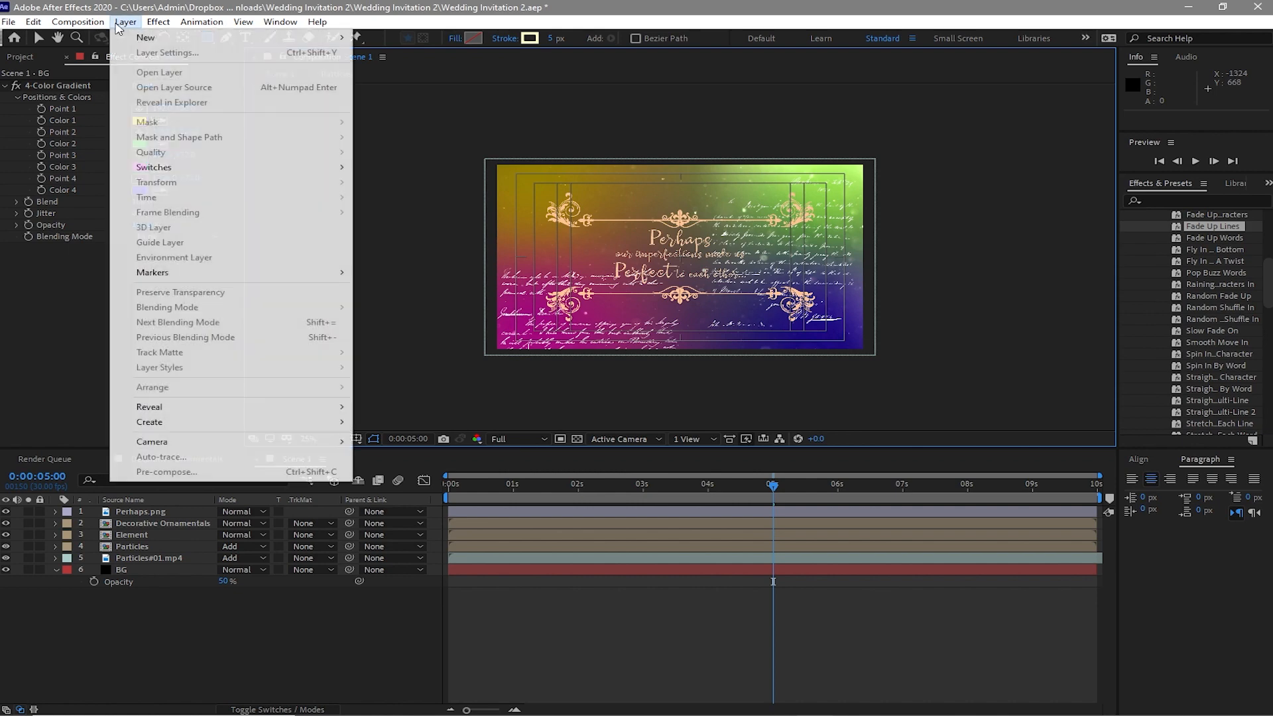
mouse_move(194, 44)
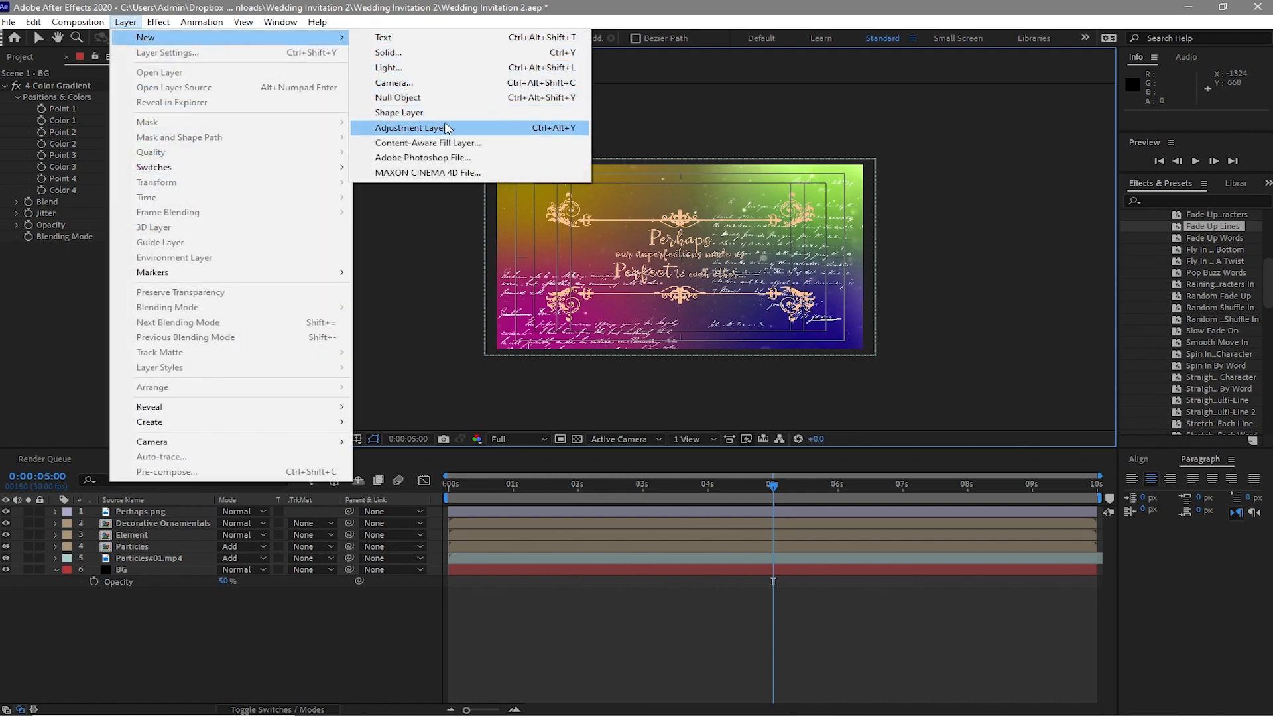
left_click(412, 128)
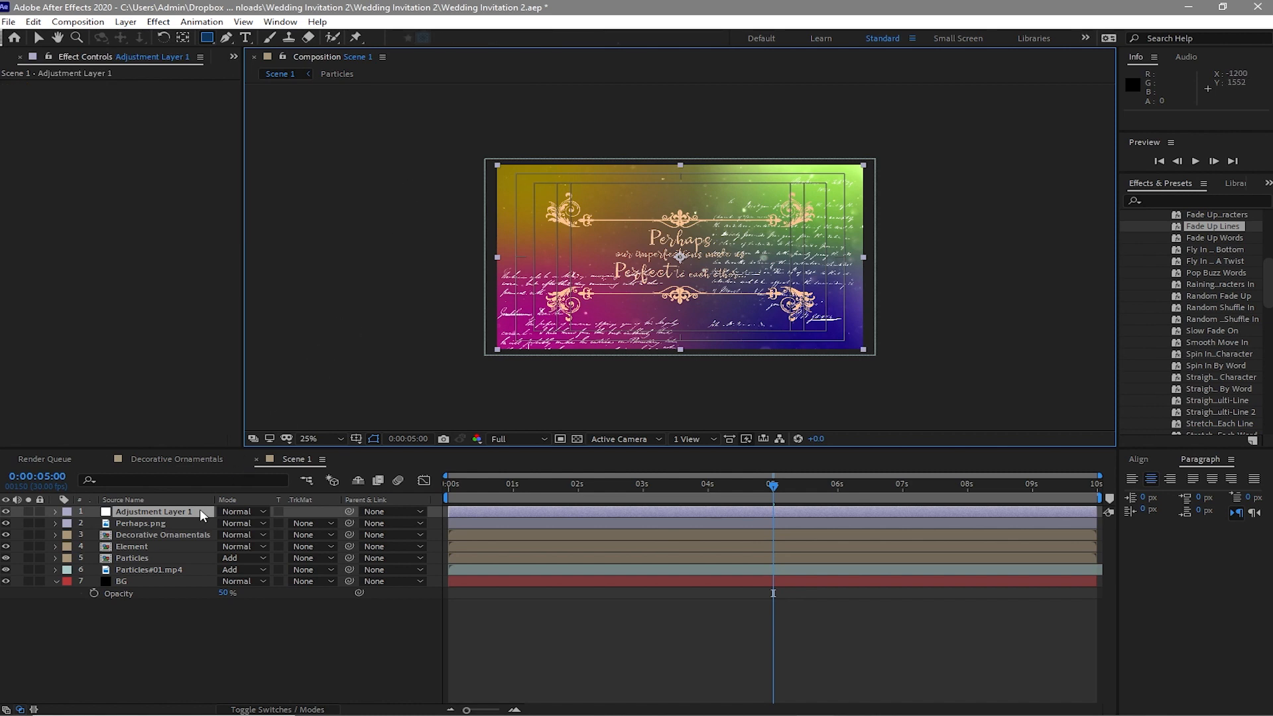
left_click_drag(202, 508, 196, 524)
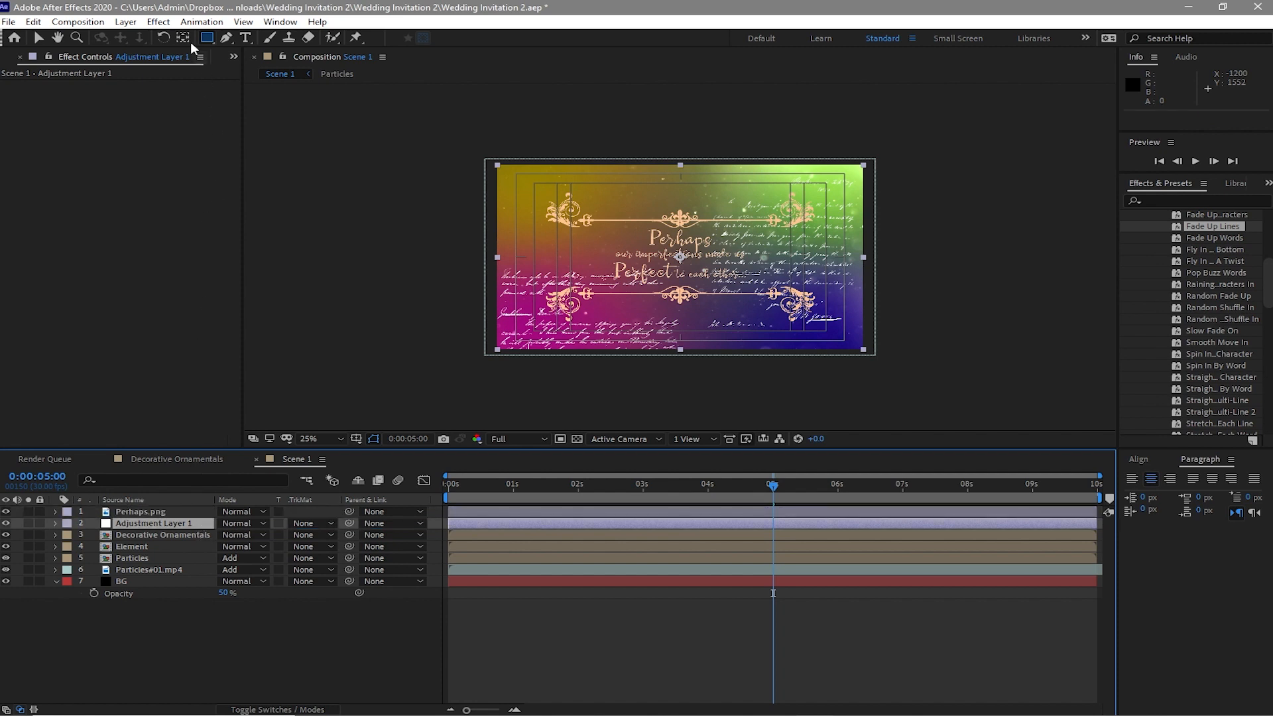
Step: Apply the Curves effect to the adjustment layer and pull the lower part of the RGB curve down to darken the shadows
left_click(159, 22)
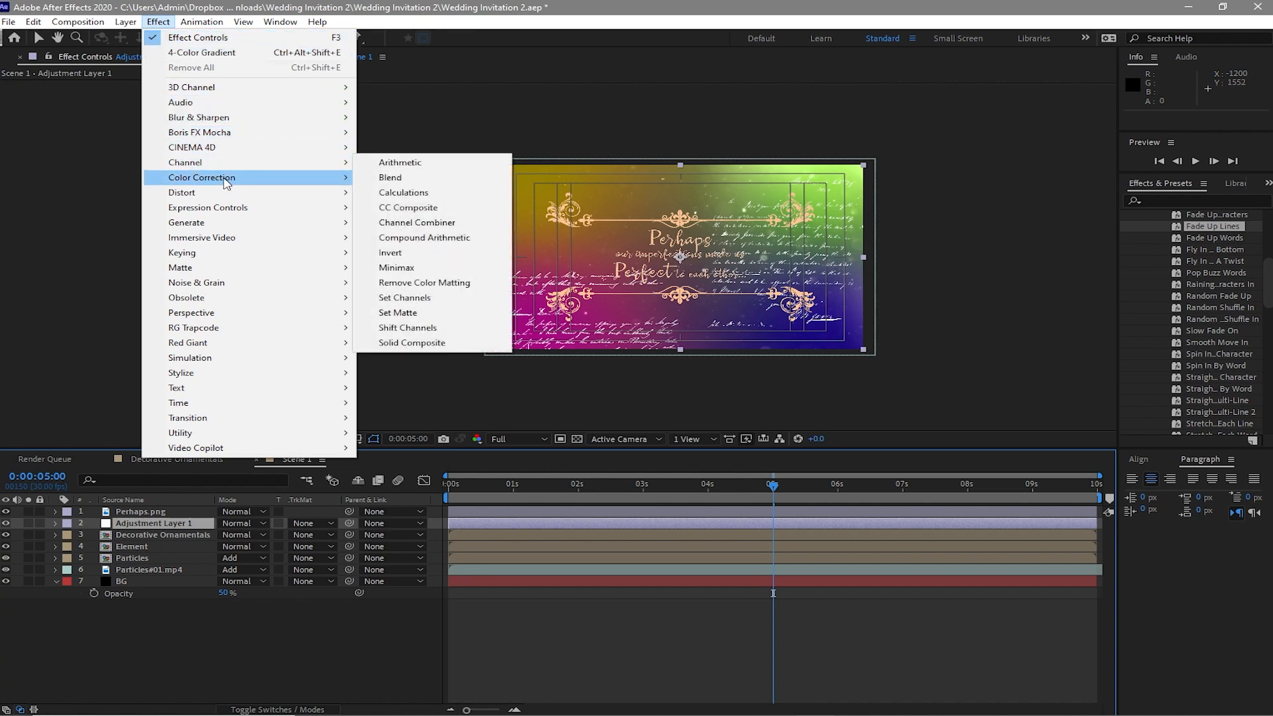
mouse_move(226, 184)
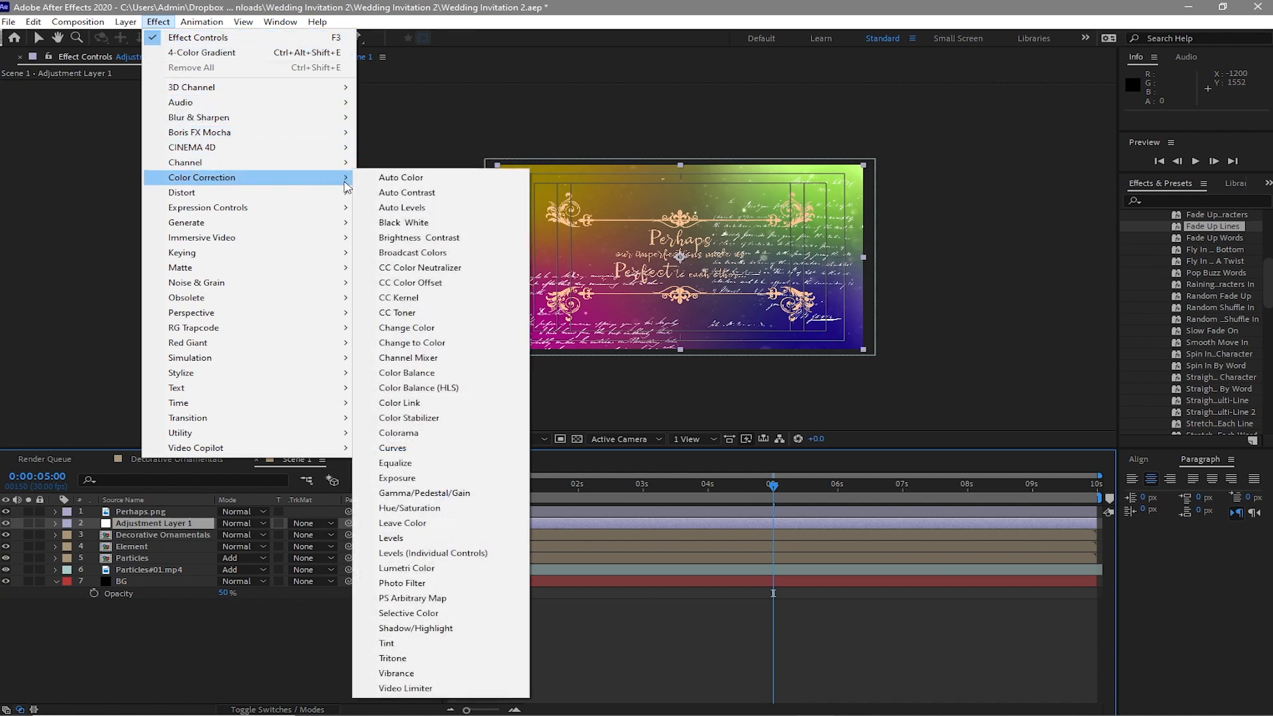
left_click(410, 449)
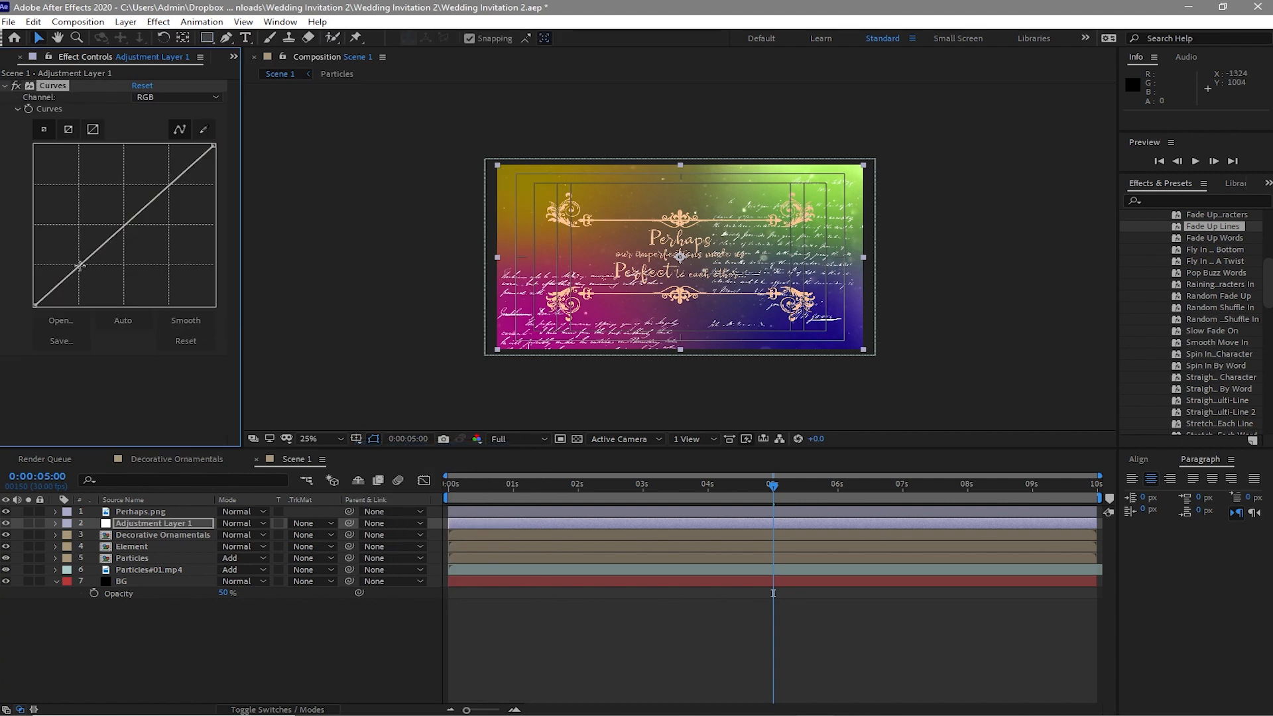
left_click_drag(80, 266, 99, 282)
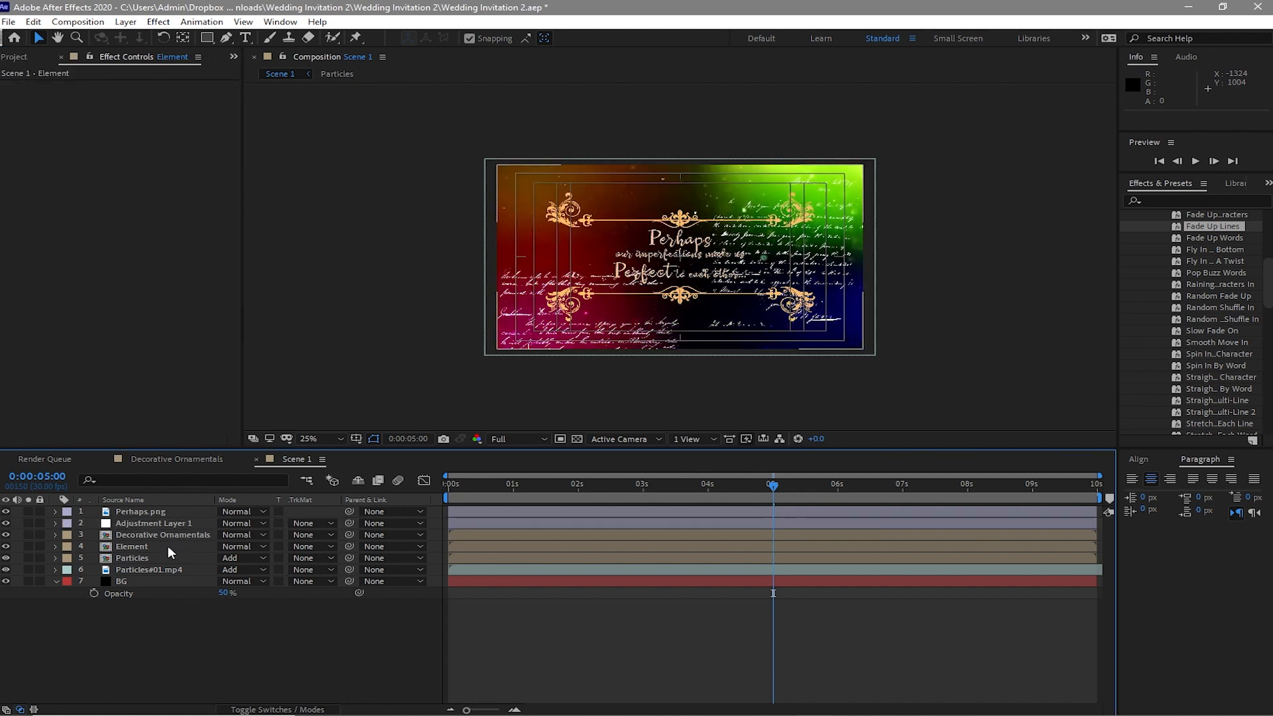
Step: Set the Element layer's opacity to 20%
left_click(167, 543)
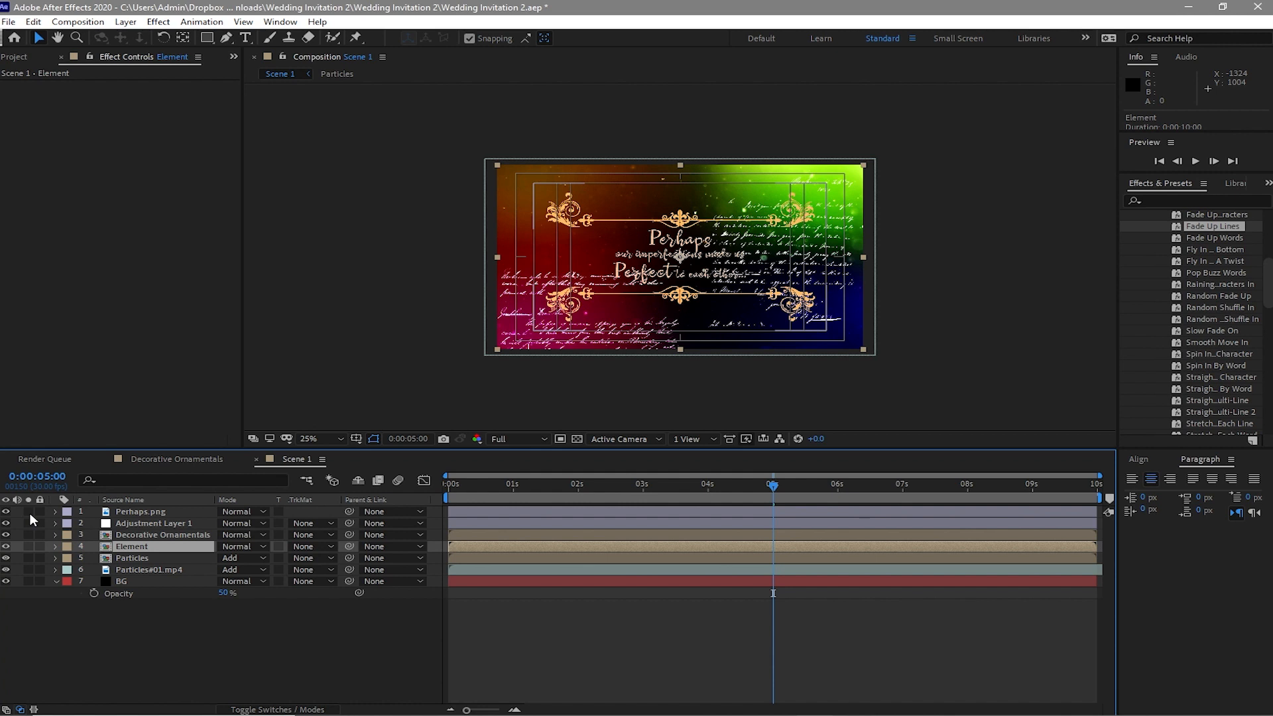
key("t")
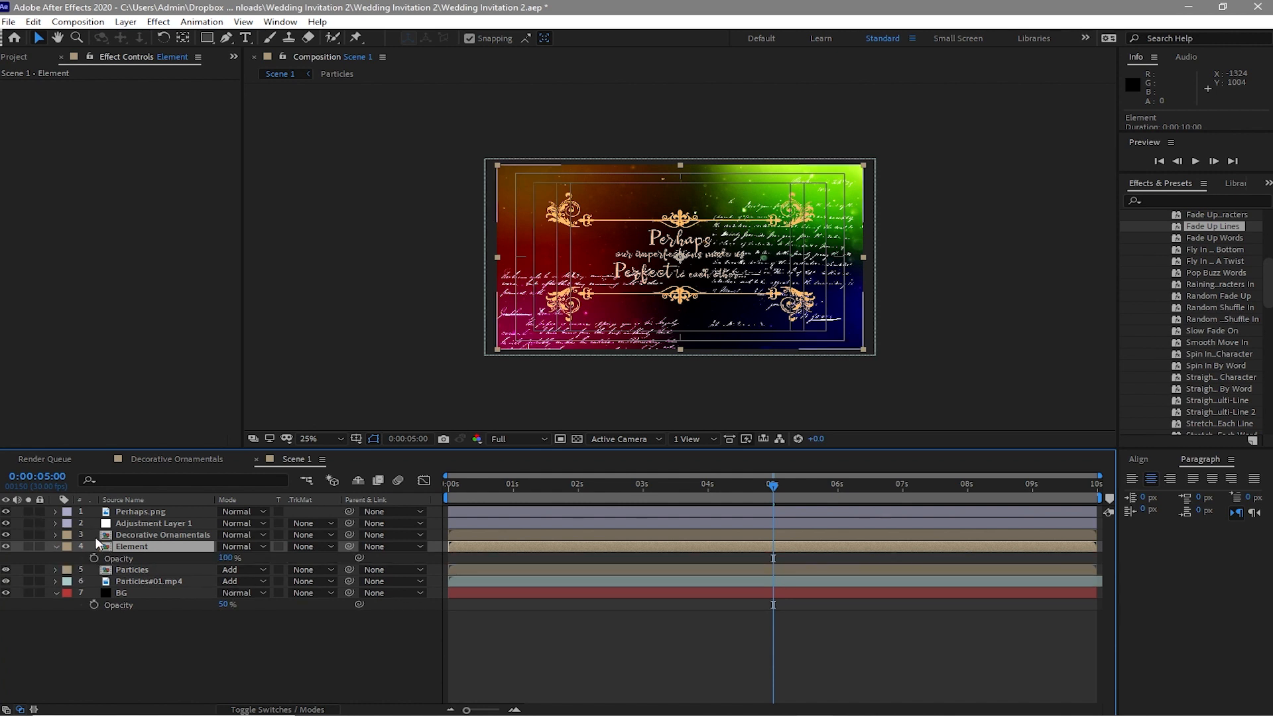
left_click(226, 558)
type("20")
Step: Lower the upper midpoint of the adjustment layer's RGB curve below the diagonal, and collapse the Element and BG layer properties
left_click(154, 523)
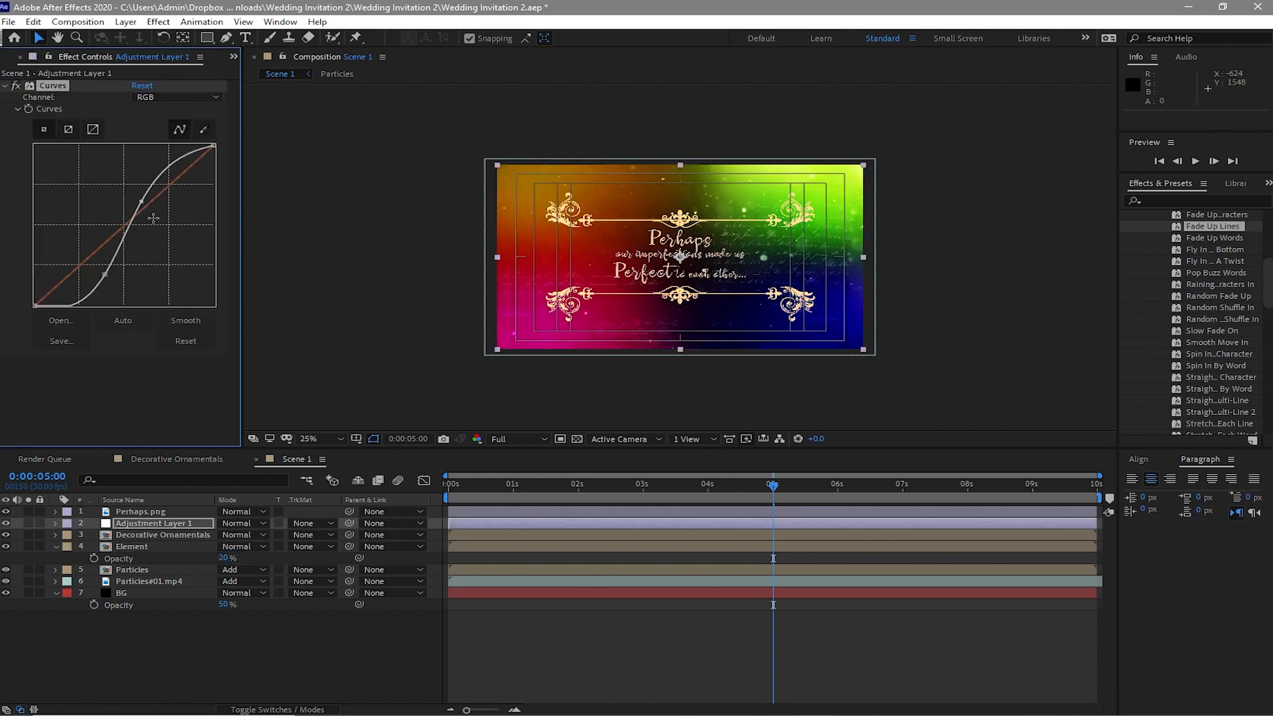
left_click_drag(142, 207, 160, 219)
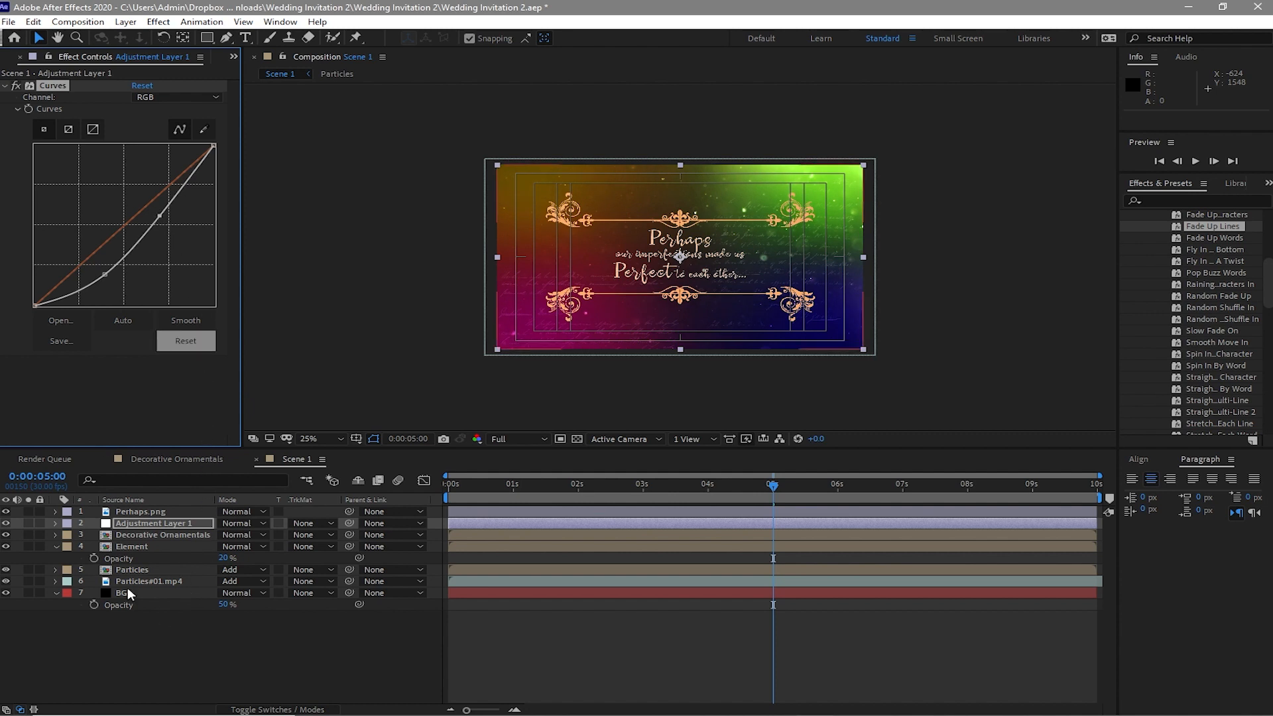
left_click(56, 546)
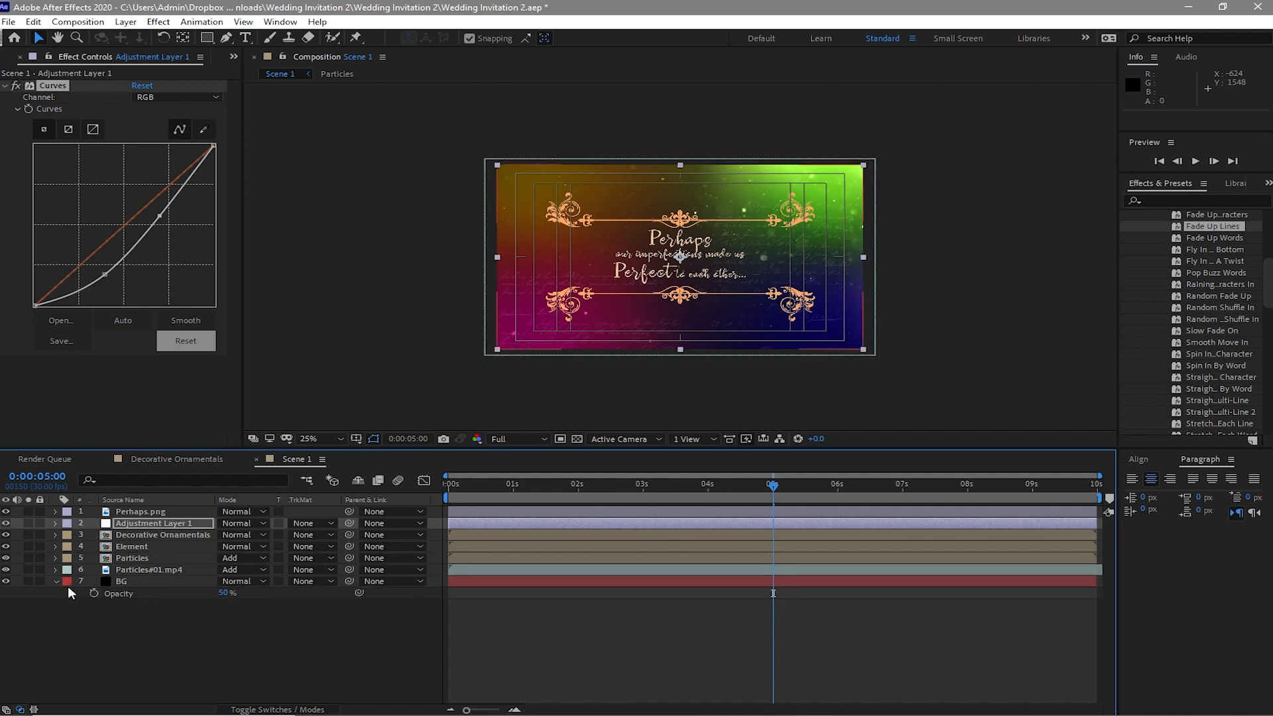
left_click(55, 580)
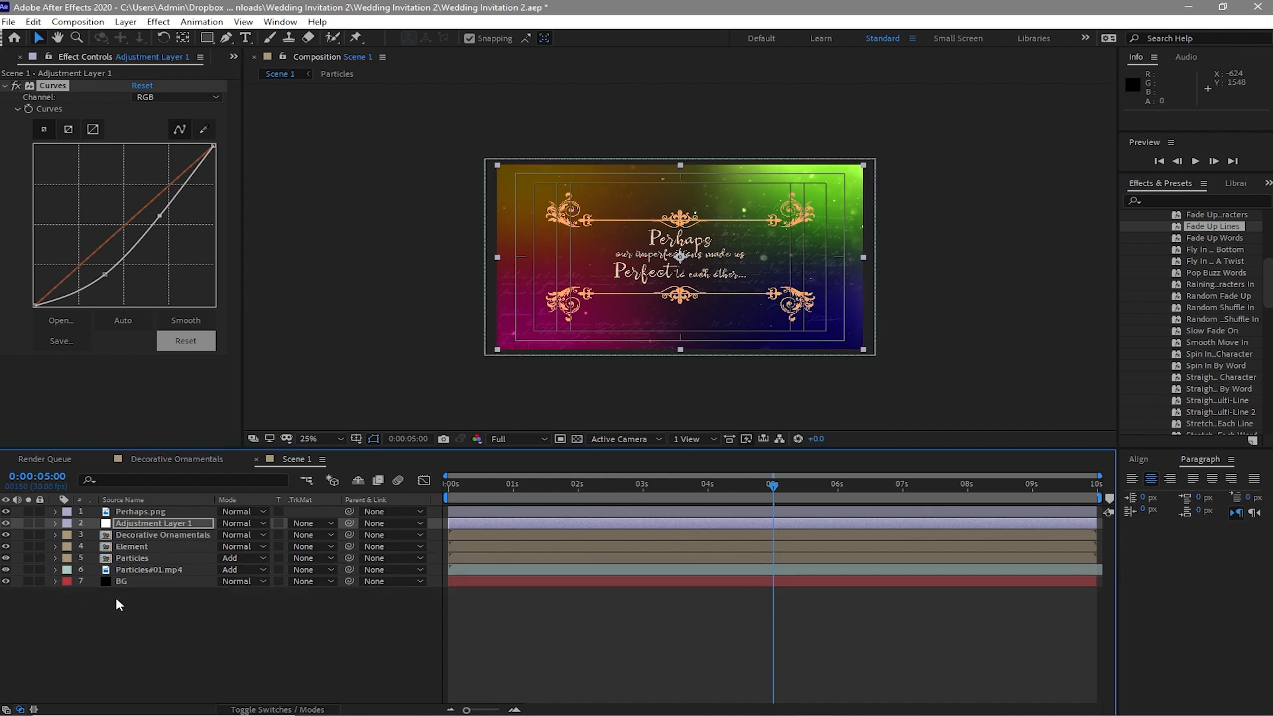
Step: Preview the Scene 1 animation from the first frame at Full resolution
left_click_drag(769, 487, 372, 514)
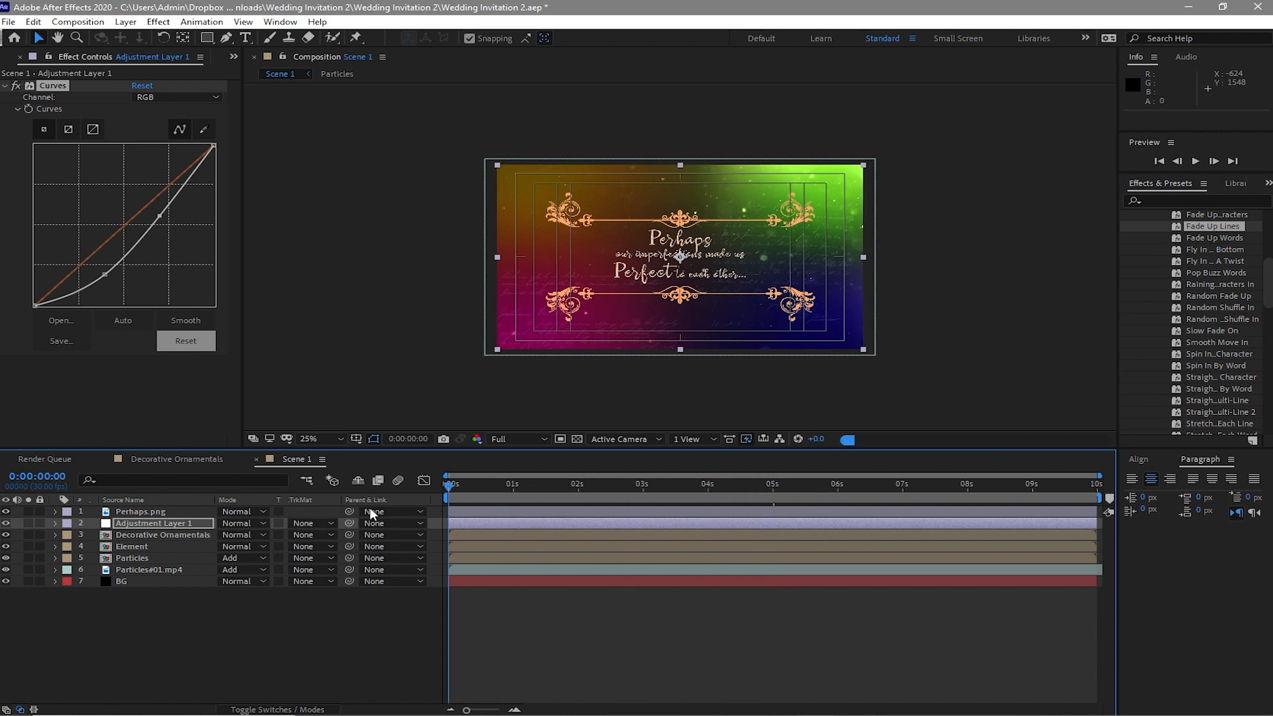
left_click(541, 442)
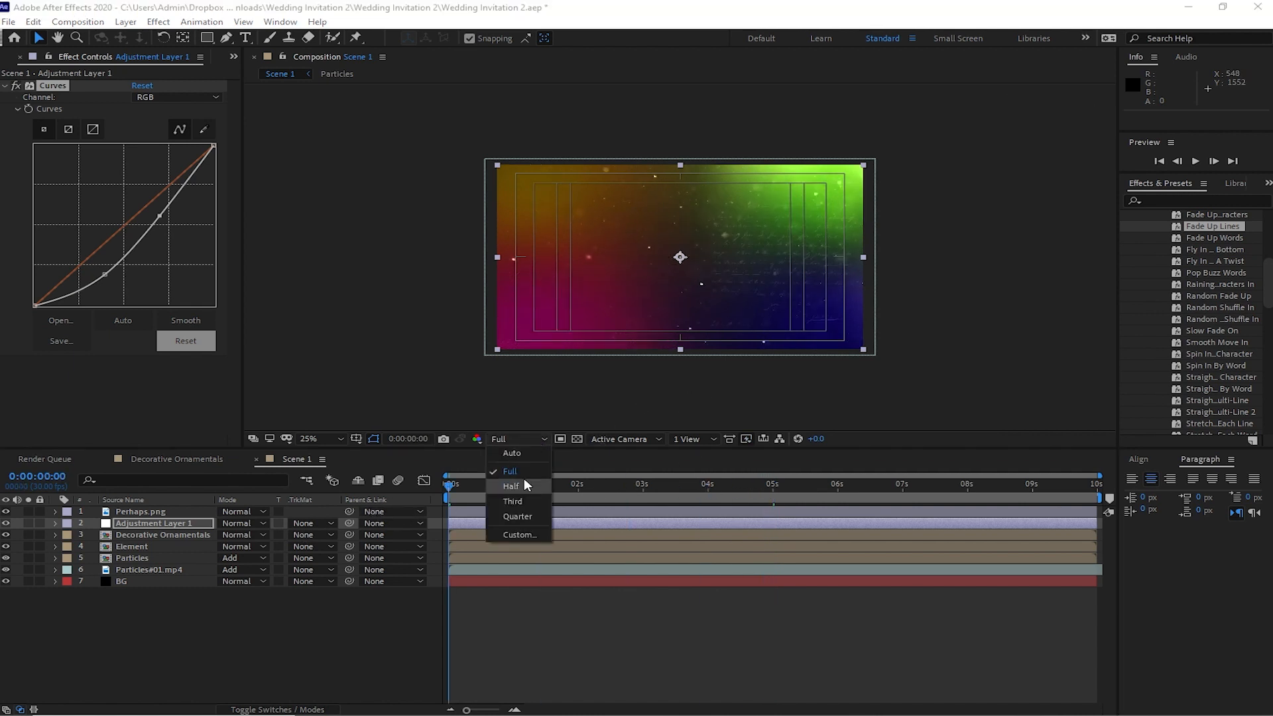
left_click(526, 473)
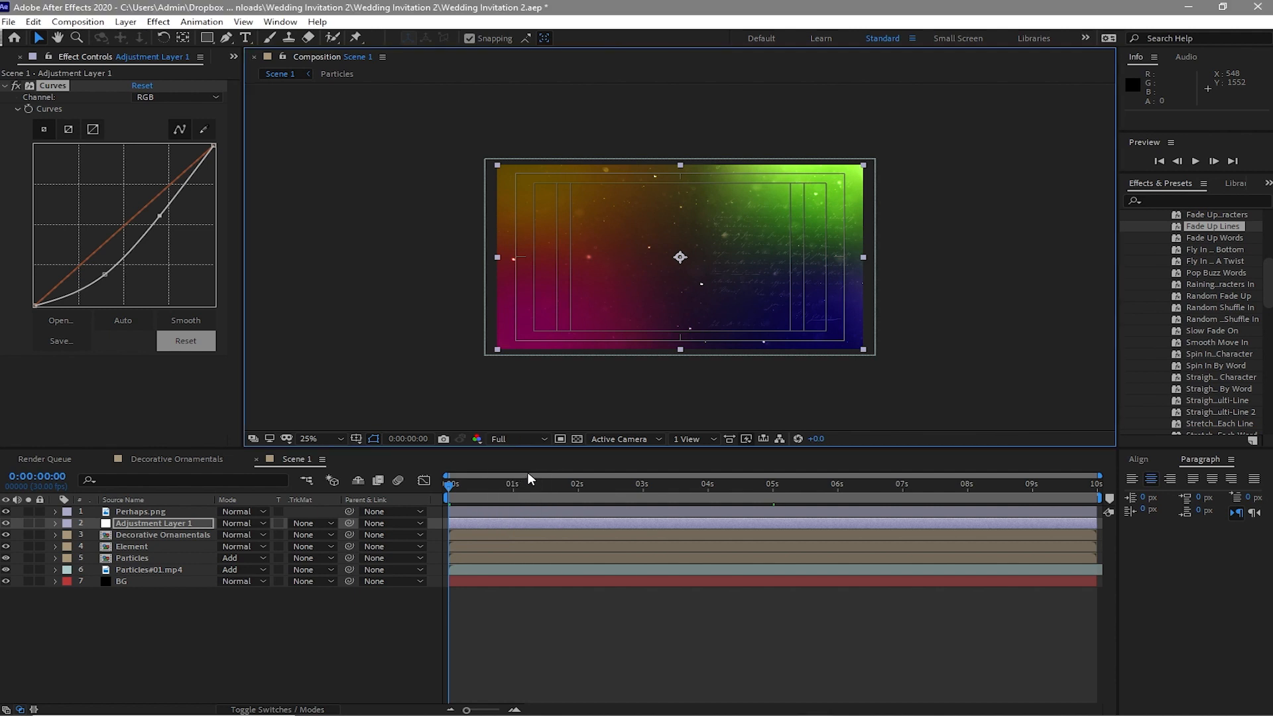
left_click(1194, 162)
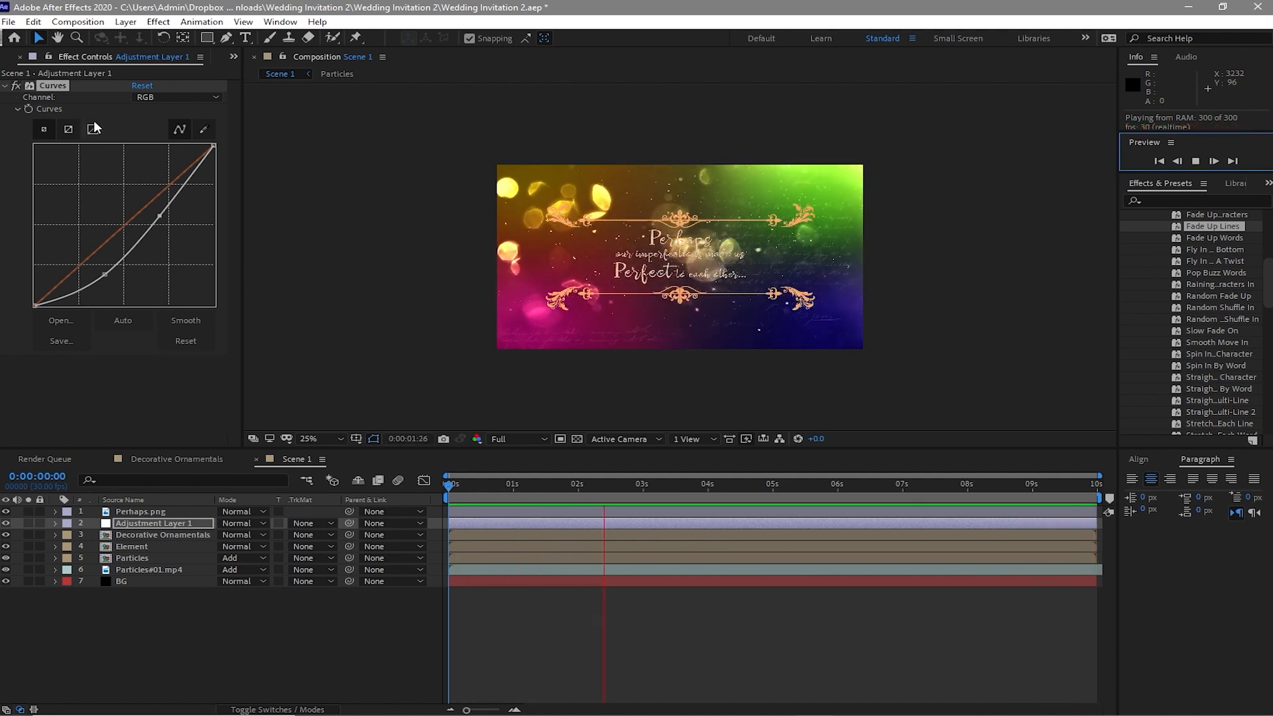
Step: Create a new folder named Scene 1 in the project
left_click(233, 55)
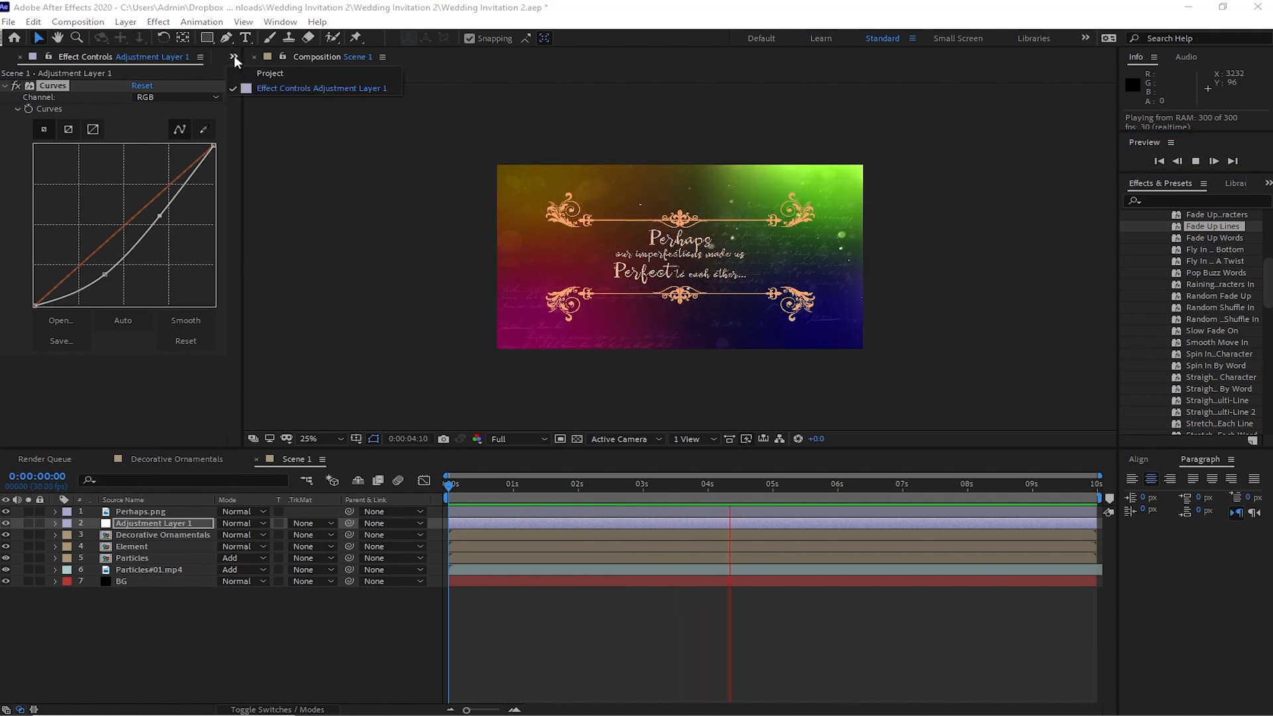
left_click(252, 74)
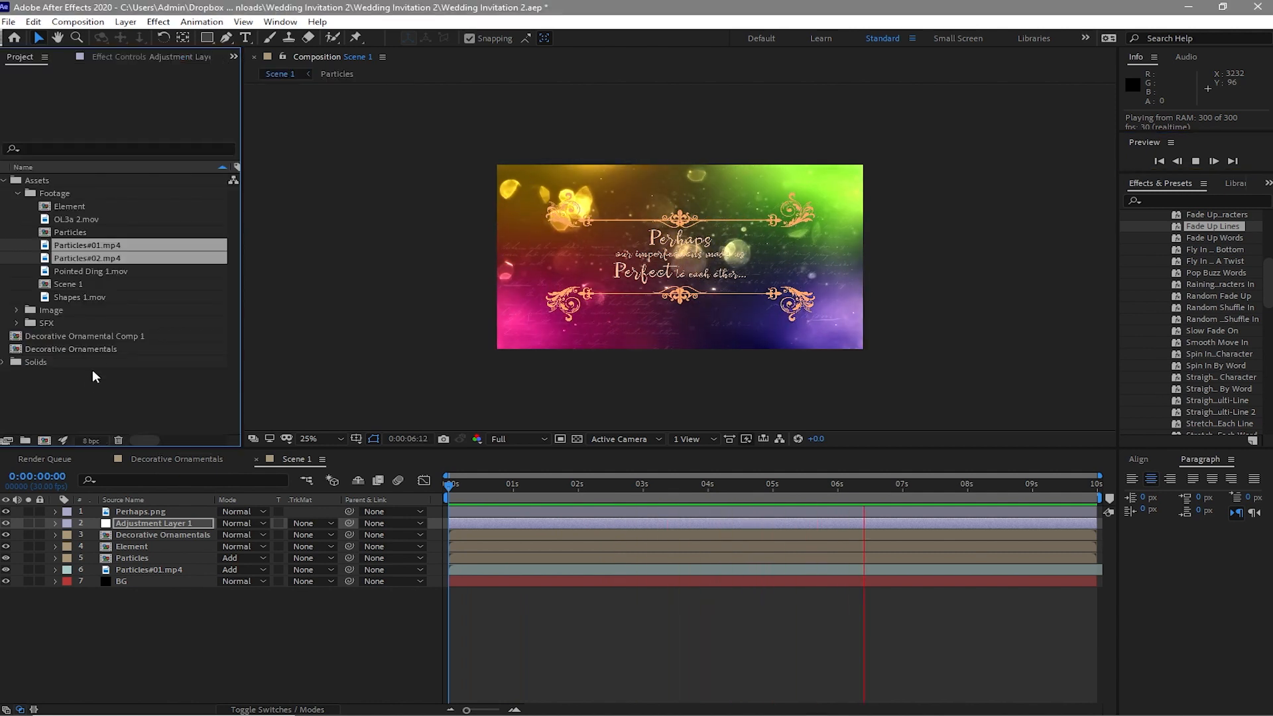
left_click(93, 407)
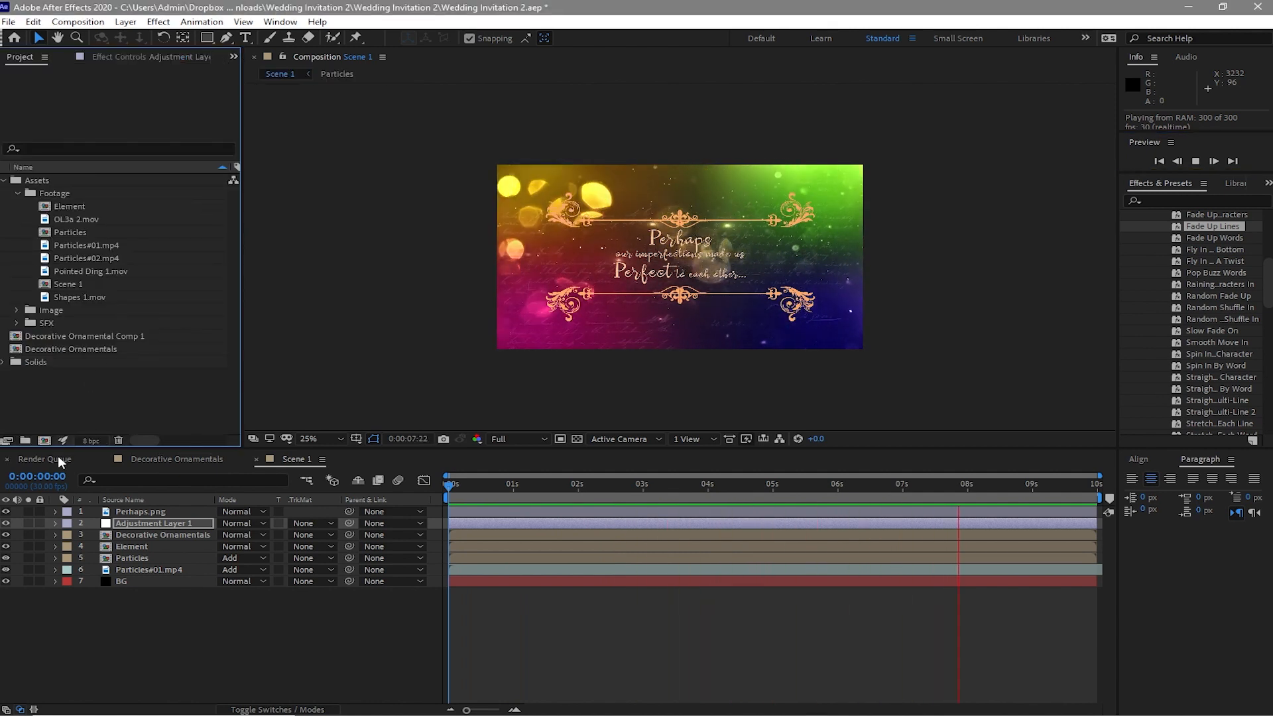
left_click(26, 441)
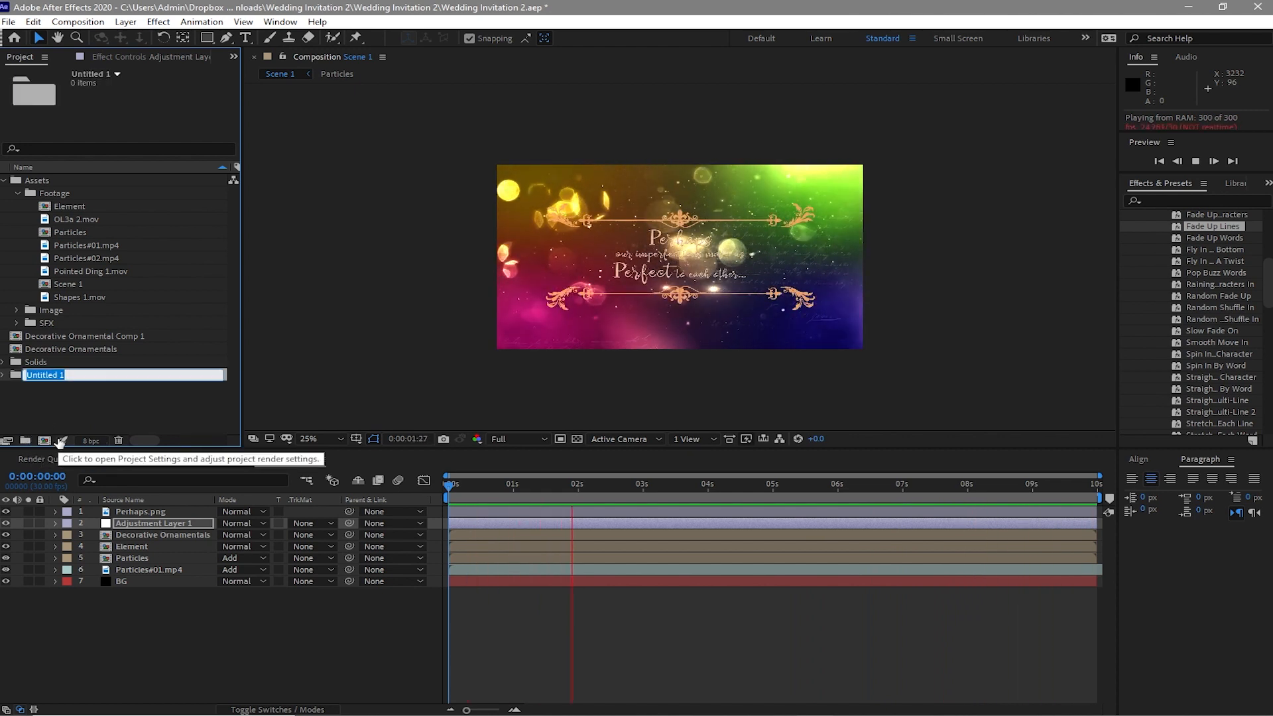
type("Scene")
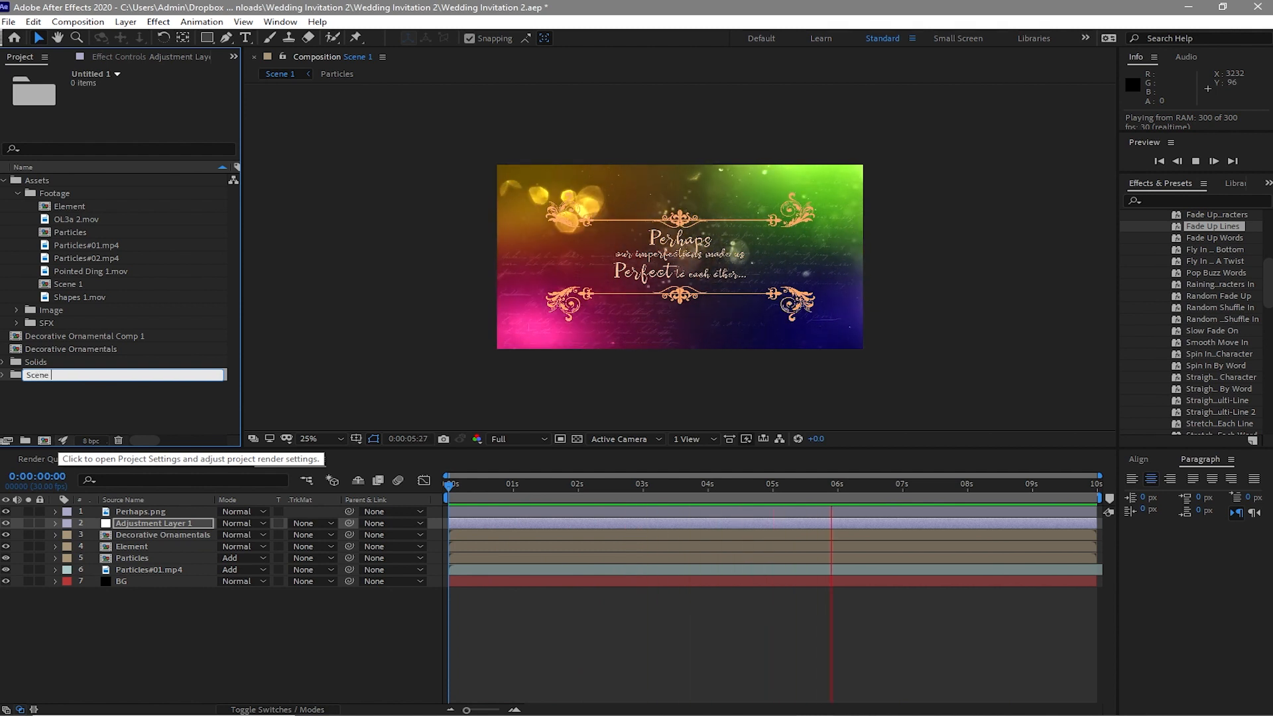
type(" 1")
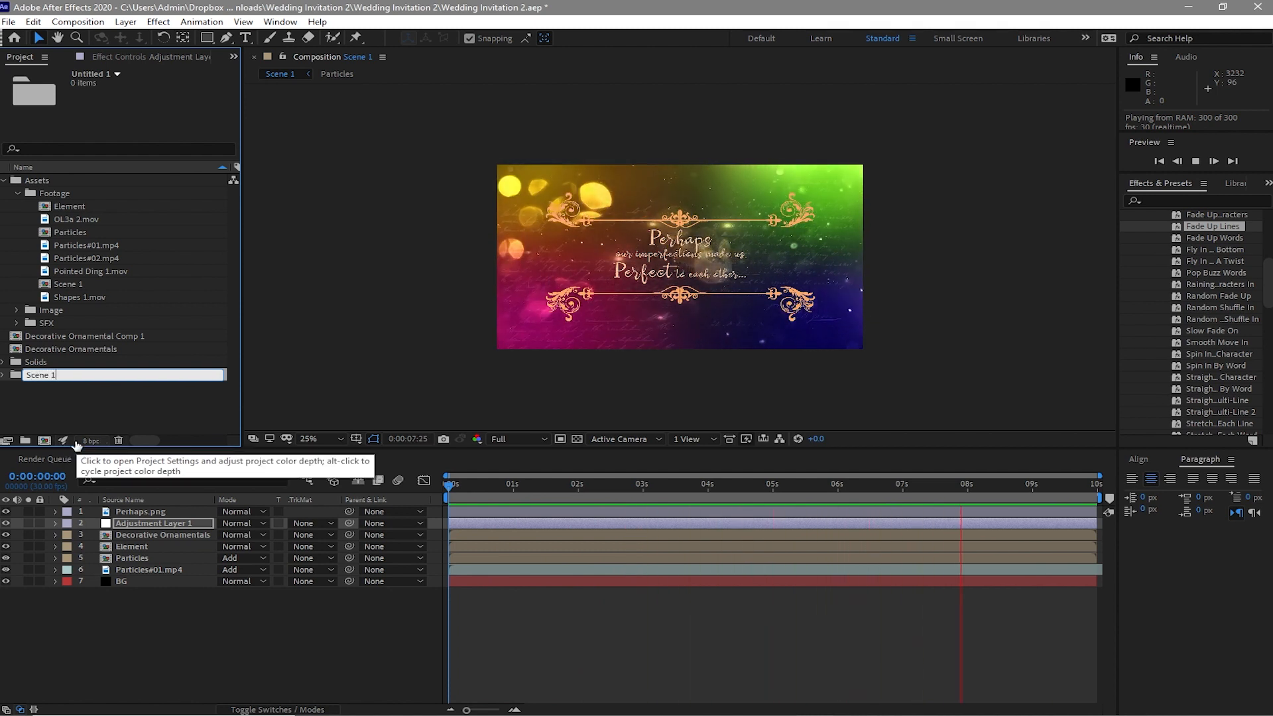
left_click(86, 409)
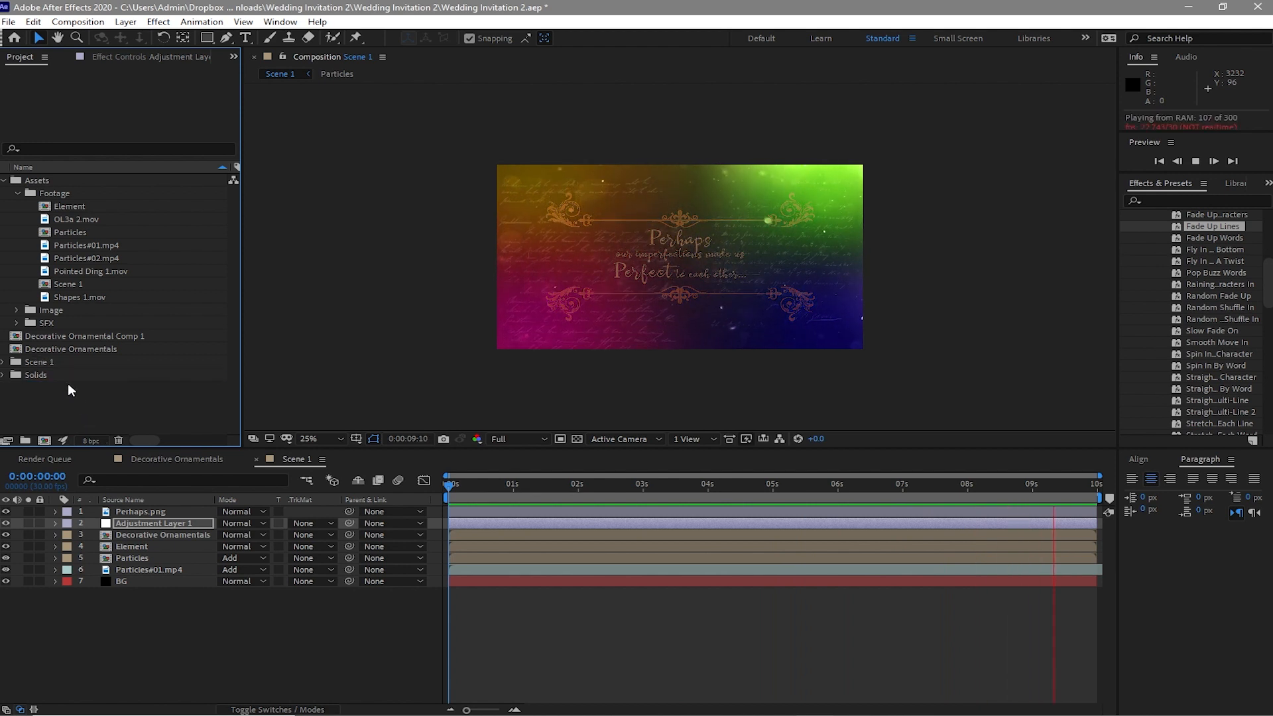
Step: Move the Scene 1, Decorative Ornamental Comp 1, Decorative Ornamentals, Particles and Element compositions into the Scene 1 folder
left_click_drag(57, 284, 78, 362)
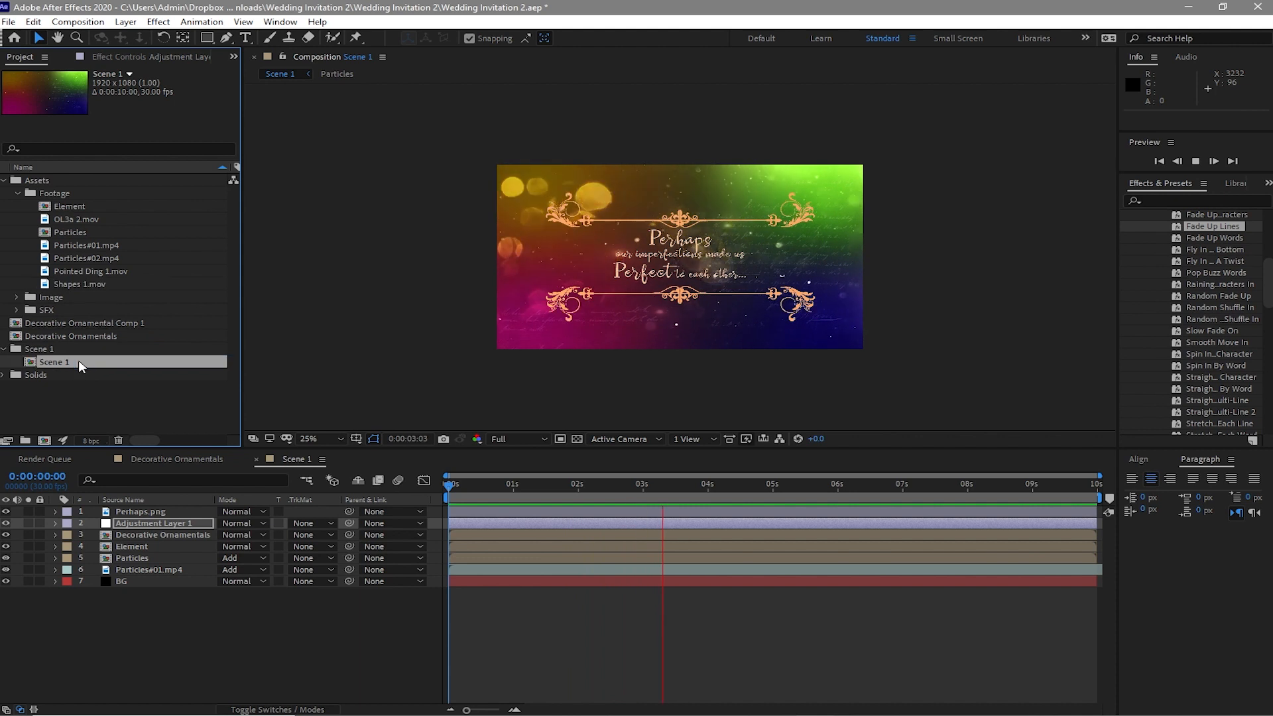
left_click(30, 323)
left_click(26, 331, "shift")
left_click_drag(26, 331, 38, 348)
left_click_drag(53, 227, 67, 329)
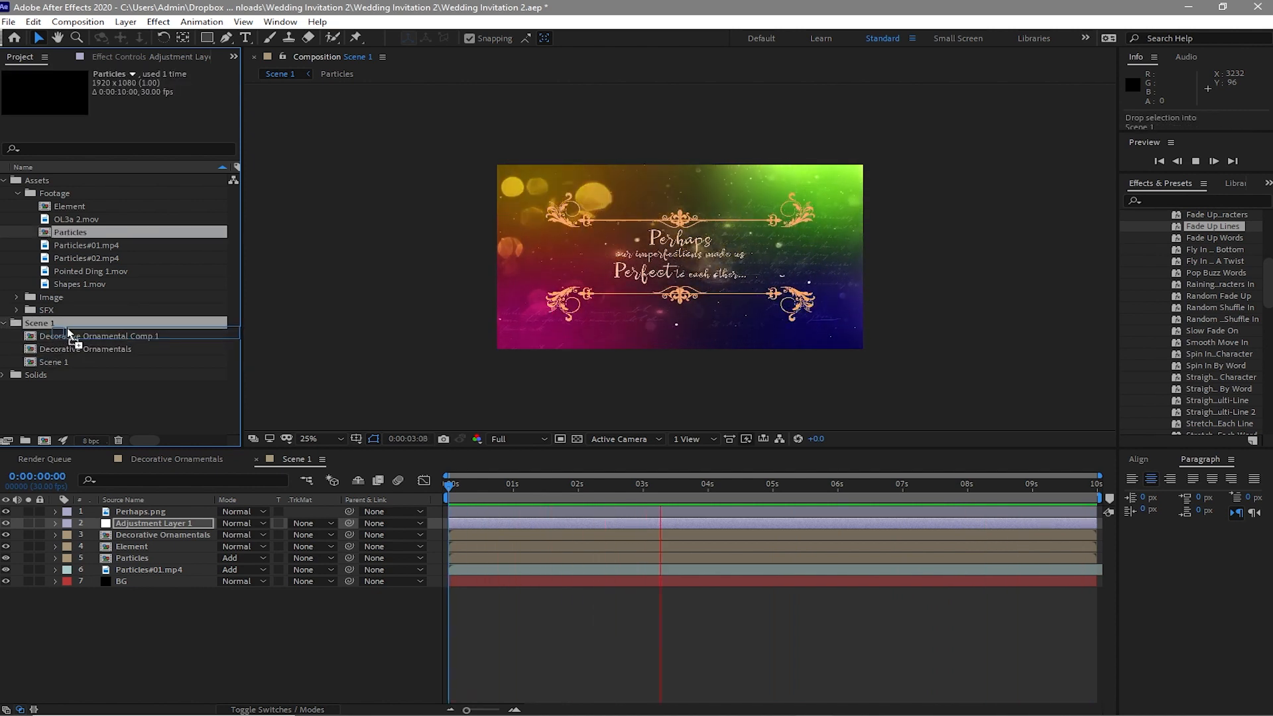
left_click_drag(69, 208, 74, 305)
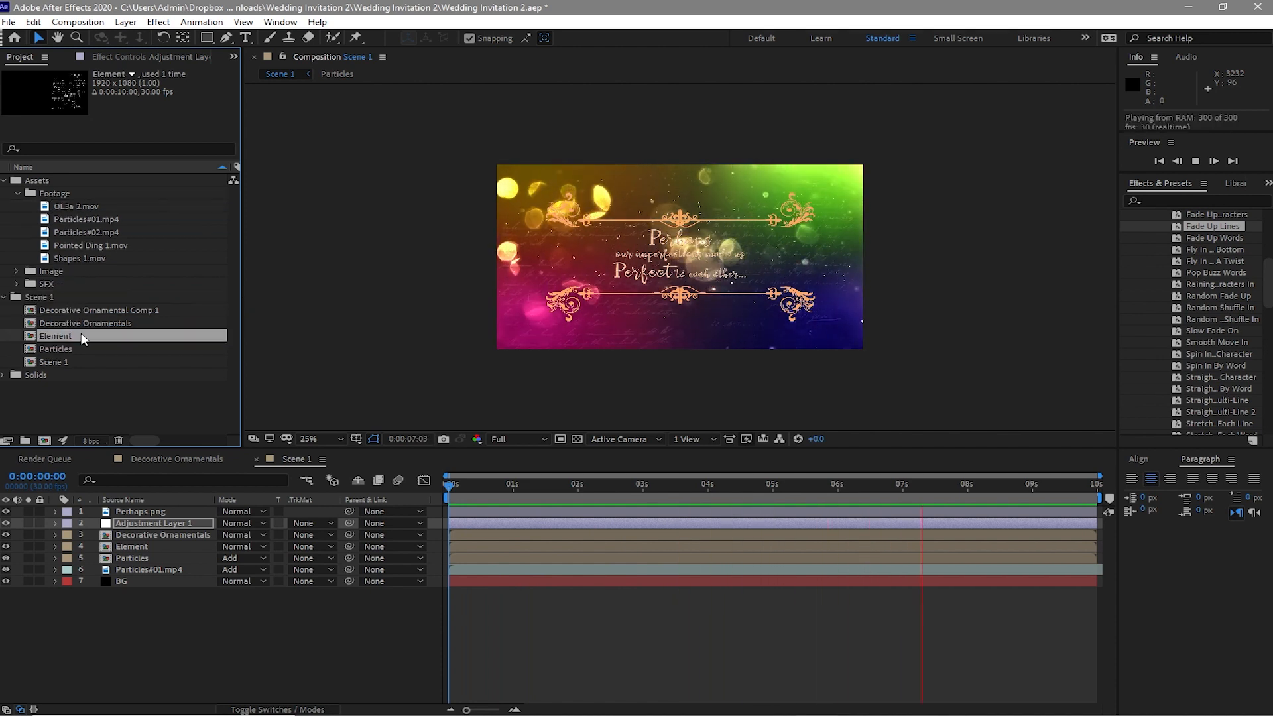
left_click(99, 400)
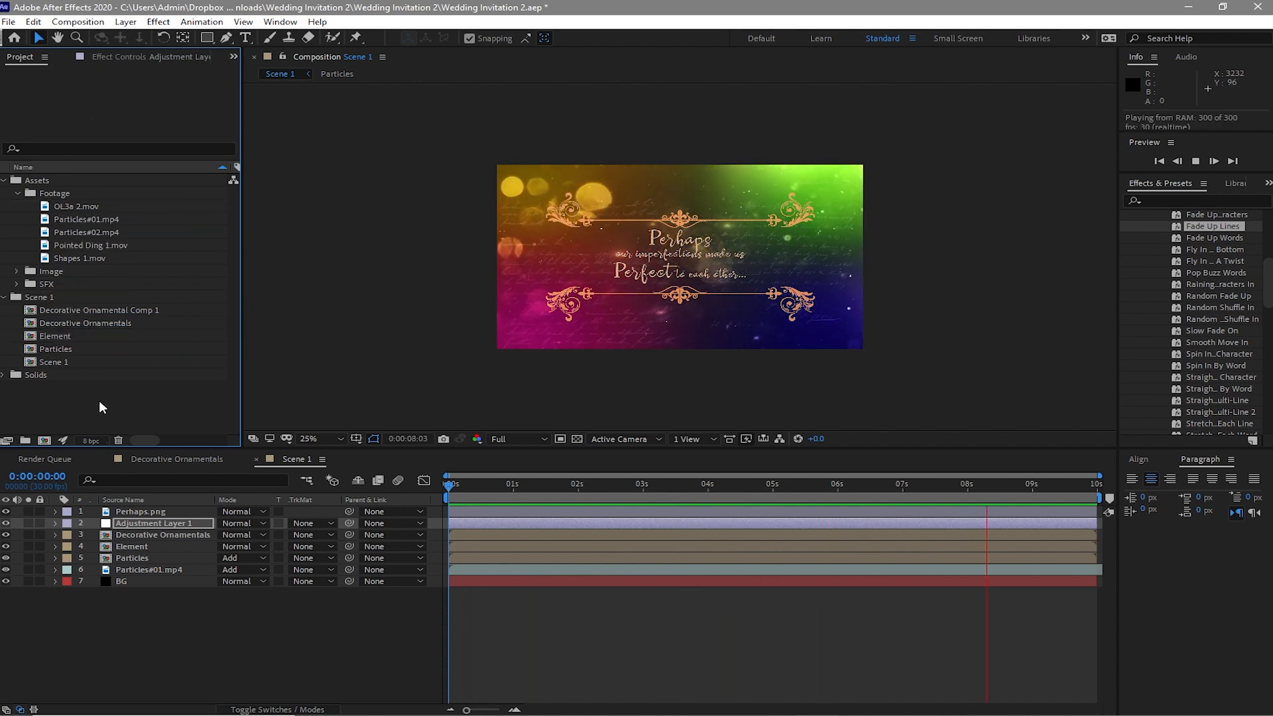
Step: Collapse the Footage and Assets folders and create a new project folder named Scene 2
left_click(15, 193)
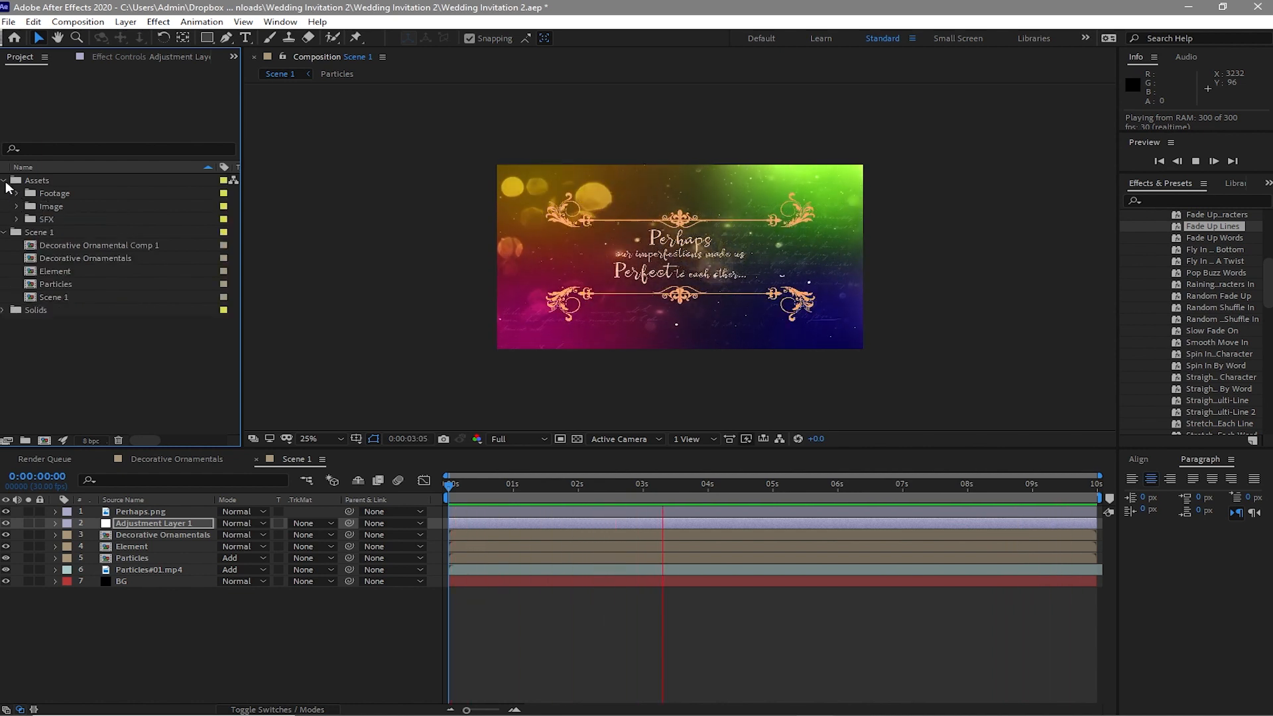
left_click(4, 180)
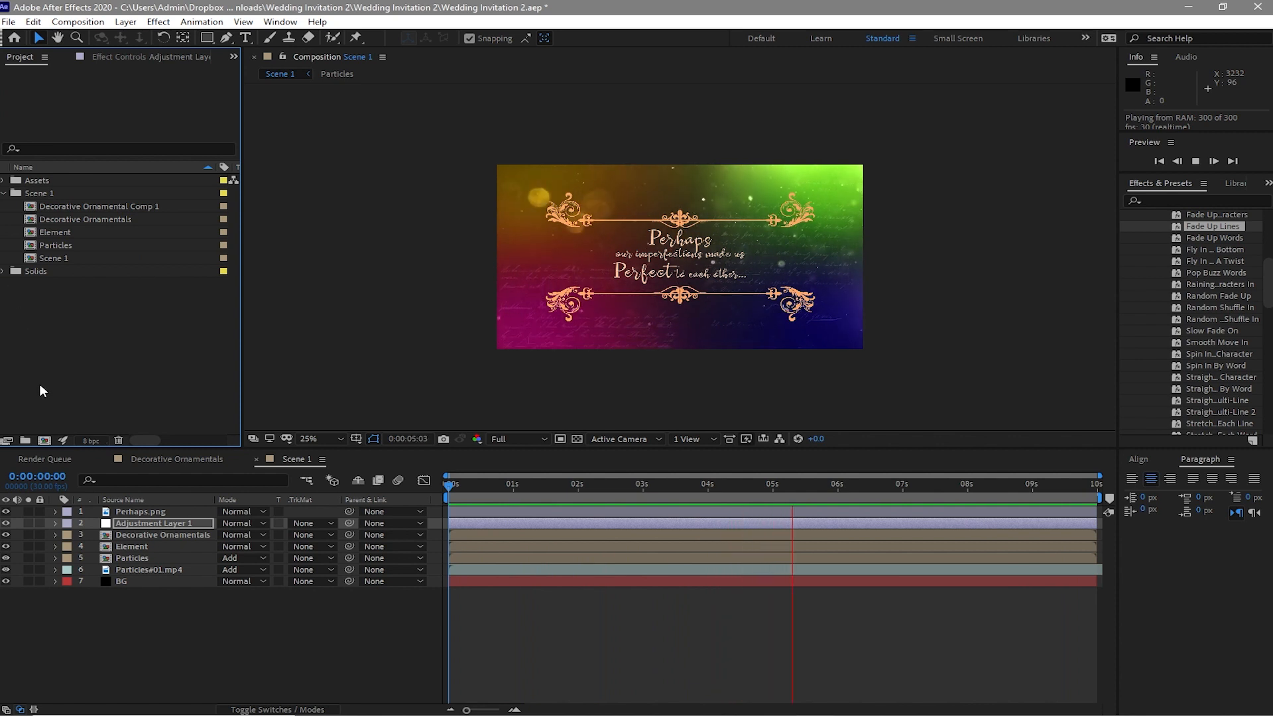
left_click(25, 441)
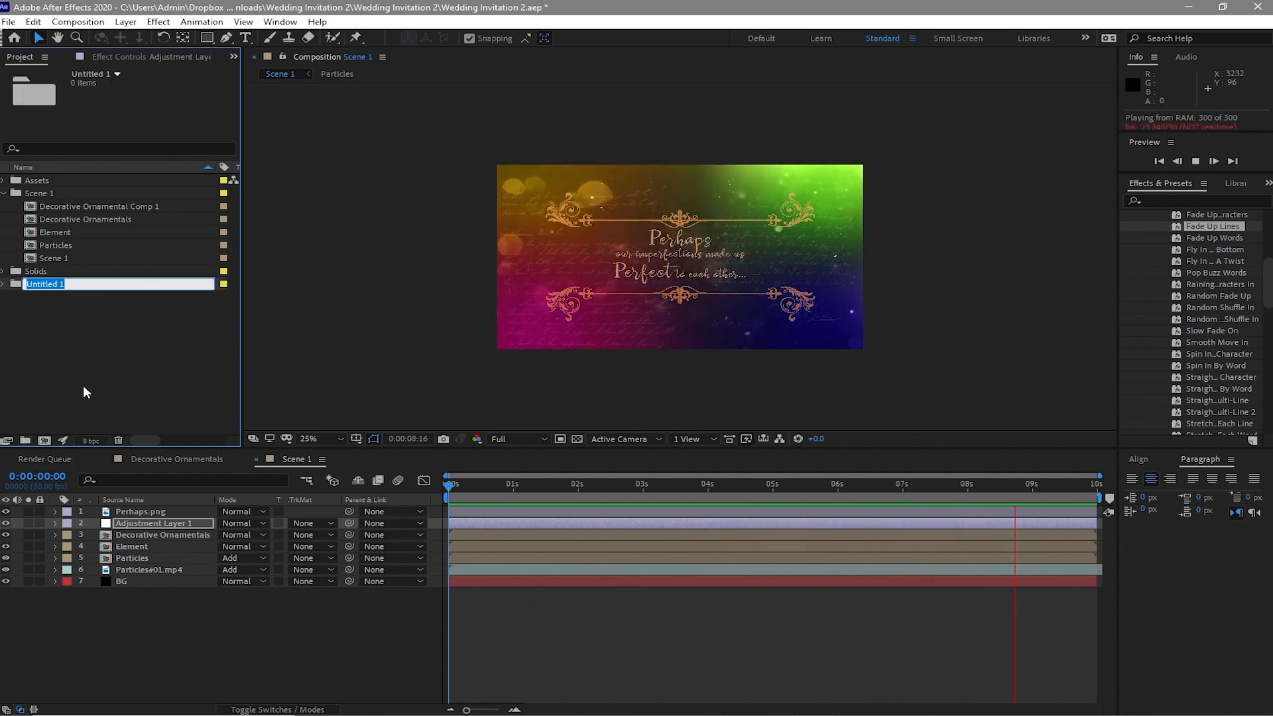
type("S")
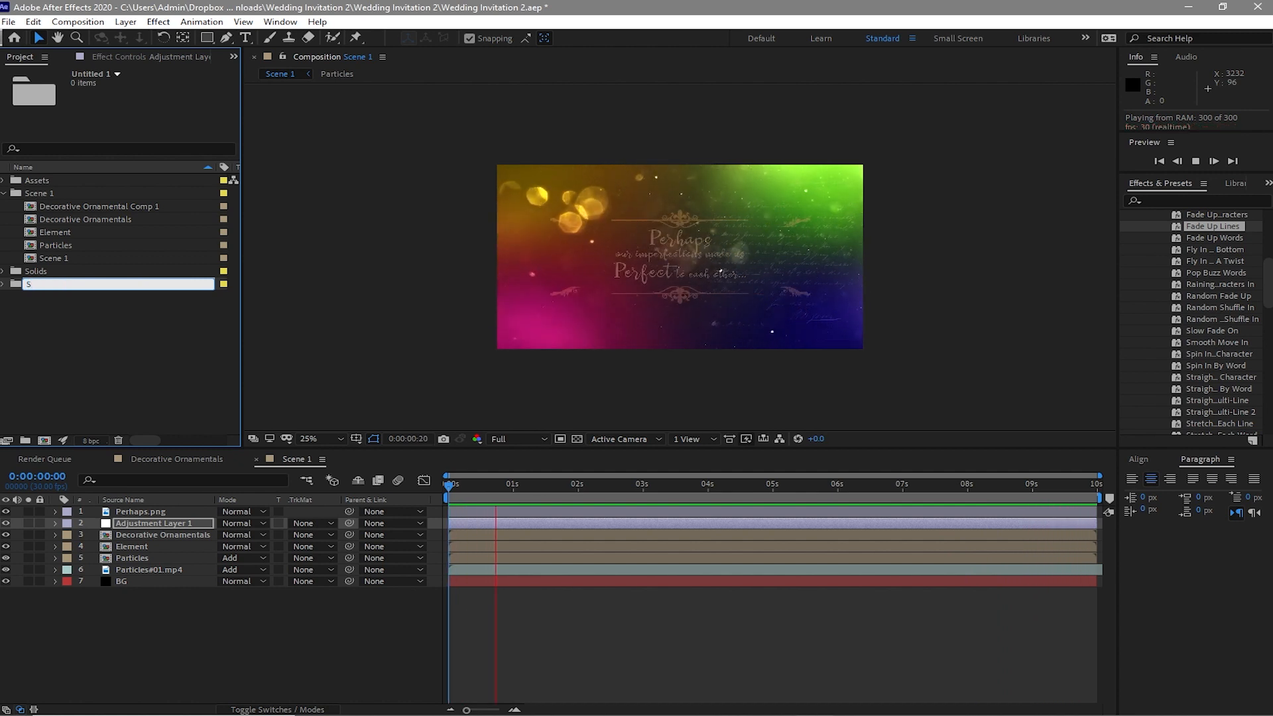
type("cene")
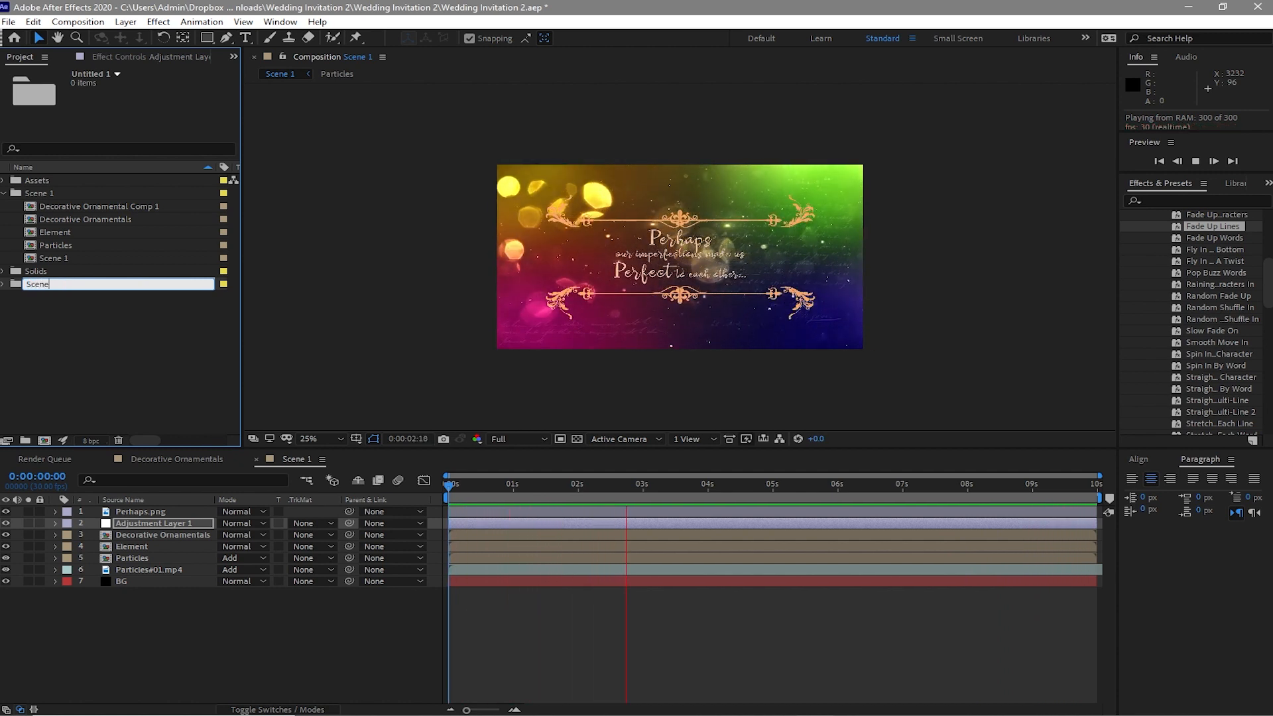
type(" 2")
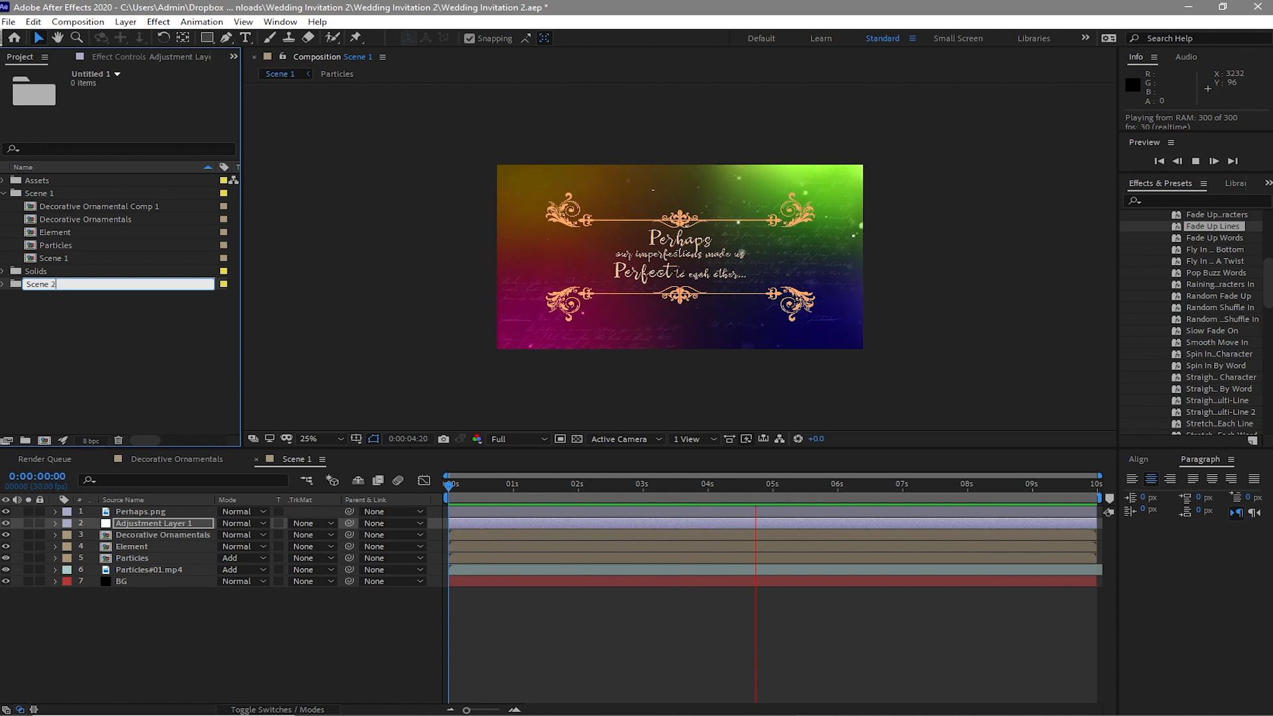
Step: Stop the preview, duplicate all five compositions in the Scene 1 folder and move the duplicates into the Scene 2 folder
left_click(1196, 162)
left_click_drag(10, 211, 59, 259)
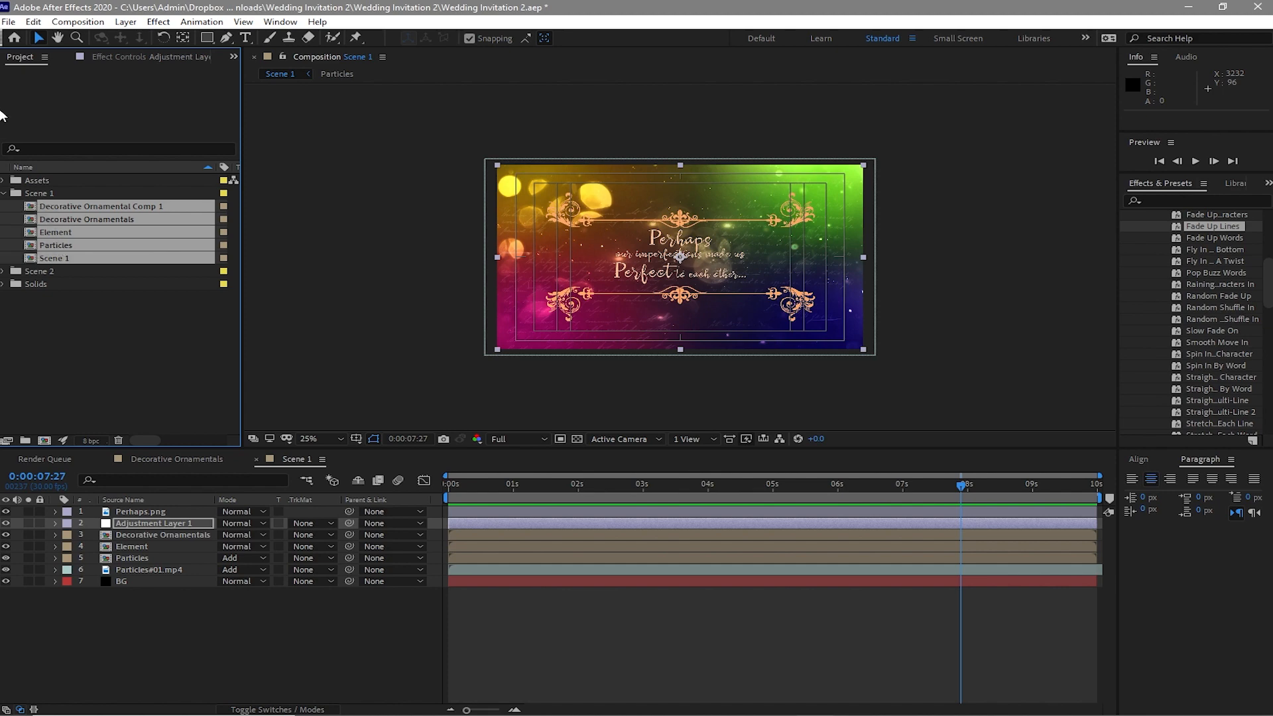
left_click(32, 23)
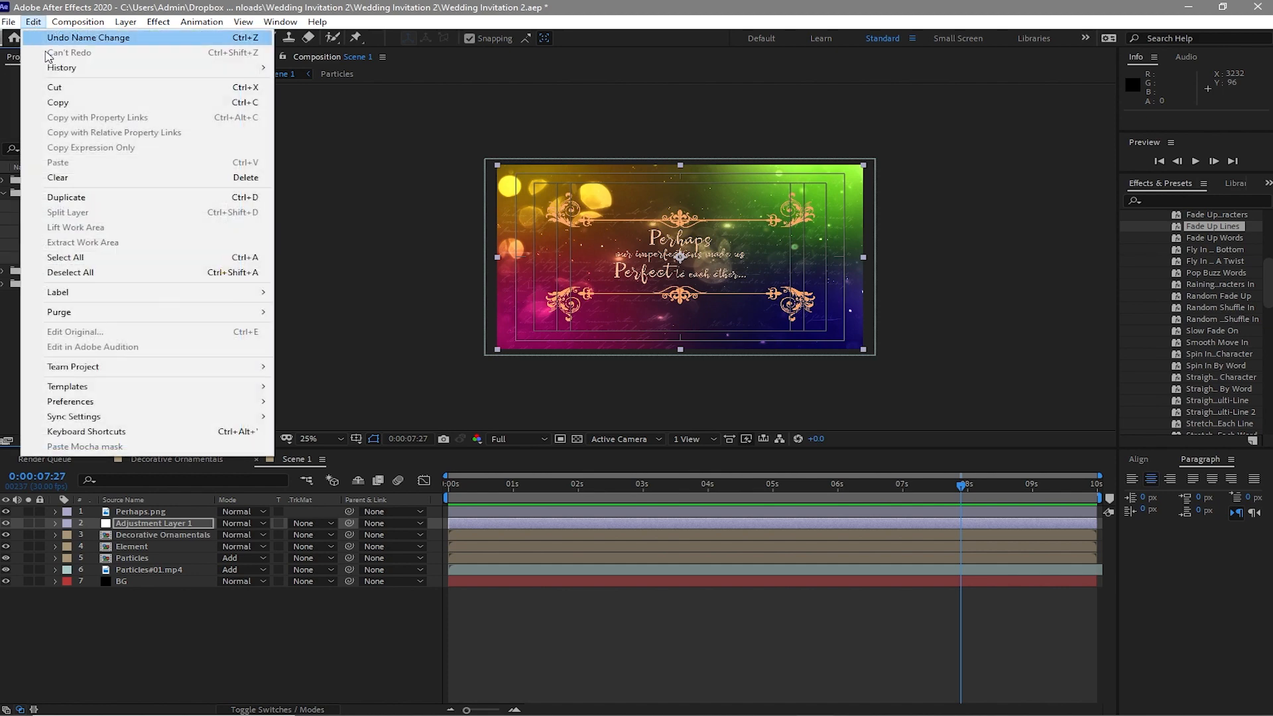
left_click(100, 197)
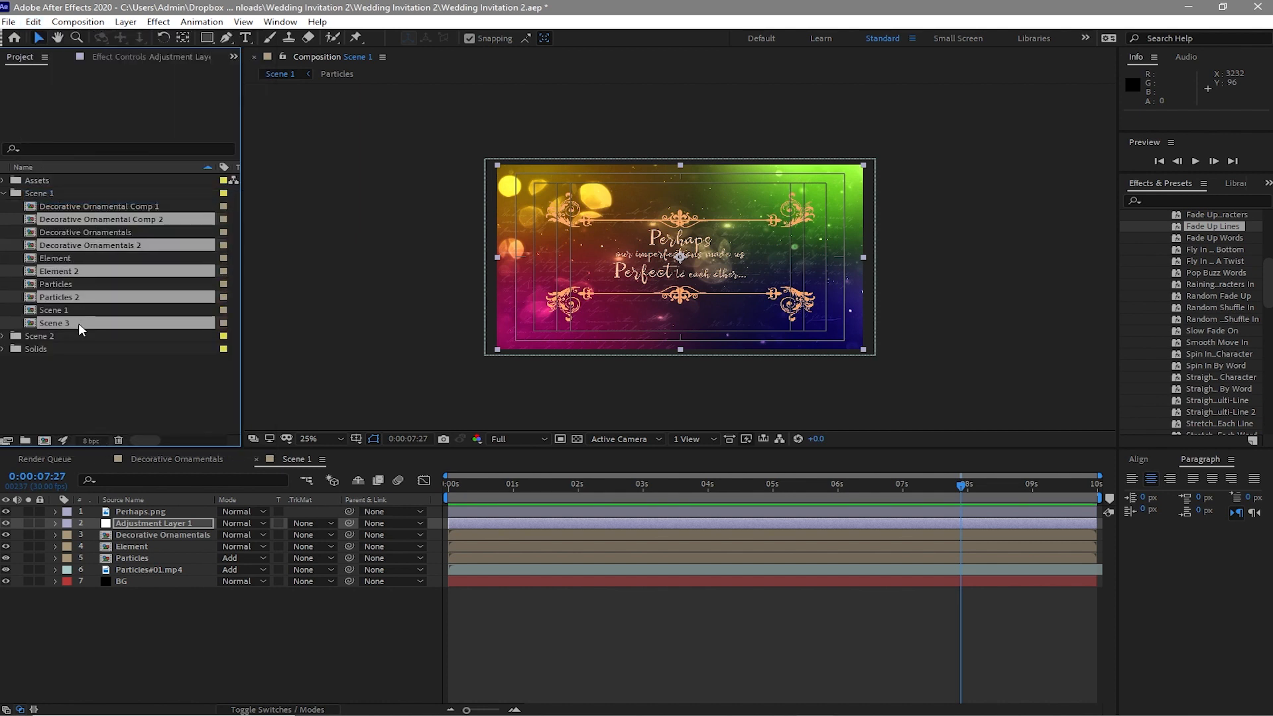
left_click_drag(78, 323, 81, 334)
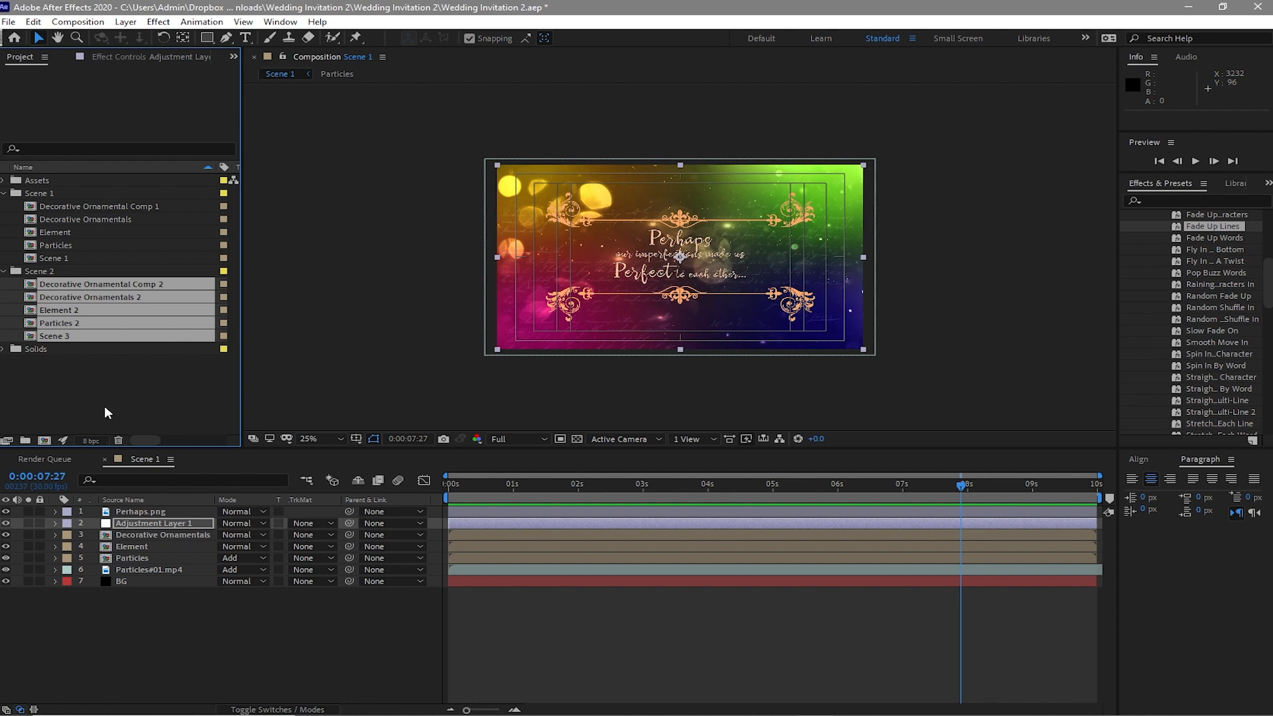
Step: Open all five compositions in the Scene 2 folder, close Particles 2 and switch to Element 2
double_click(30, 284)
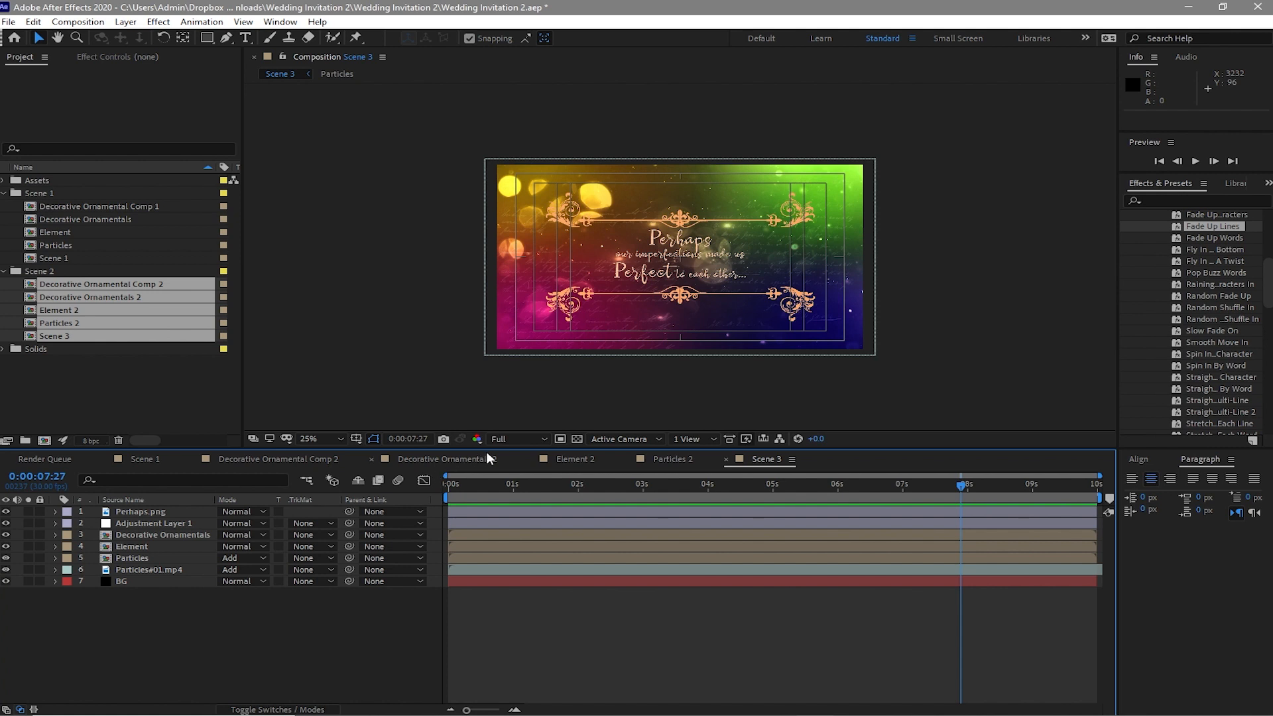
left_click(627, 459)
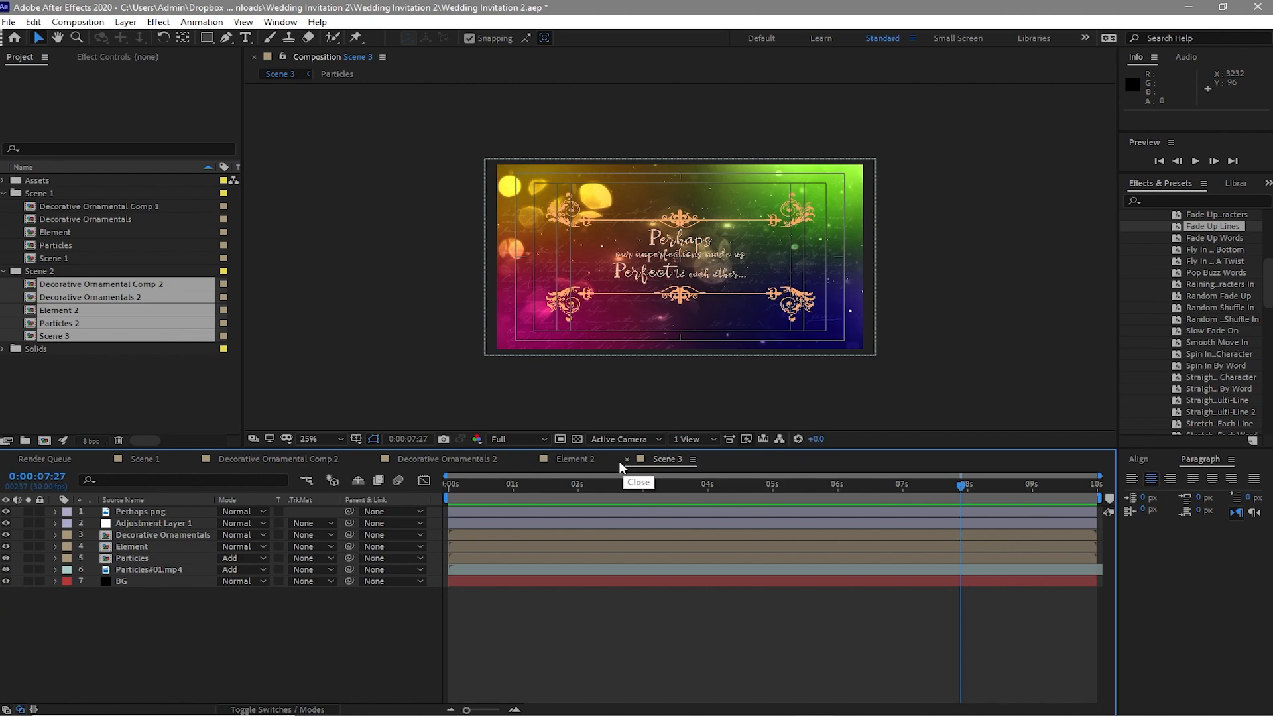
left_click(554, 458)
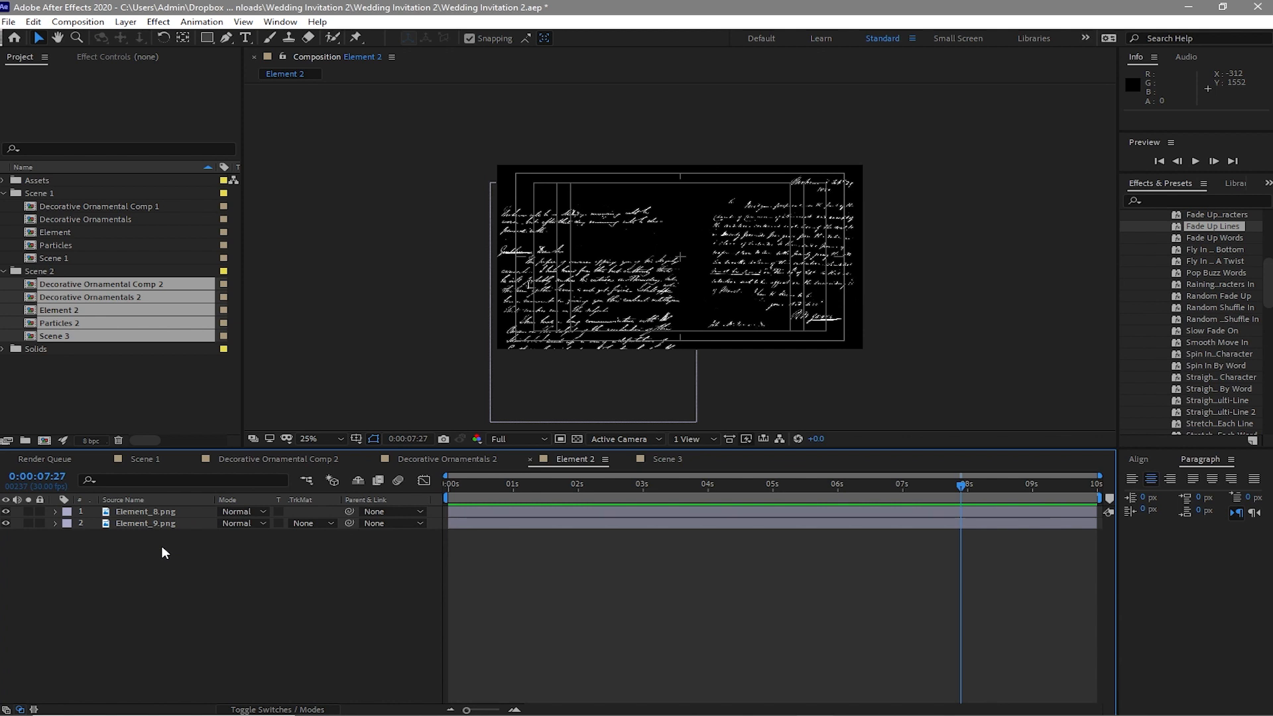
Step: Rotate the Element_8.png layer in Element 2 to 30° and shift its position
left_click(116, 524)
left_click(128, 513, "shift")
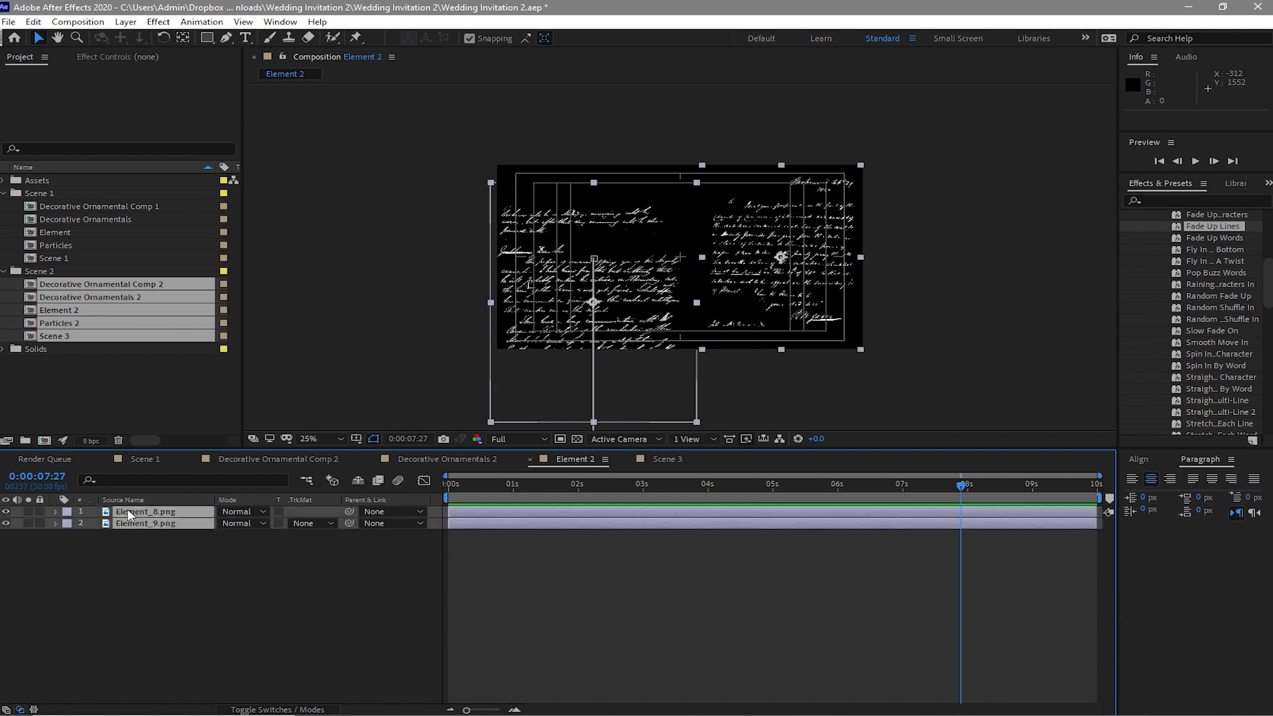
key("p")
key("shift+s")
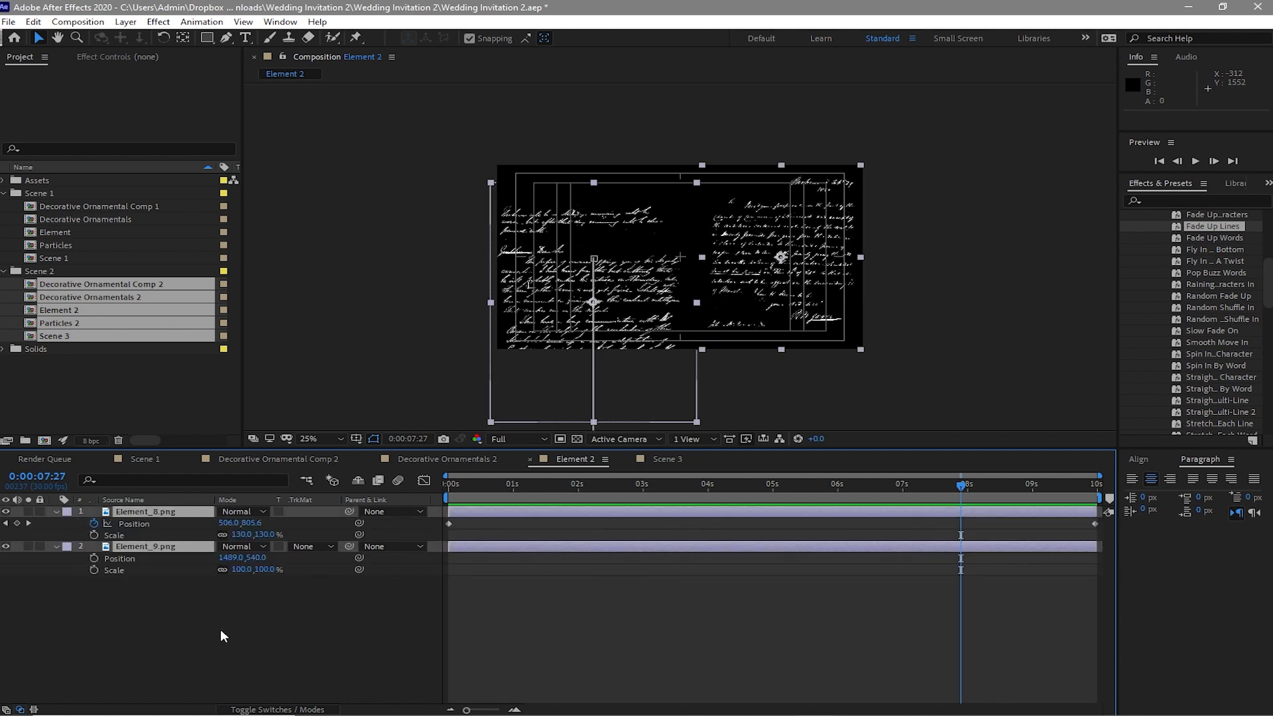
key("r")
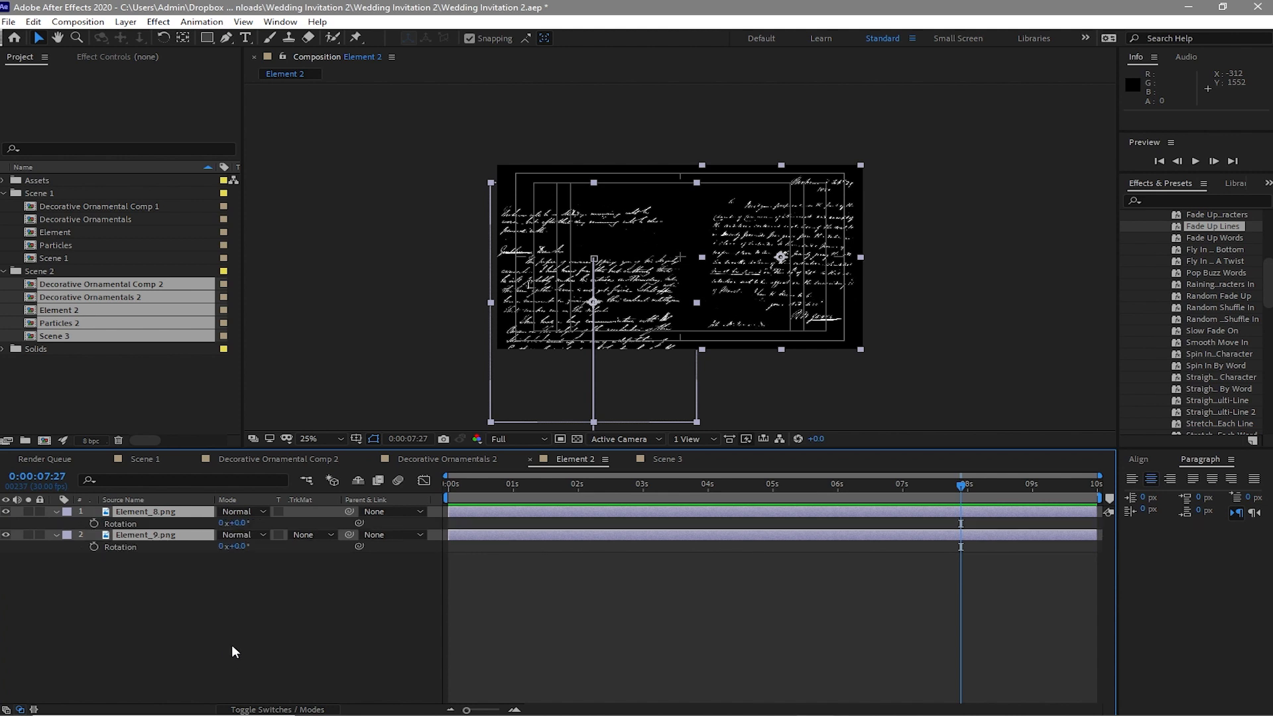
left_click(232, 644)
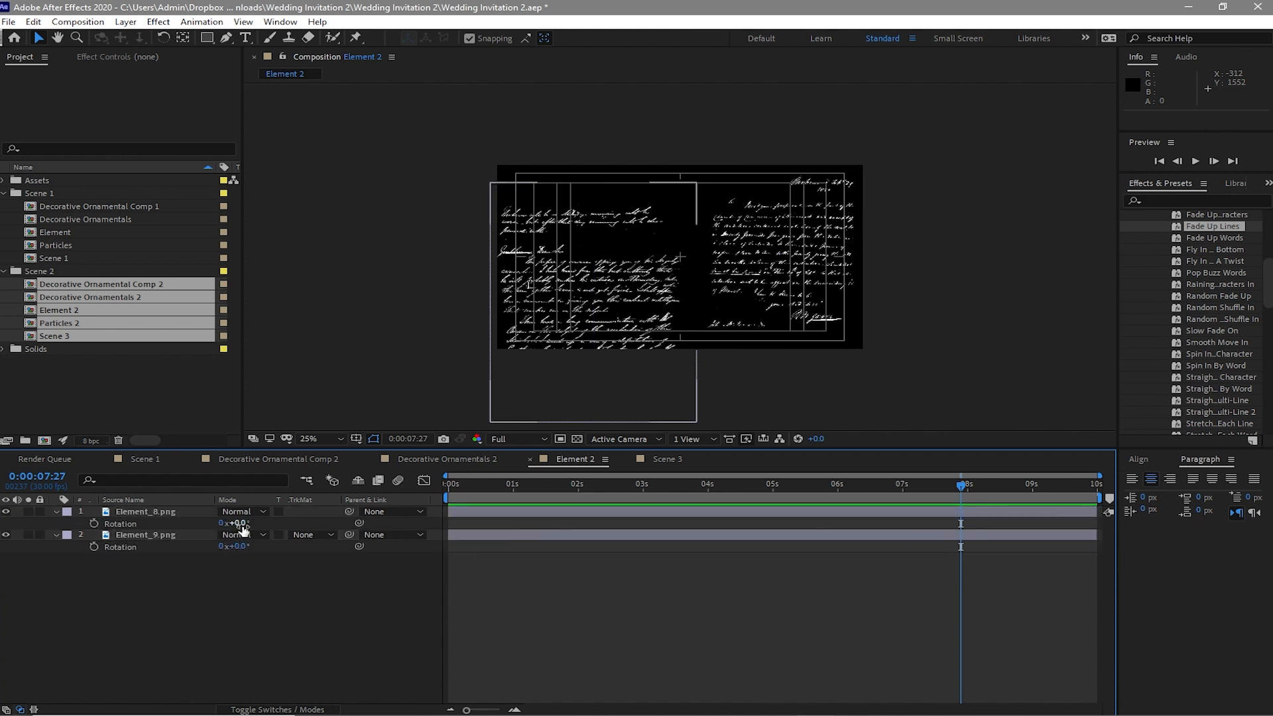
left_click_drag(237, 523, 264, 524)
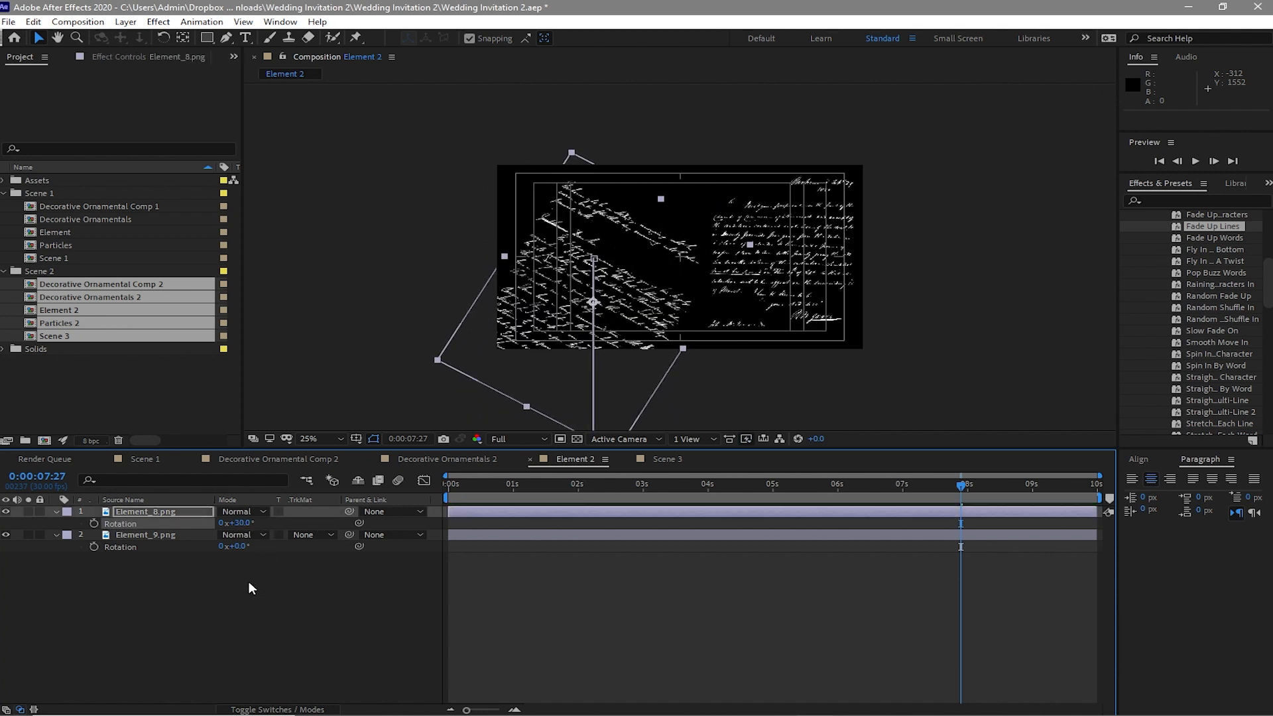
key("p")
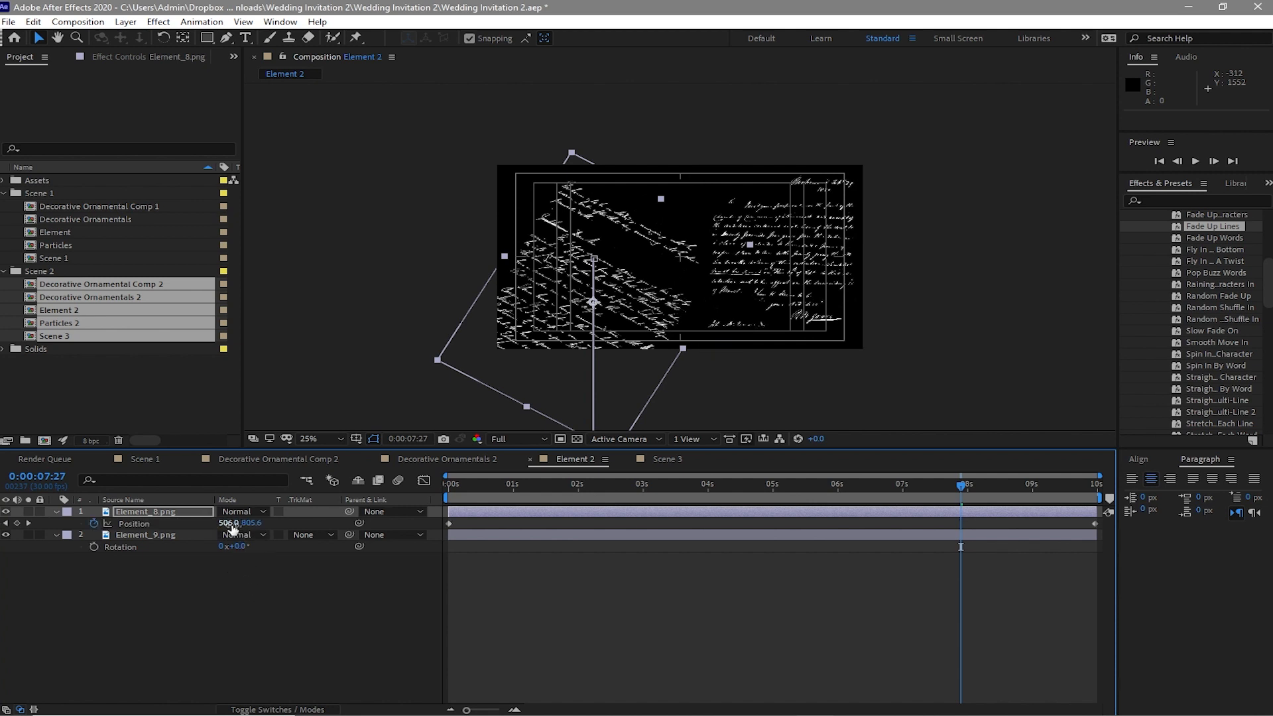
left_click_drag(252, 526, 85, 523)
Step: Delete all three ornament layers from Decorative Ornamental Comp 2
left_click(437, 459)
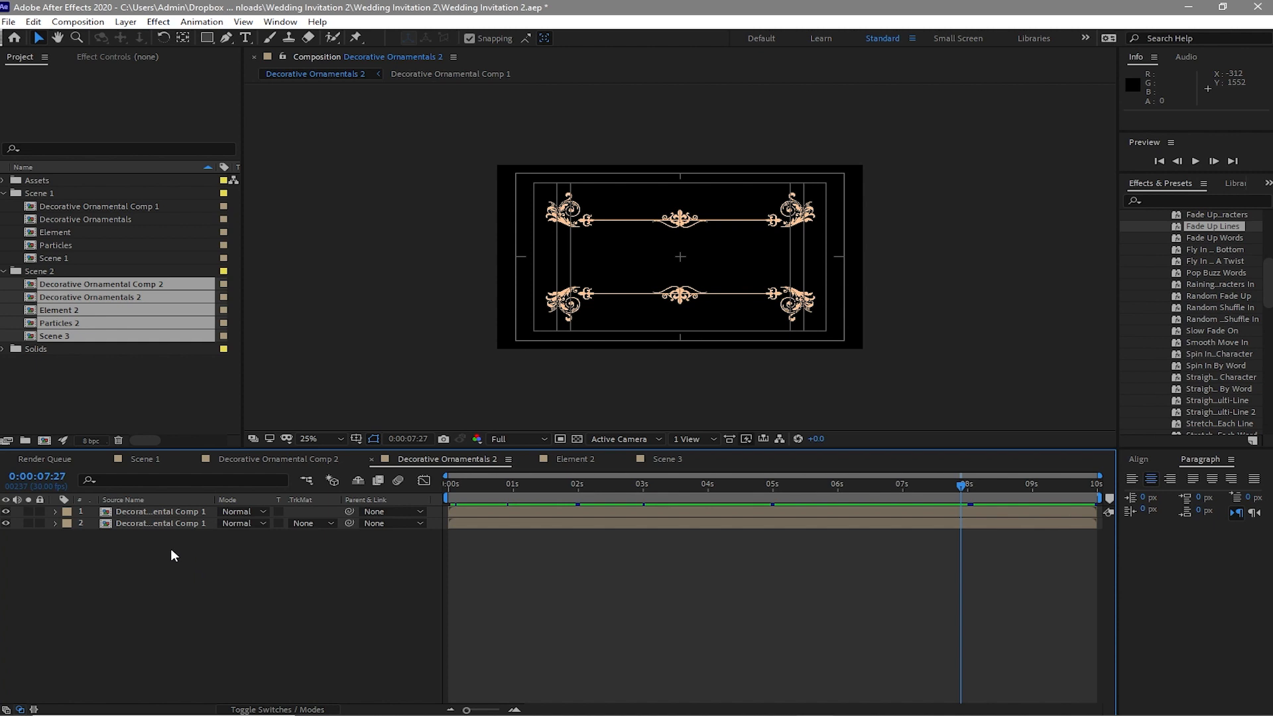
left_click(292, 459)
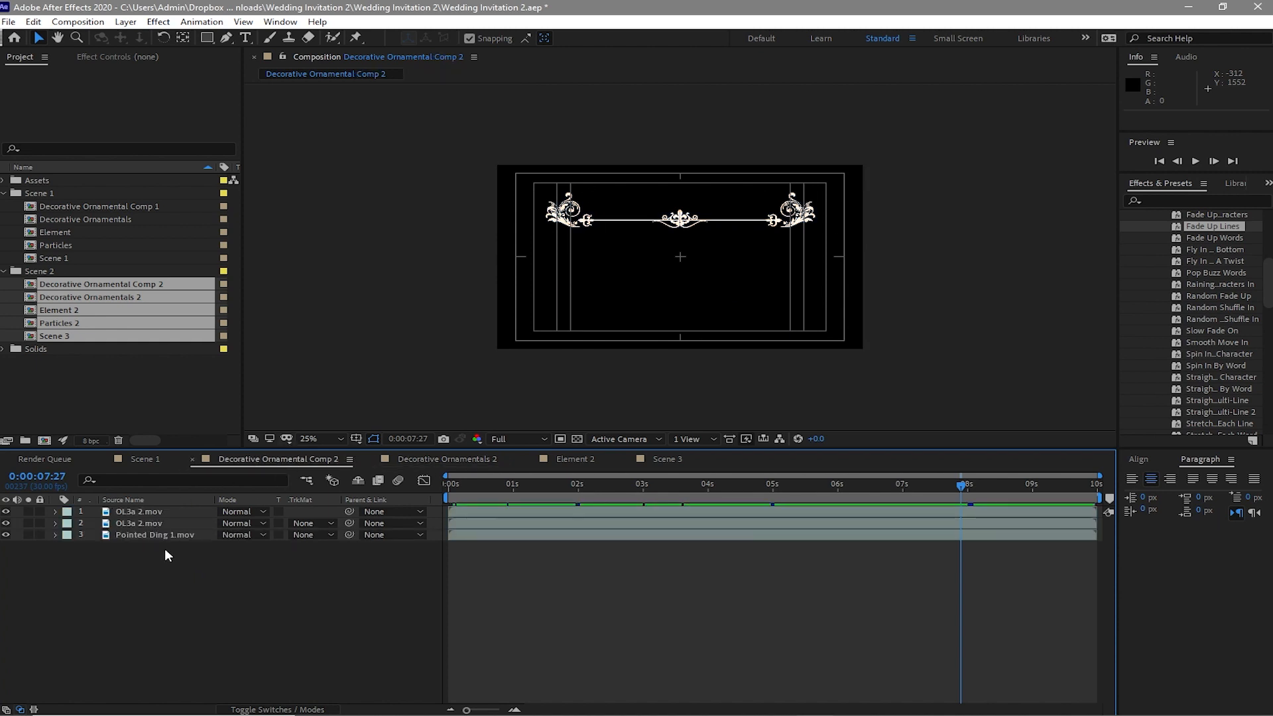
left_click_drag(165, 547, 153, 512)
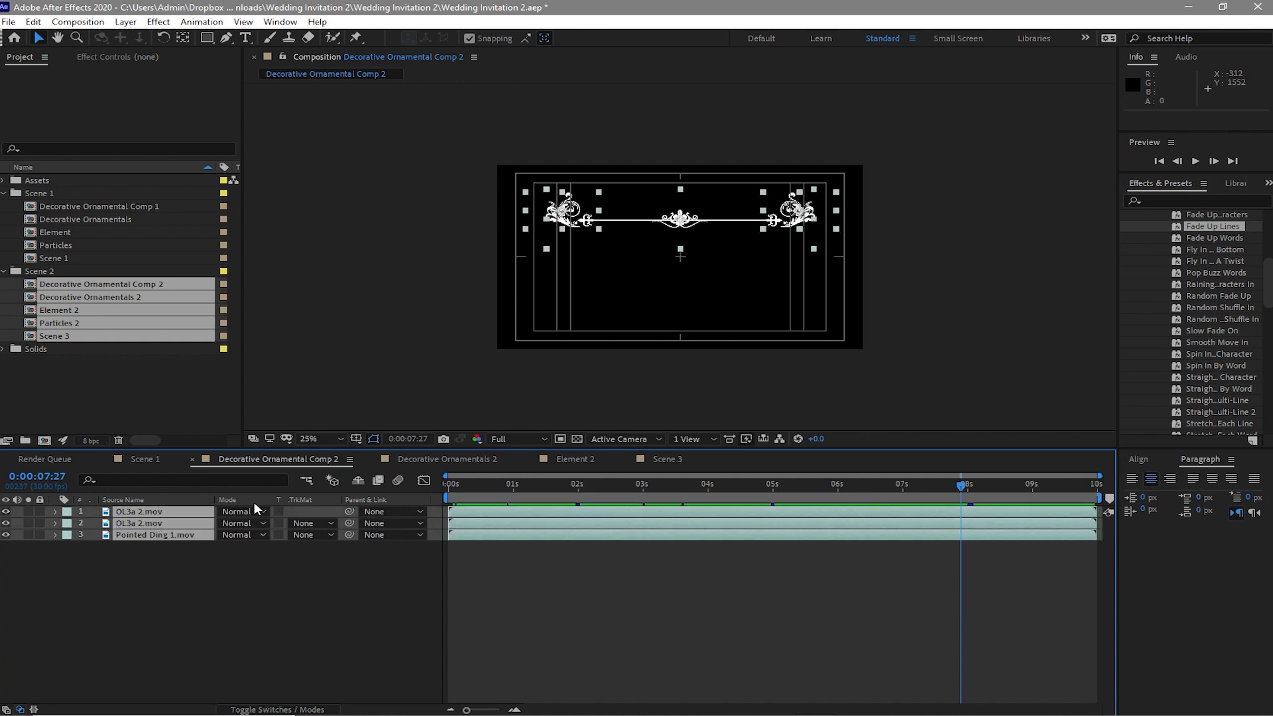
key("Delete")
Step: Add Shapes 1.mov from the Footage folder in Assets to the Decorative Ornamental Comp 2 timeline
left_click(6, 182)
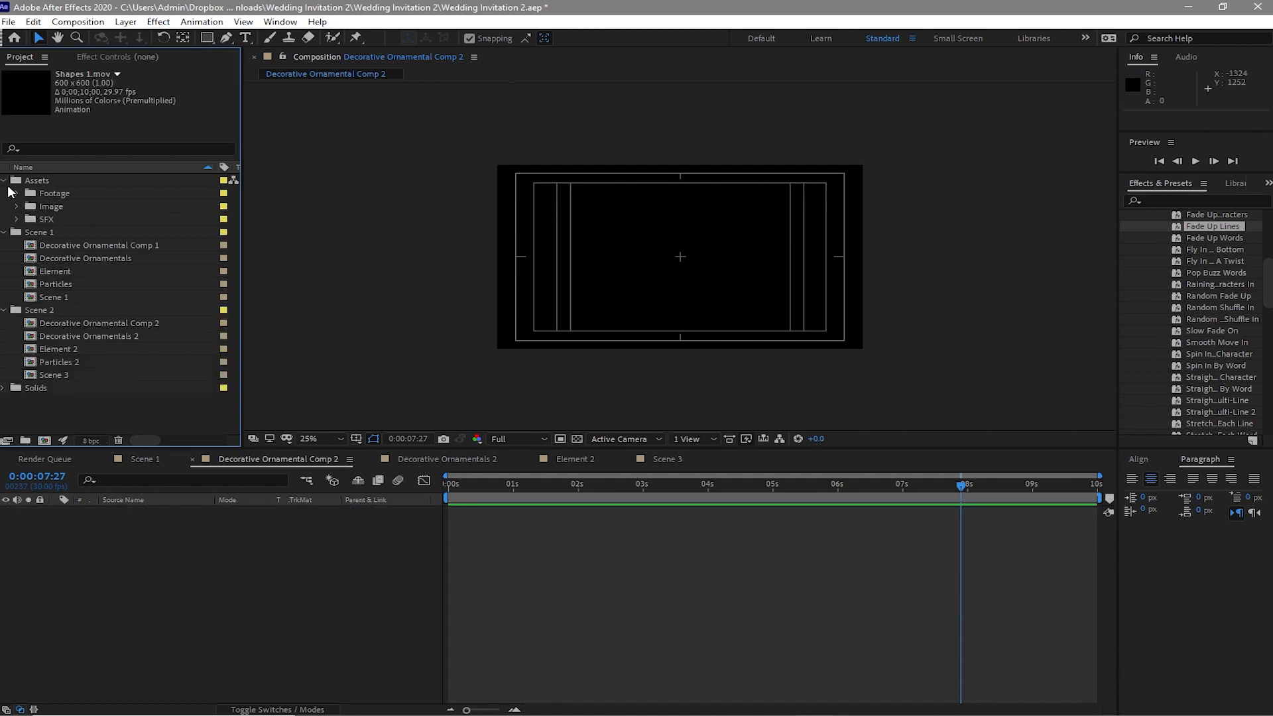
left_click(6, 183)
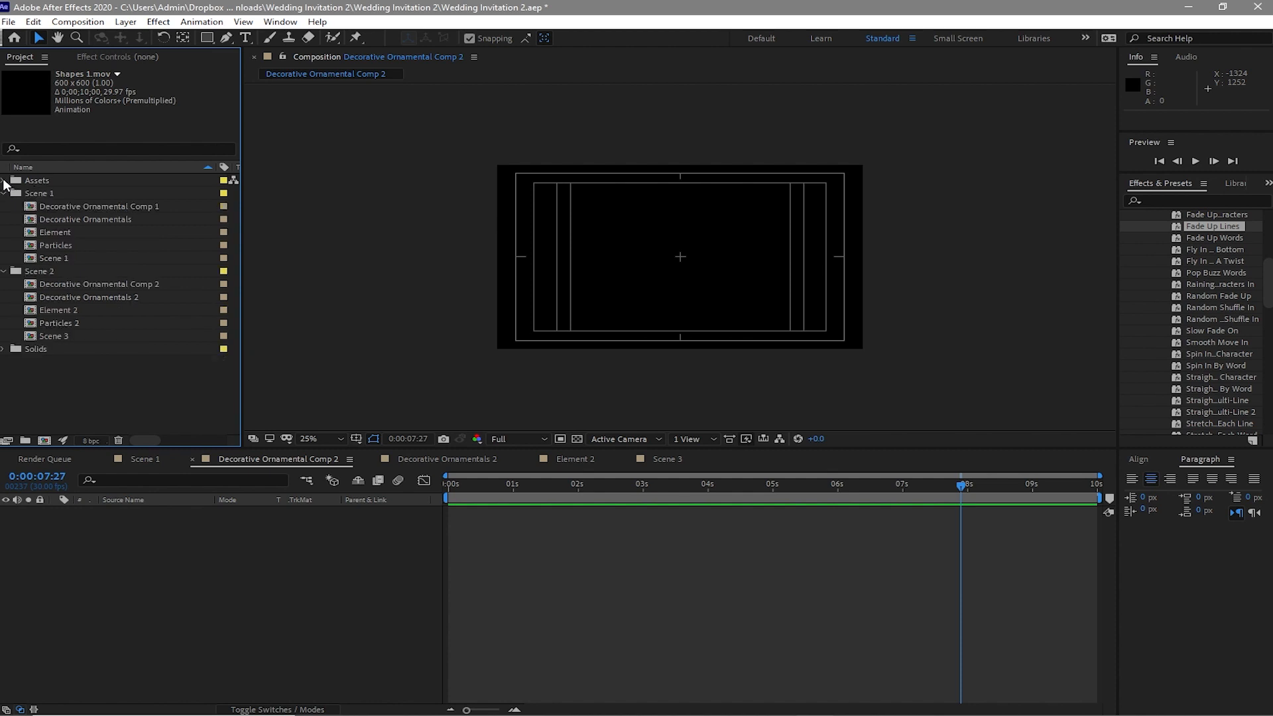
left_click(6, 182)
left_click(17, 194)
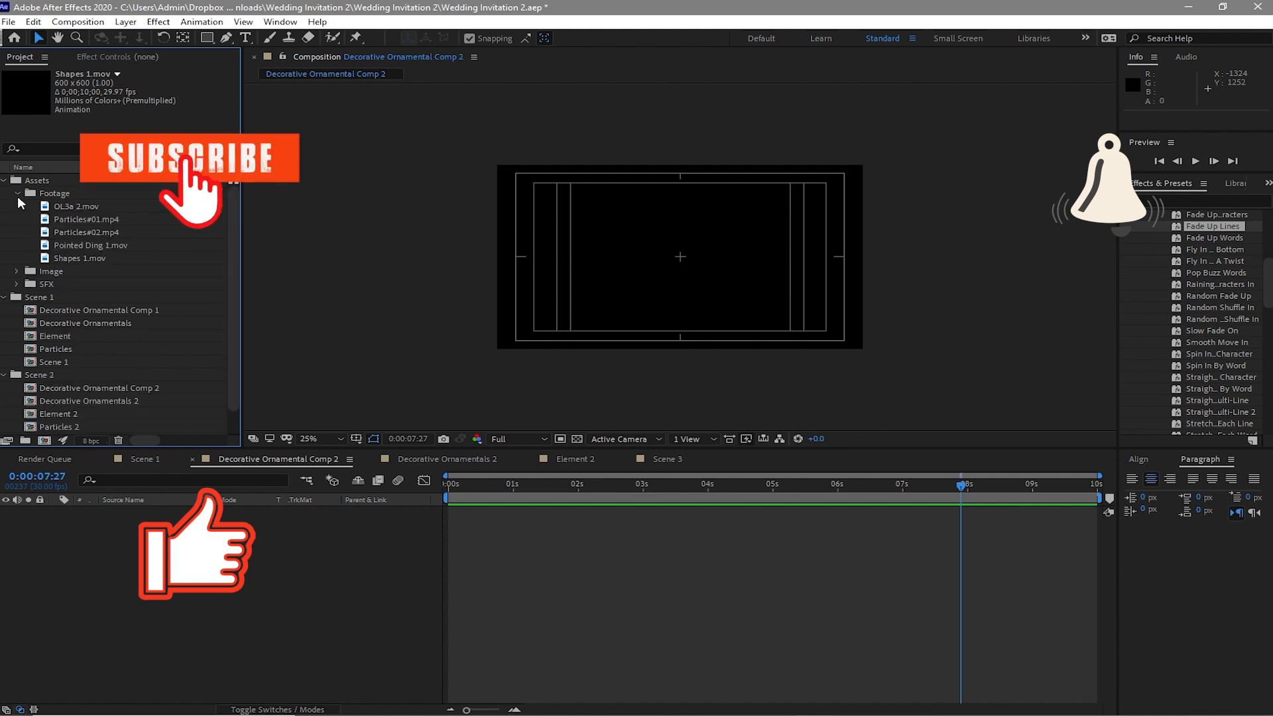
left_click(69, 259)
left_click_drag(69, 259, 131, 559)
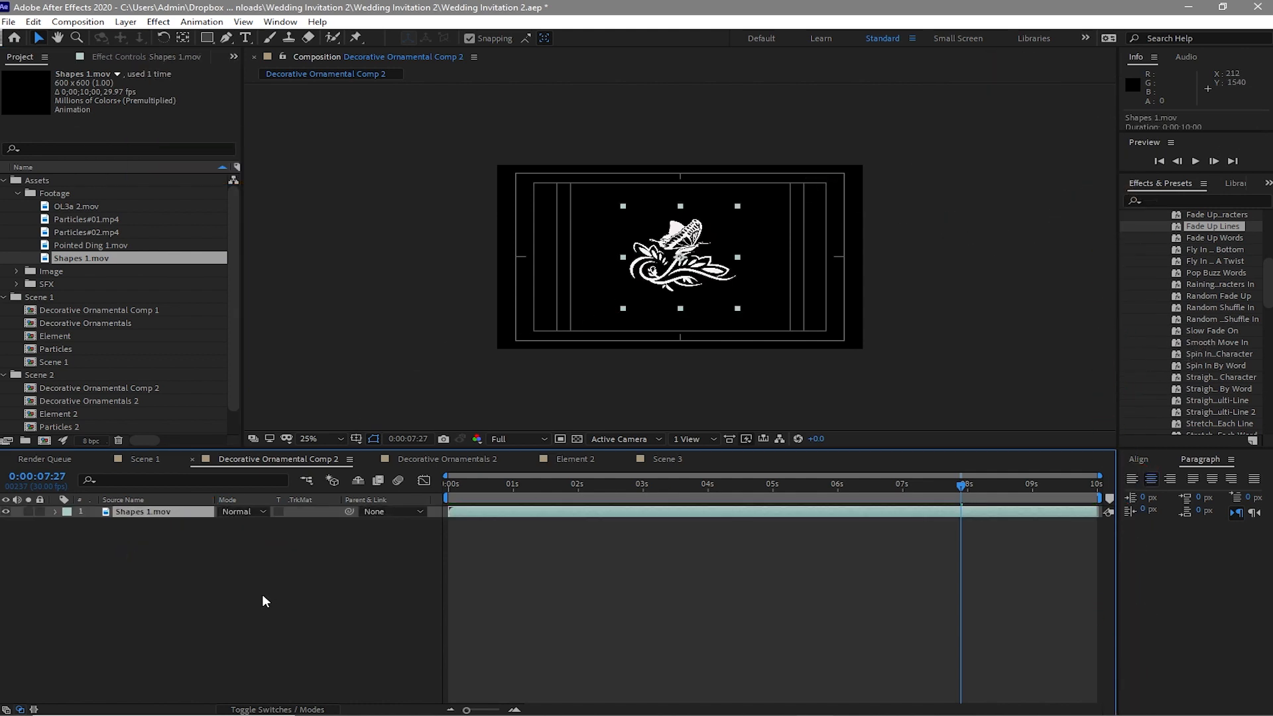
Step: Scale Shapes 1.mov to 50% and move it to the frame's upper-left corner, at about 246, 166
key("s")
left_click(243, 524)
type("50")
left_click(411, 573)
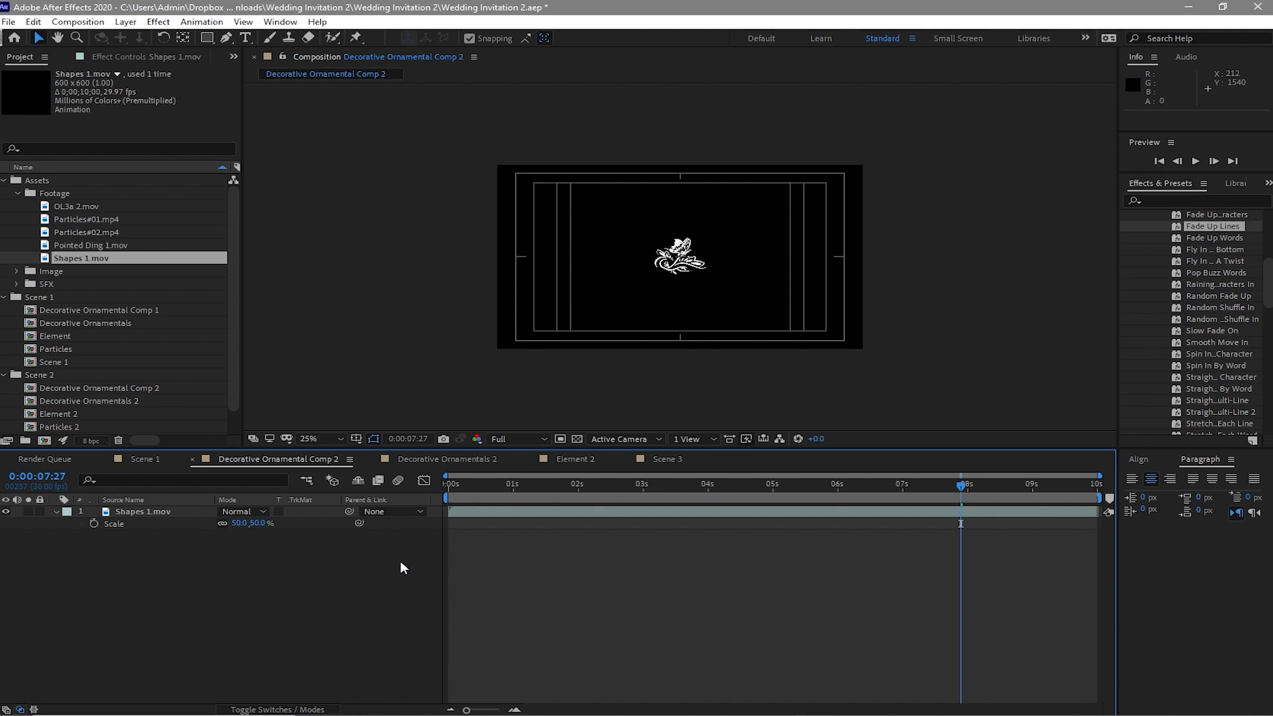
key("p")
left_click_drag(227, 524, 137, 551)
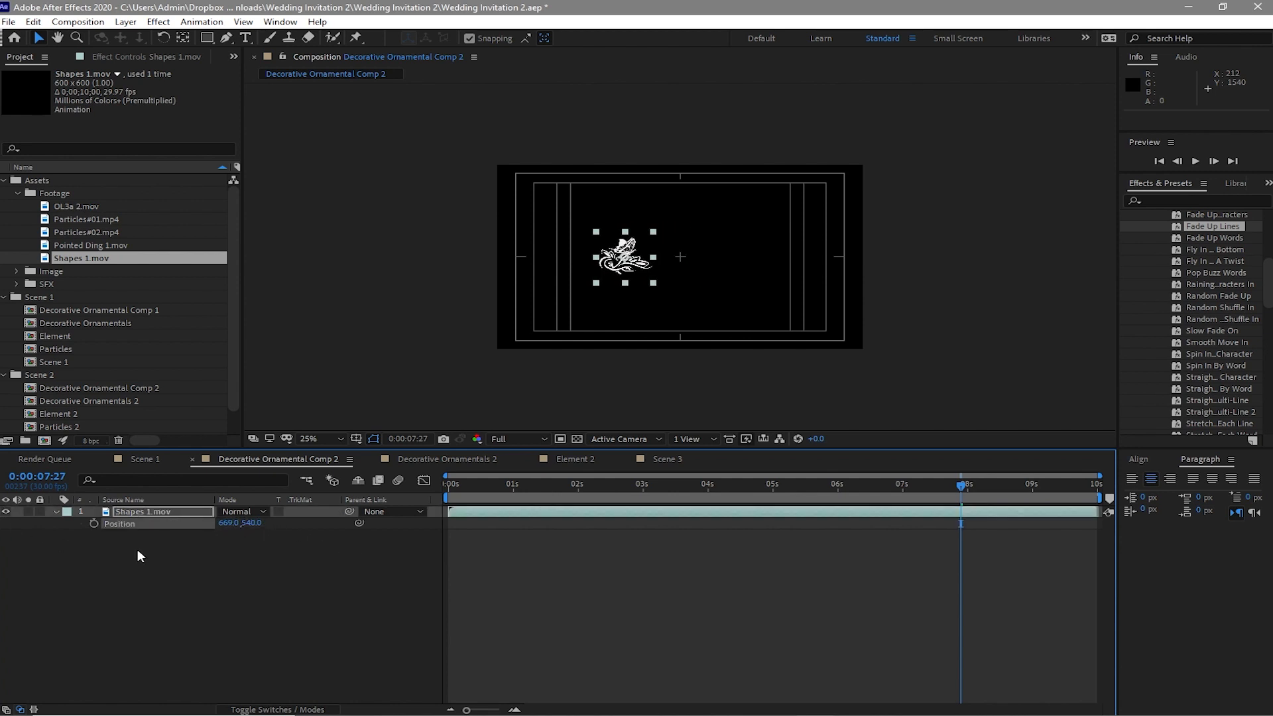
left_click_drag(230, 524, 84, 497)
left_click_drag(232, 523, 96, 407)
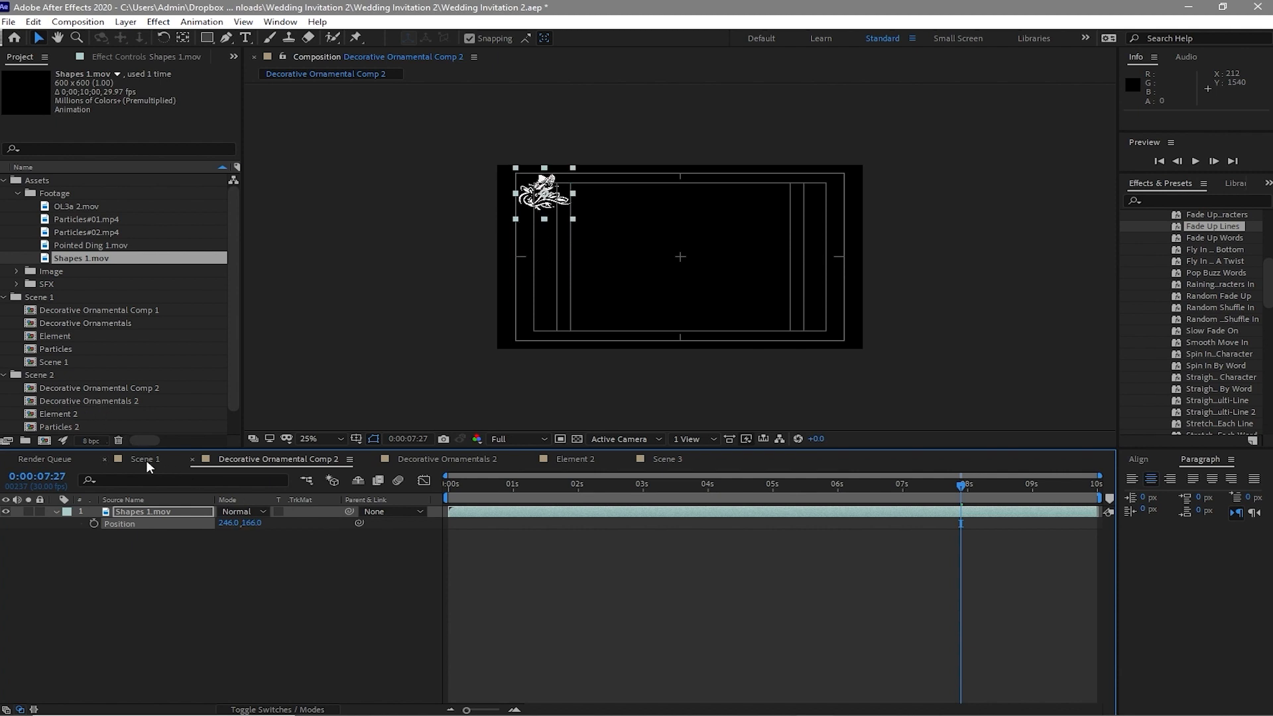
Step: Apply a Fill effect to Shapes 1.mov and set its color to FFC595 by pasting the copied hex code
left_click(170, 512)
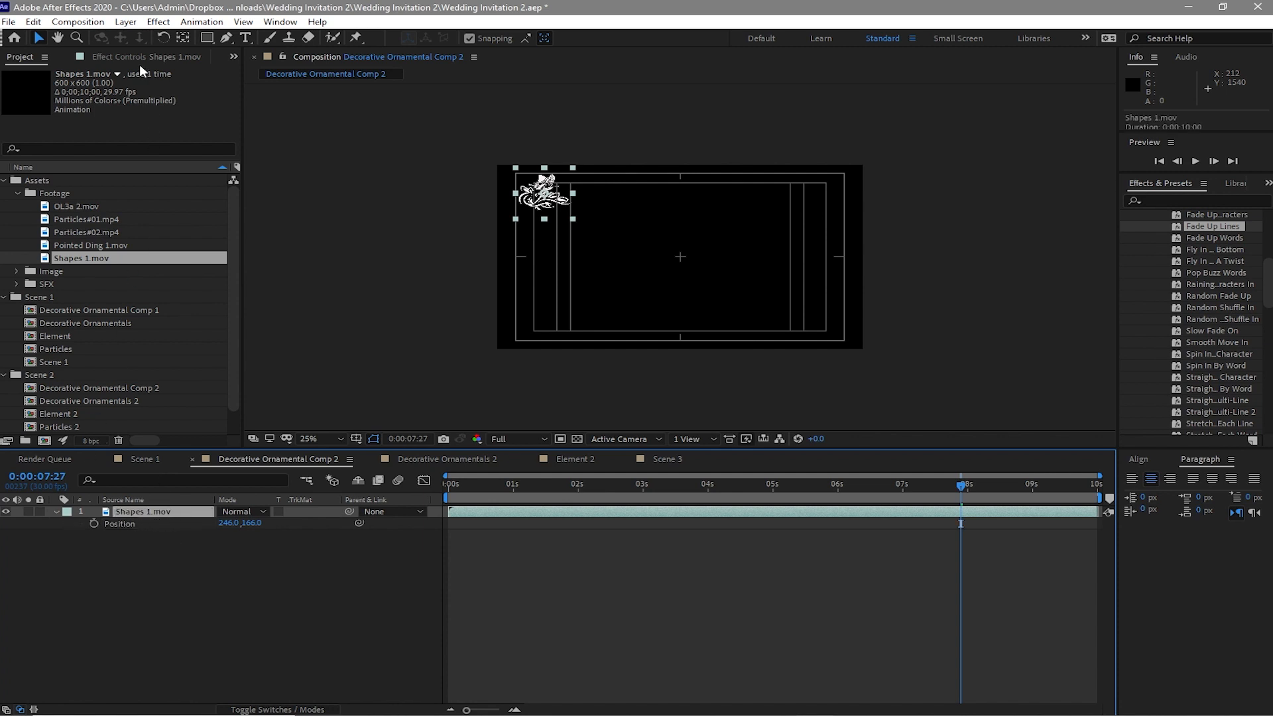
left_click(158, 22)
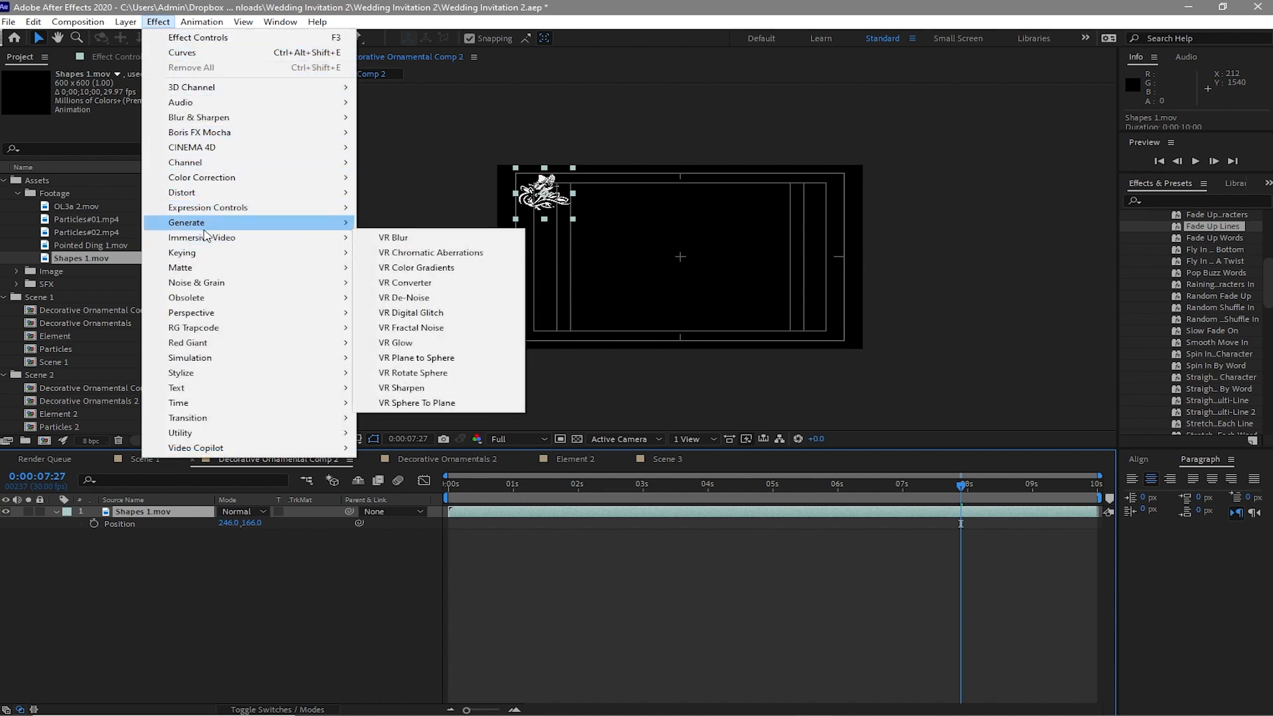
mouse_move(342, 229)
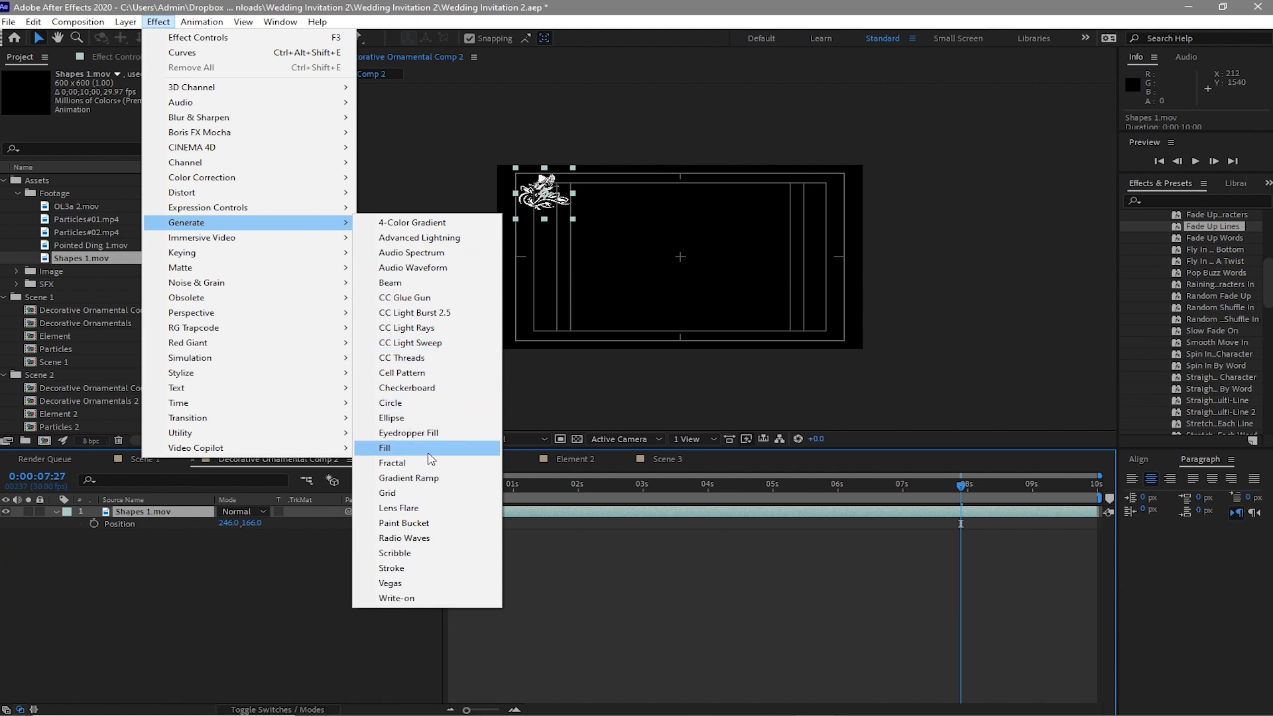
left_click(429, 449)
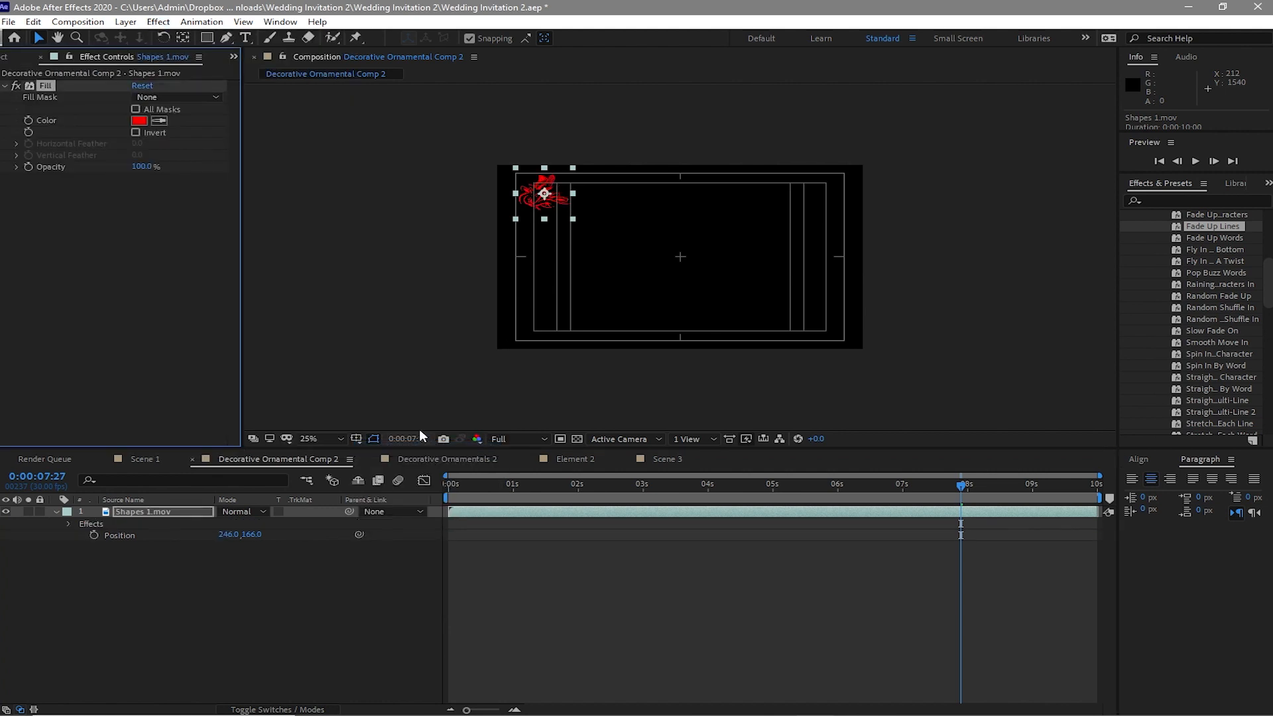
left_click(139, 121)
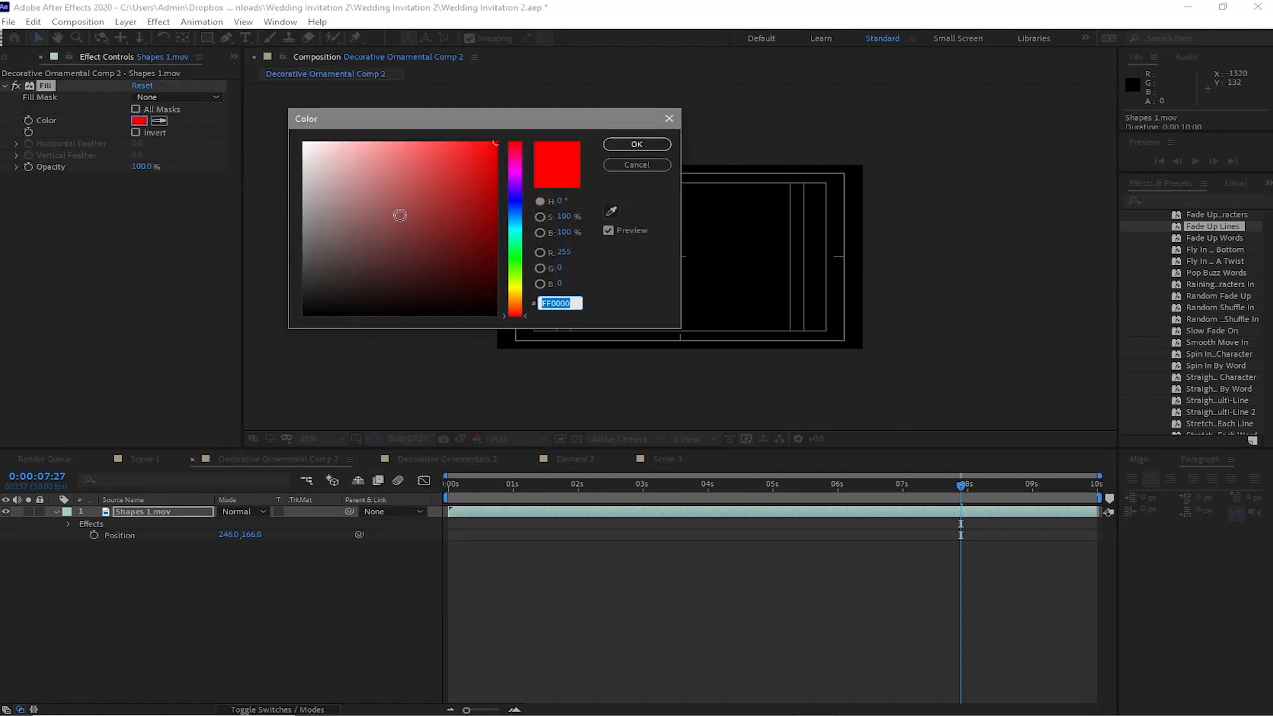
right_click(556, 304)
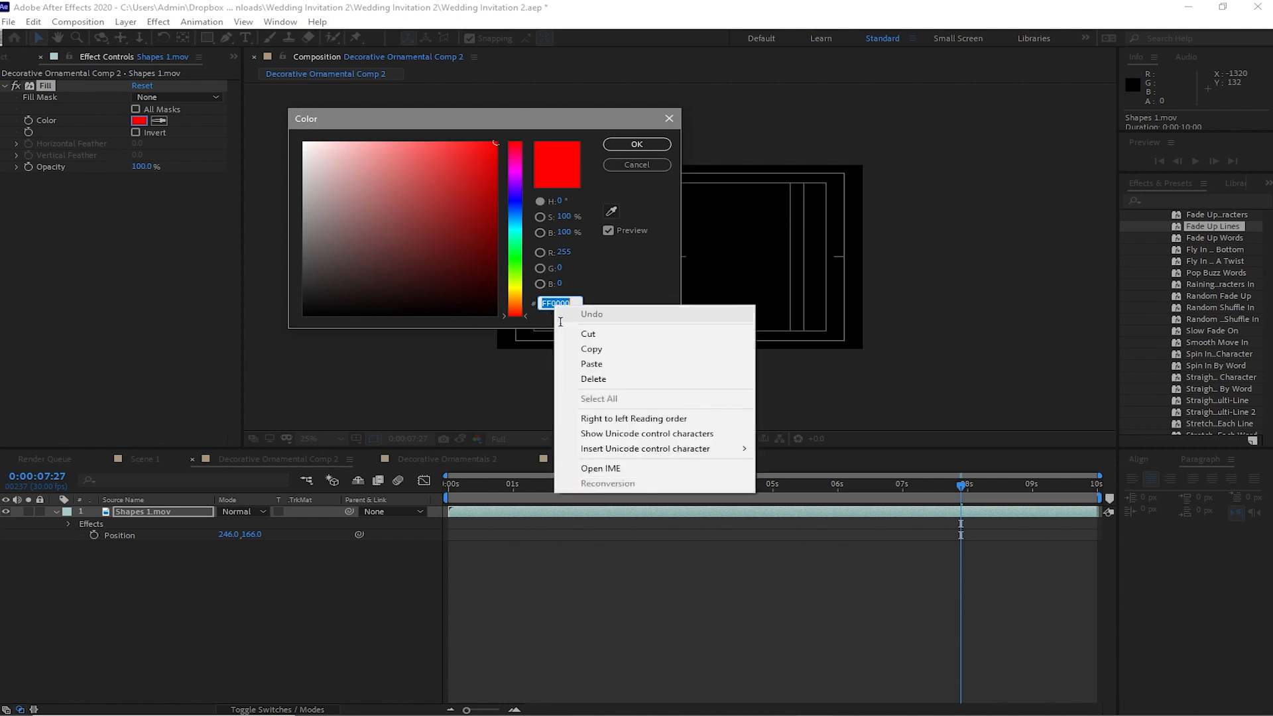
left_click(578, 363)
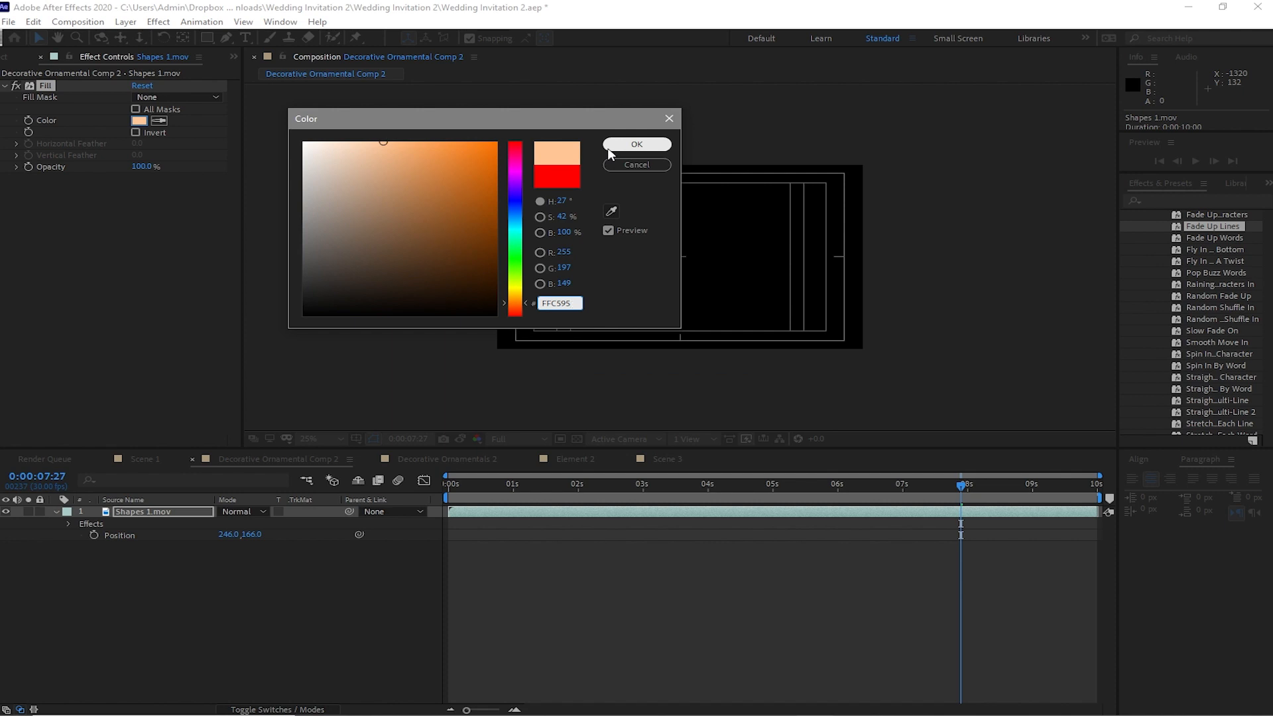
left_click(608, 150)
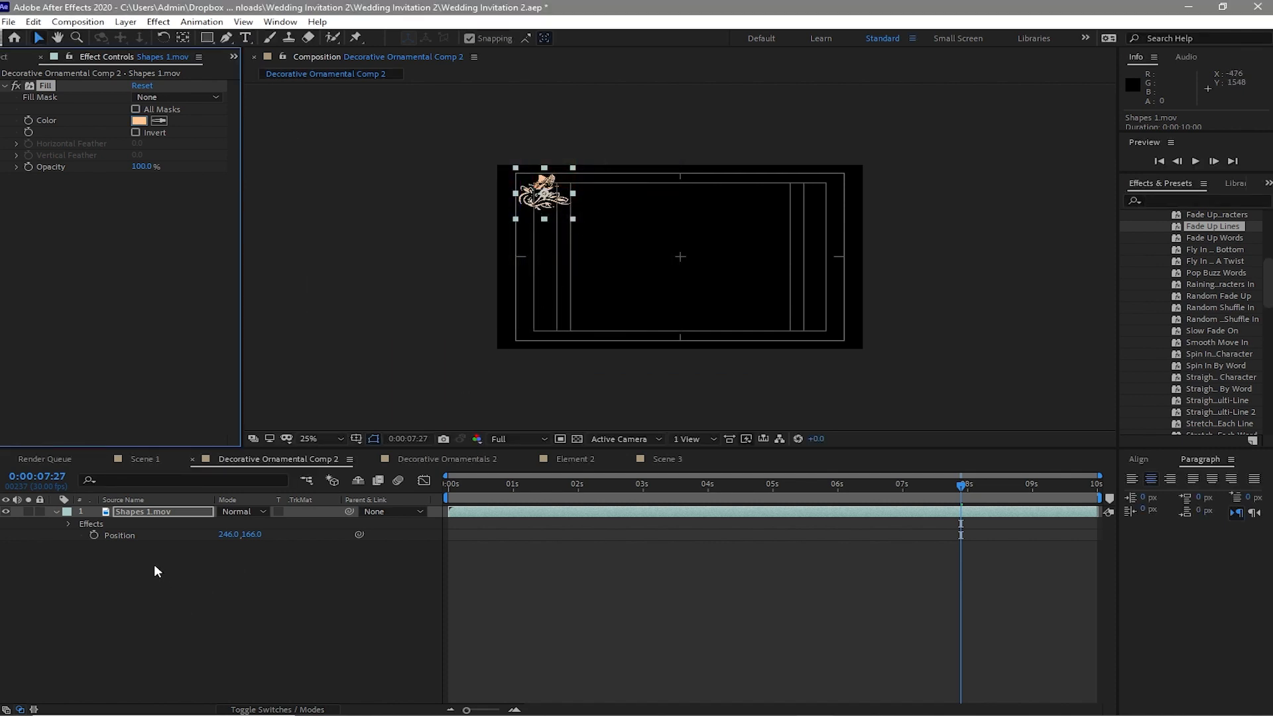
Step: Collapse the Shapes 1.mov layer's properties and duplicate the layer
left_click(57, 512)
left_click(113, 511)
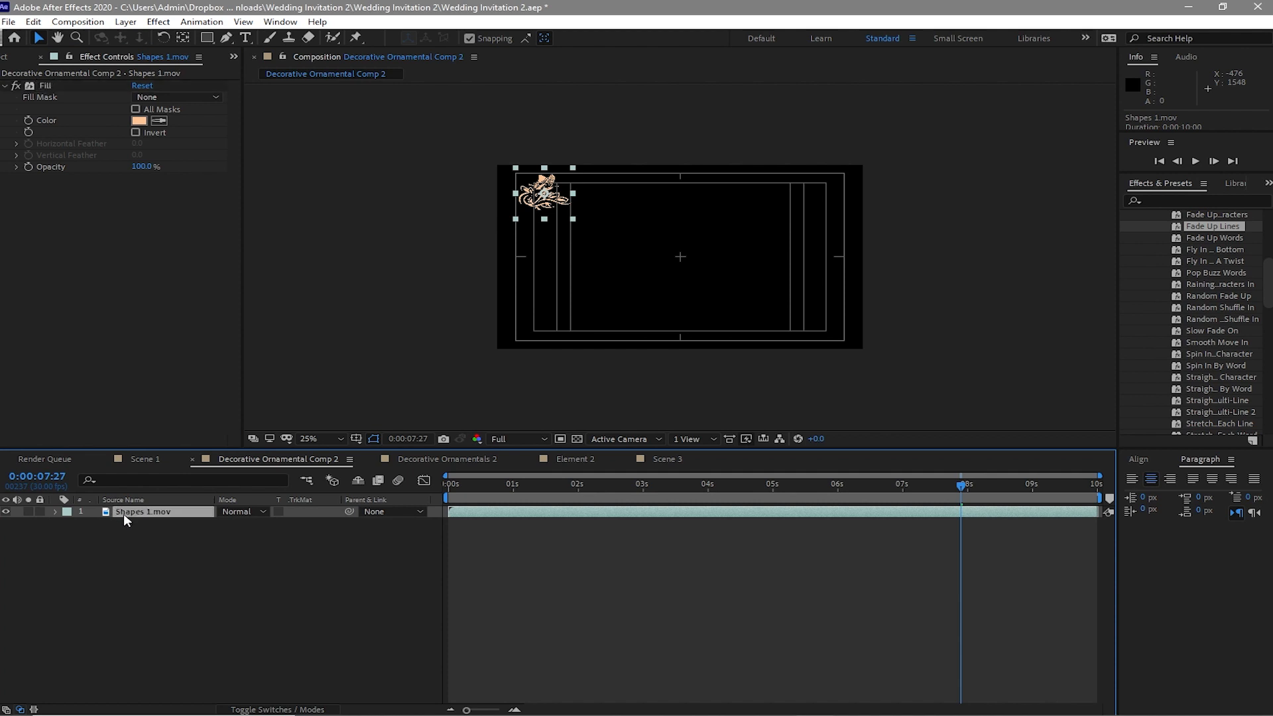
left_click(33, 21)
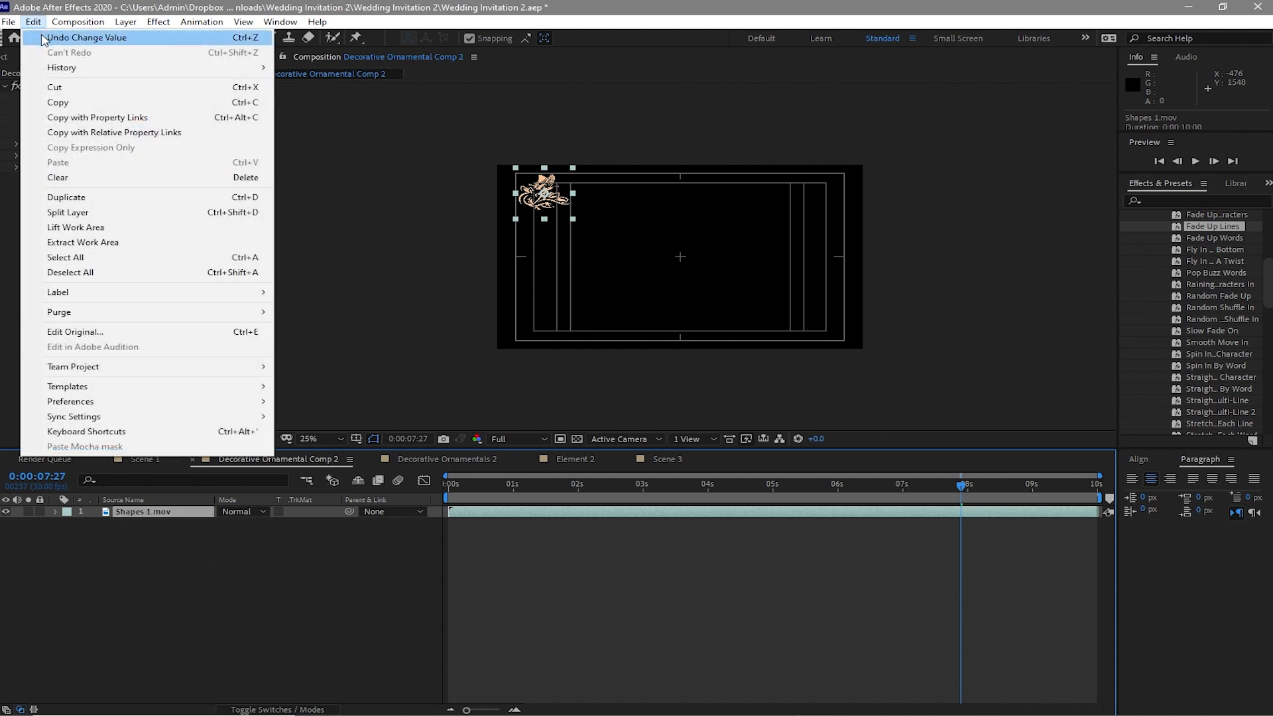
left_click(81, 198)
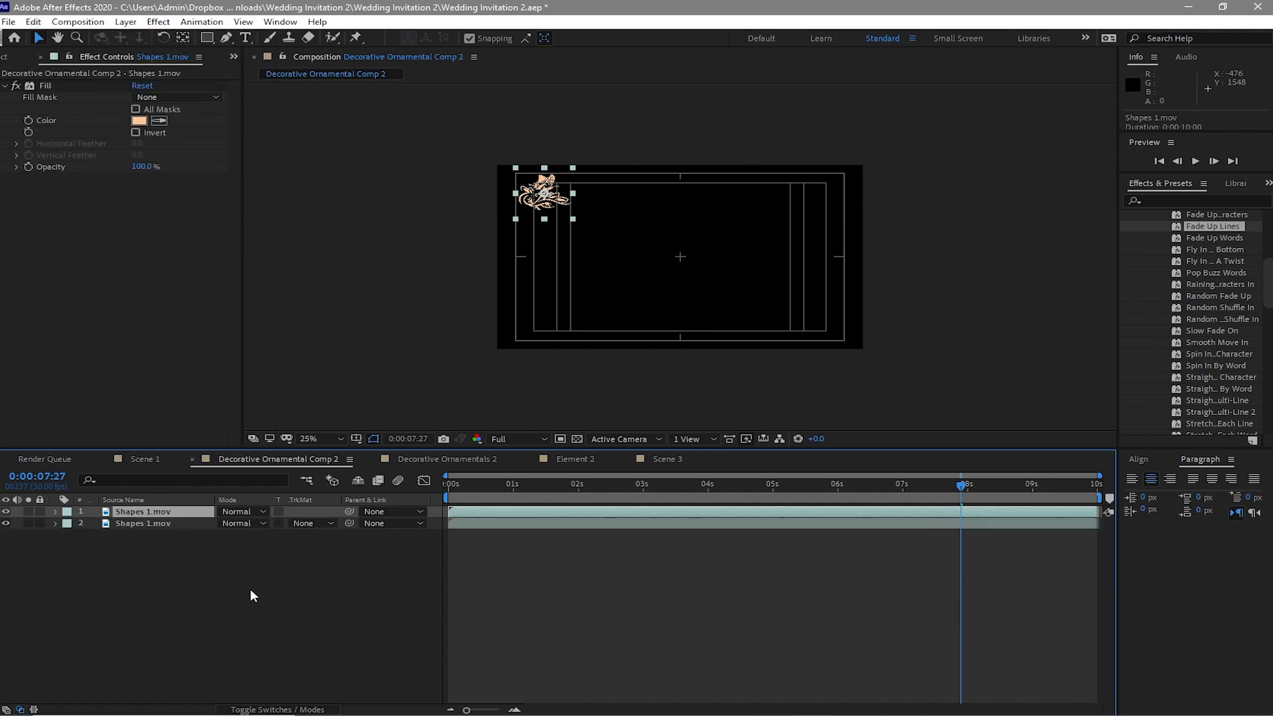
Step: Flip the duplicated Shapes 1.mov layer horizontally and move it towards the frame's upper-right corner, at about 1440, 166
key("p")
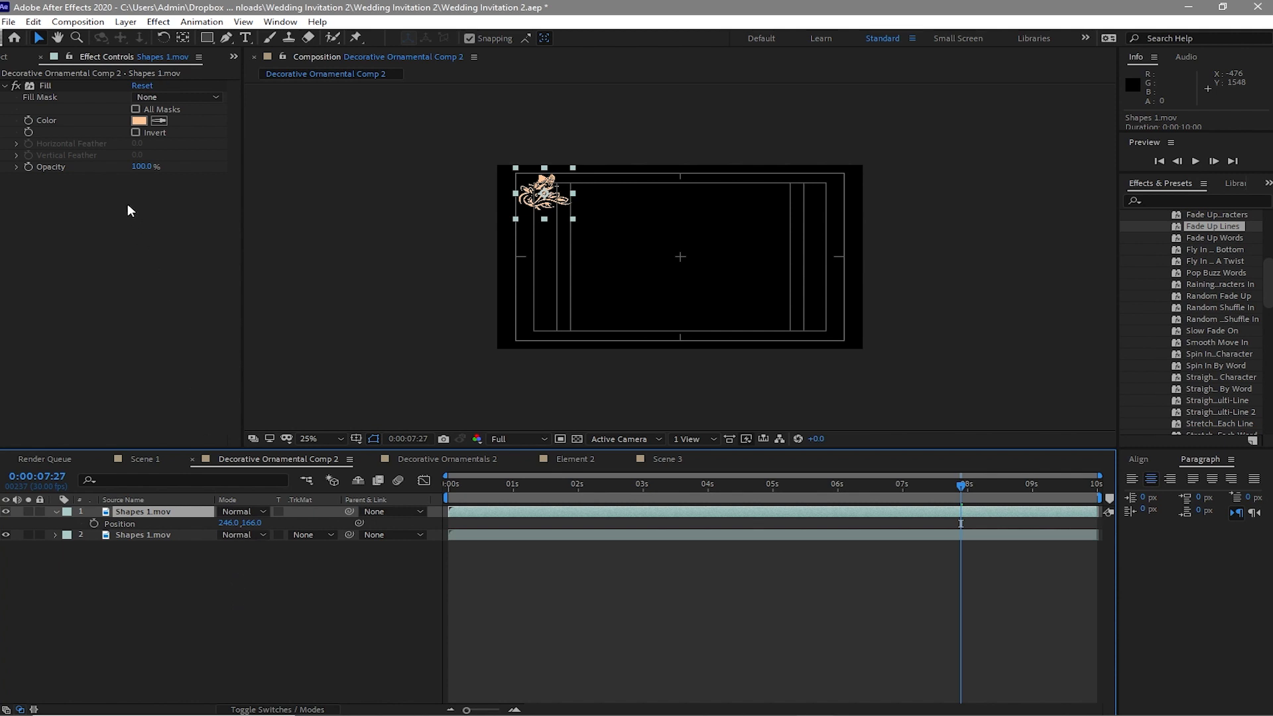
left_click(125, 22)
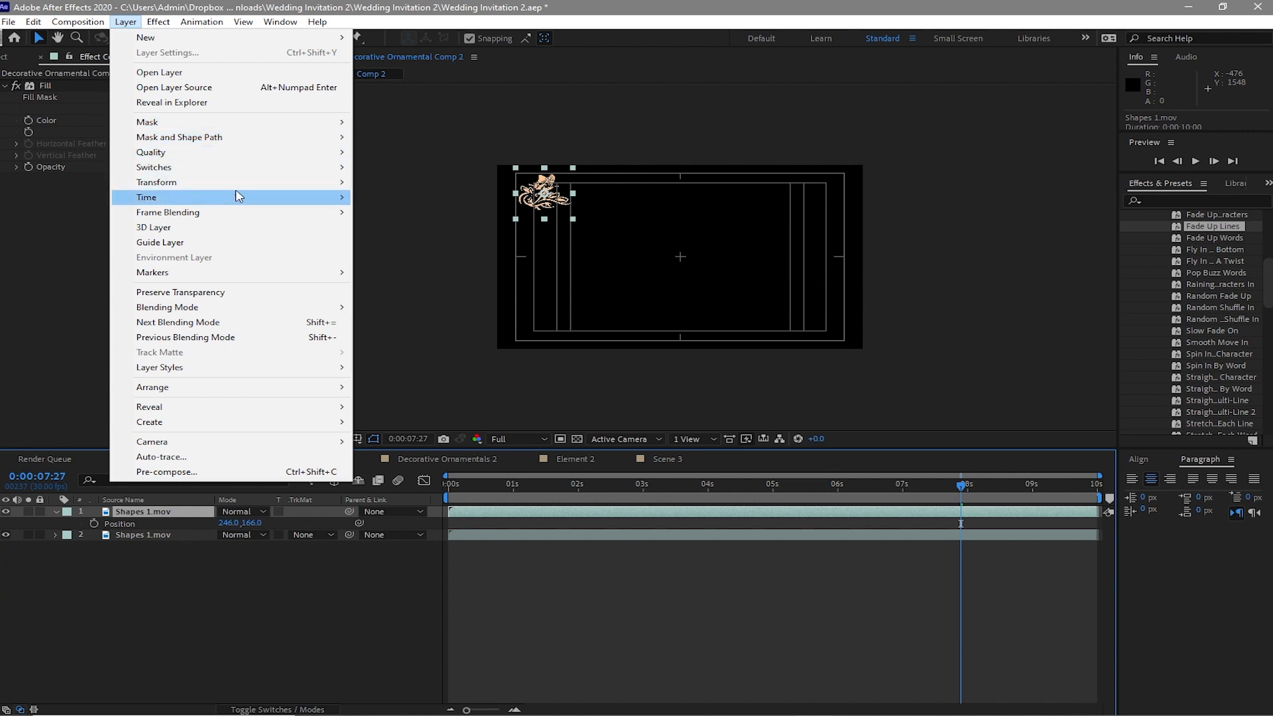
mouse_move(292, 183)
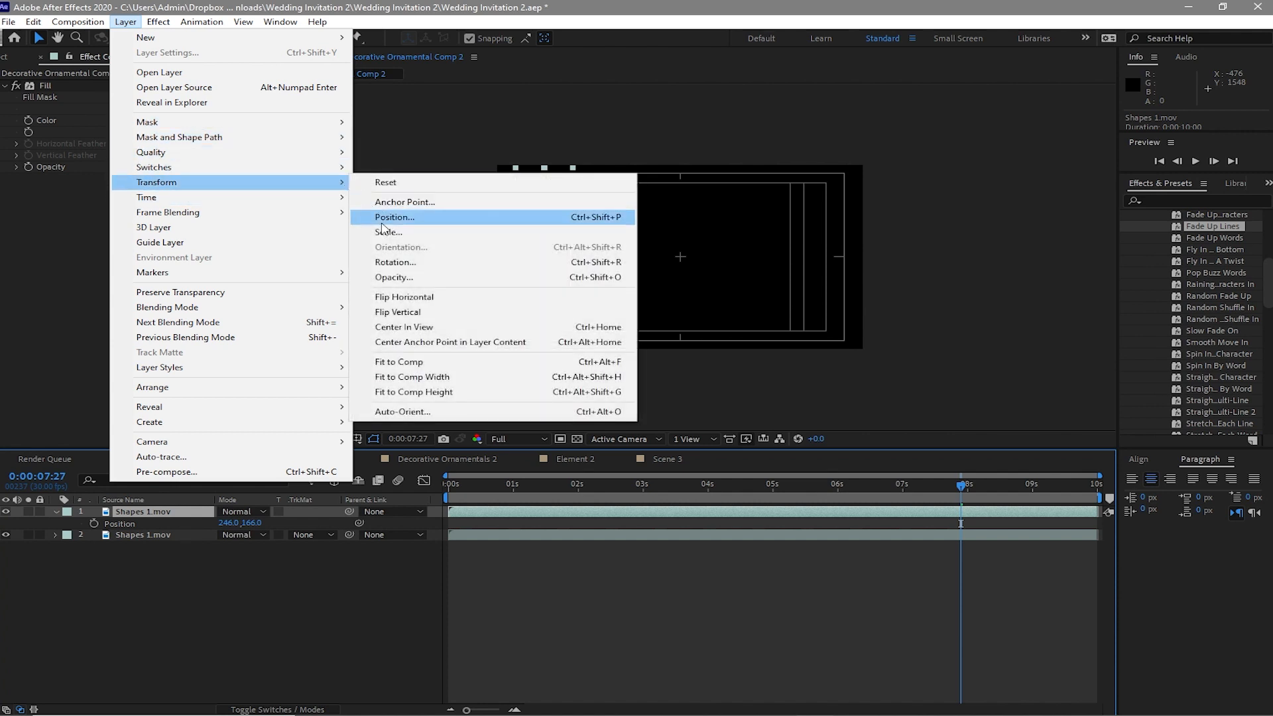
left_click(427, 297)
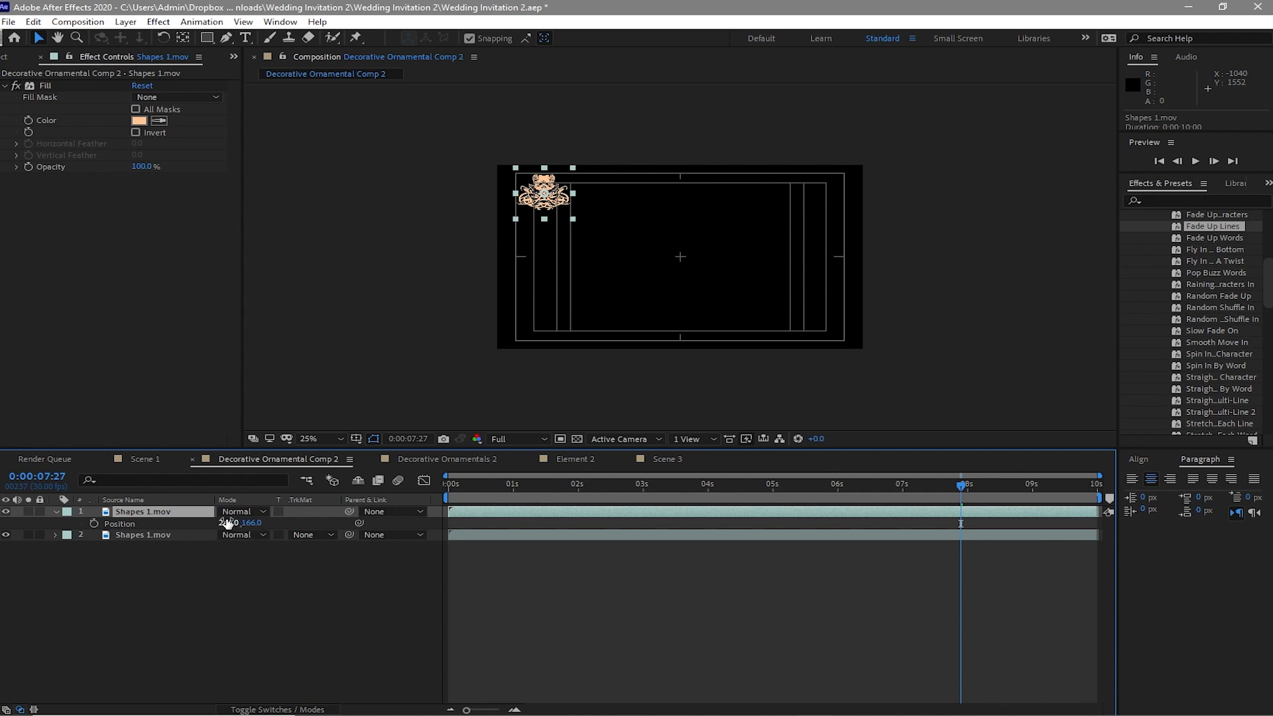
left_click_drag(228, 524, 1084, 474)
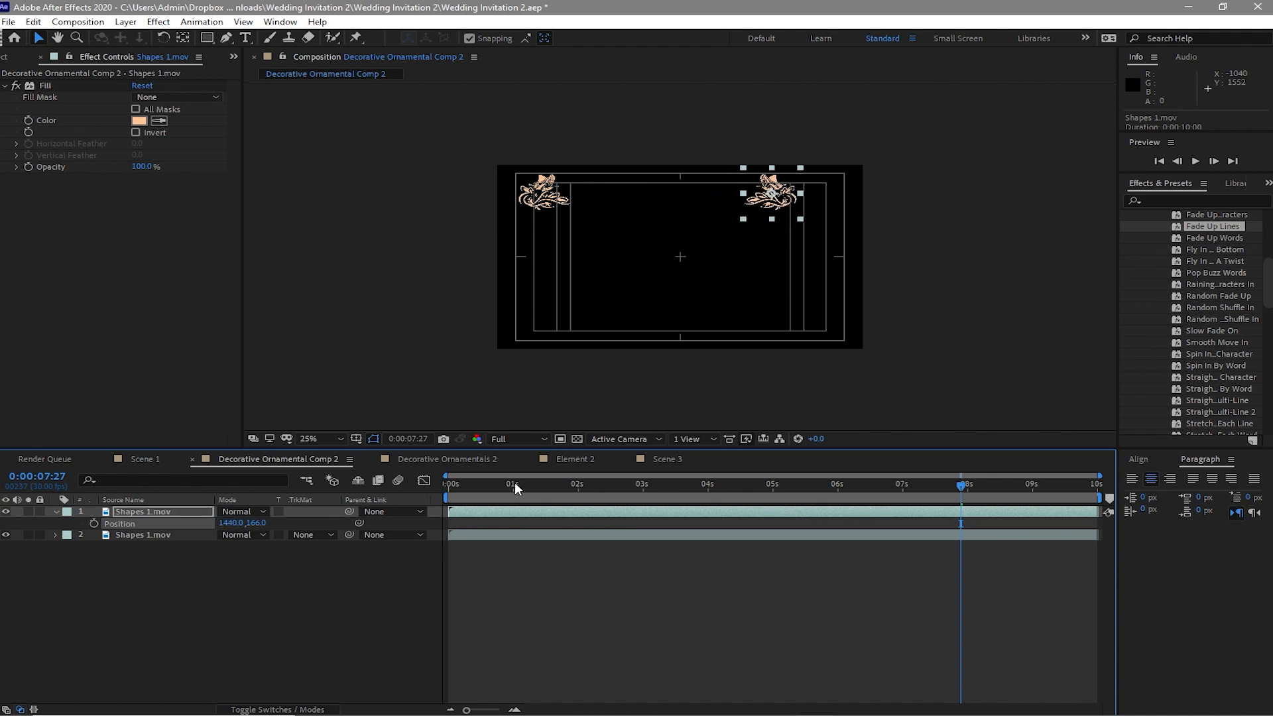
Step: Set the mirrored Shapes 1.mov layer's horizontal position to 1677 and collapse its properties
left_click(244, 524)
type("1677")
key("Return")
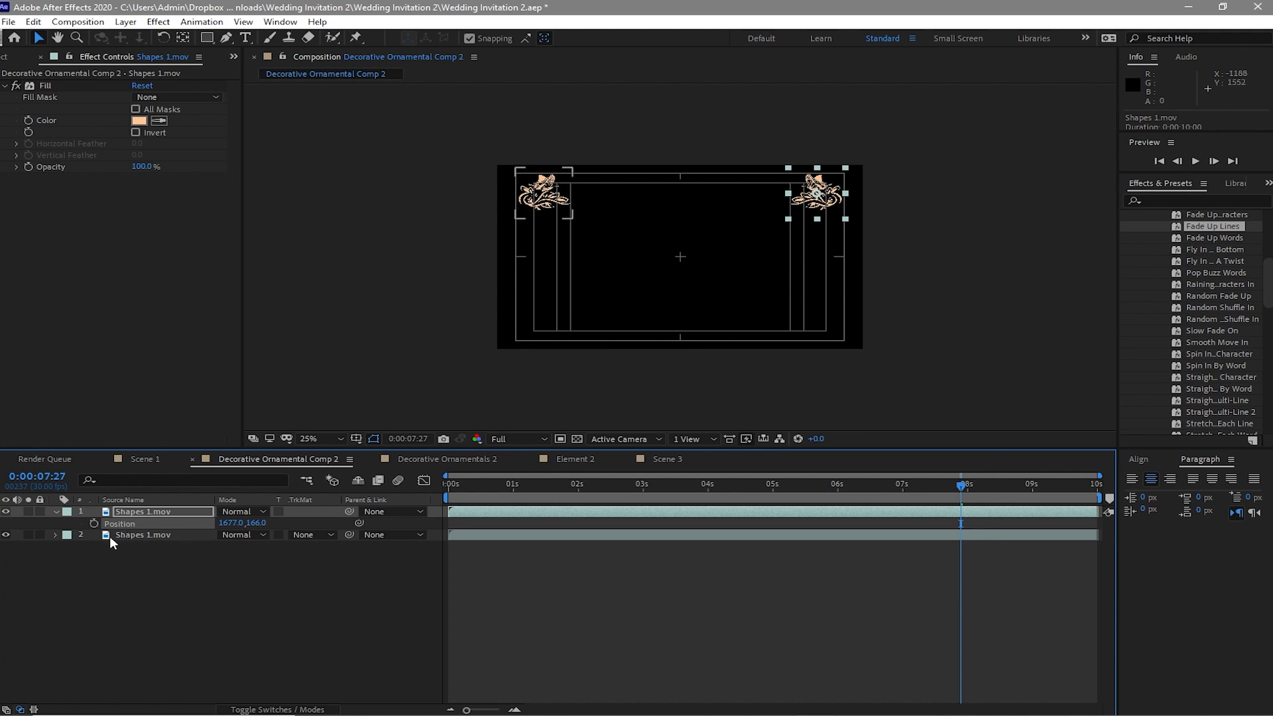
left_click(51, 522)
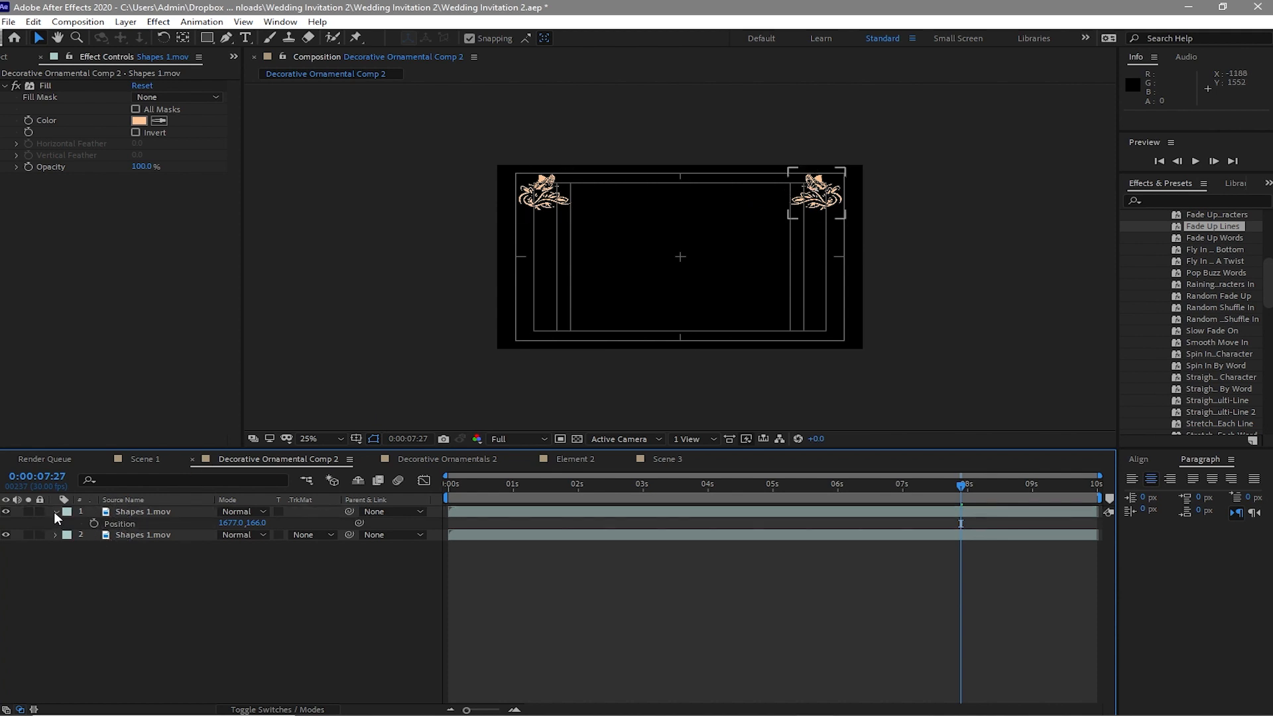
left_click(54, 512)
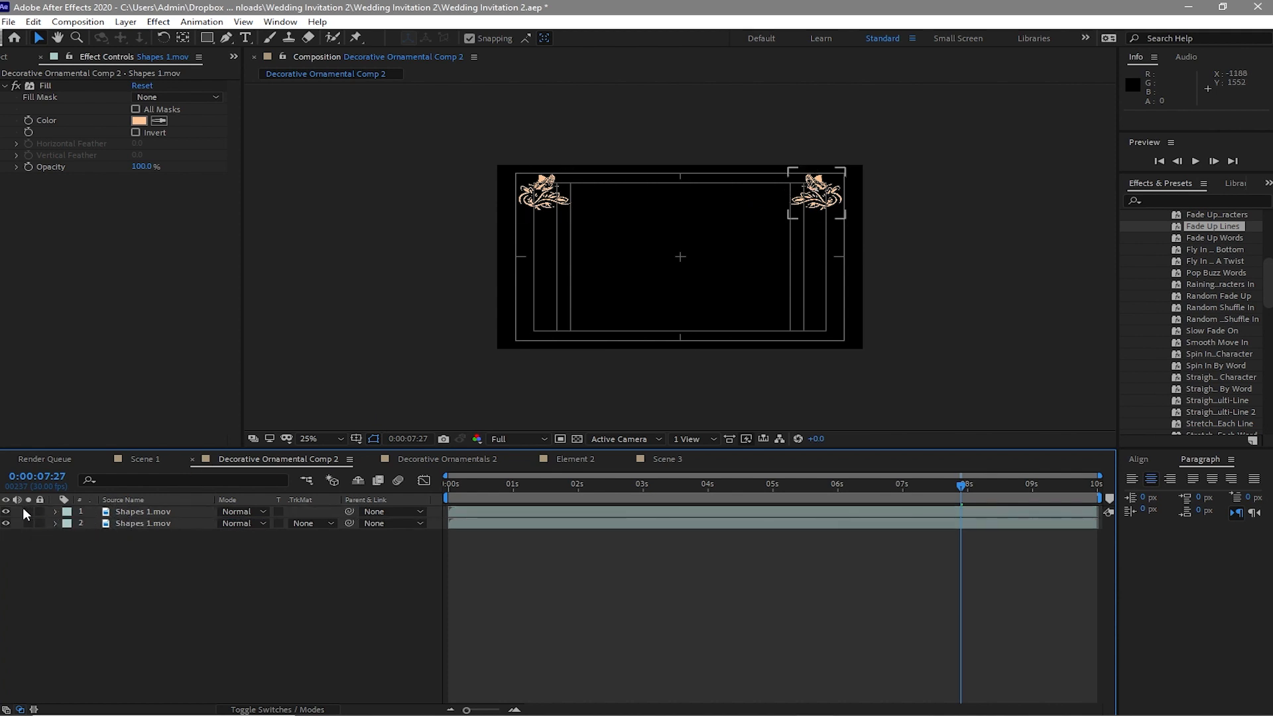
Step: Pre-compose both Shapes 1.mov layers as Pre-comp 1, moving all attributes into the new composition
key("ctrl+a")
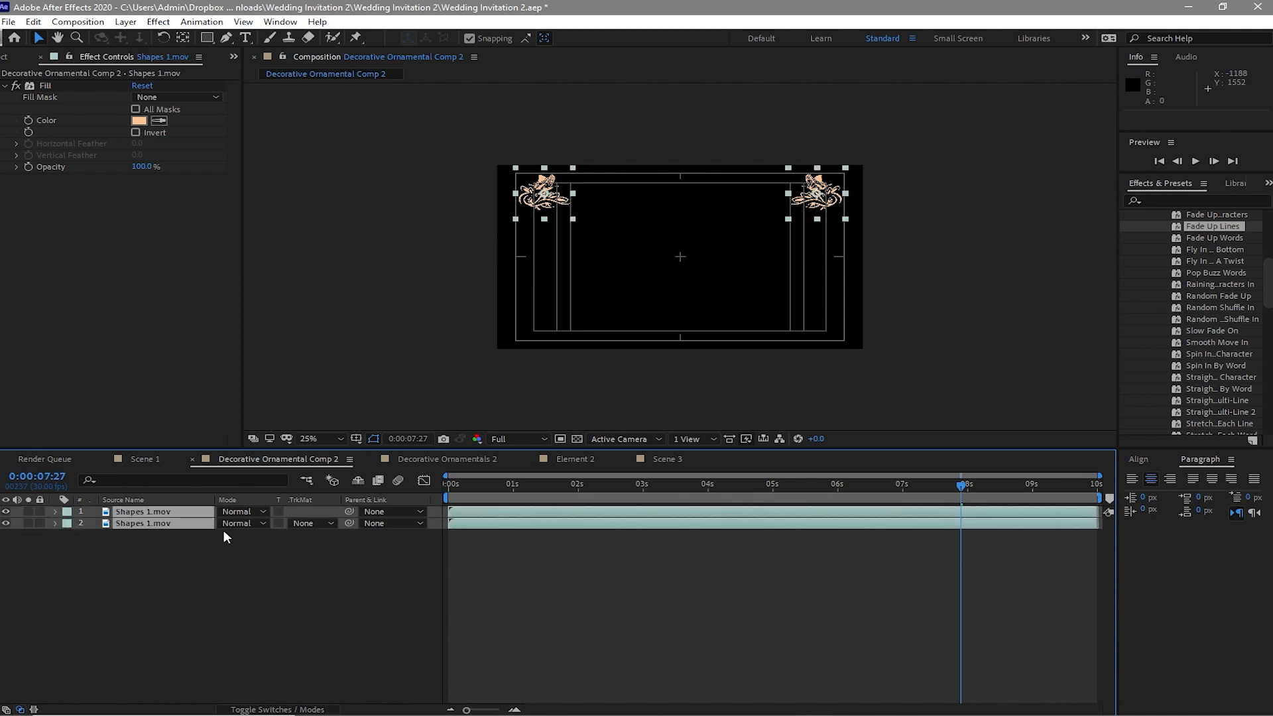
right_click(170, 516)
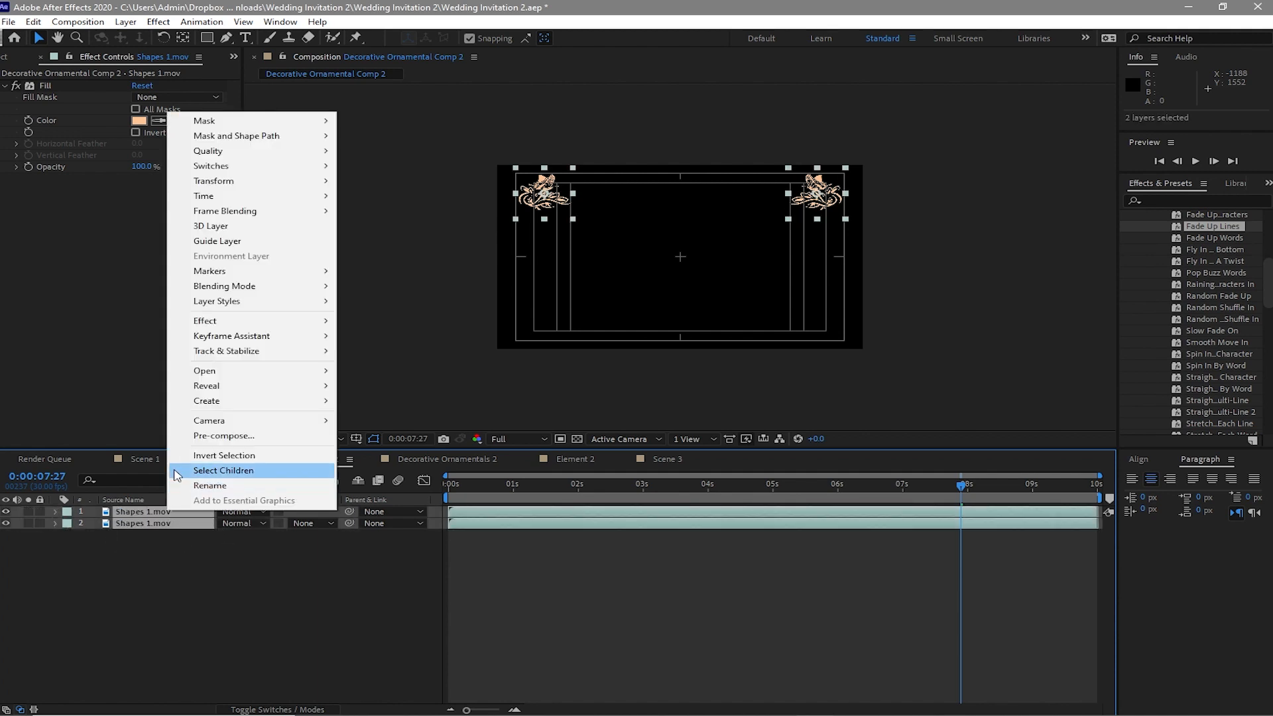
left_click(181, 437)
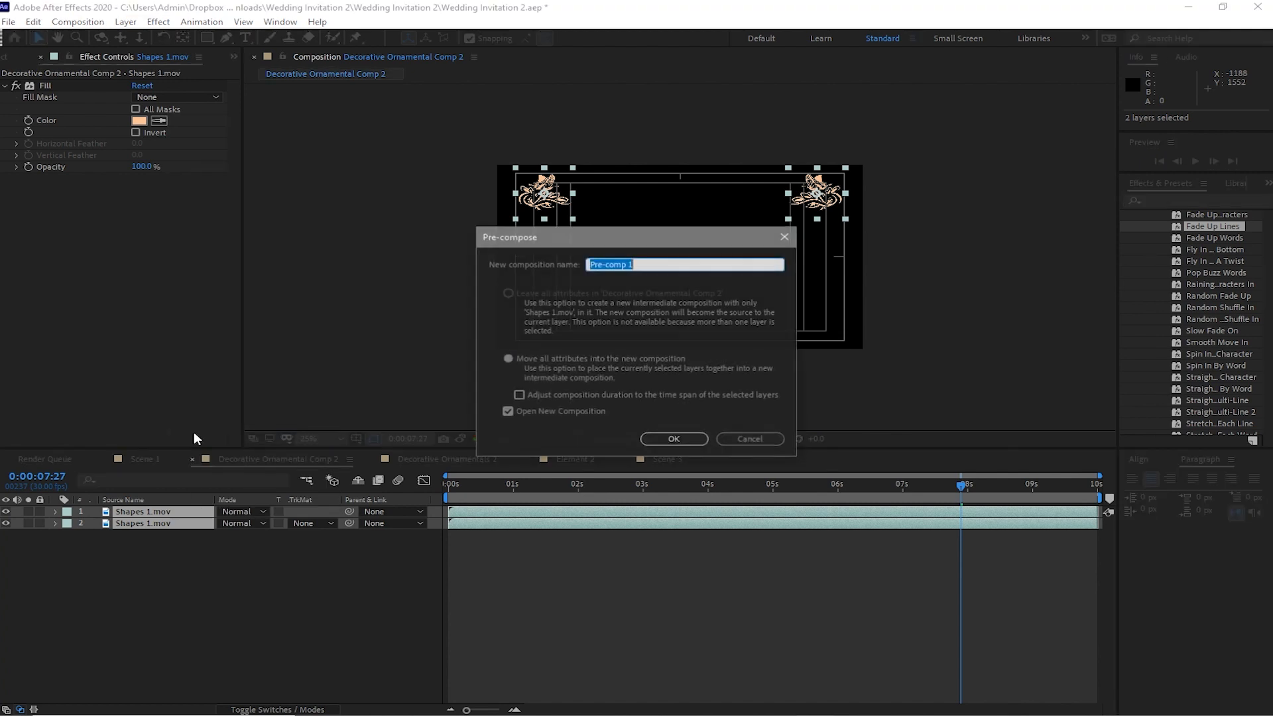
left_click(505, 360)
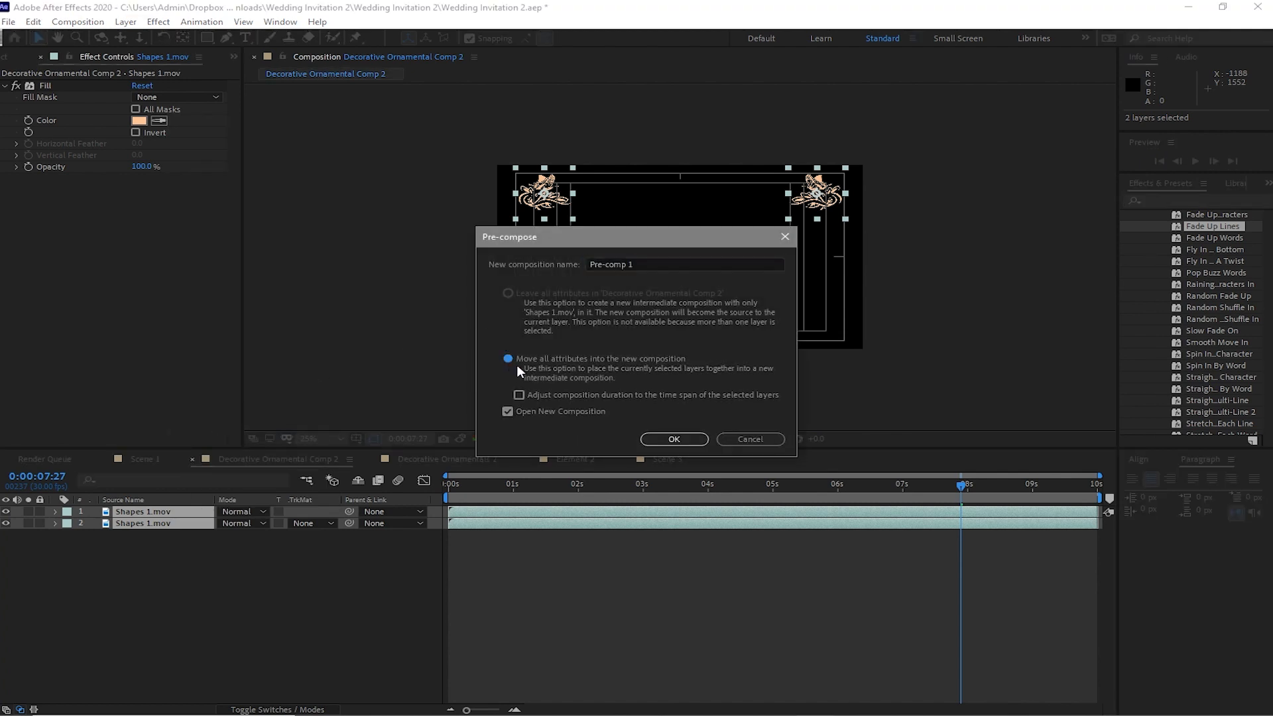
left_click(649, 441)
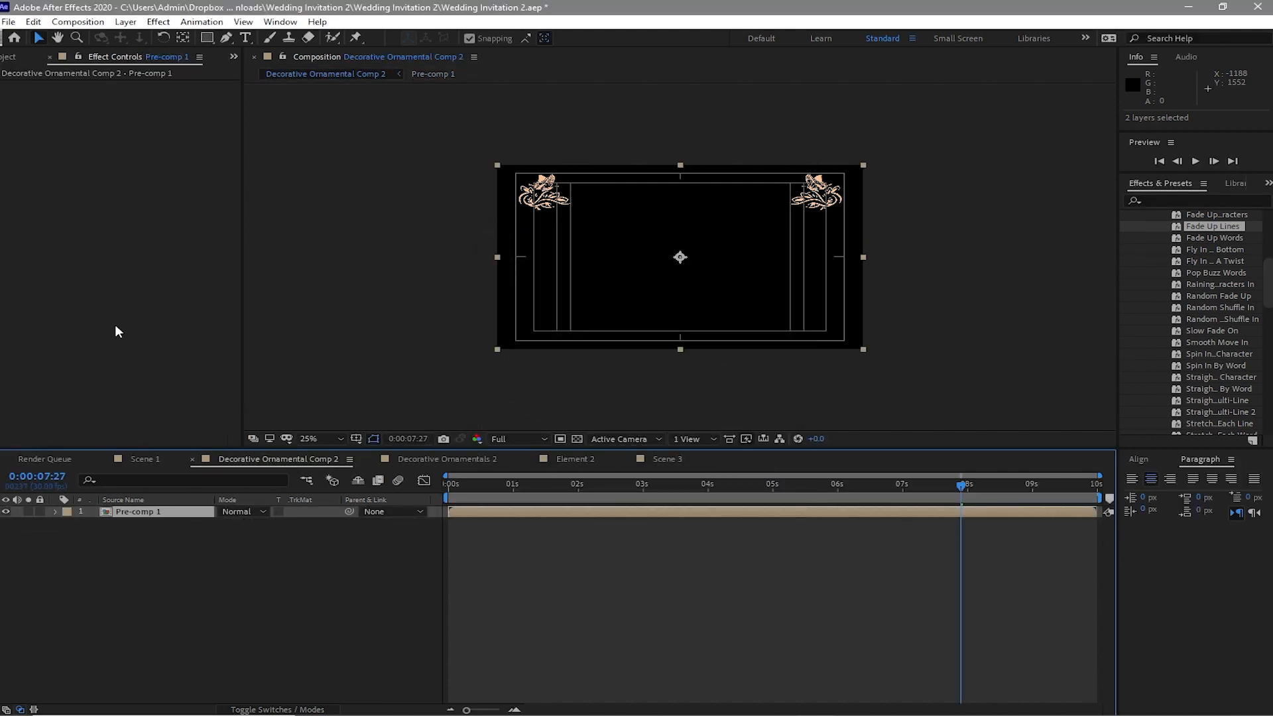
Step: Duplicate the Pre-comp 1 layer and lower the copy to position 960, 1292 so its ornaments sit in the frame's bottom corners
left_click(34, 22)
left_click(67, 197)
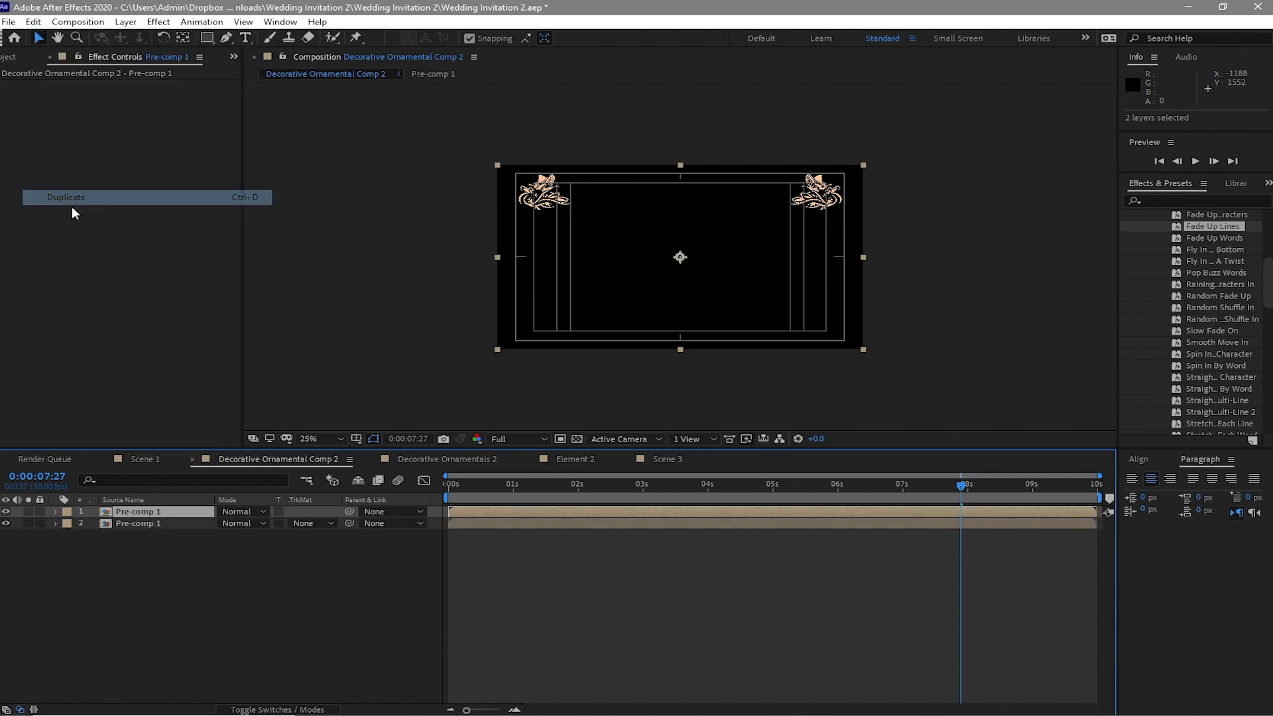
key("p")
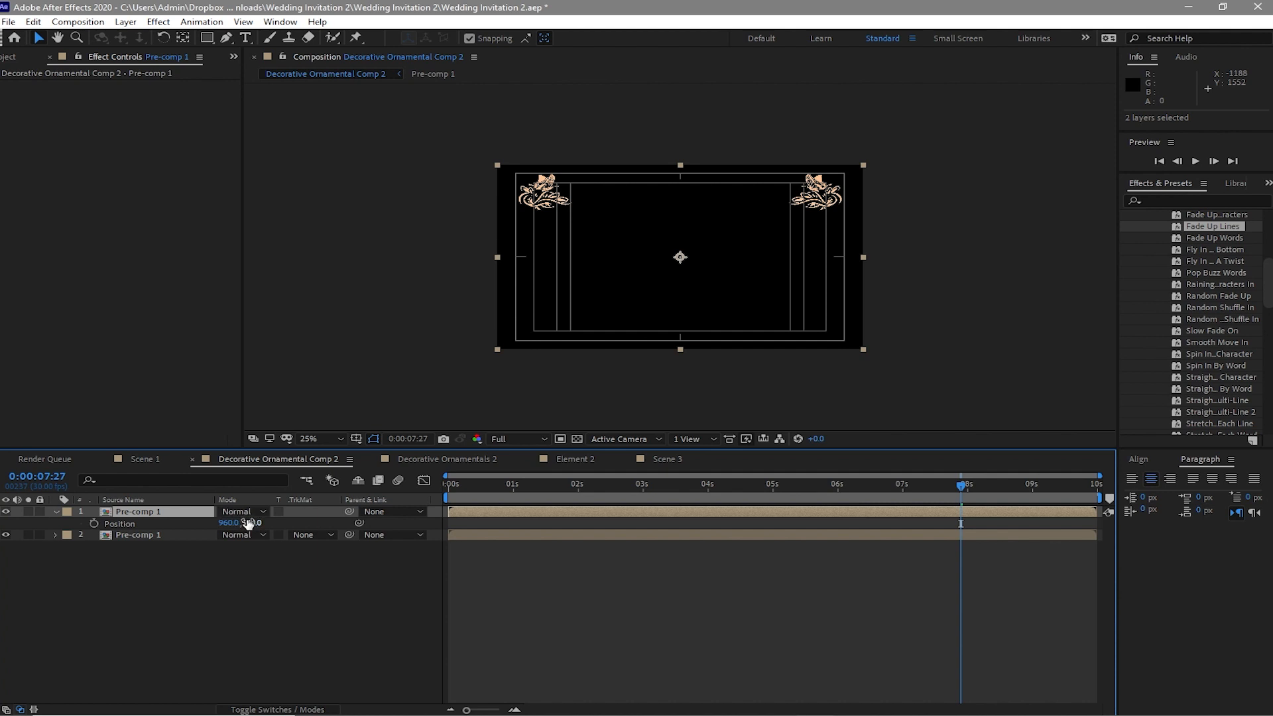
left_click_drag(248, 524, 738, 596)
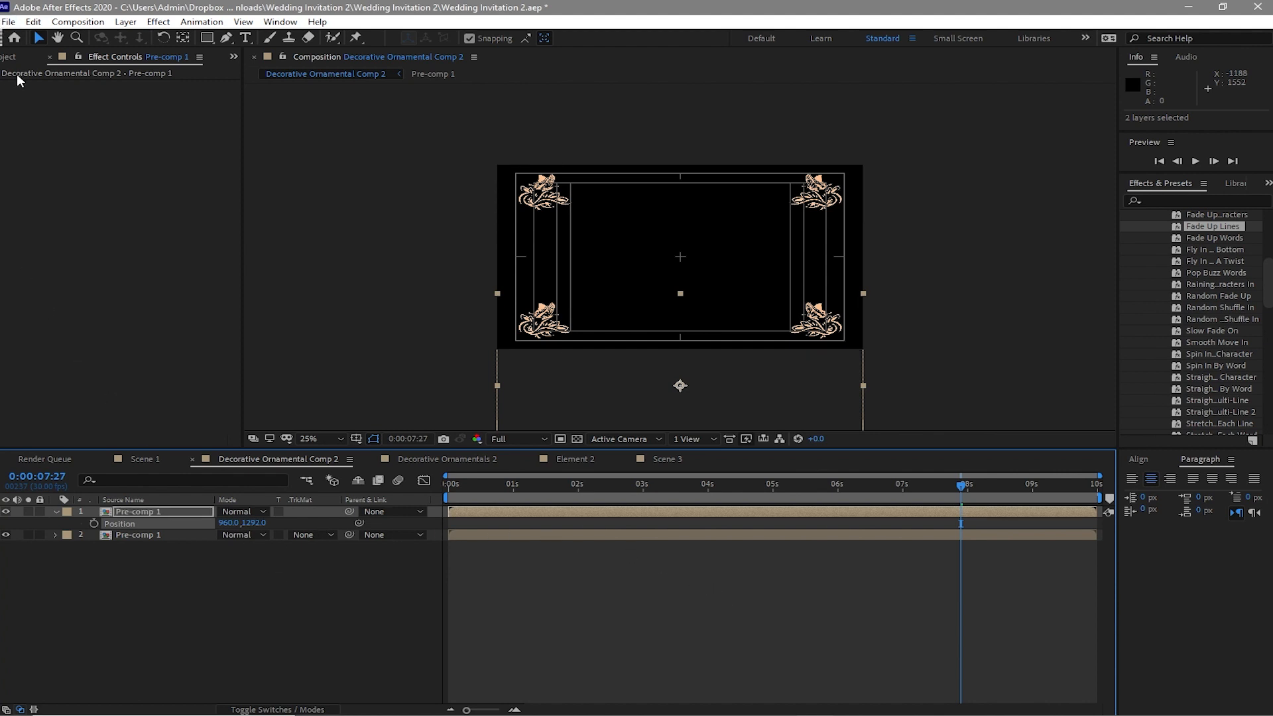
Step: Delete both Decorative Ornamental Comp 1 layers from the Decorative Ornamentals 2 composition
left_click(428, 459)
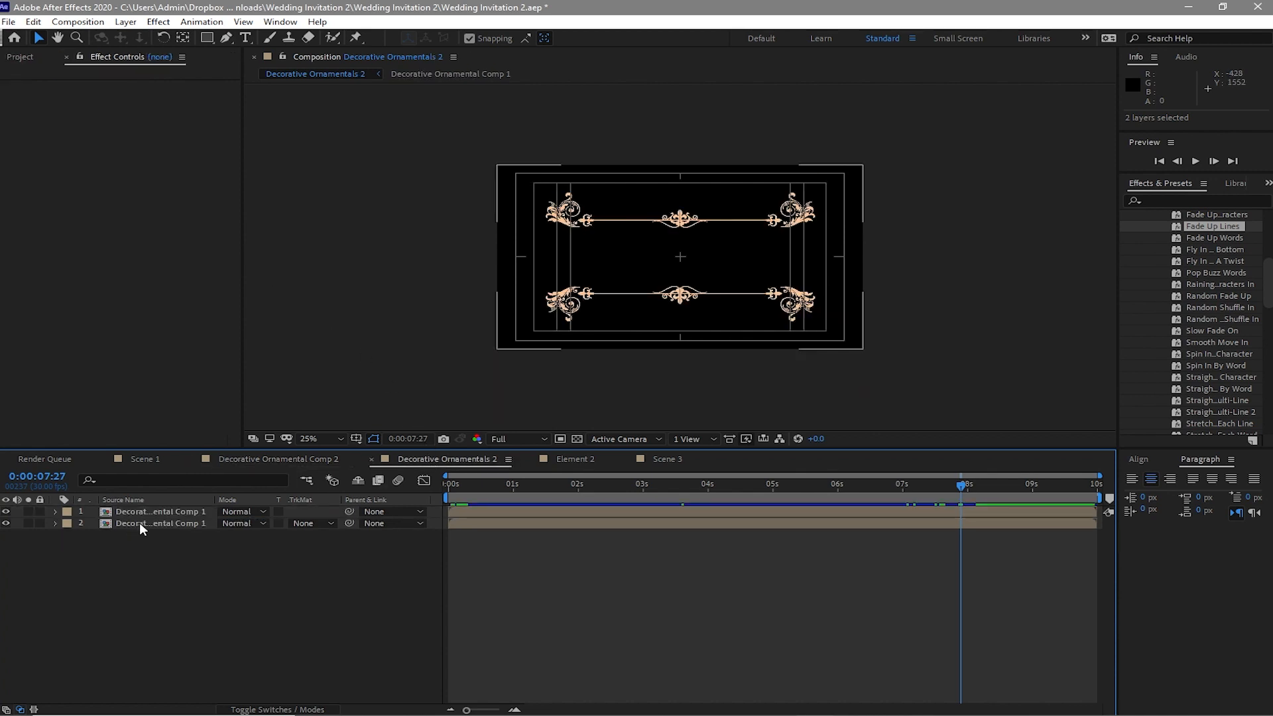
left_click_drag(170, 565, 159, 508)
left_click(33, 21)
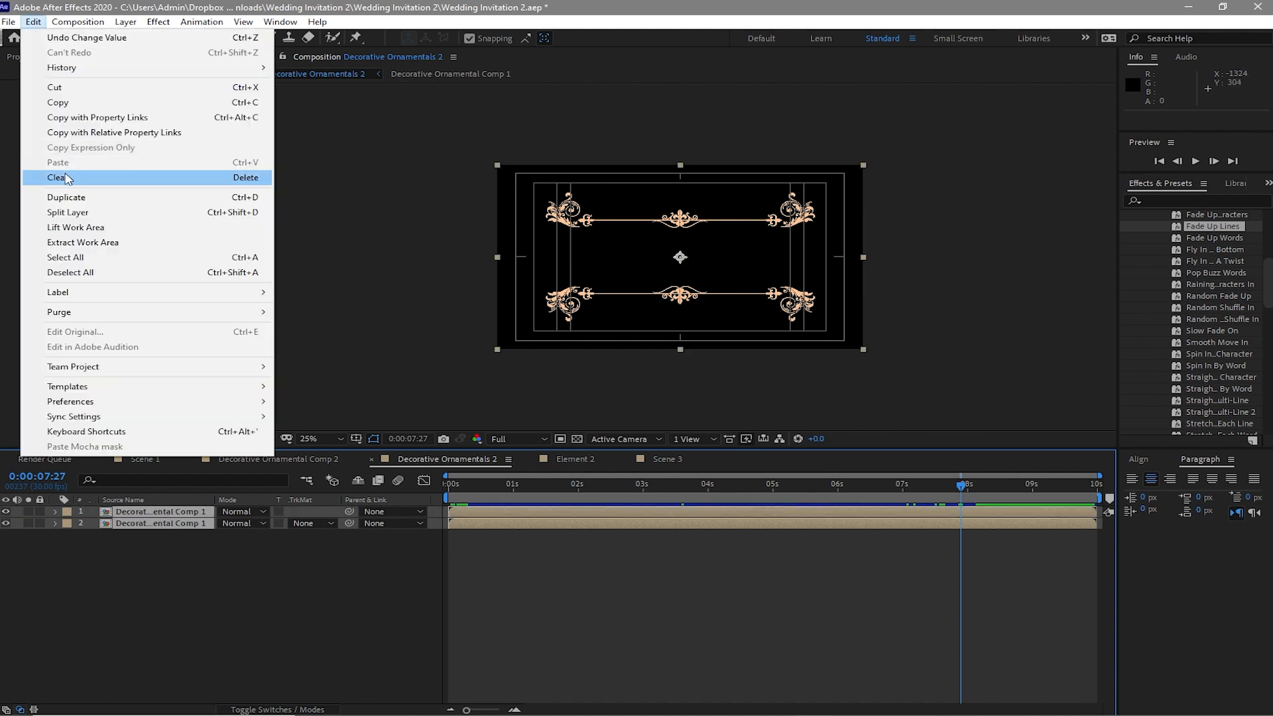
left_click(65, 174)
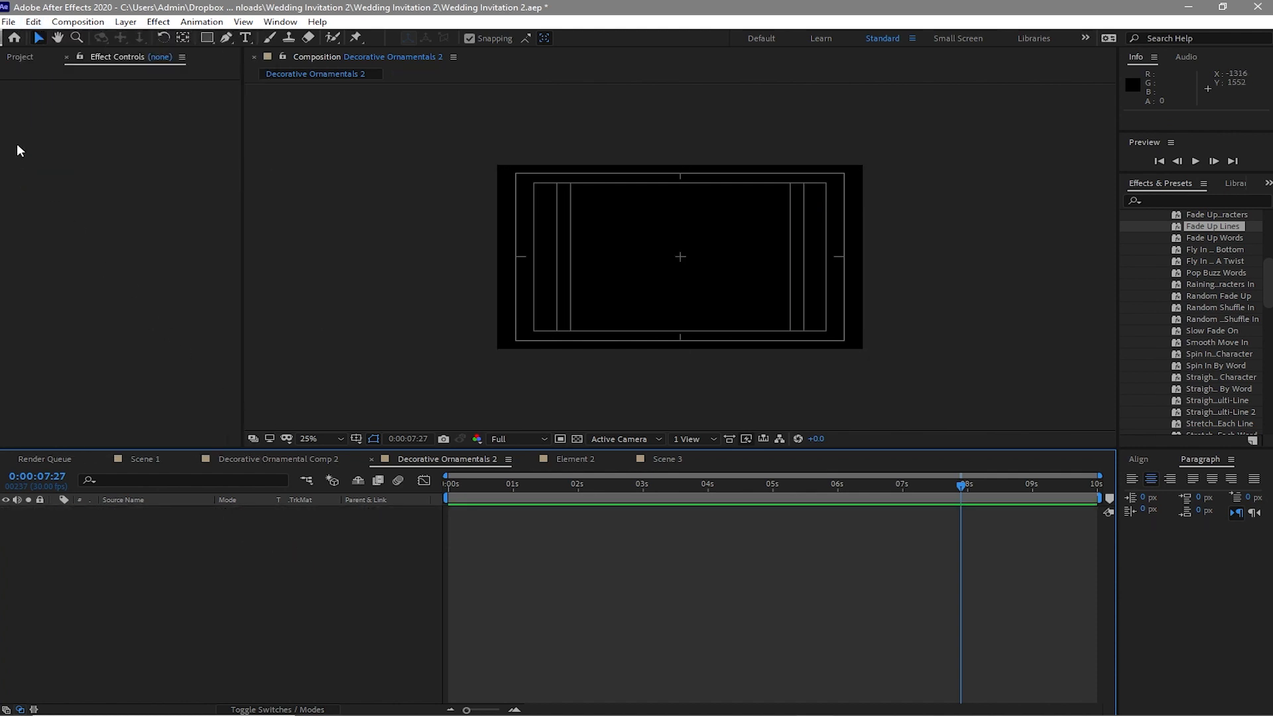
Step: Add Decorative Ornamental Comp 2 from the Scene 2 folder to Decorative Ornamentals 2 and preview the frame at 0:00:03:12
left_click(18, 56)
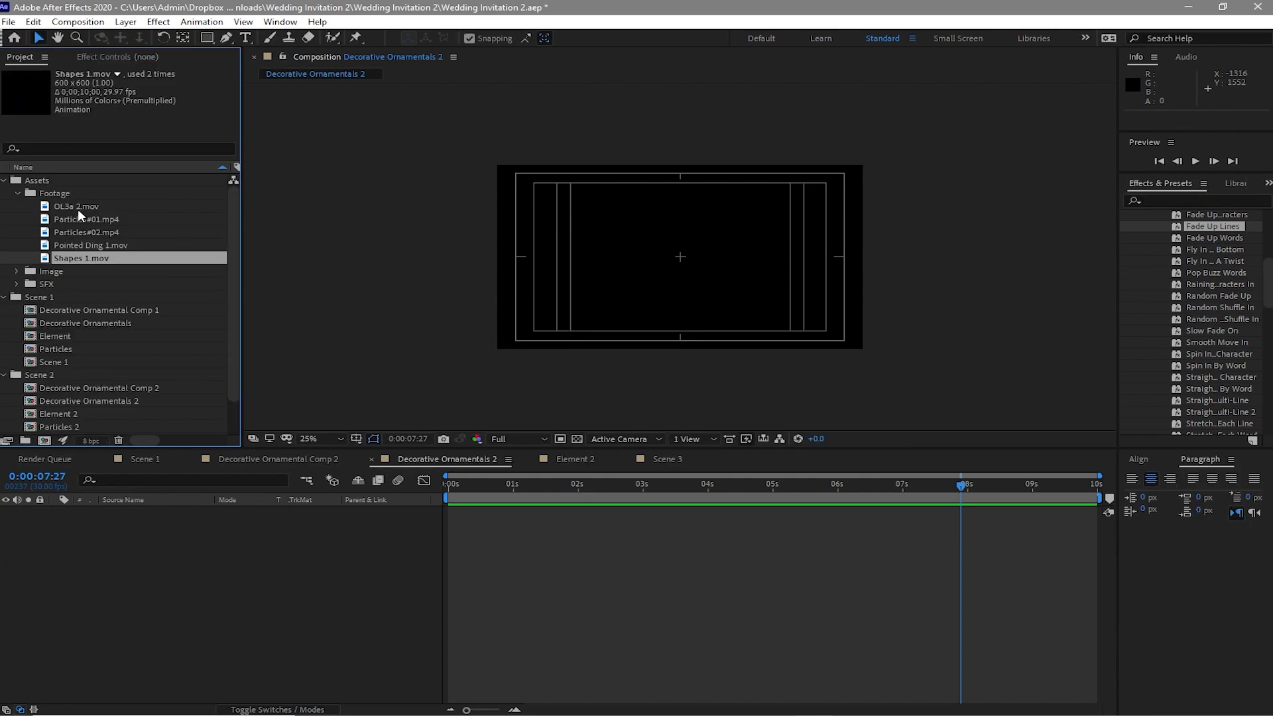
left_click(4, 180)
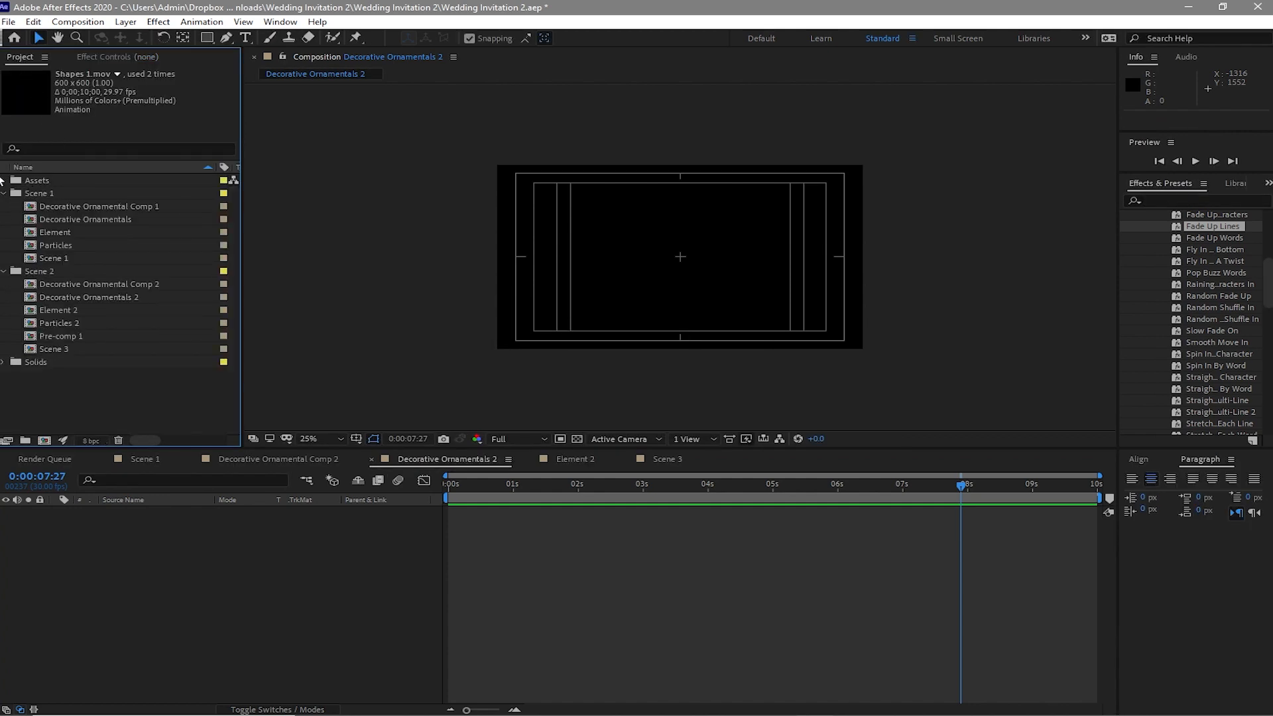
left_click(4, 193)
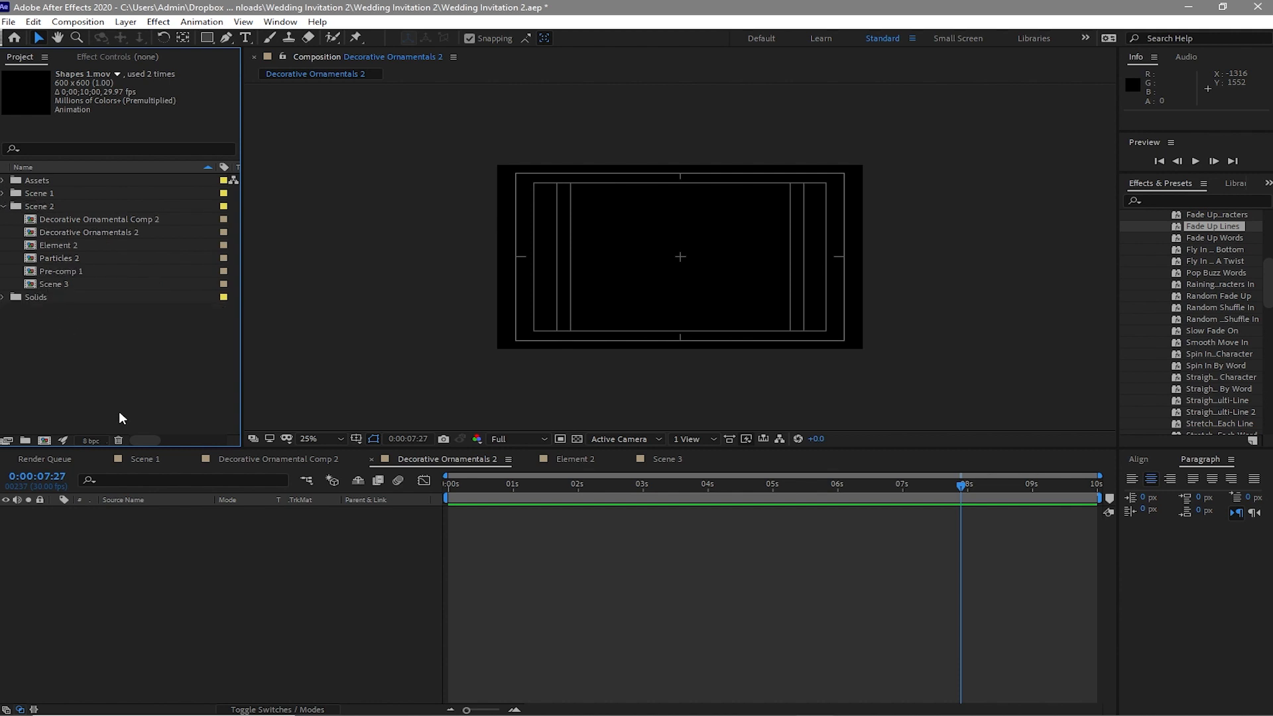
left_click(62, 217)
left_click_drag(62, 218, 165, 536)
left_click(668, 486)
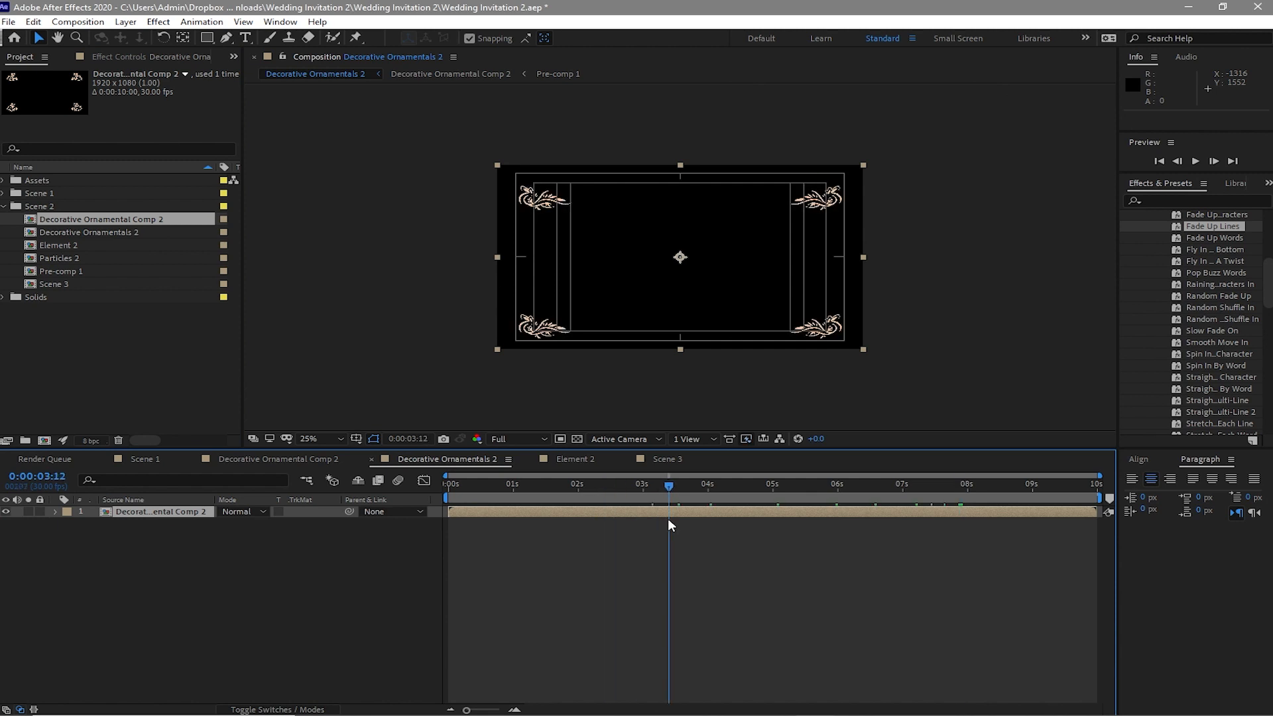
Step: Delete the Perhaps.png layer from the Scene 3 composition
left_click(649, 458)
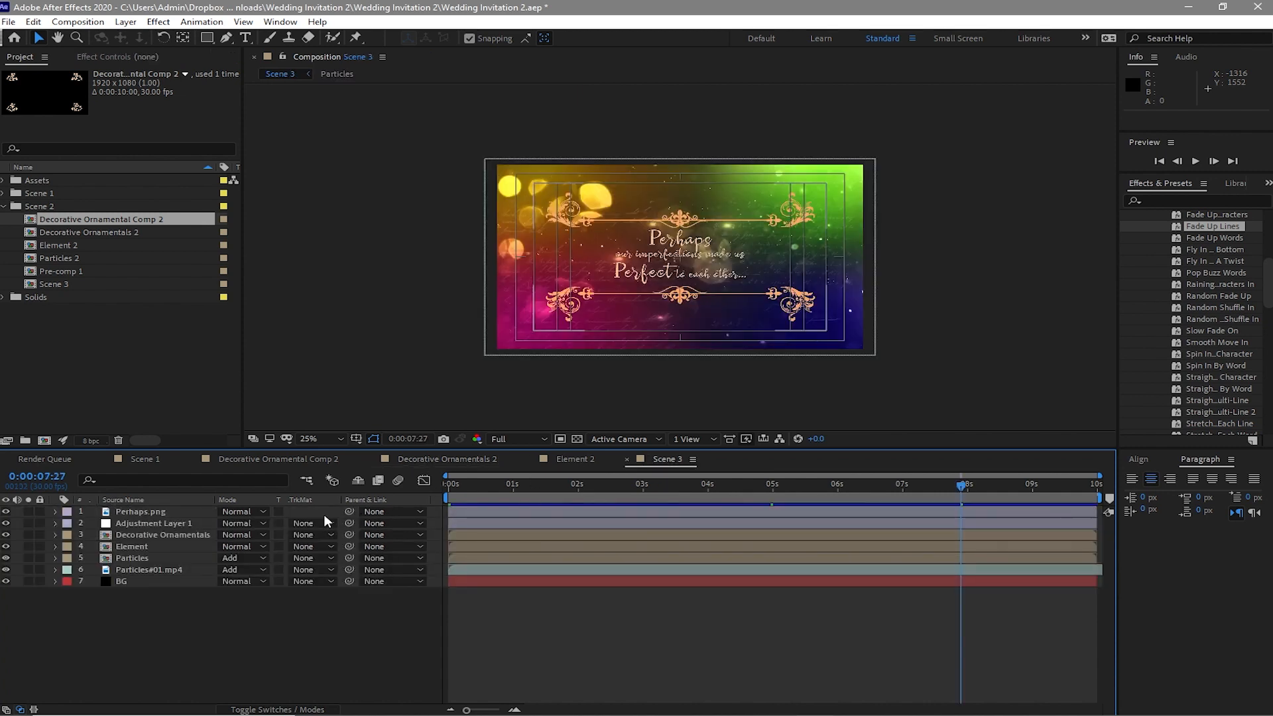
left_click(118, 512)
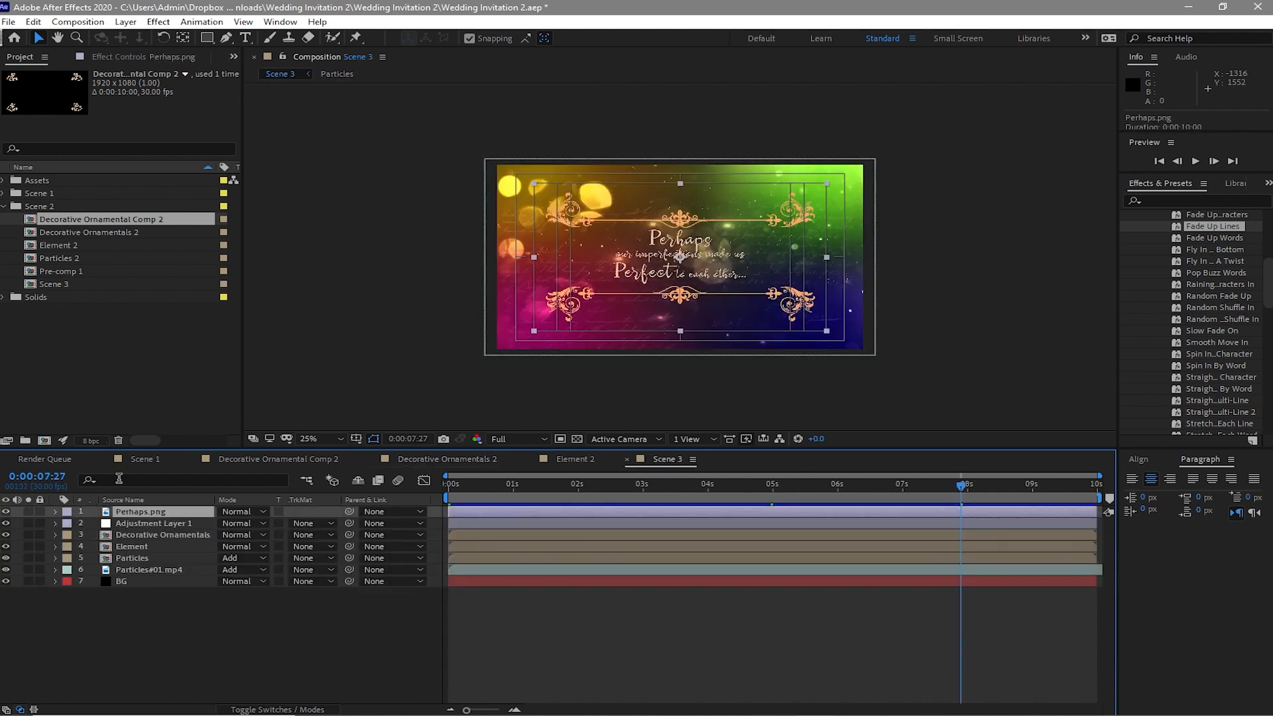
left_click(35, 22)
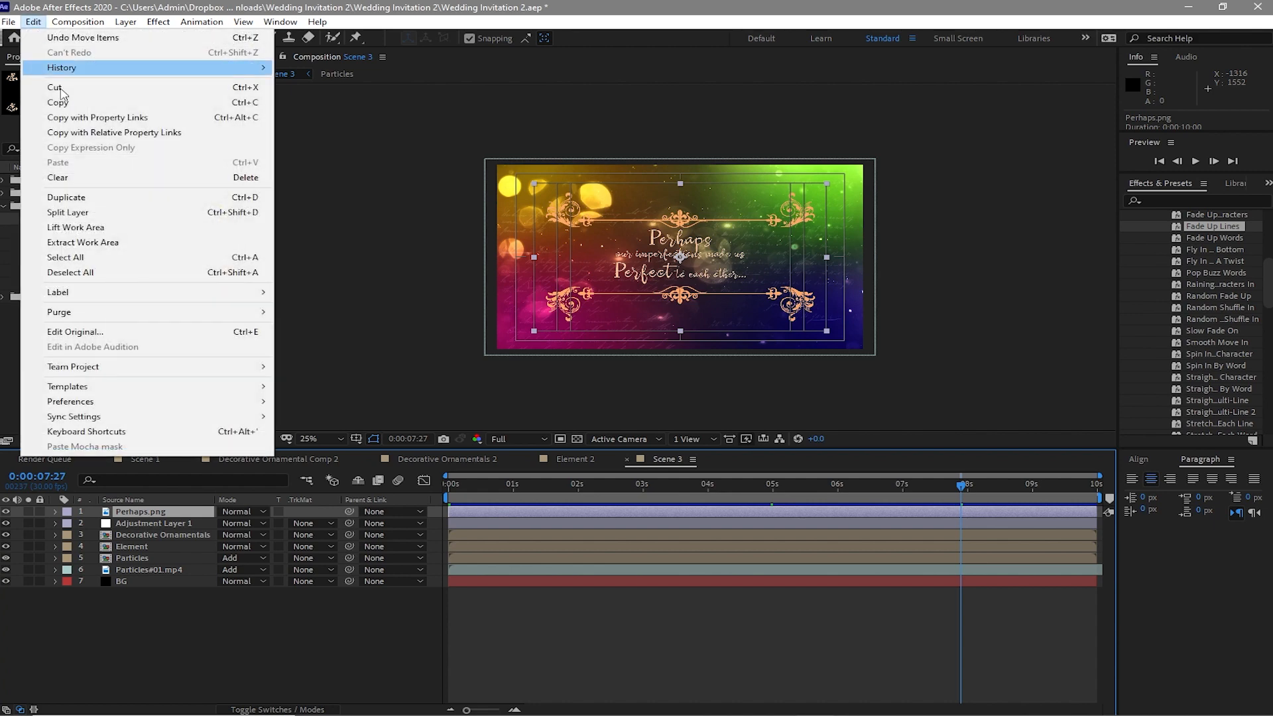
left_click(88, 178)
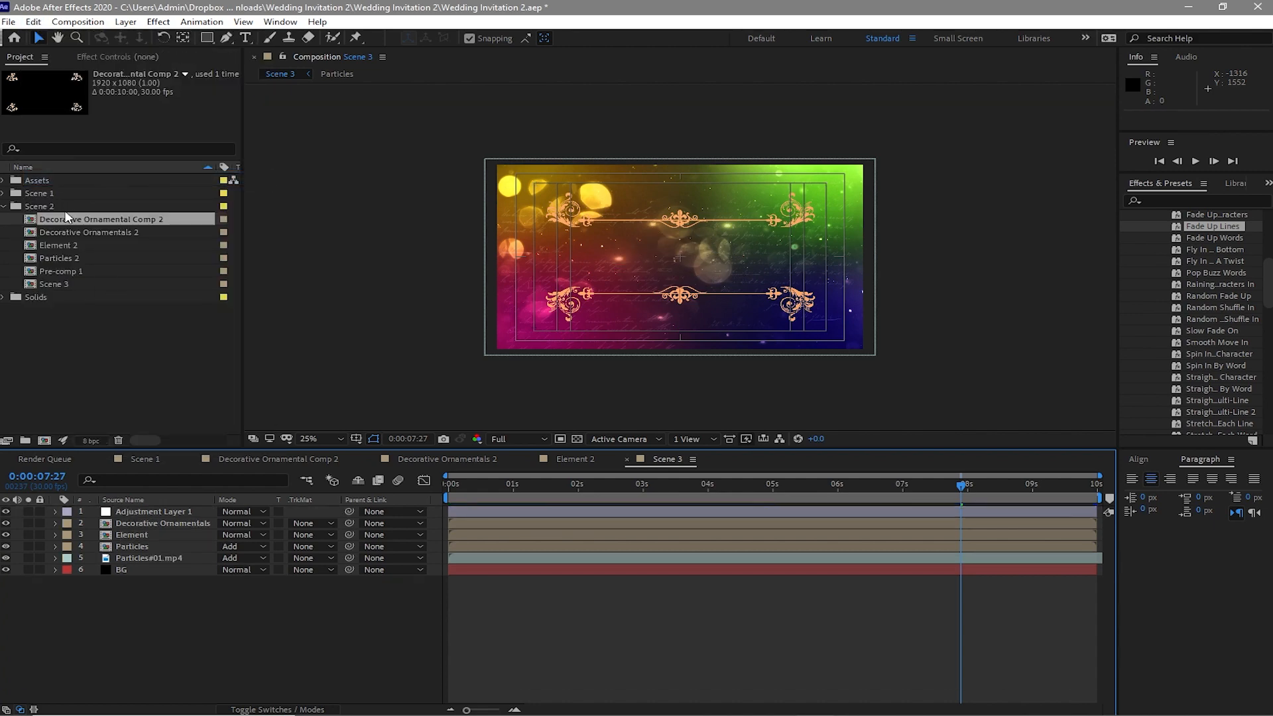
Step: Place Lifetime.png from the RG image folder as the top layer of Scene 3 and scale it to 17%
left_click(3, 180)
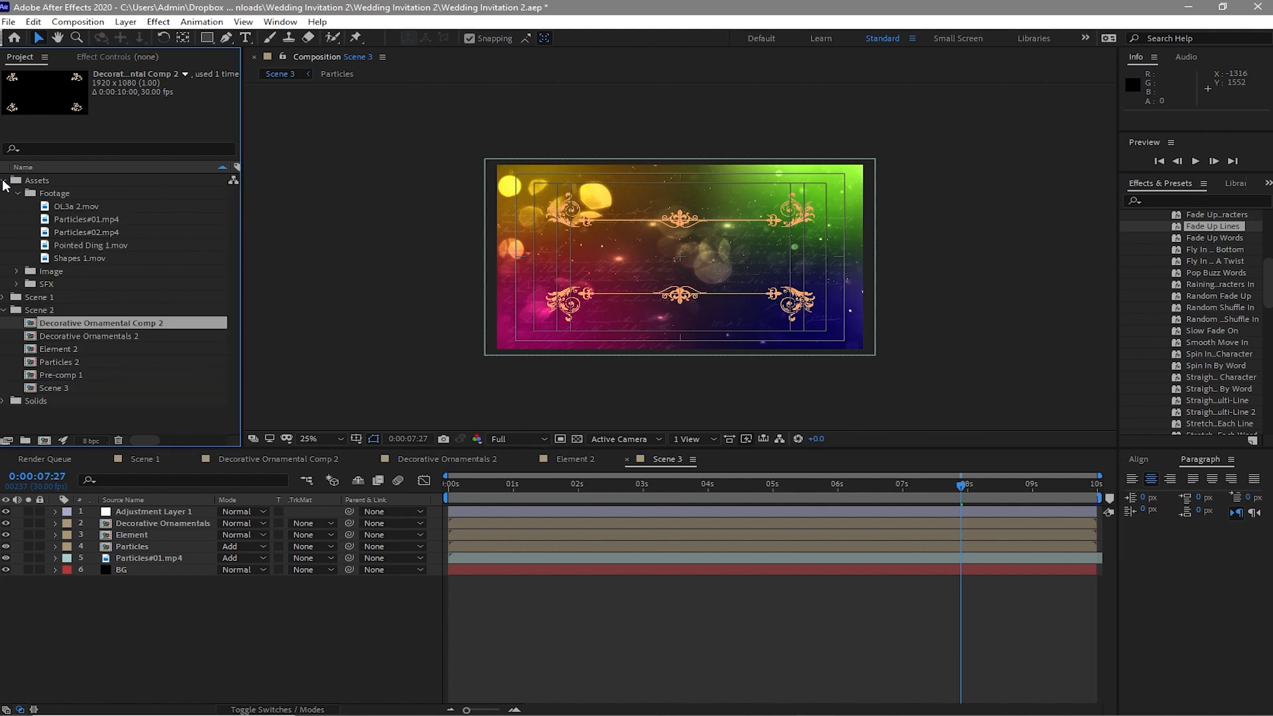
left_click(16, 272)
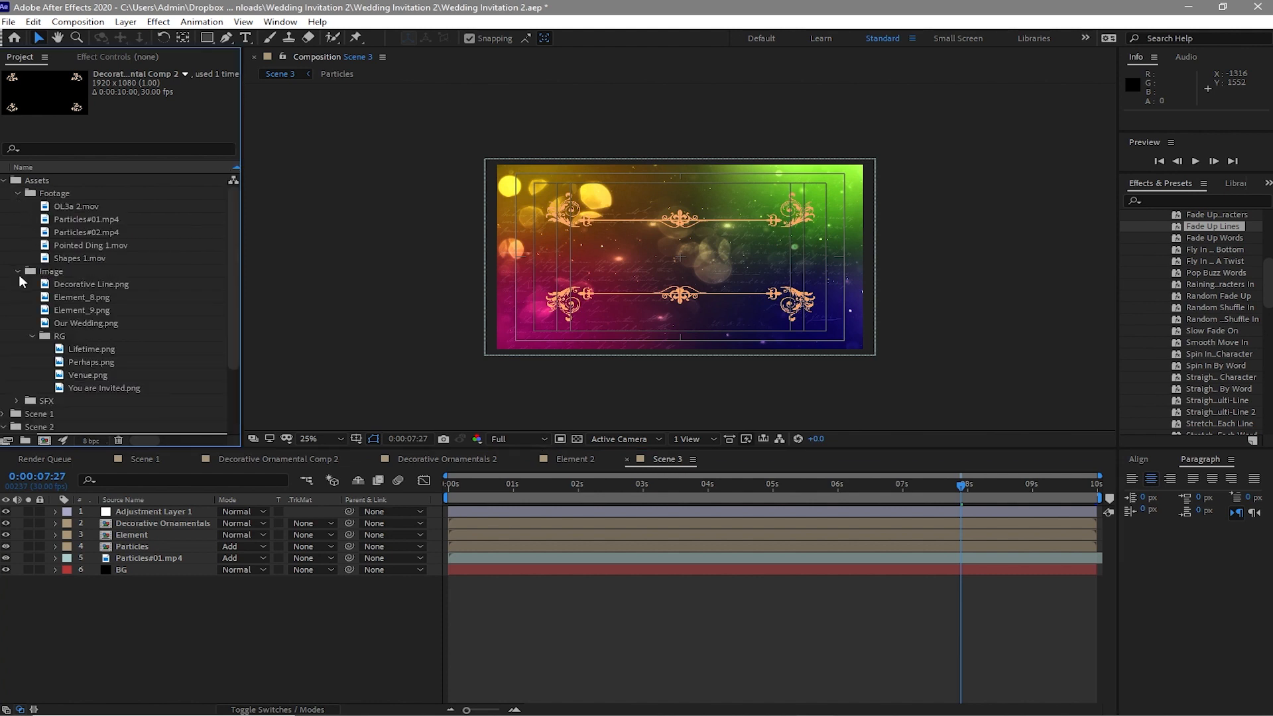
left_click(69, 351)
left_click_drag(69, 351, 95, 507)
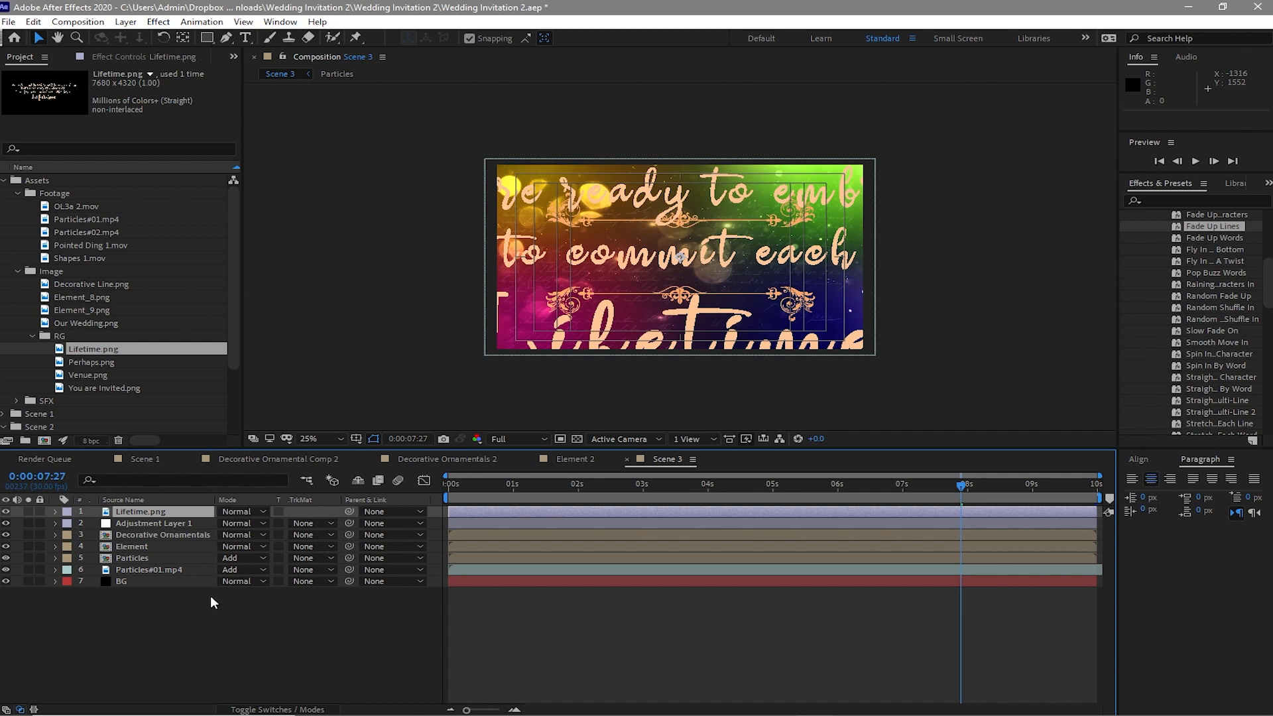
key("s")
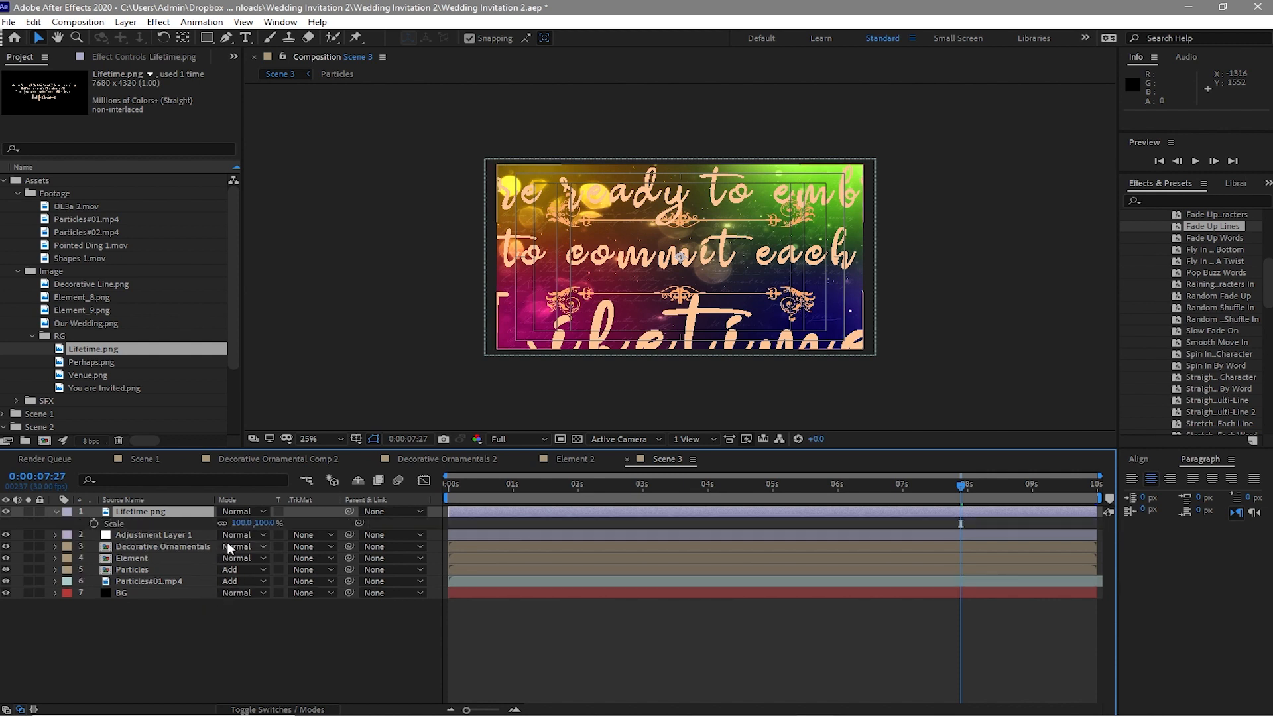
left_click_drag(240, 528, 176, 523)
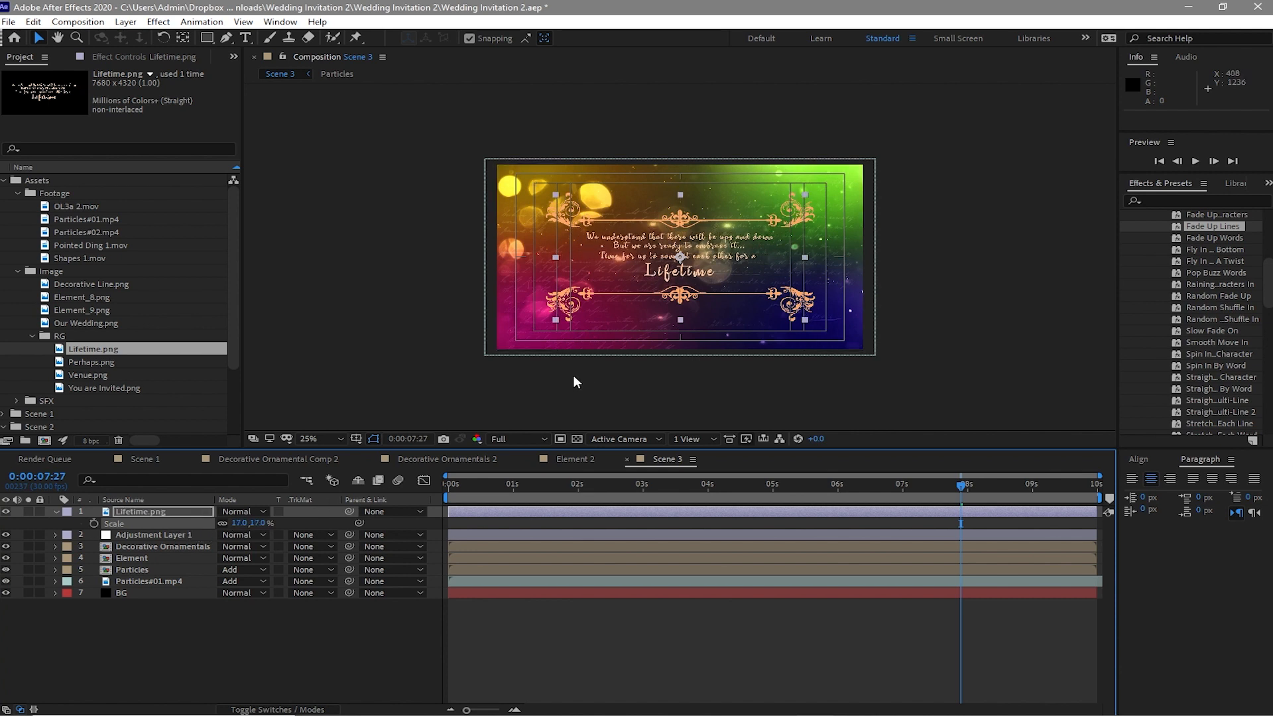
left_click(380, 354)
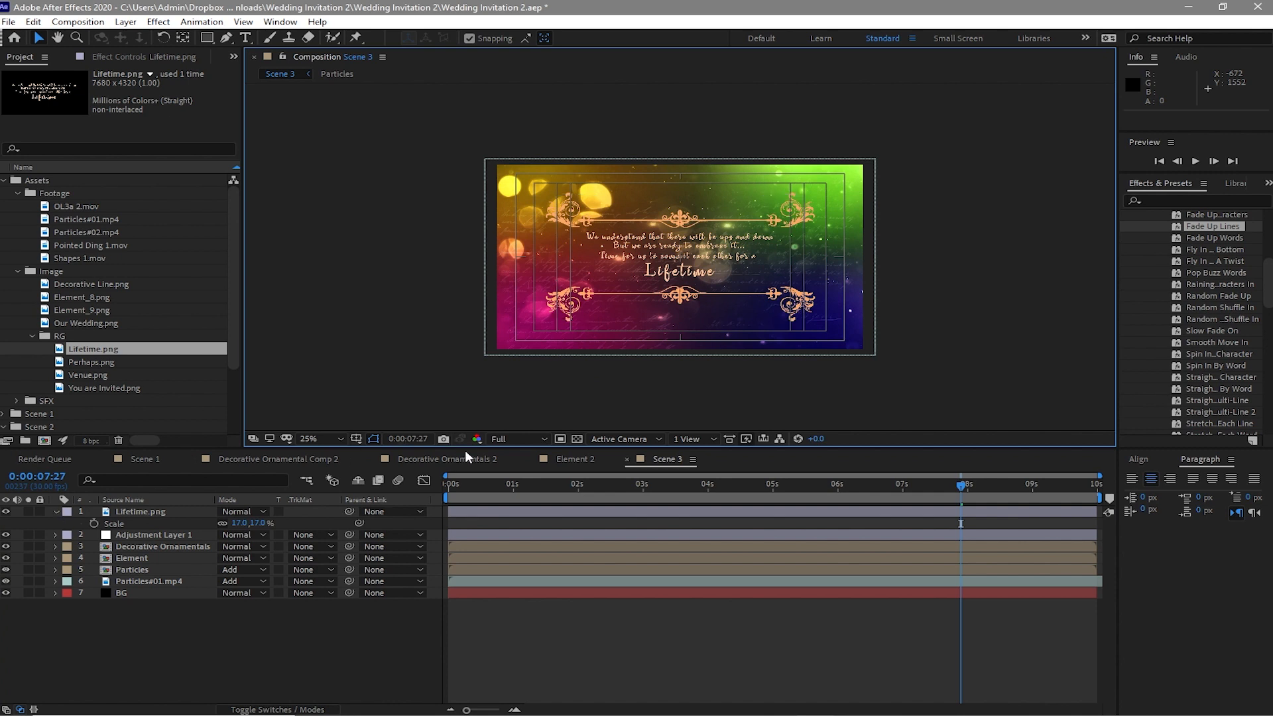
Step: Animate Lifetime.png's opacity with keyframes from 1% at 0:00:00:00 to 100% at 0:00:02:00
left_click(480, 482)
left_click_drag(483, 485, 430, 485)
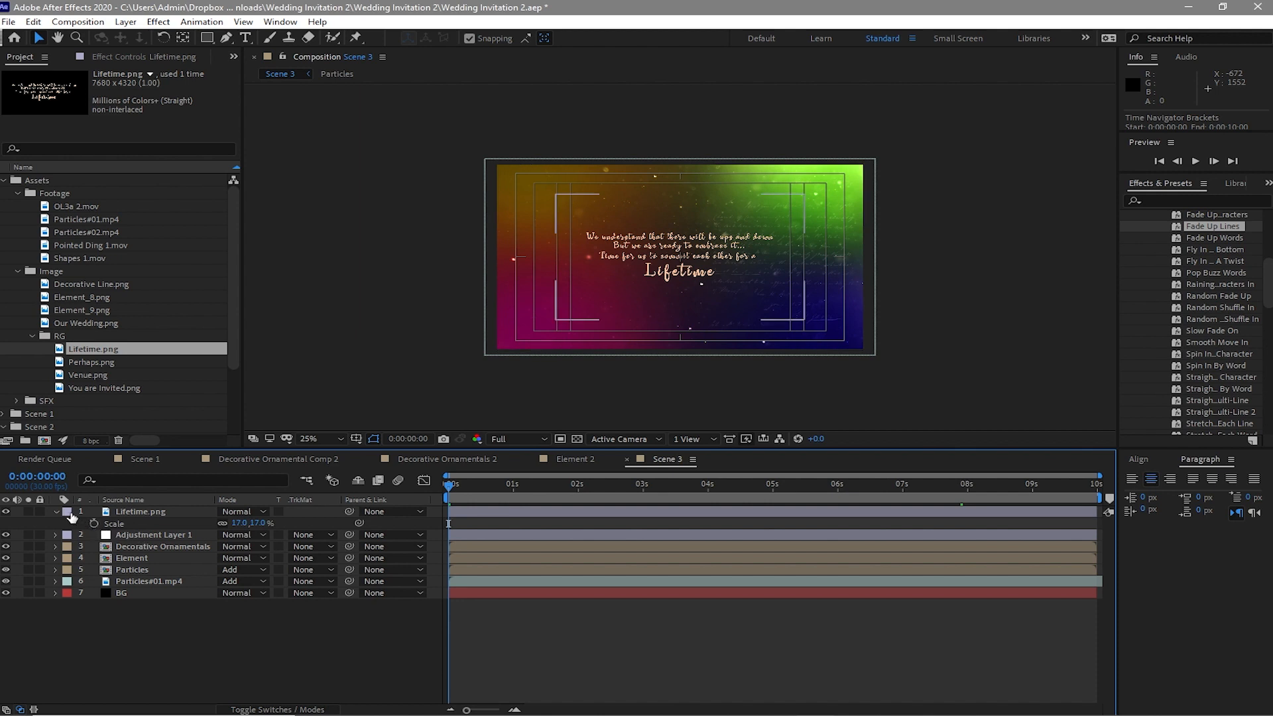
left_click(119, 512)
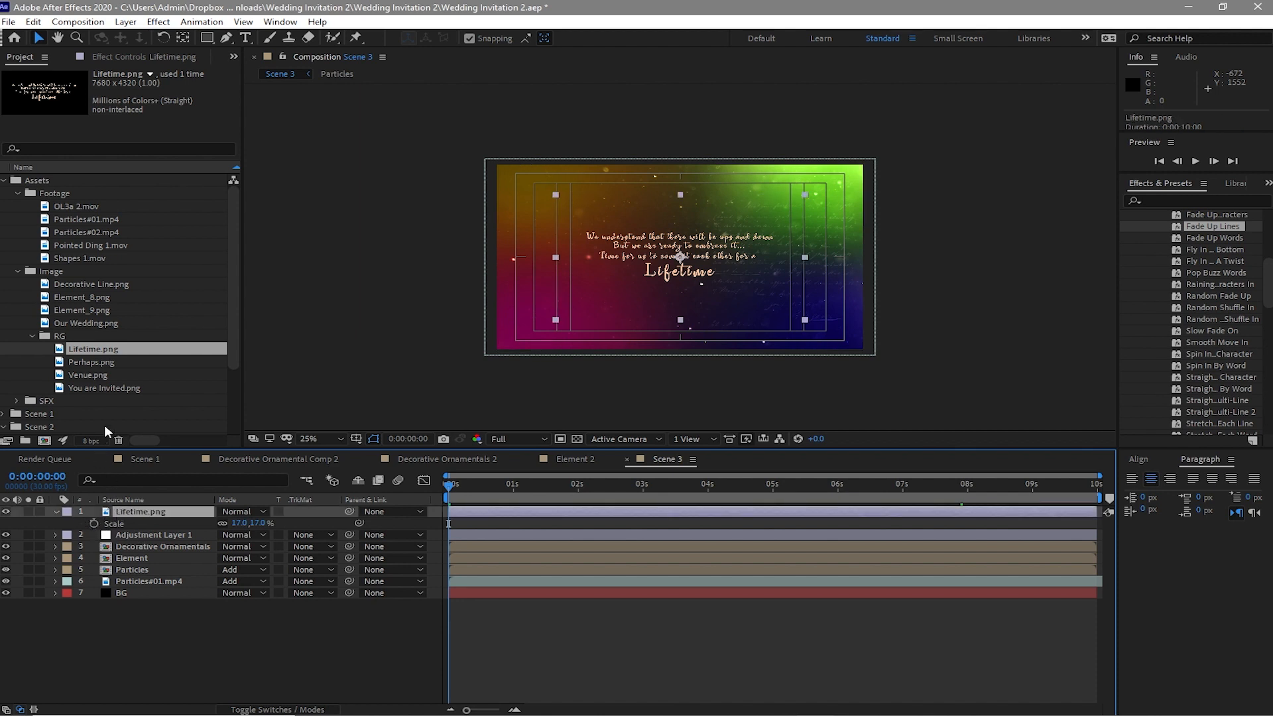
key("t")
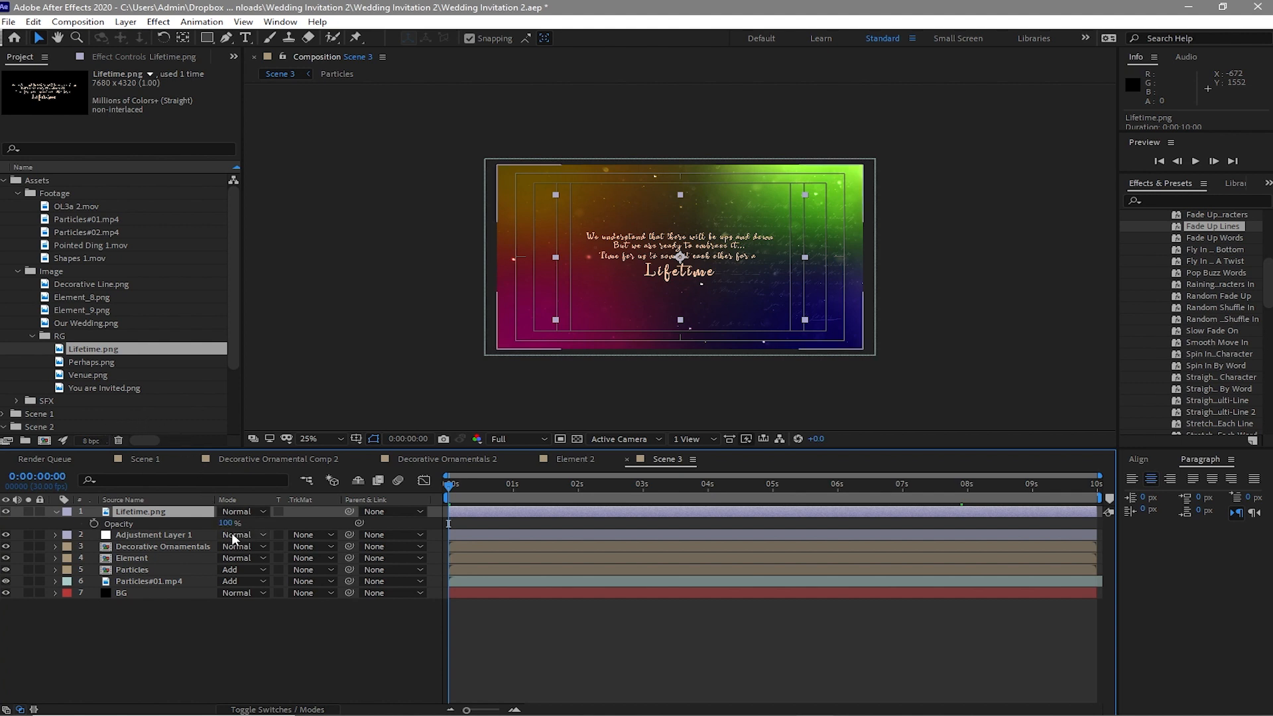
left_click_drag(227, 524, 0, 545)
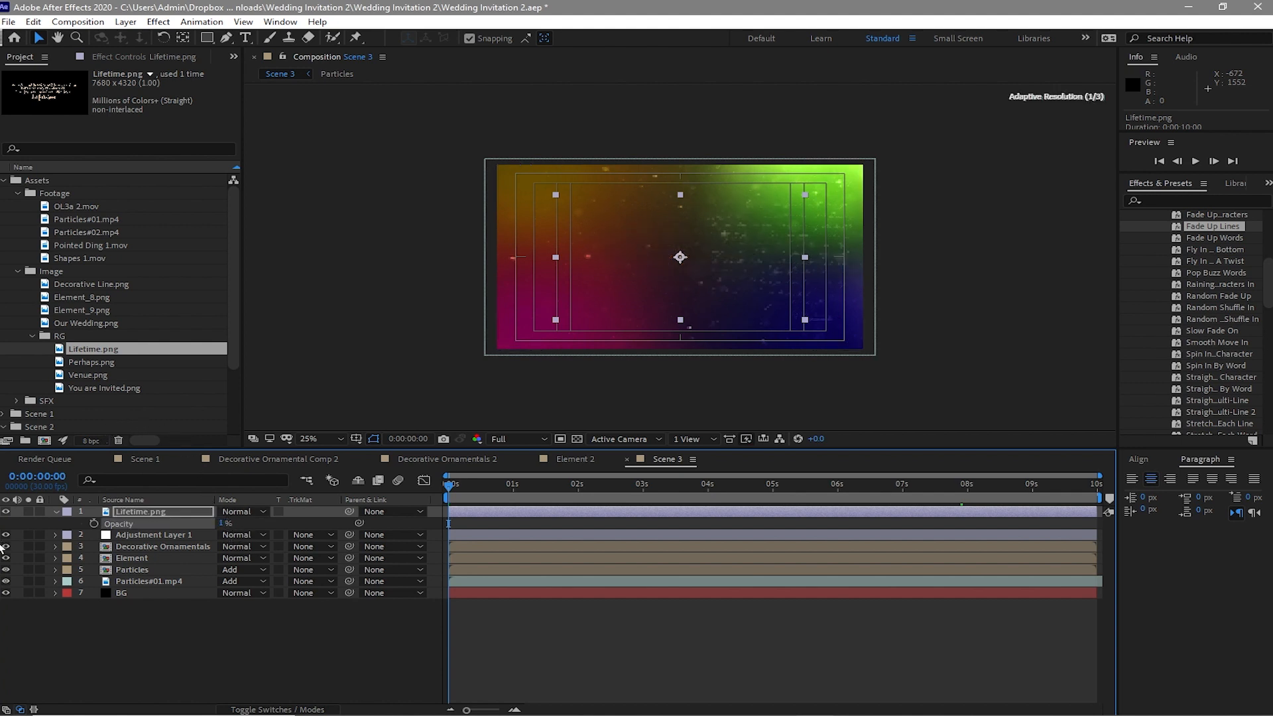
left_click(93, 524)
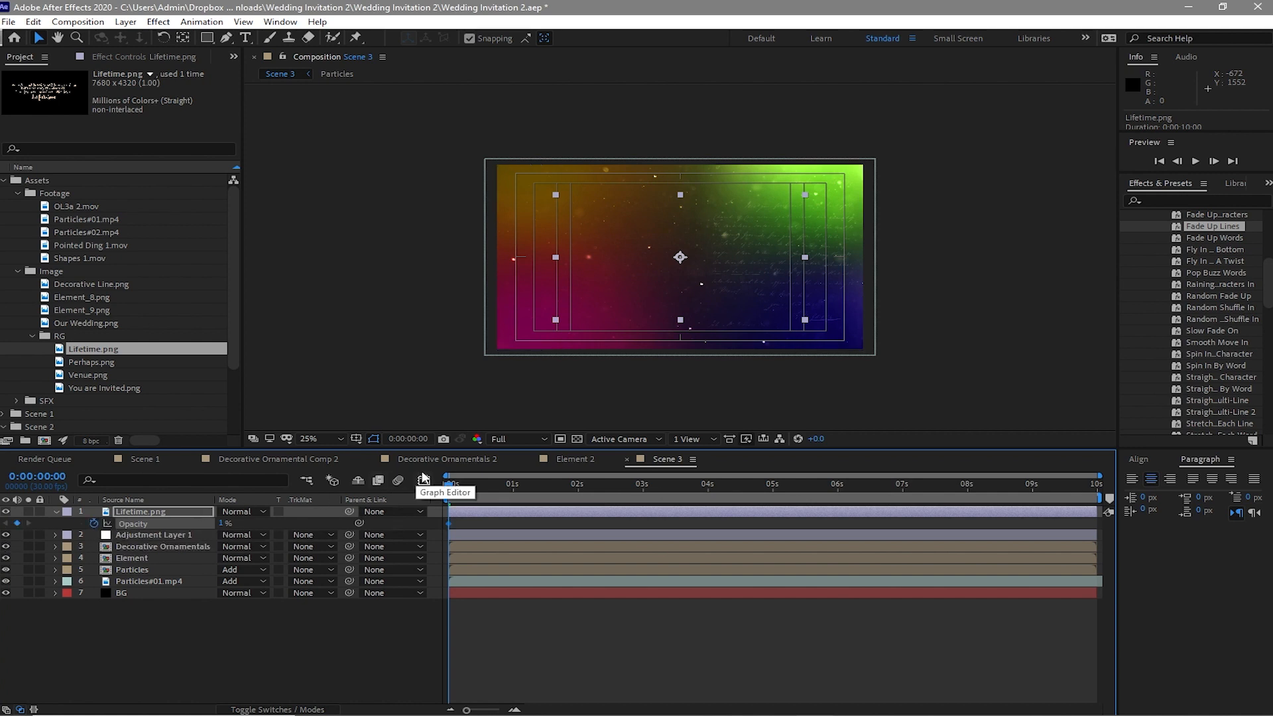
left_click(577, 484)
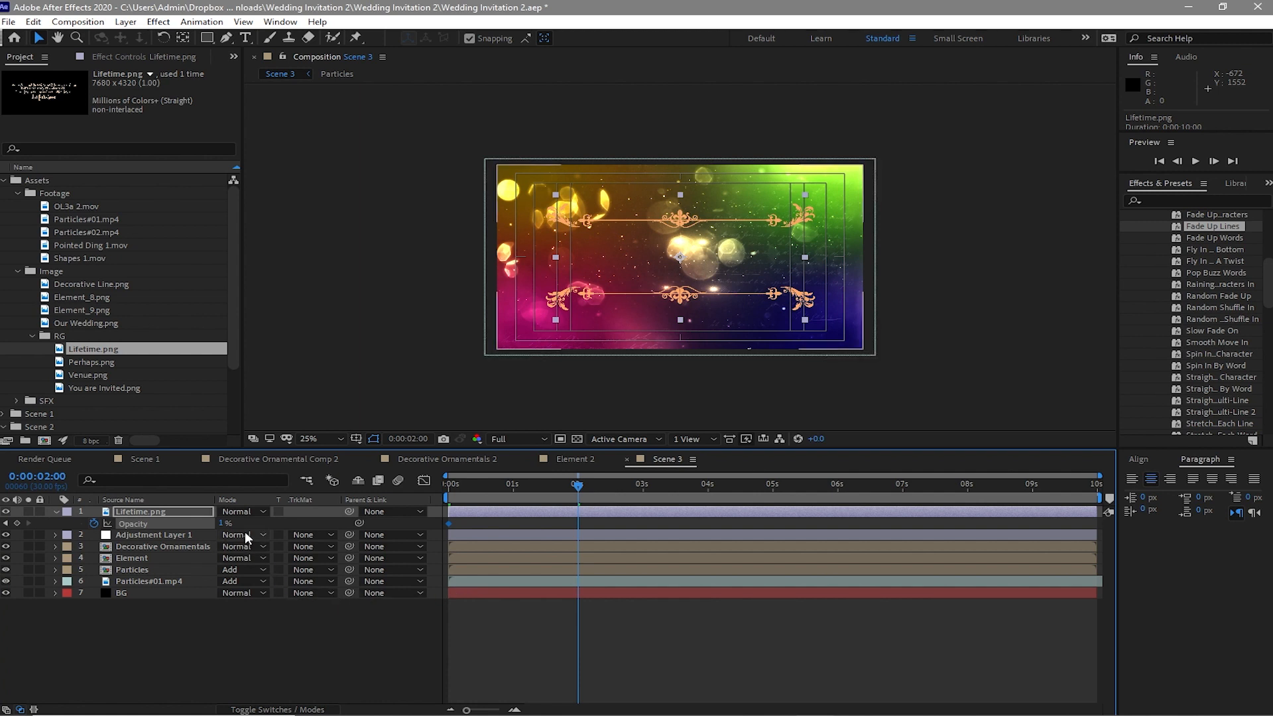
left_click_drag(224, 524, 582, 516)
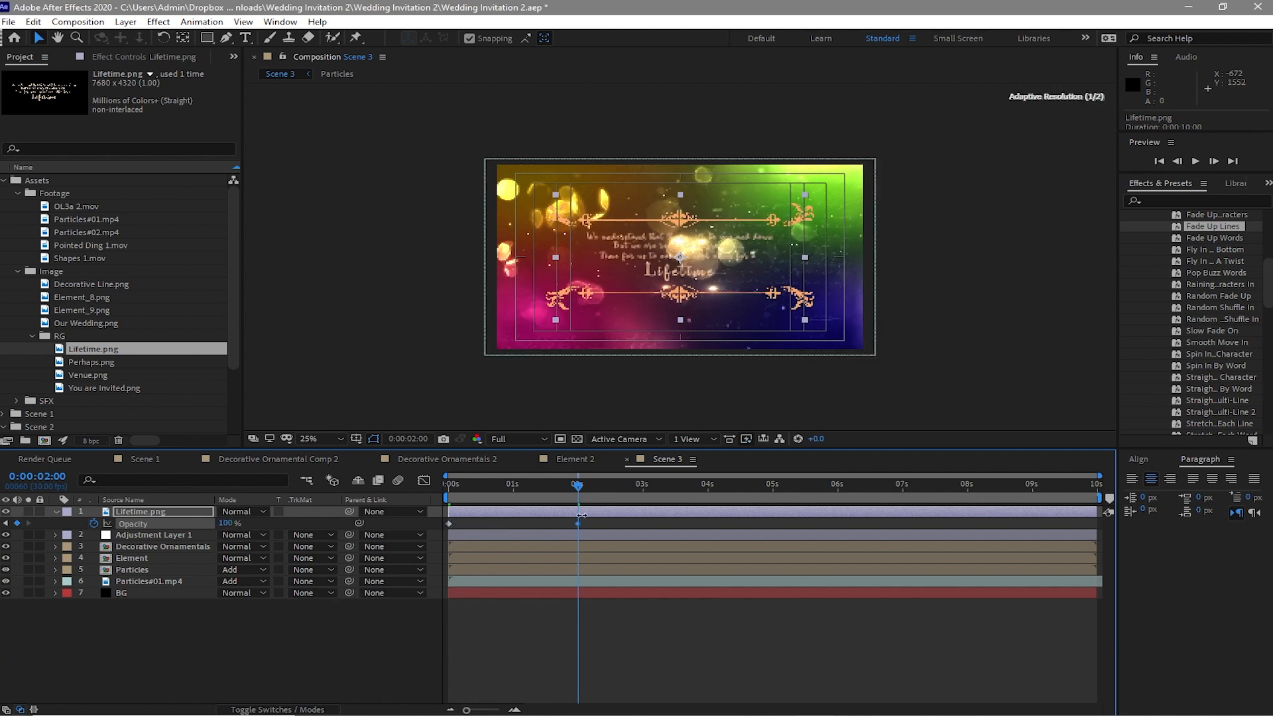
Step: Lower Lifetime.png's opacity at its 0:00:00:00 keyframe and add an opacity keyframe at 0:00:08:00, holding 100%
left_click(6, 524)
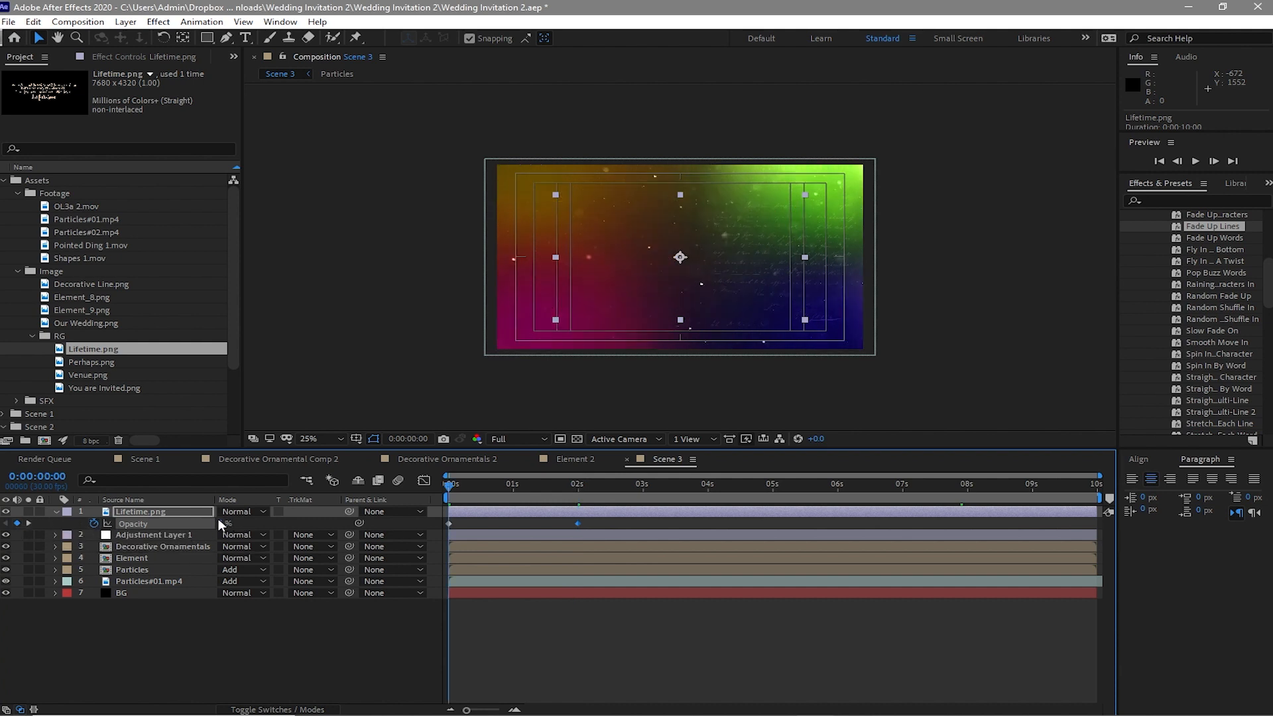
left_click_drag(225, 523, 196, 521)
left_click(968, 487)
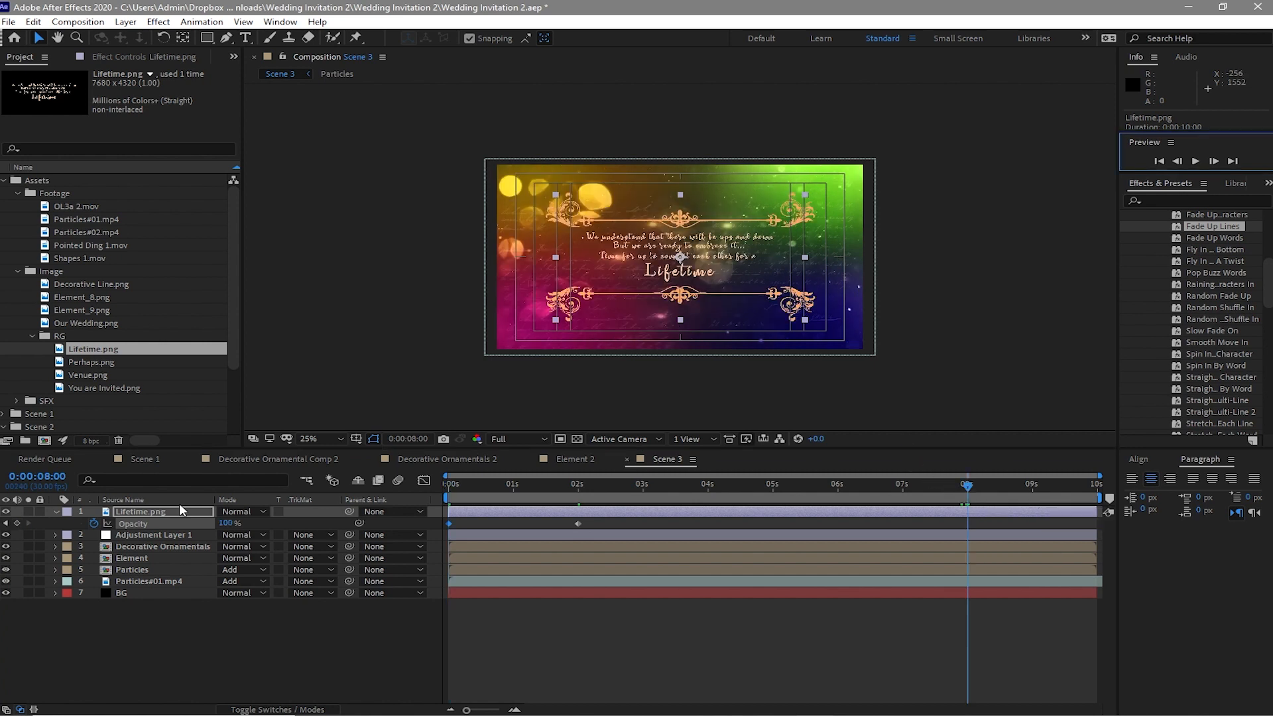
left_click(18, 523)
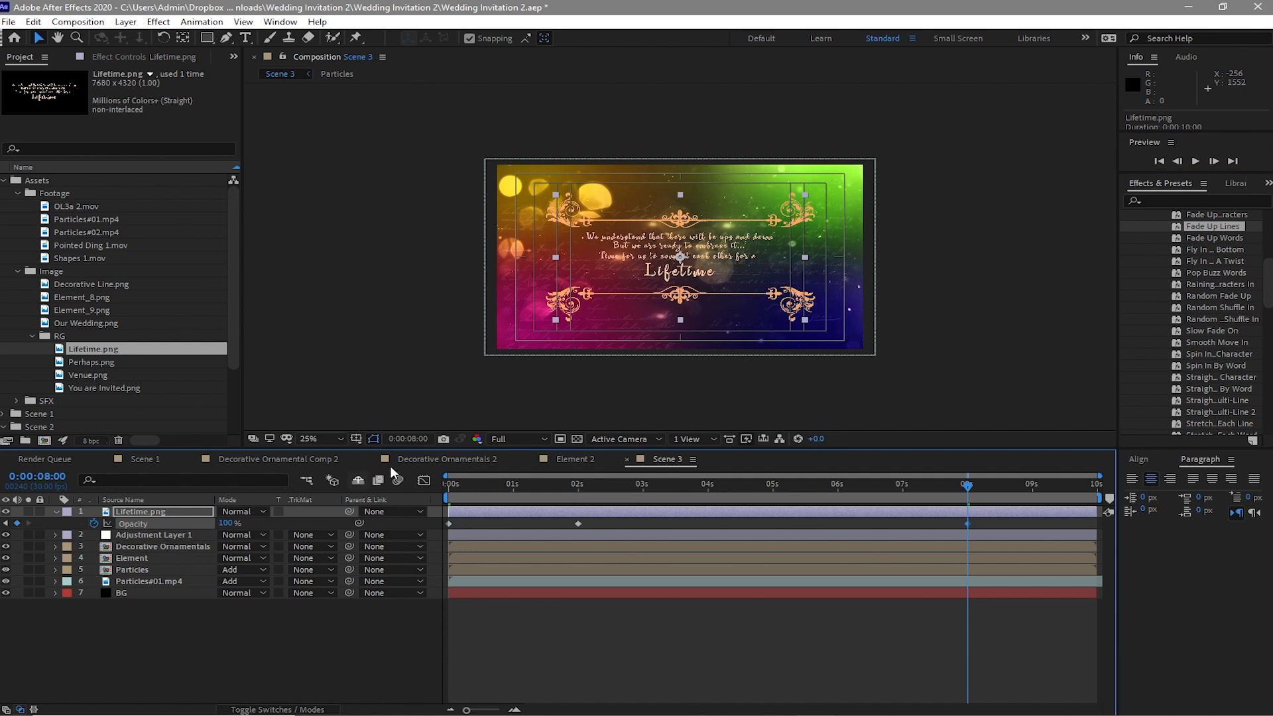
Step: Fade Lifetime.png out by setting its opacity to 0% on the last frame, 0:00:09:29
left_click_drag(968, 489, 1119, 491)
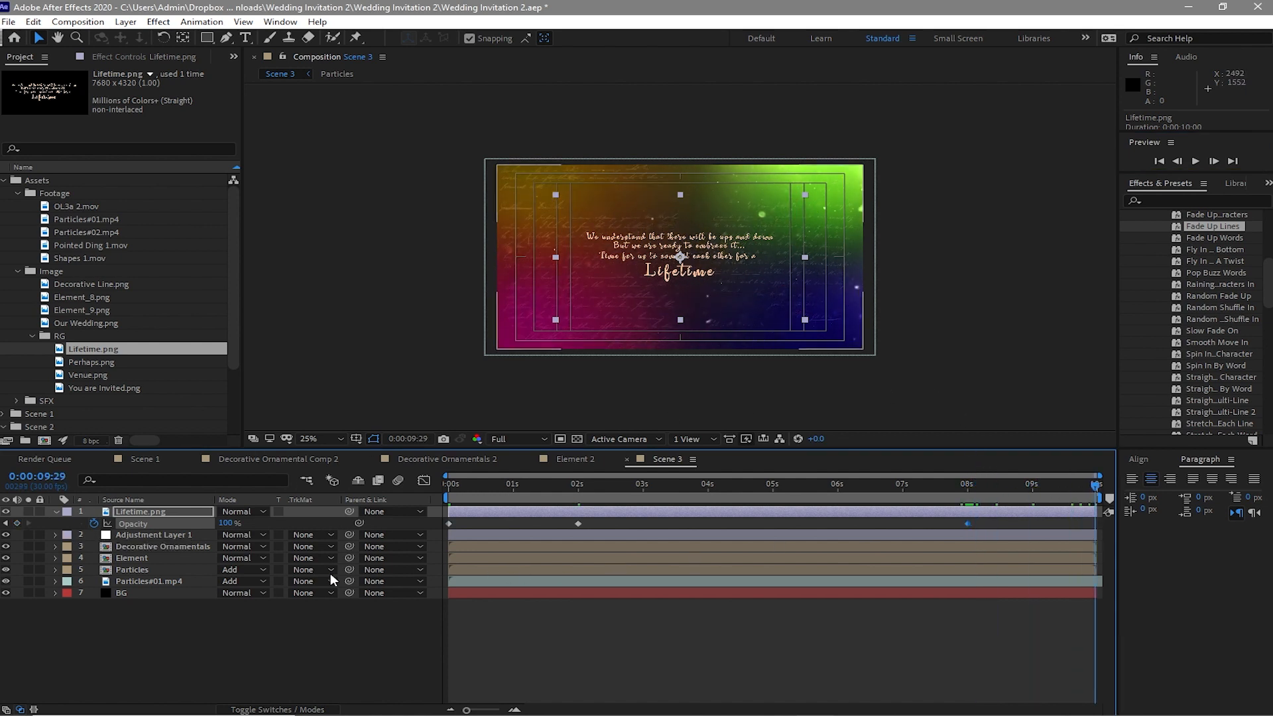
left_click(235, 525)
type("0")
key("Return")
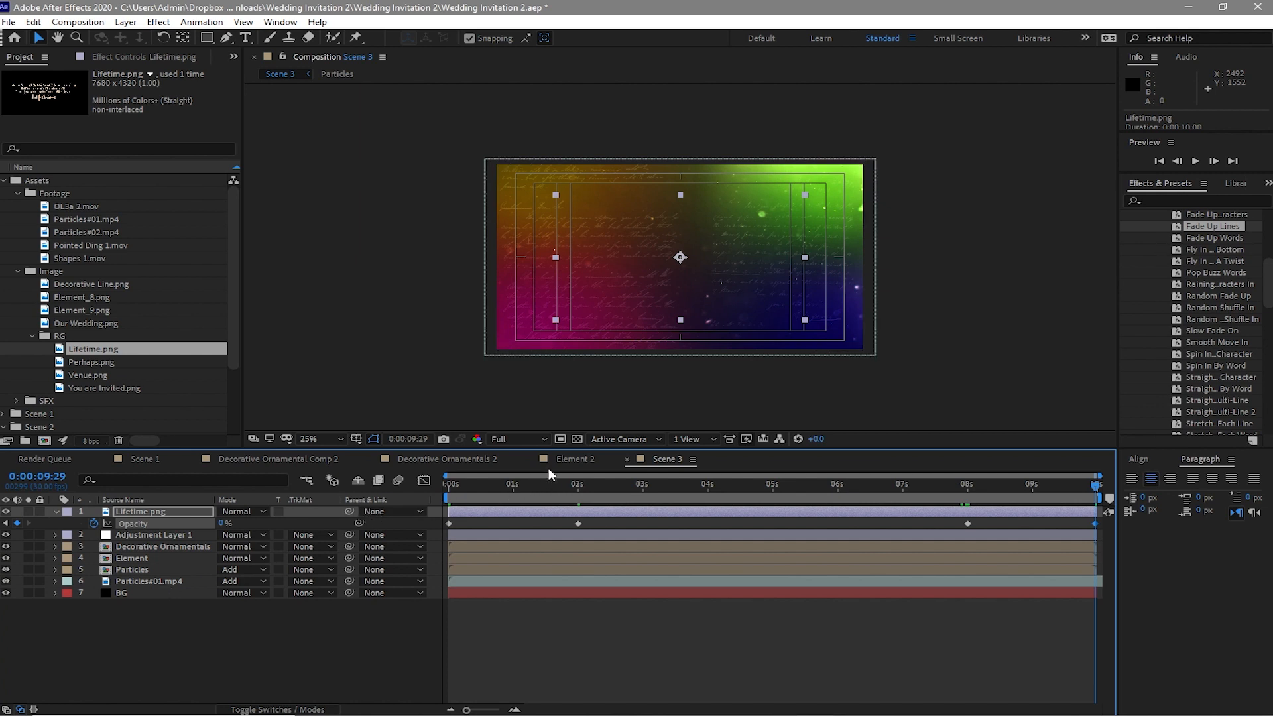
Step: Replace Scene 3's Decorative Ornamentals and Element layers with Decorative Ornamentals 2 and Element 2, and check the frame at 0:00:04:24
left_click(163, 546)
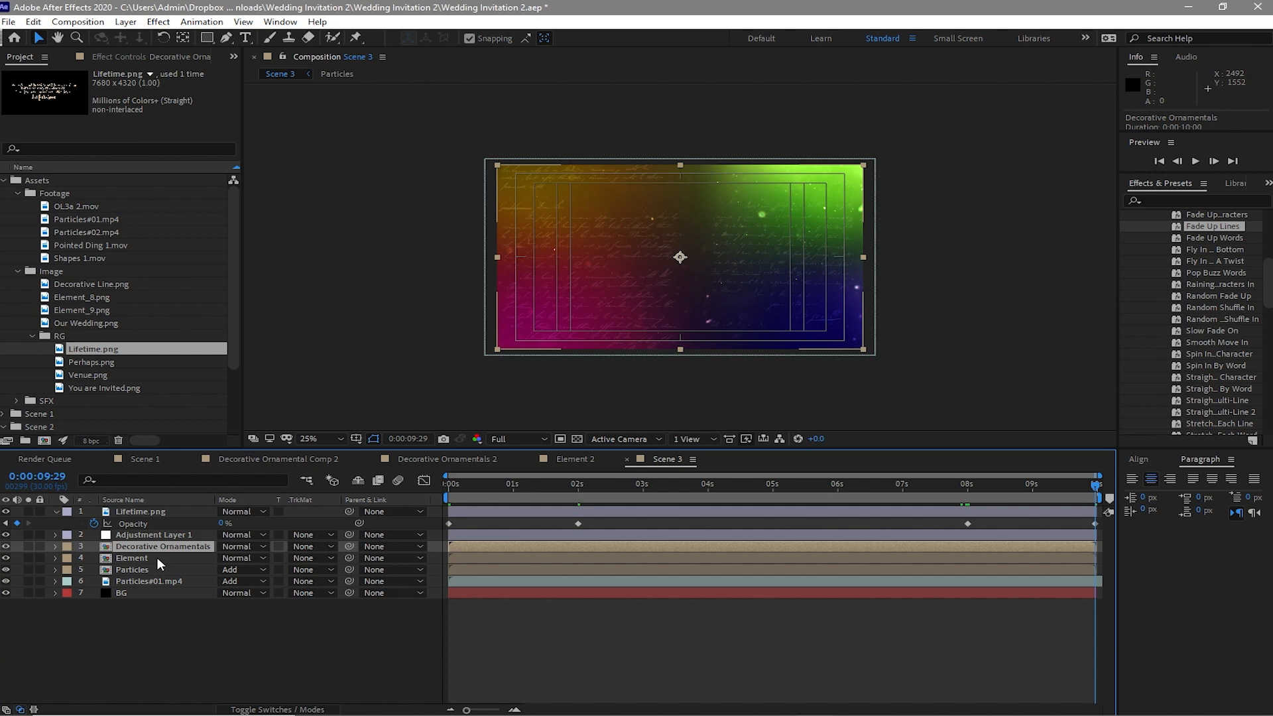
left_click(17, 272)
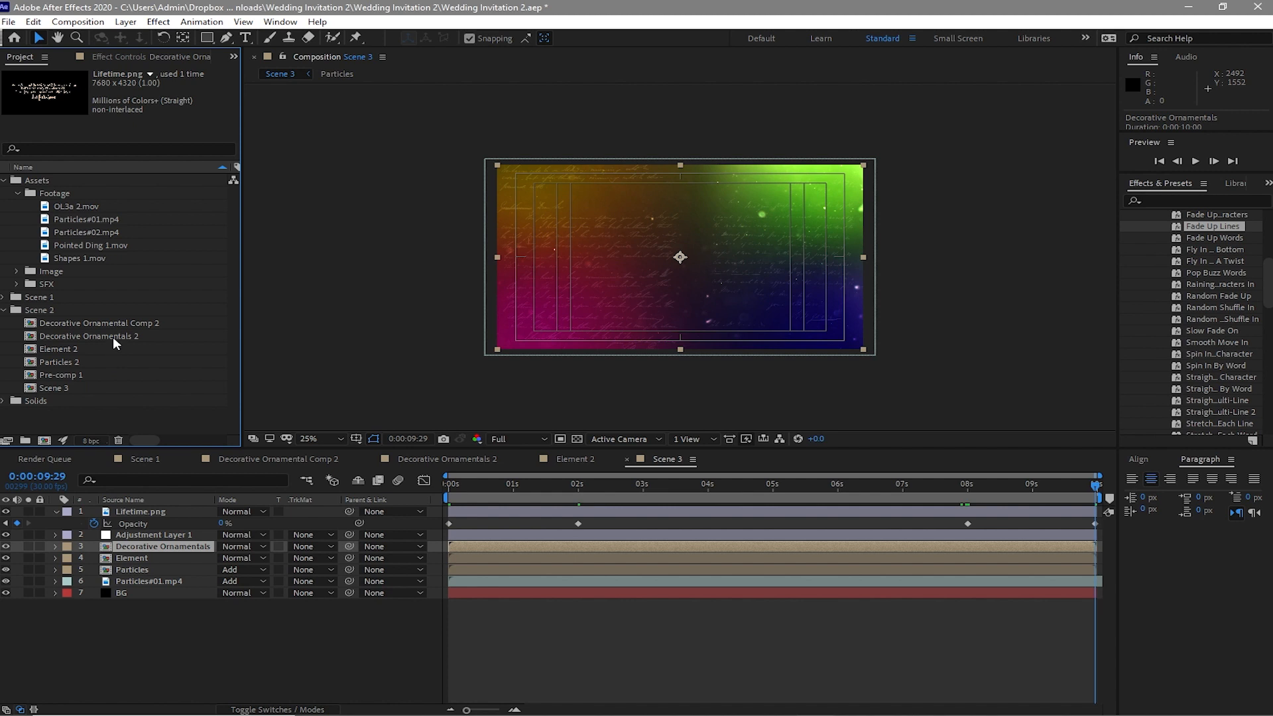
left_click_drag(113, 335, 135, 554)
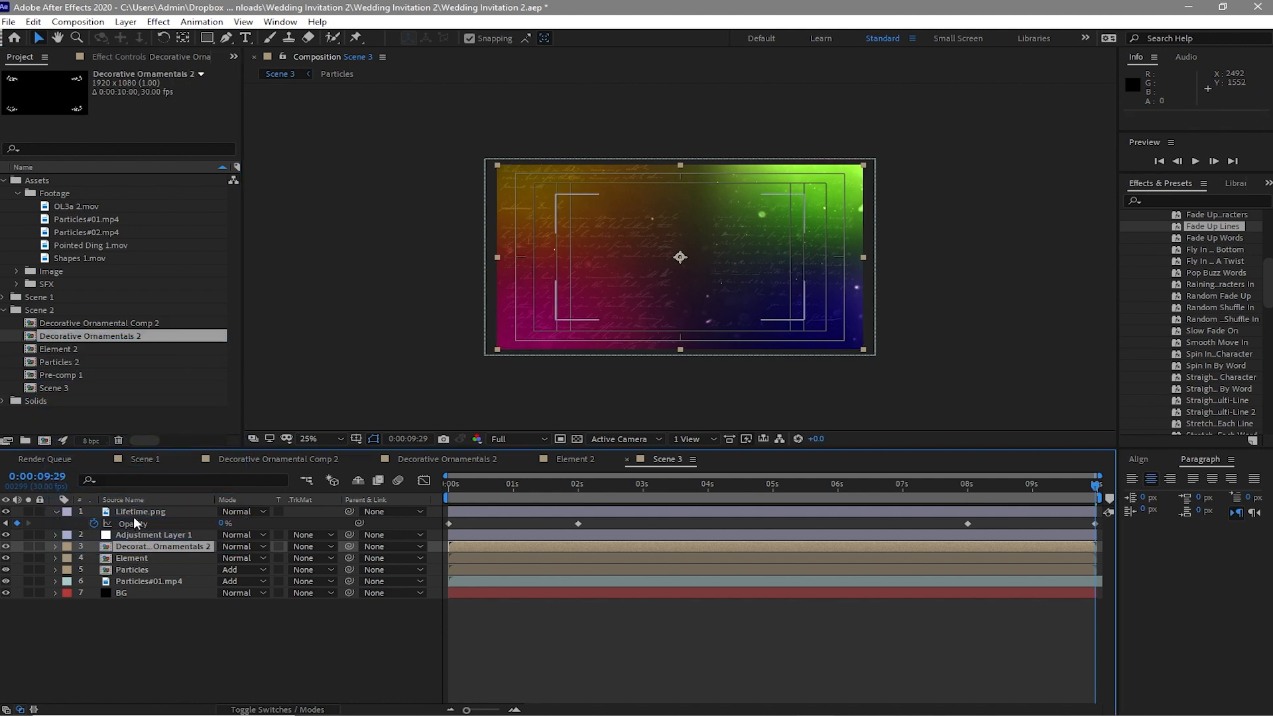
left_click(141, 561)
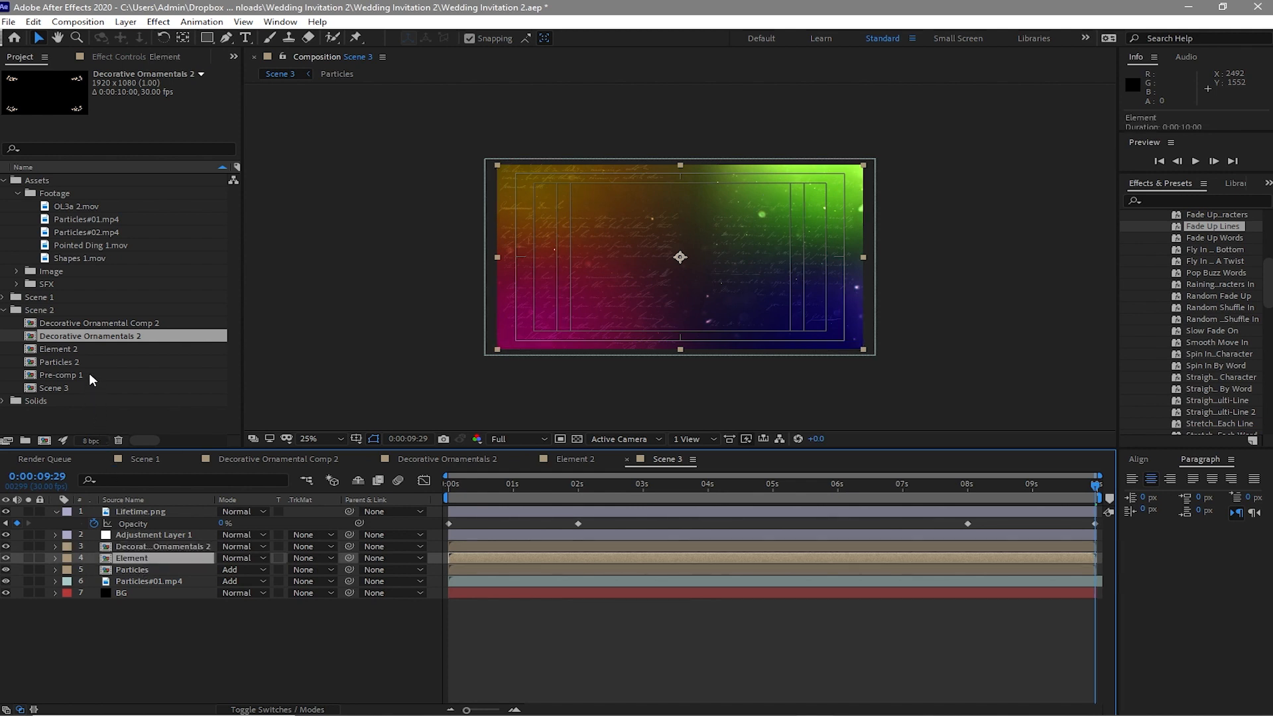
left_click_drag(85, 349, 117, 560)
left_click(759, 485)
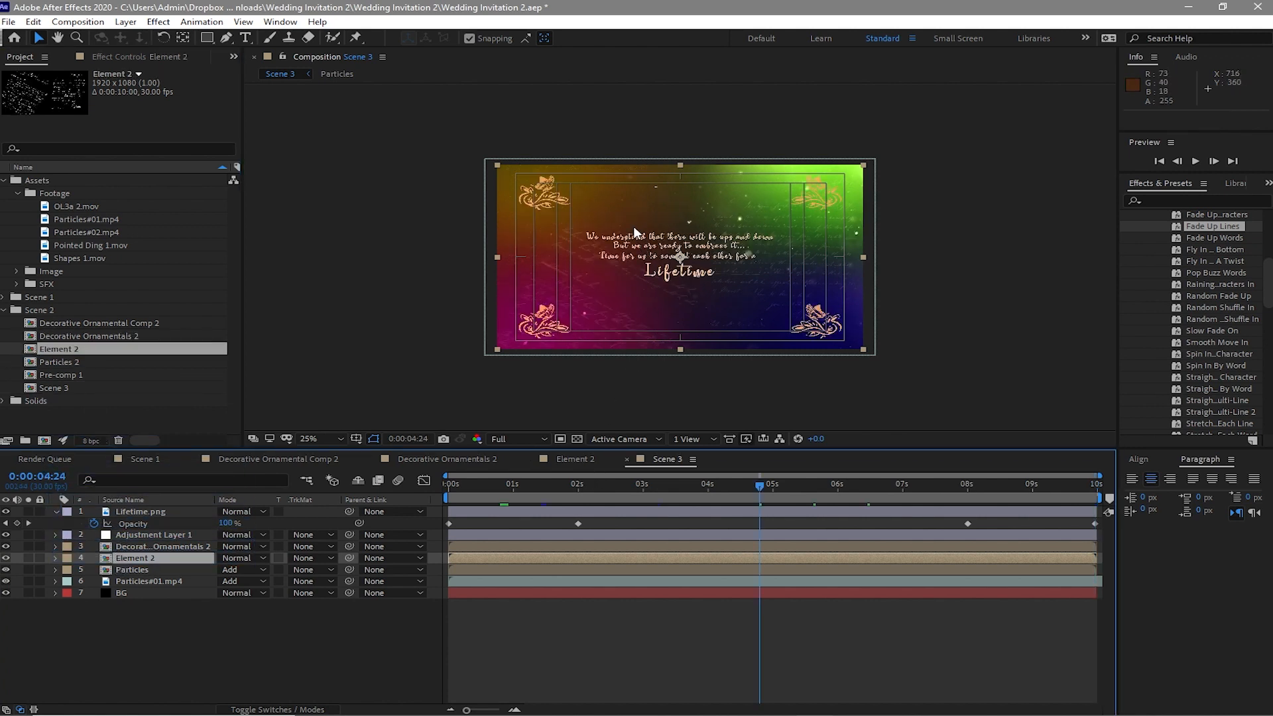
Step: Draw a rounded rectangle about 1190 by 400 px with a 5 px stroke around the Lifetime text as a new shape layer
key("F2")
key("u")
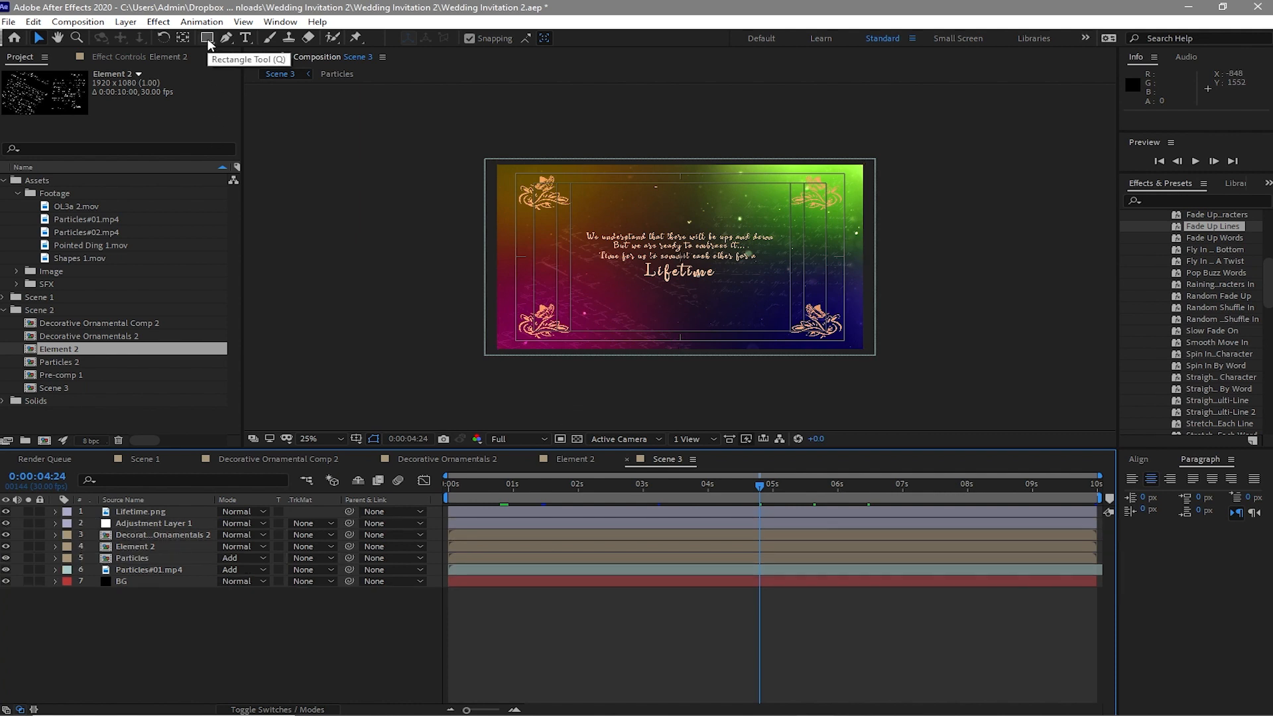
left_click(208, 39)
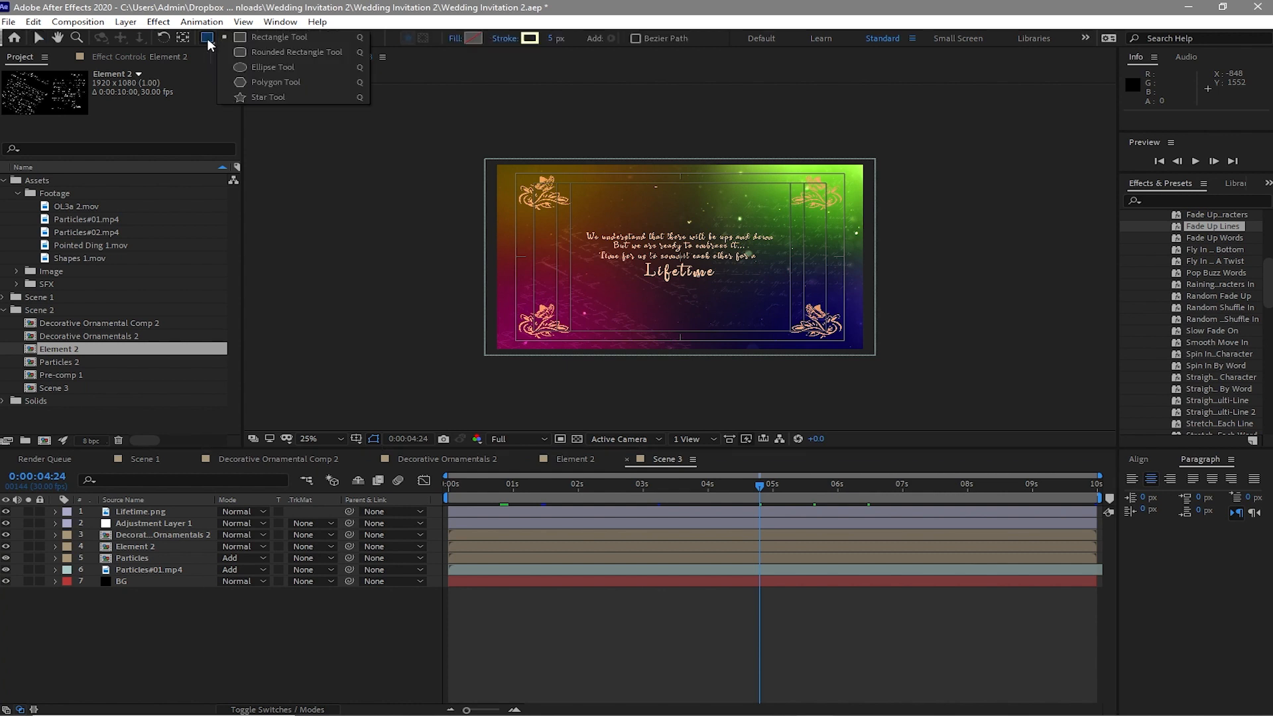
left_click(273, 51)
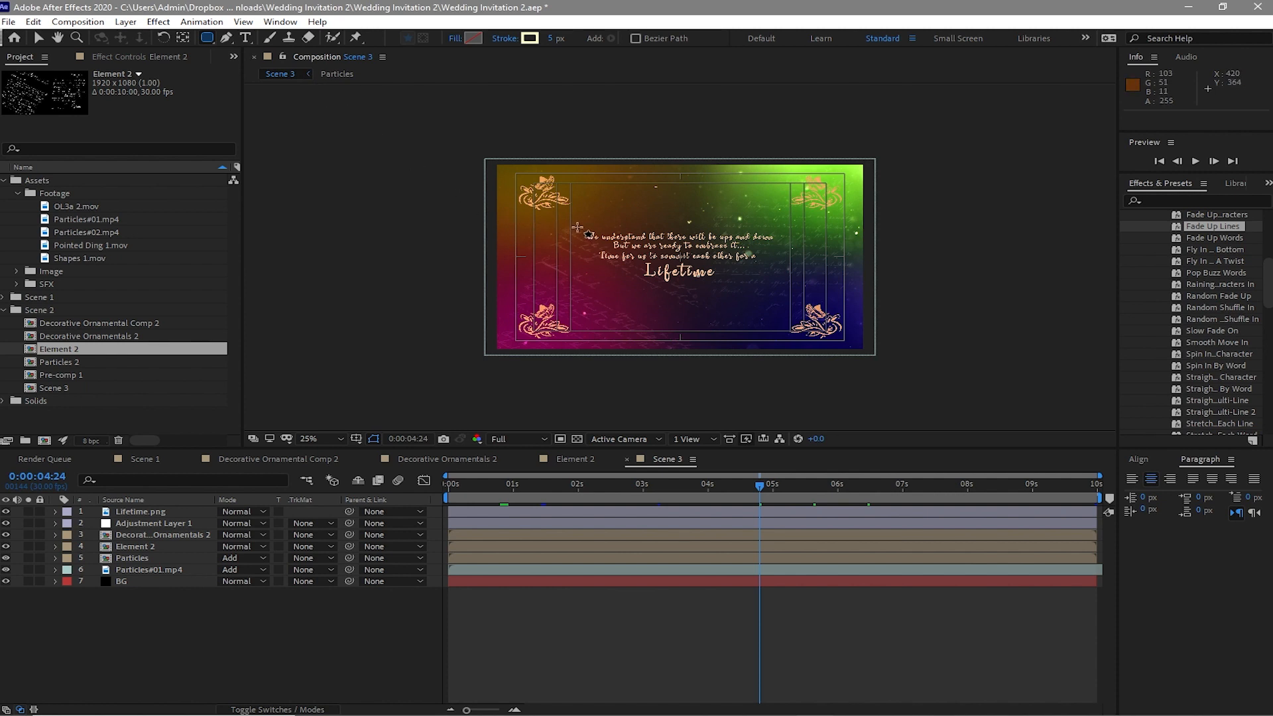
left_click_drag(570, 219, 797, 288)
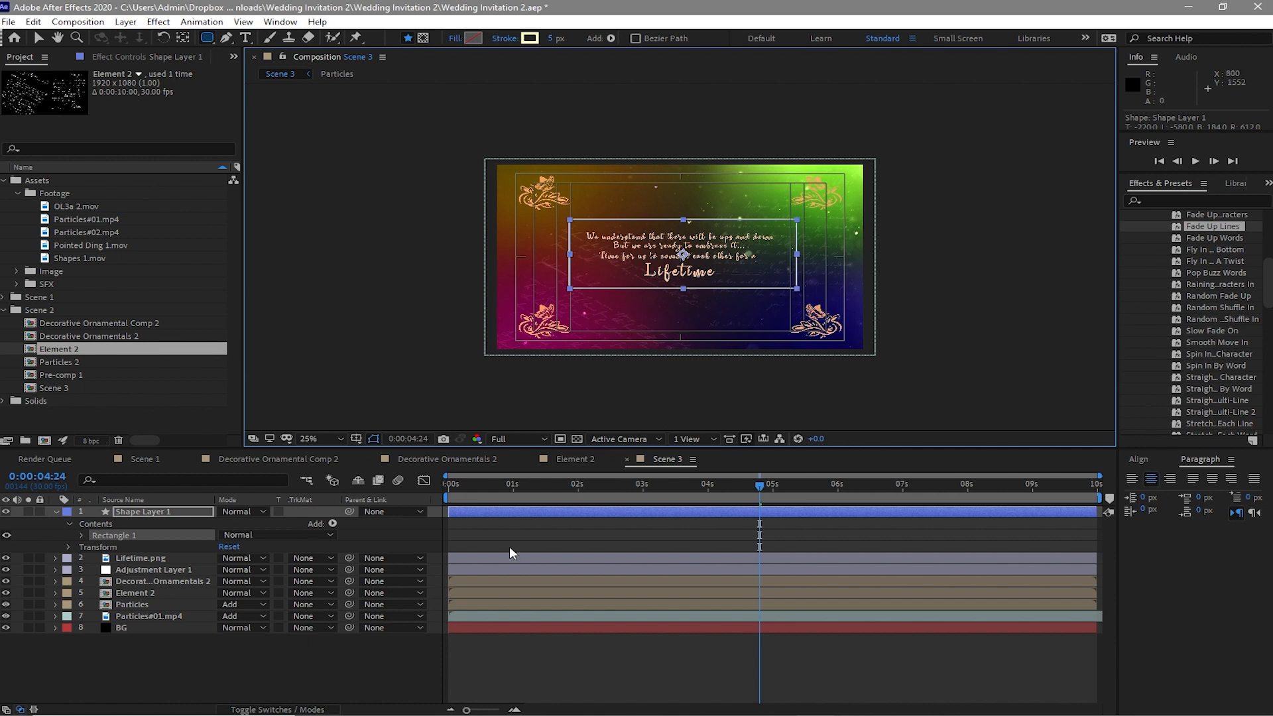
left_click(55, 509)
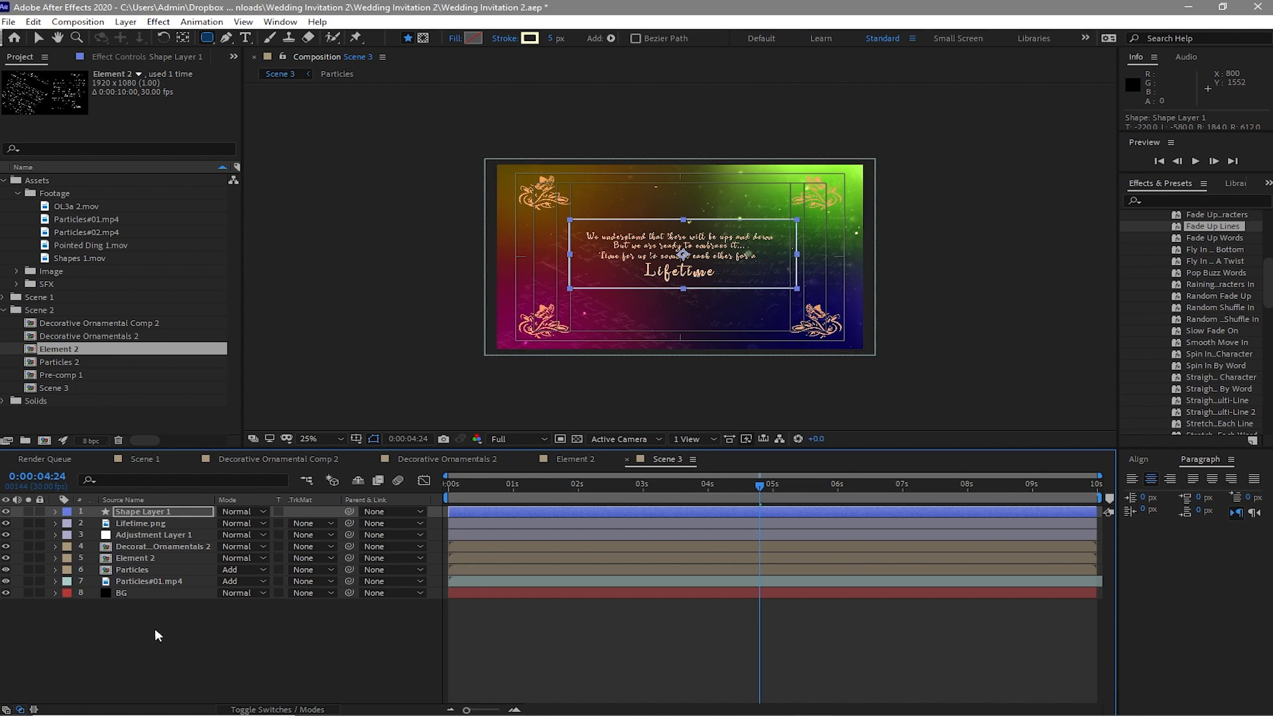
left_click(181, 642)
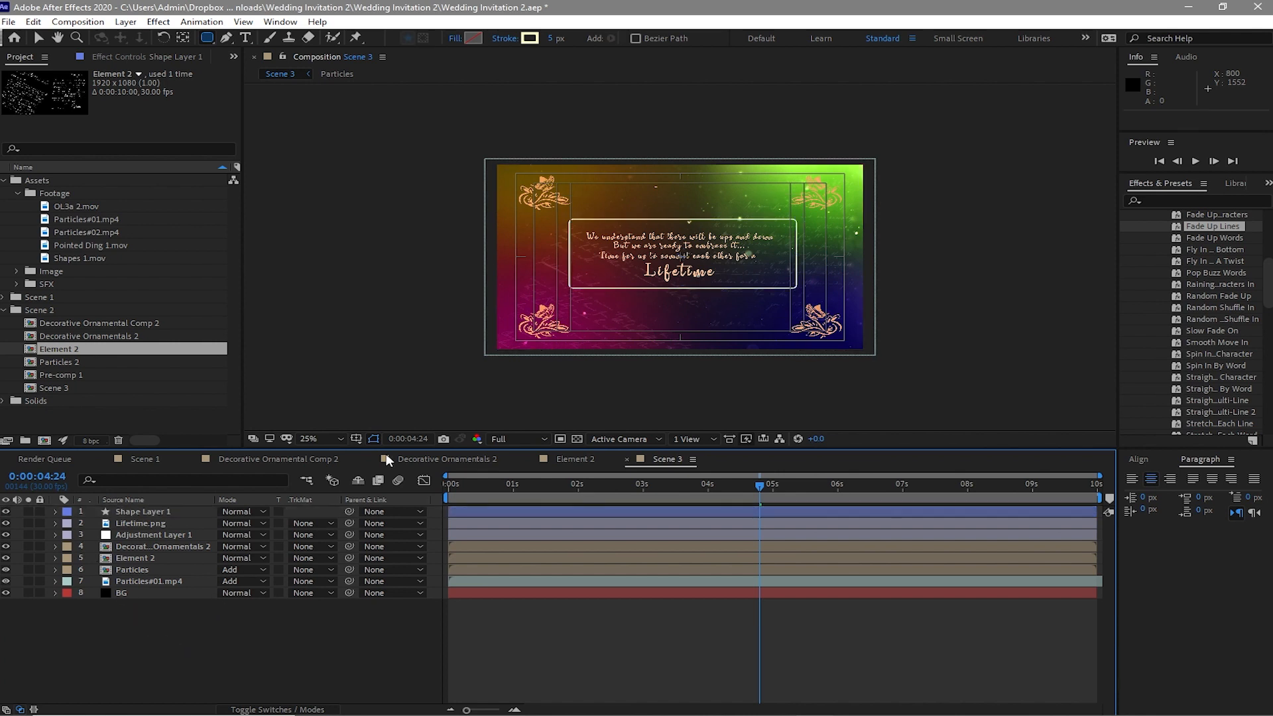
left_click(38, 37)
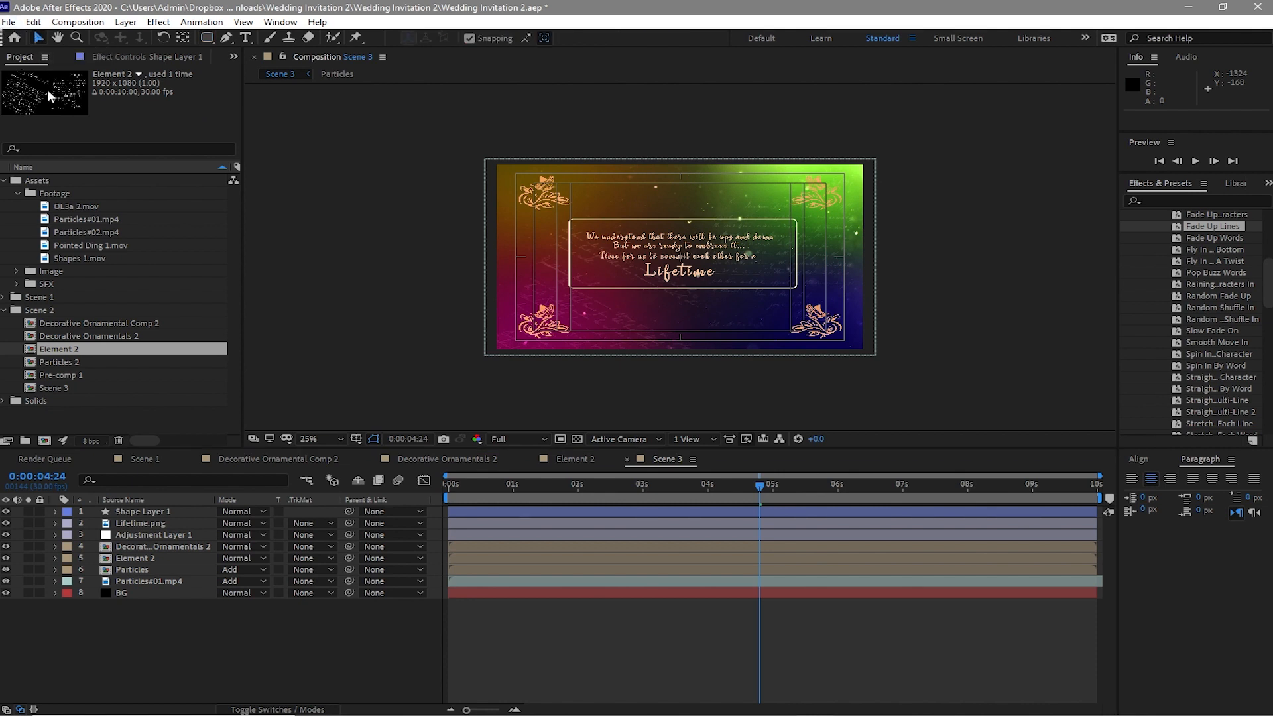
Step: Collapse the project's Footage and Assets folders and preview Scene 3 from 0:00:00:00
left_click(17, 193)
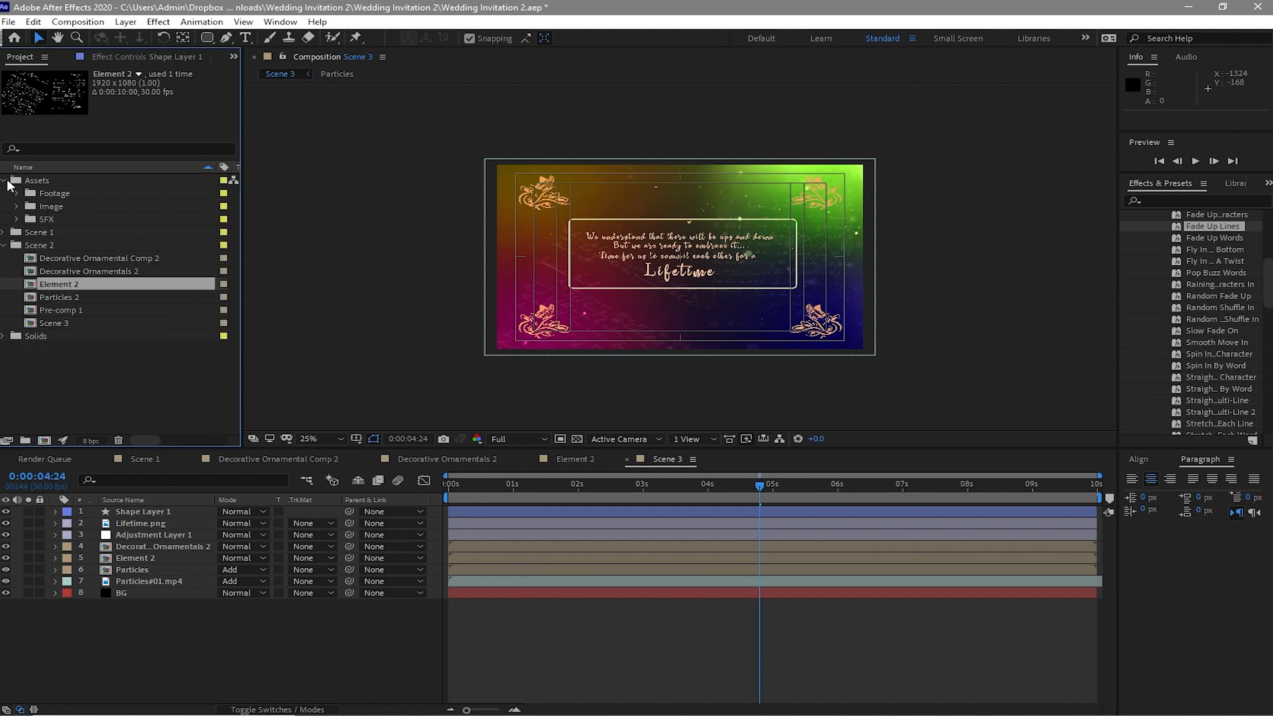
left_click(5, 181)
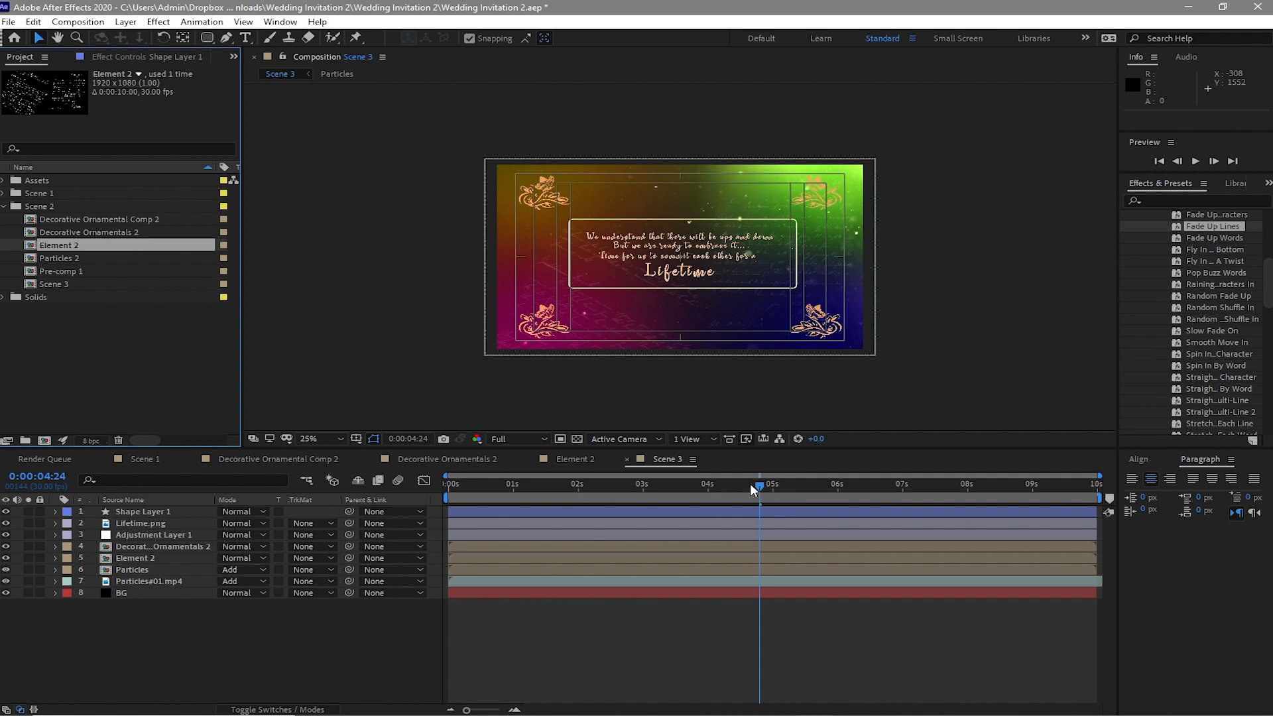
left_click_drag(754, 484, 364, 537)
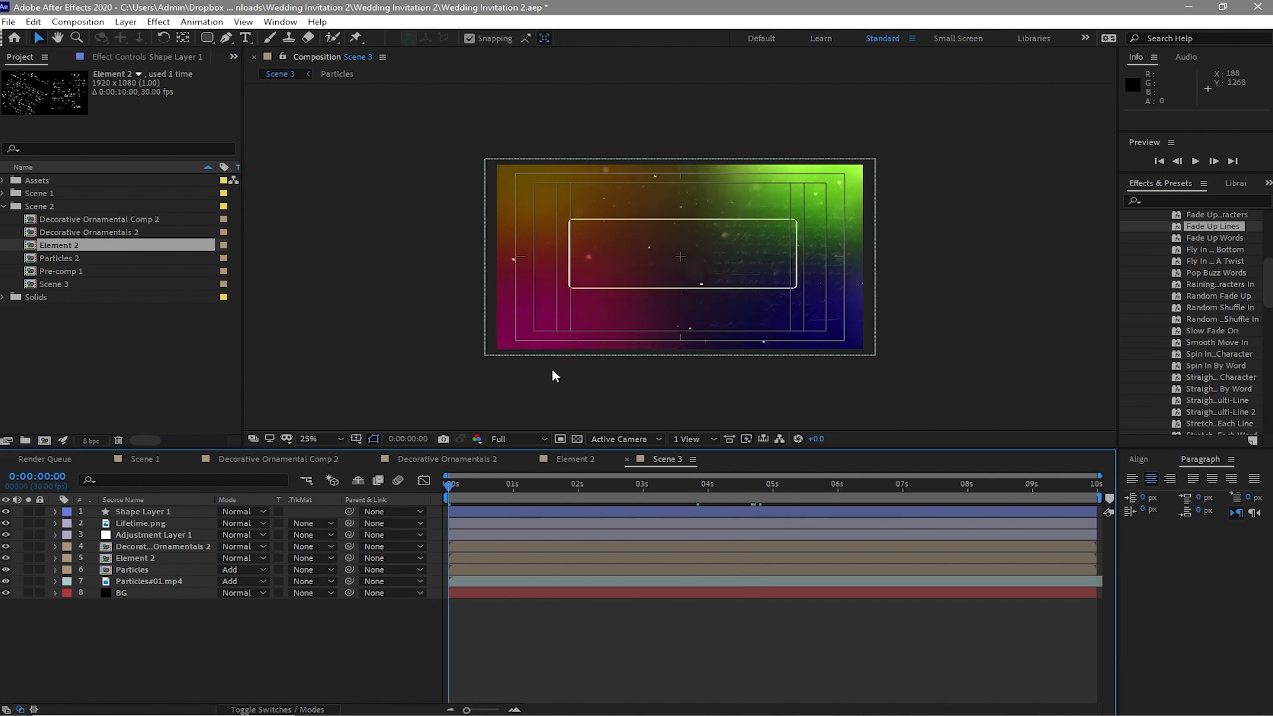
left_click(1196, 160)
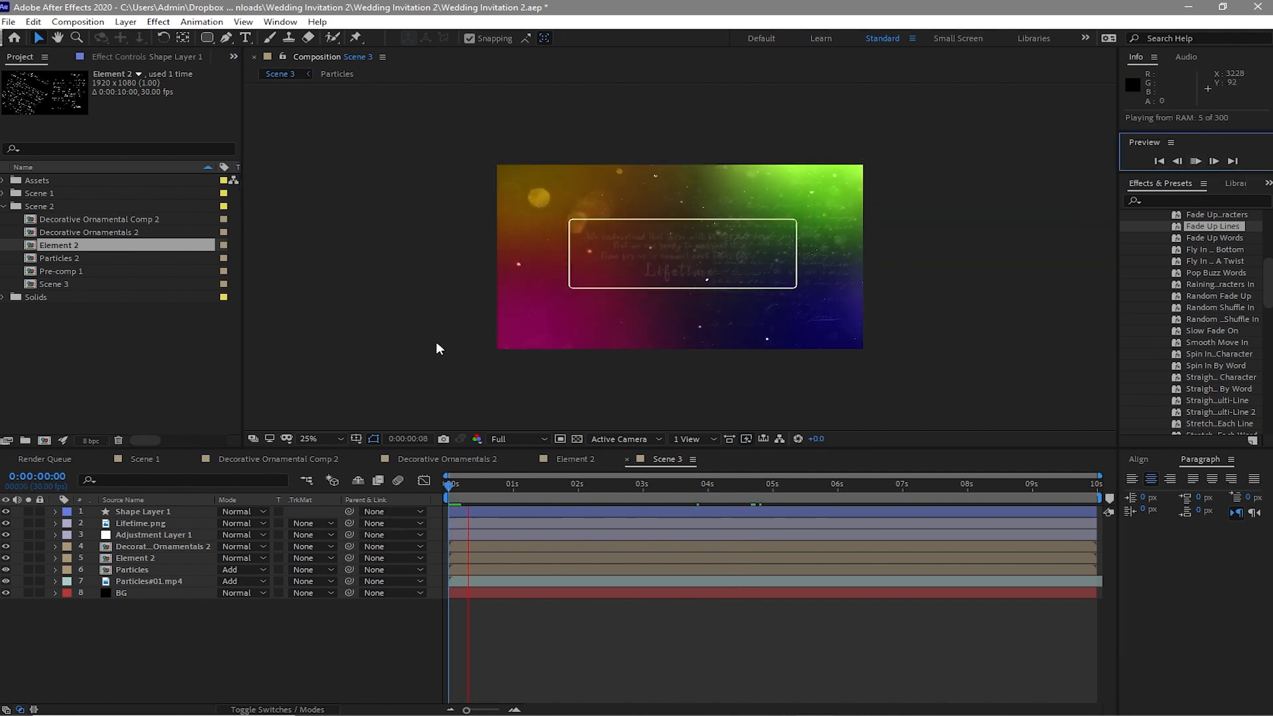